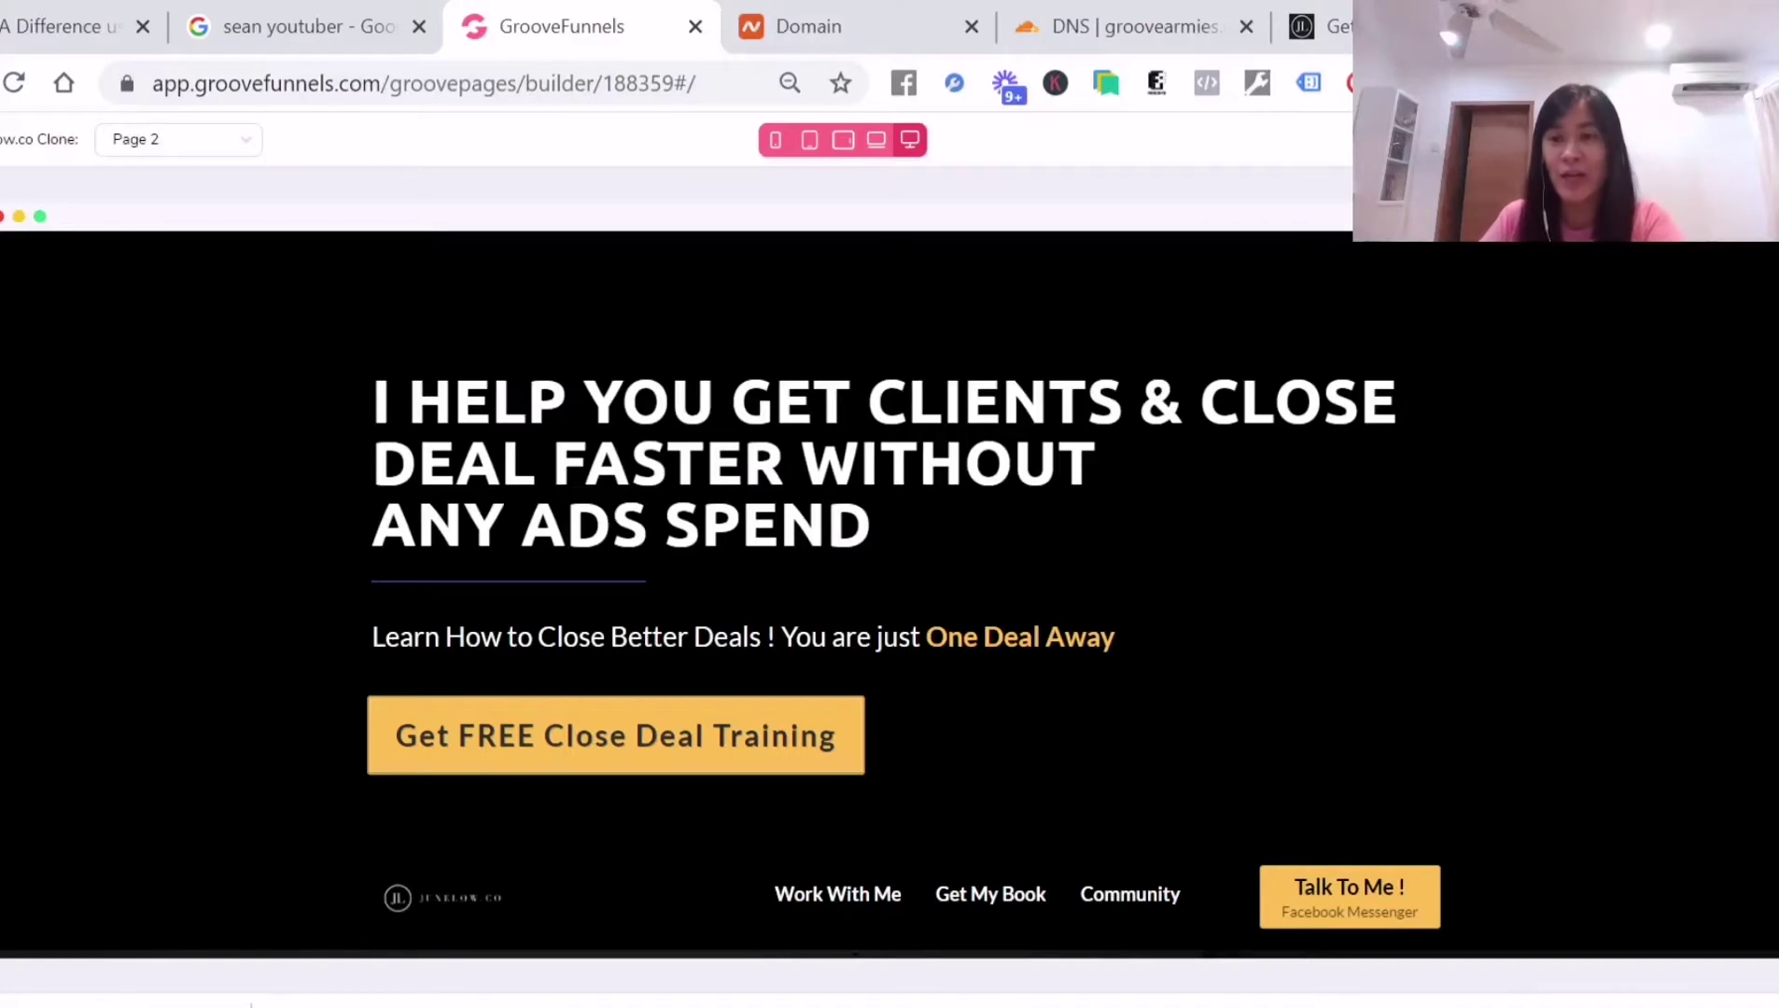
Turn off GroovePages subdomain hosting, enable custom-domain publishing with amazingjune.com, and publish the page
{"action": "left_click", "coordinate": [1573, 140]}
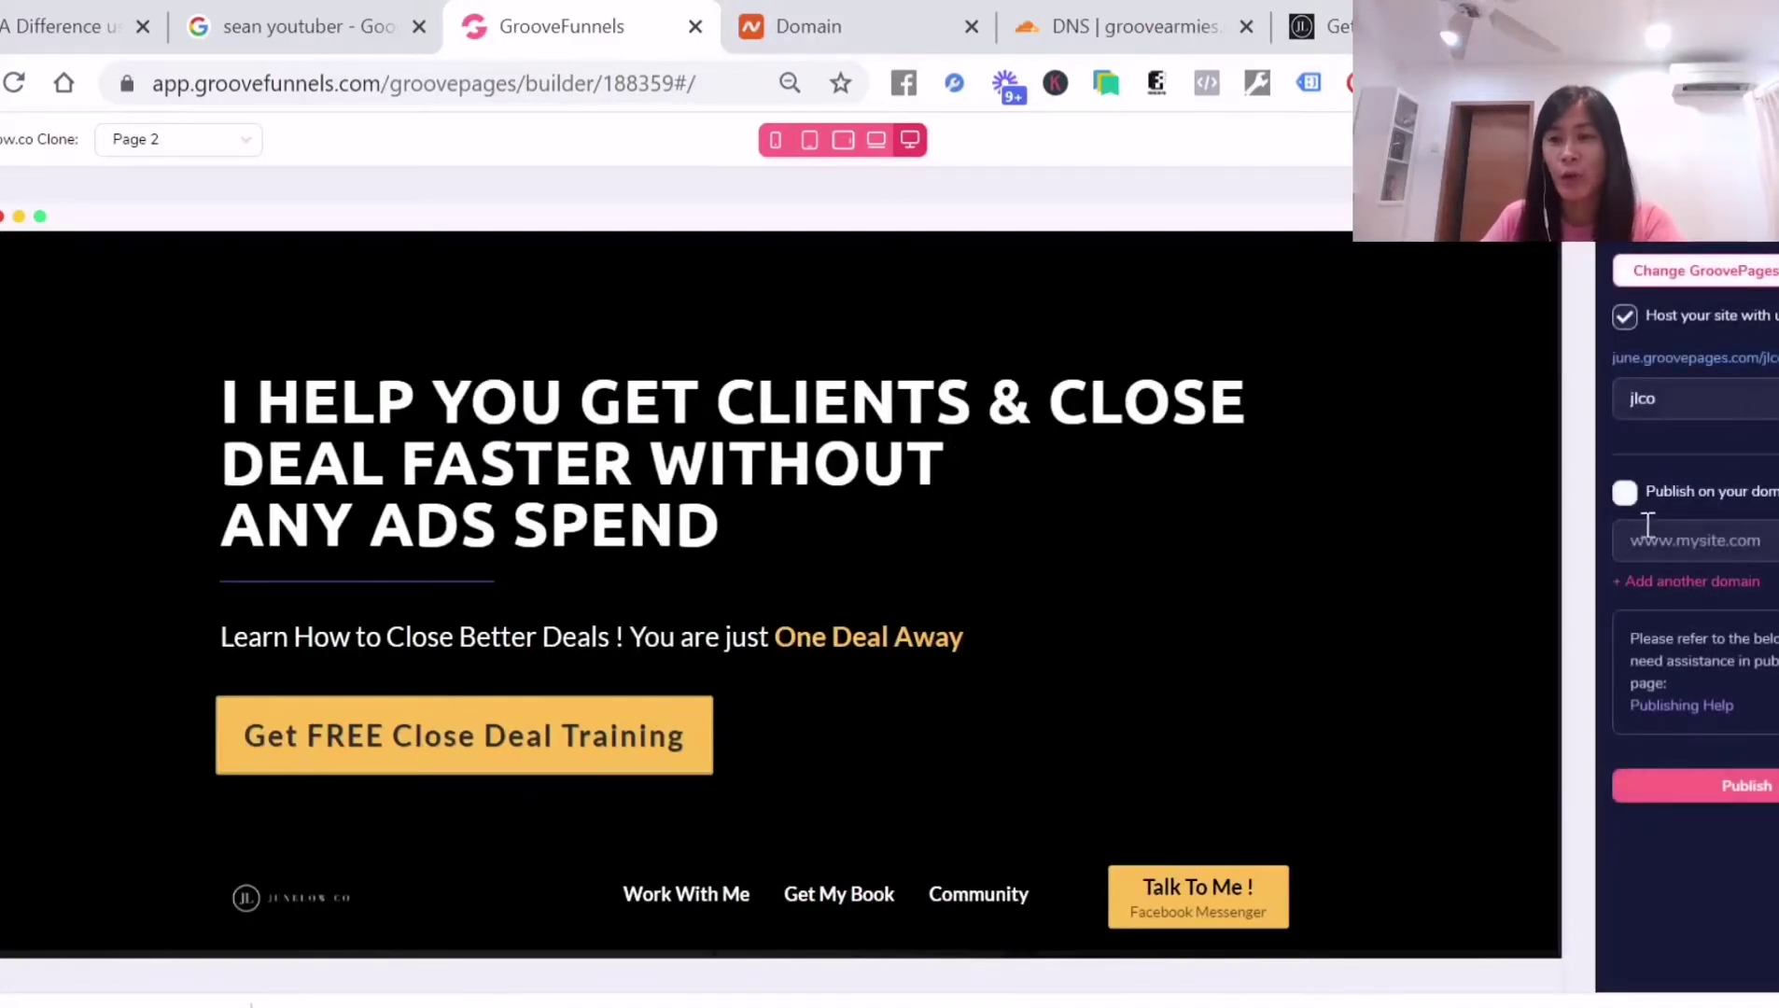
{"action": "left_click", "coordinate": [1624, 492]}
{"action": "left_click", "coordinate": [1624, 492]}
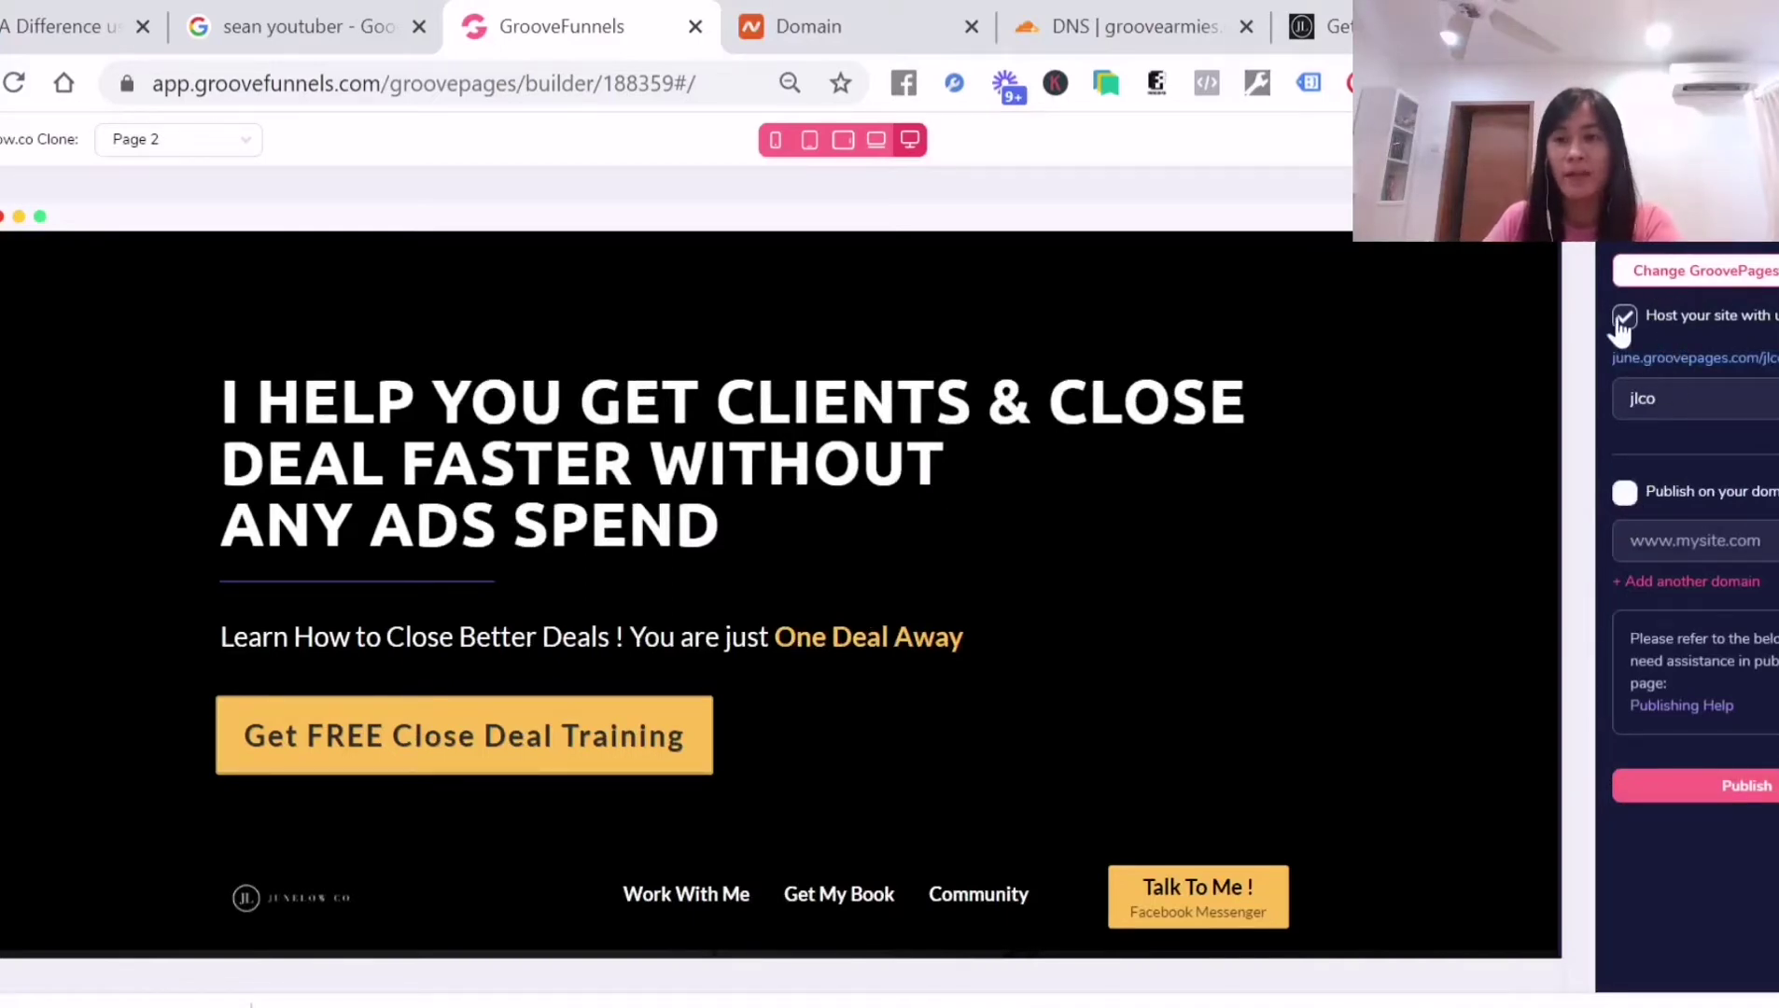
{"action": "left_click", "coordinate": [1622, 320]}
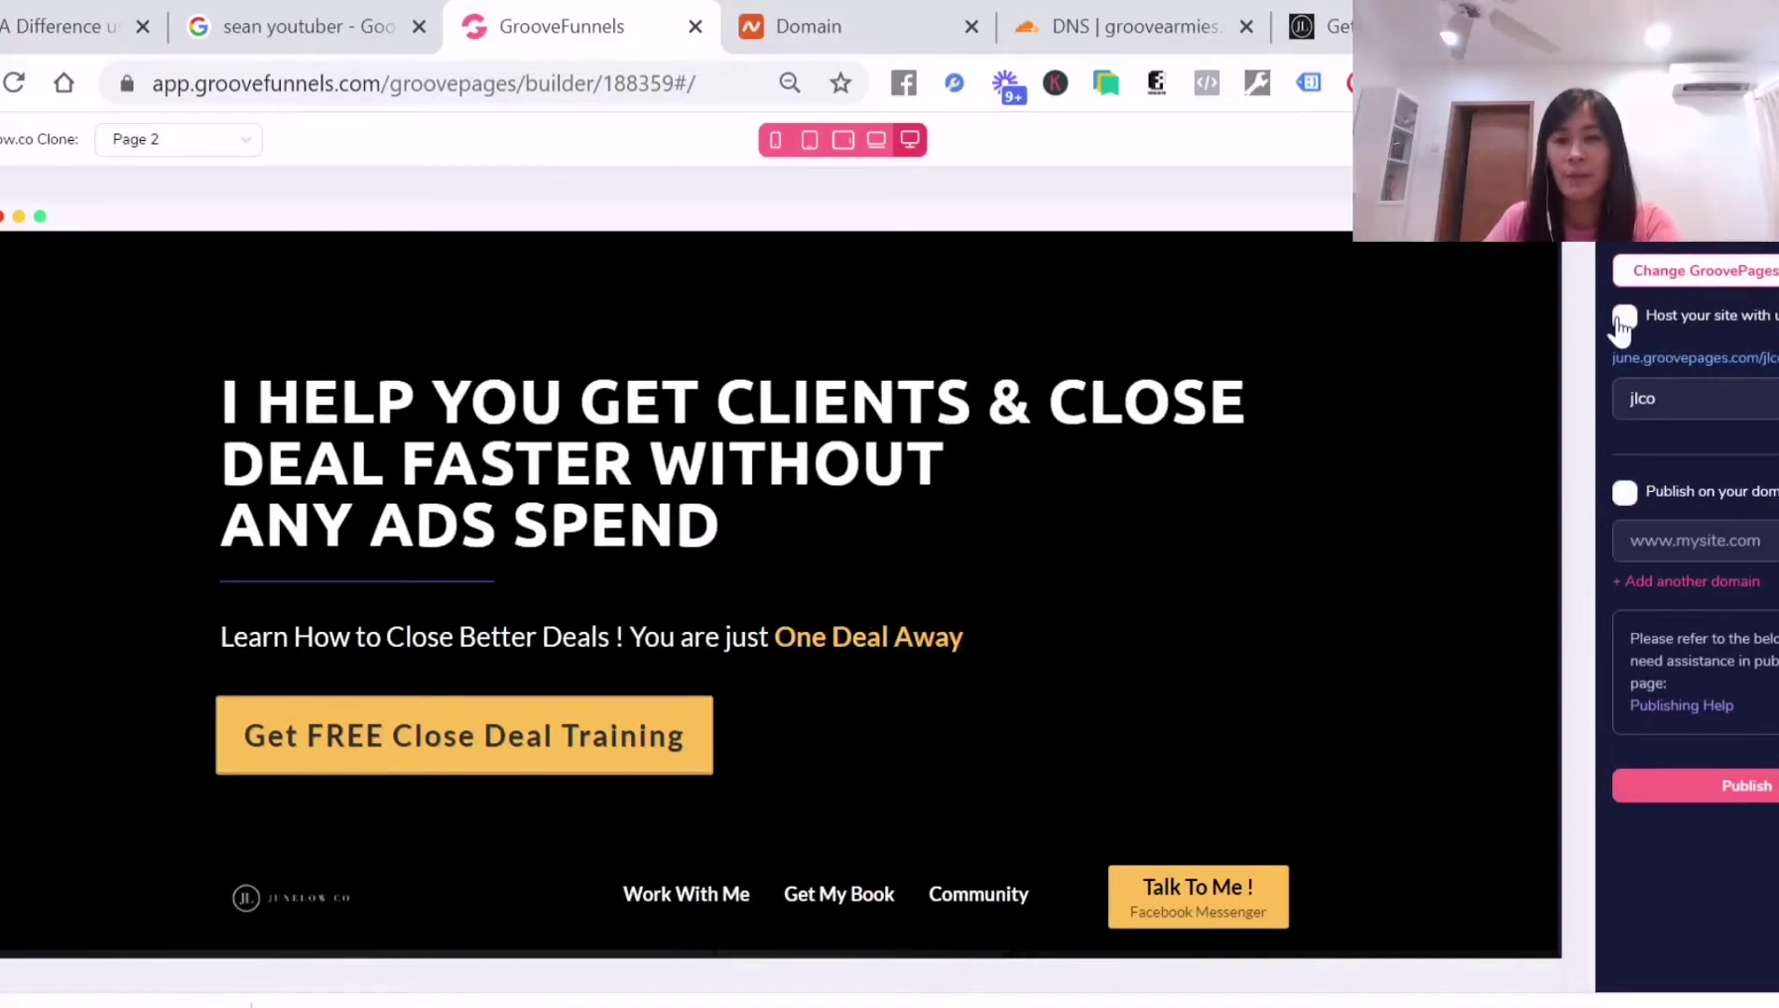
{"action": "left_click", "coordinate": [1625, 495]}
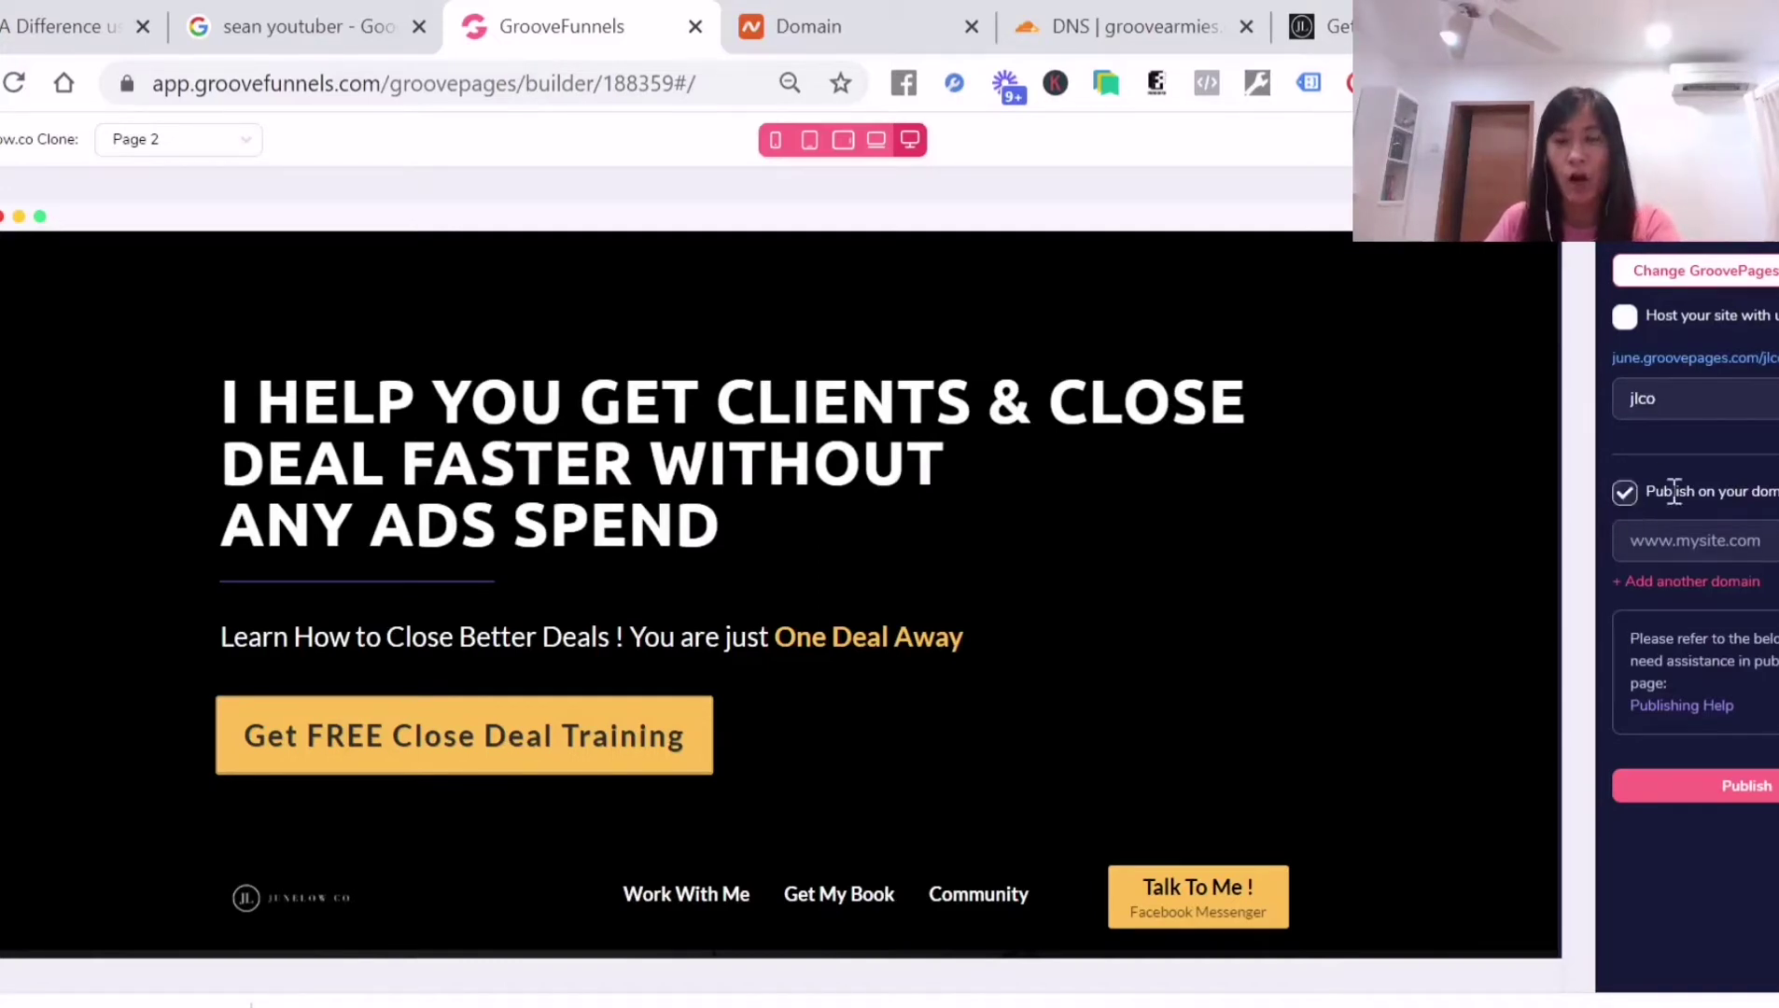
{"action": "type", "text": "www.amazingjune."}
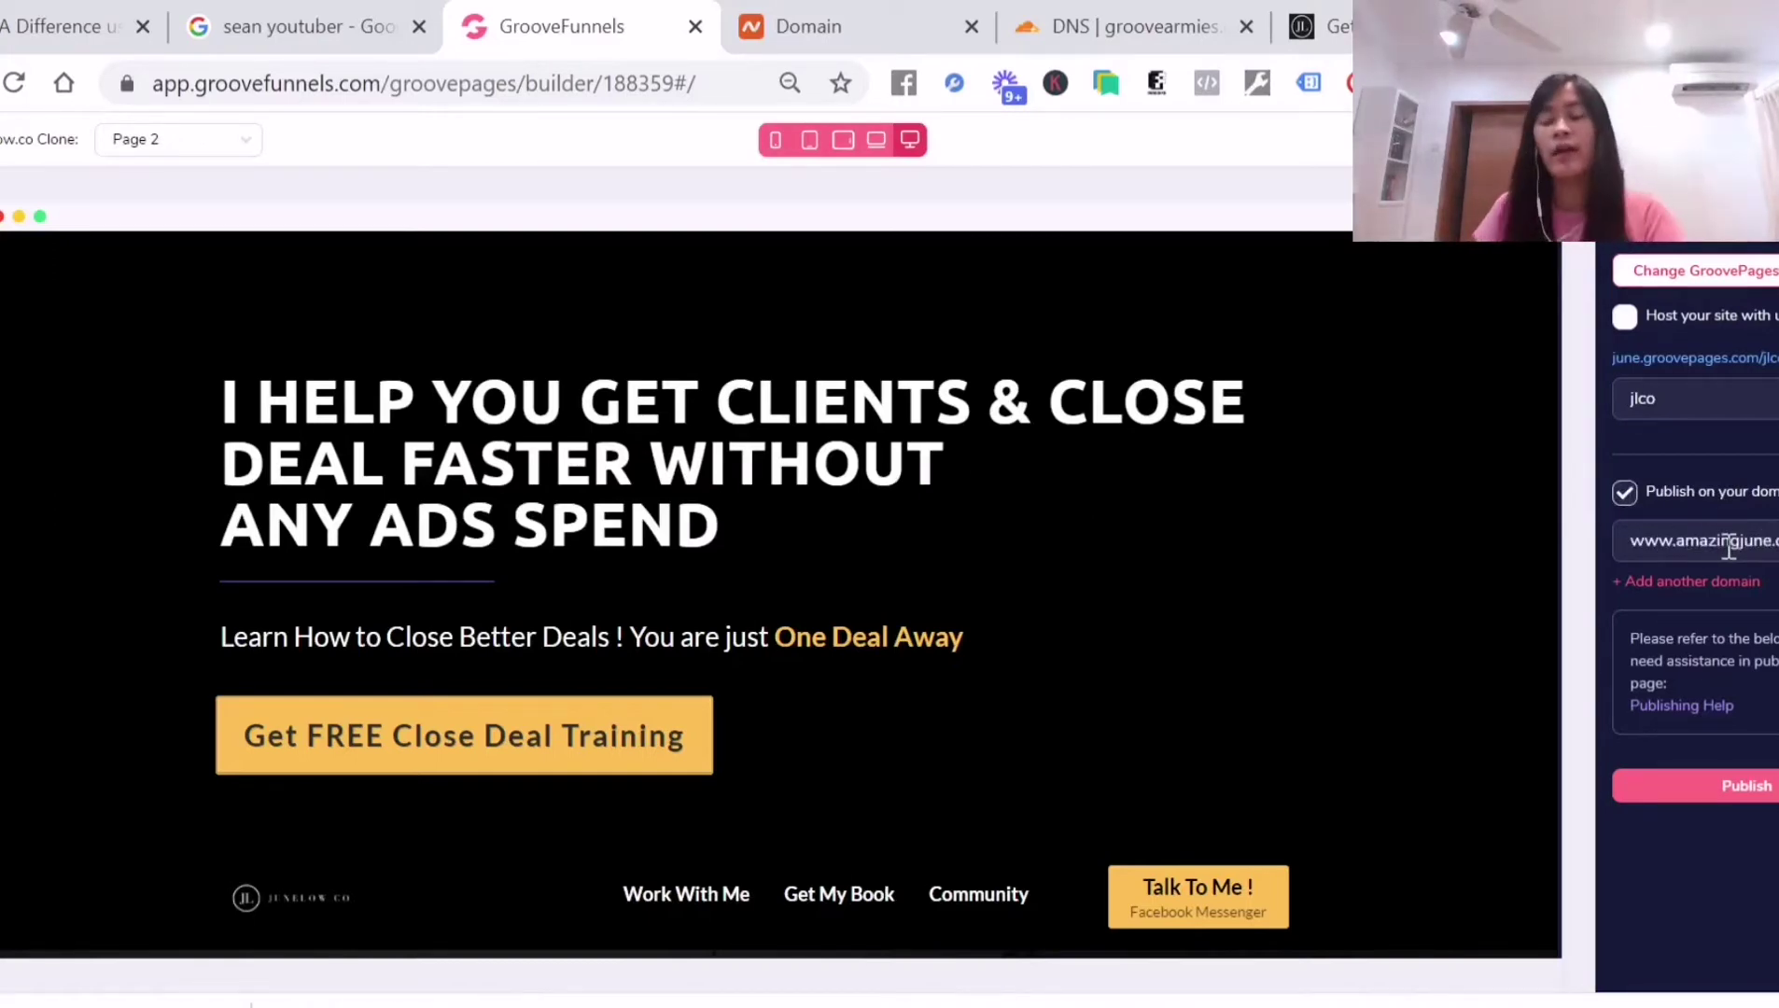
{"action": "left_click_drag", "start_coordinate": [1773, 541], "coordinate": [1624, 548]}
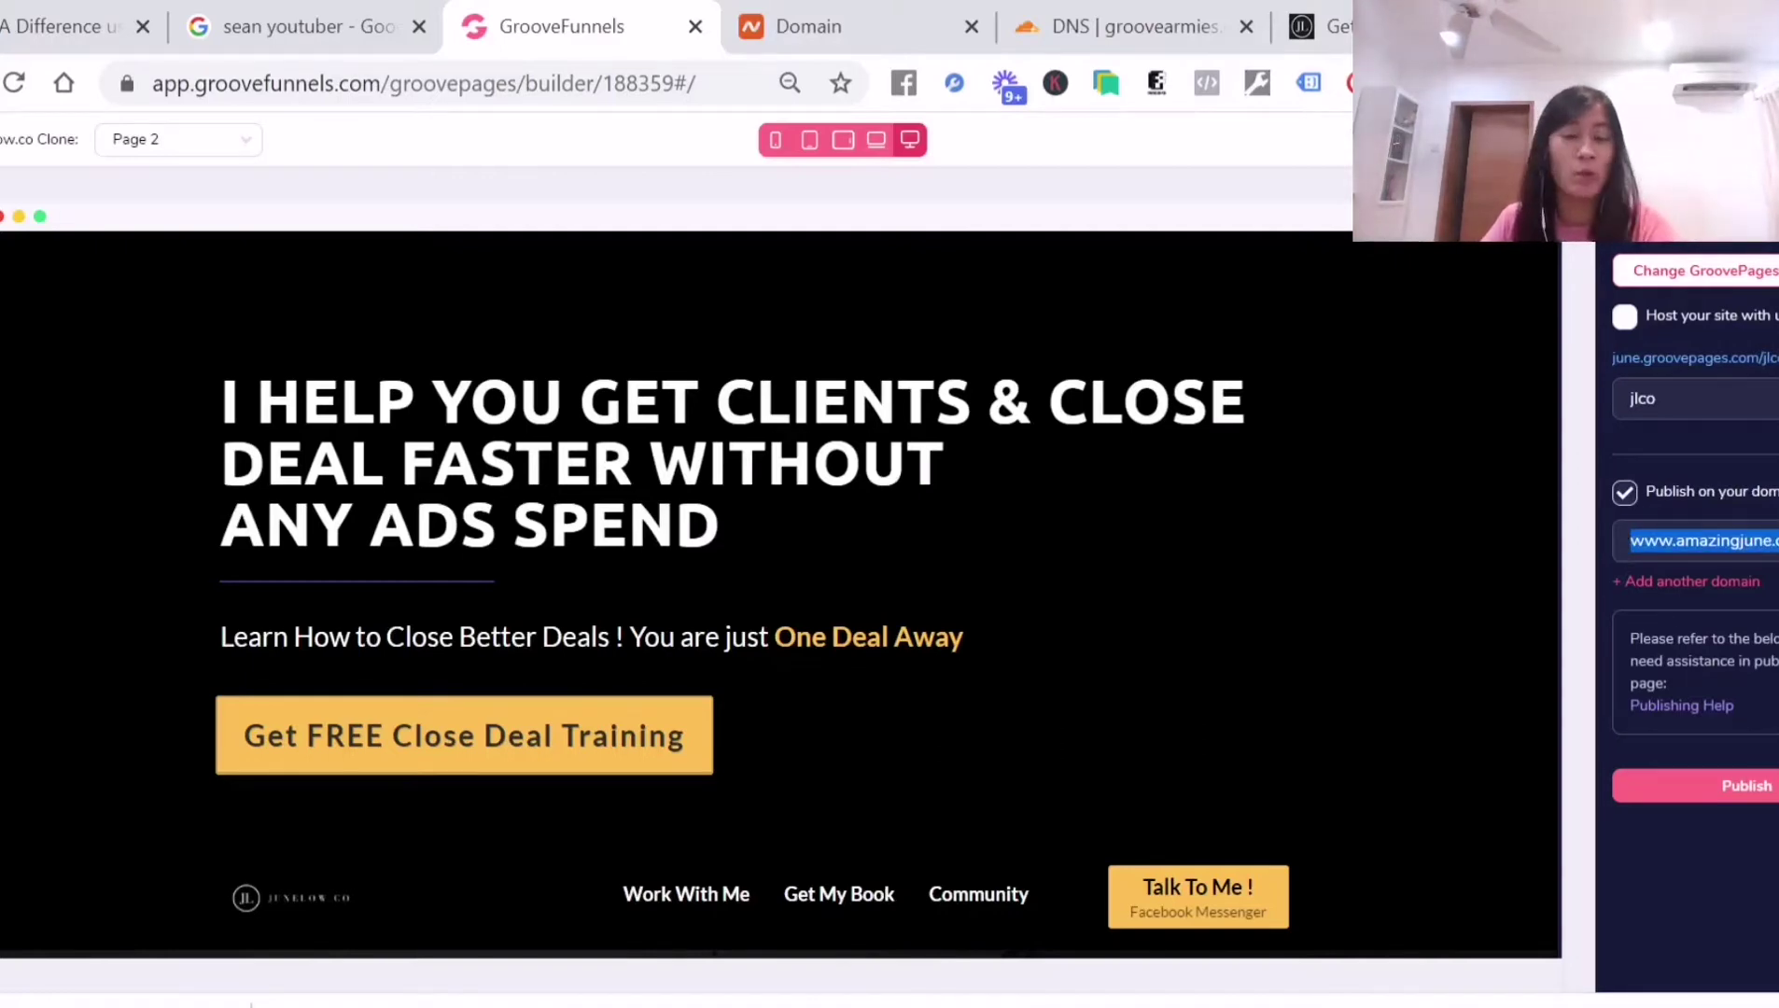
{"action": "left_click", "coordinate": [1762, 789]}
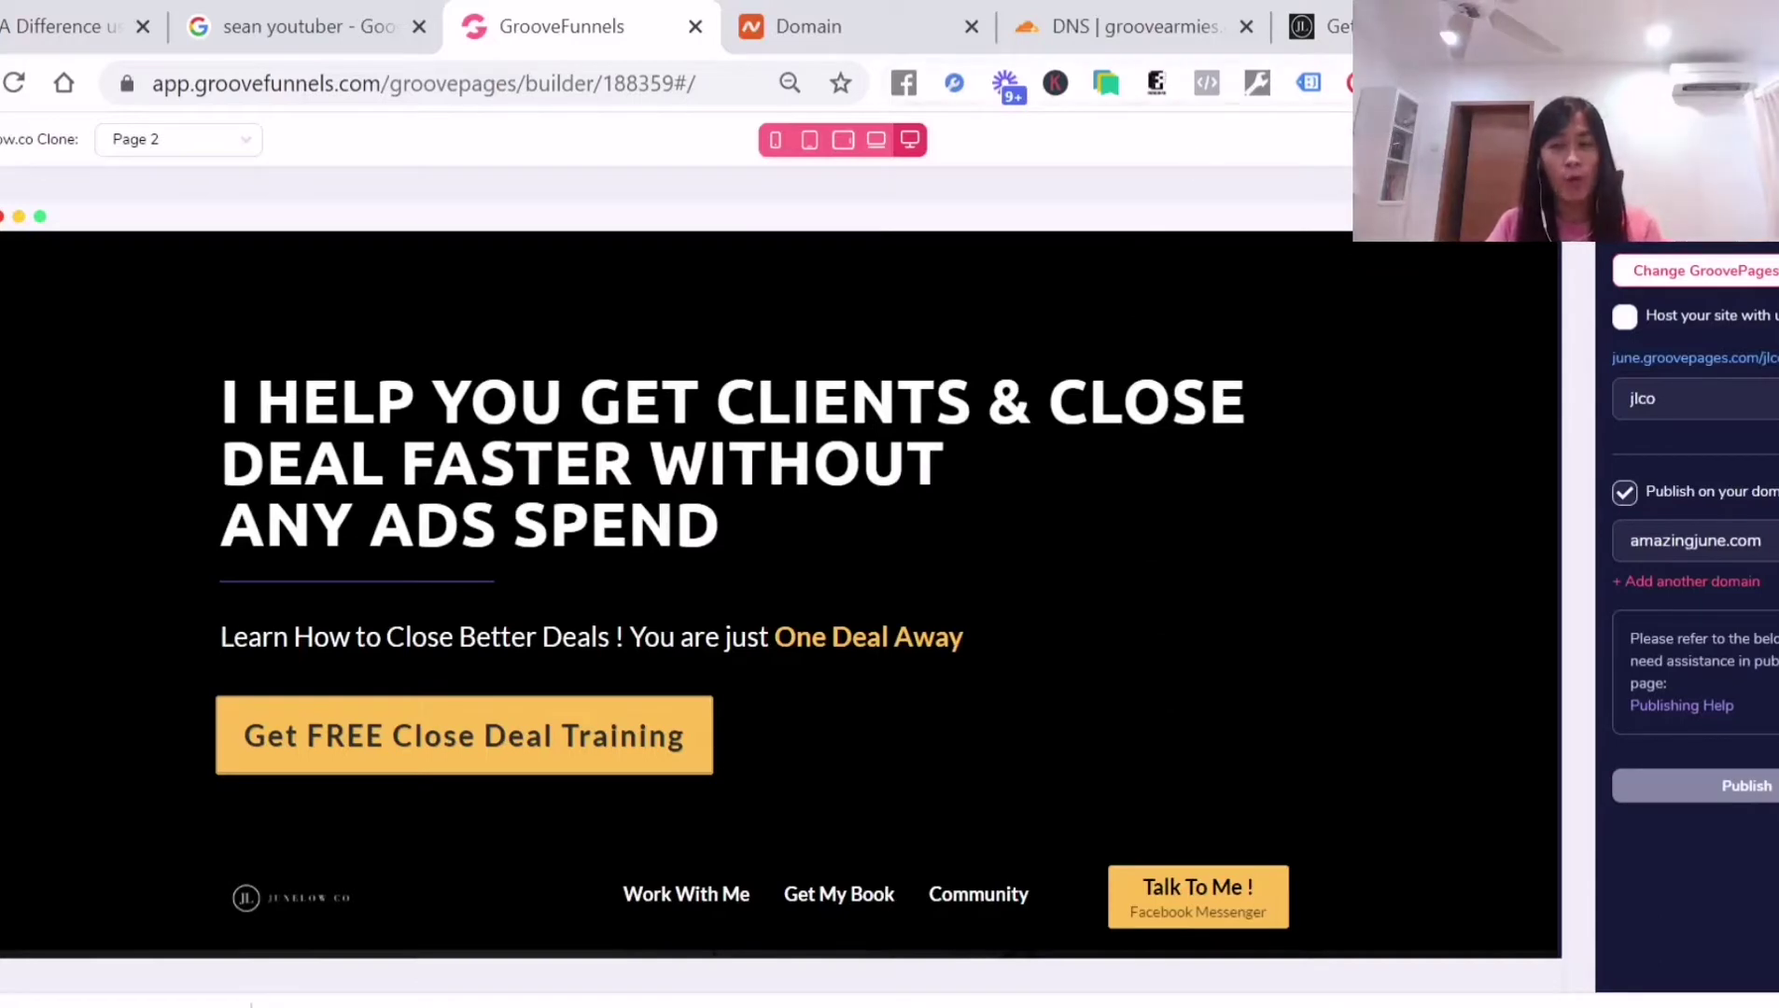
Load cloudflare.com in a new tab and log in to reach the groovearmies.com DNS page
{"action": "key", "text": "ctrl+t"}
{"action": "type", "text": "cloud"}
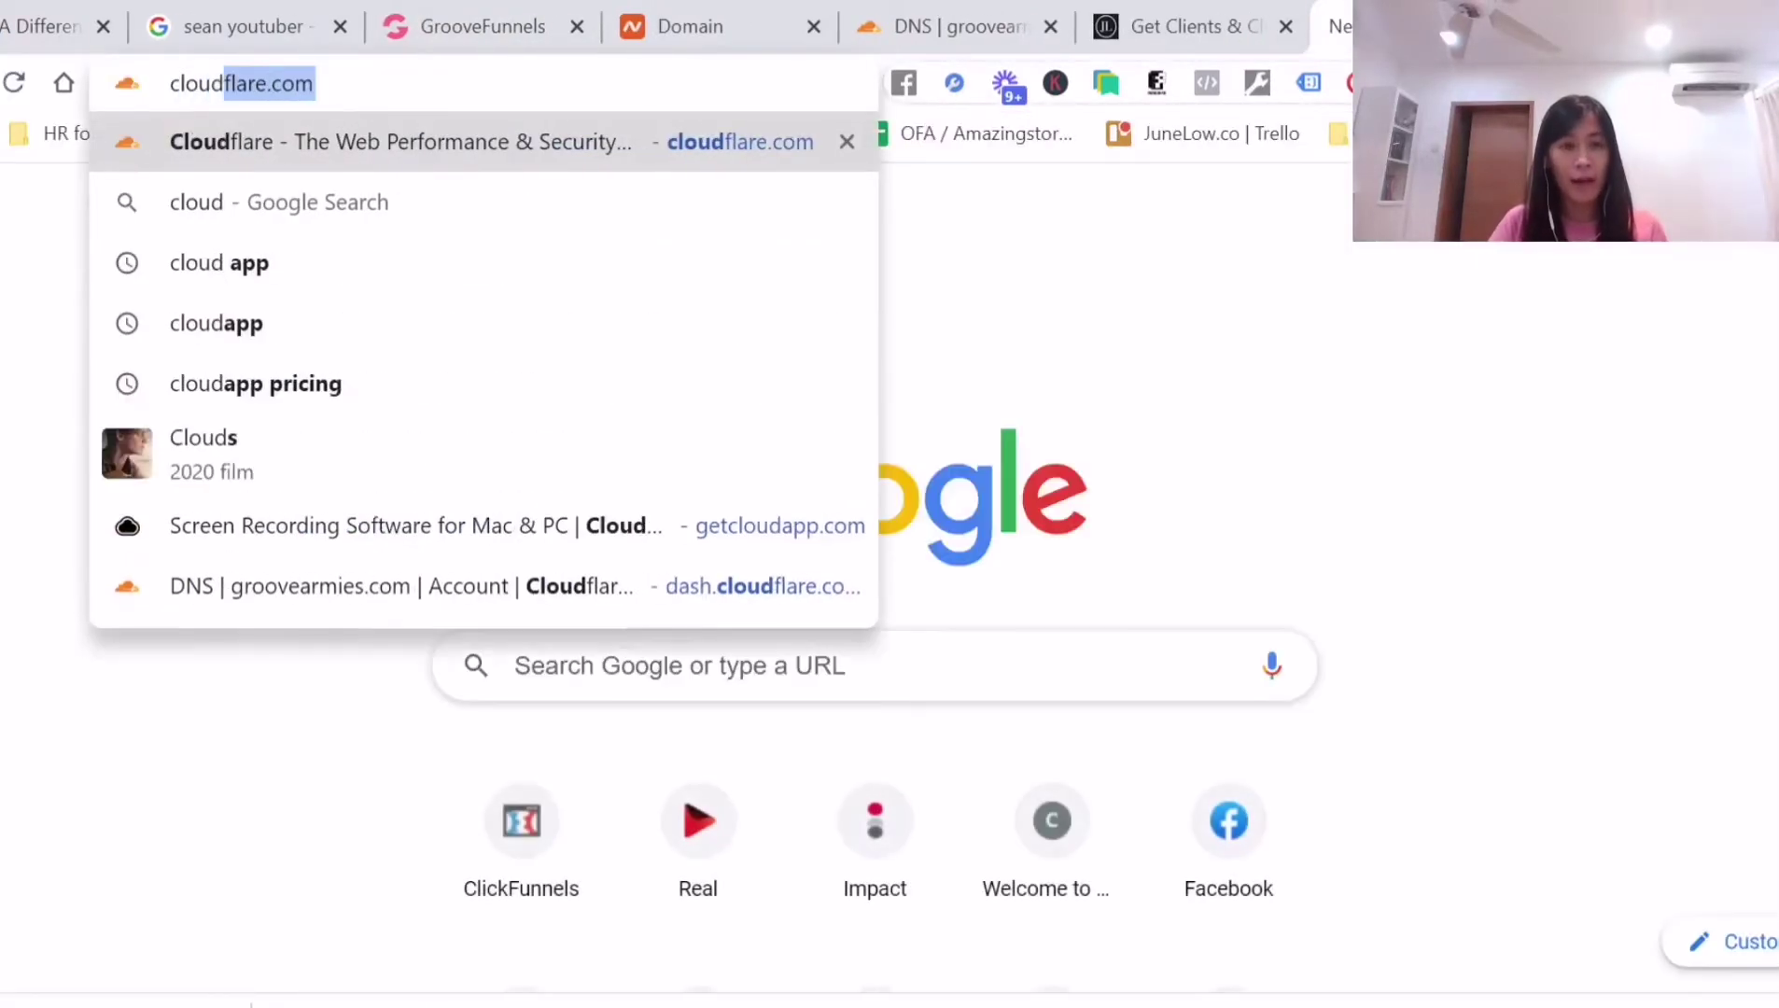
{"action": "type", "text": "flare.com"}
{"action": "key", "text": "Return"}
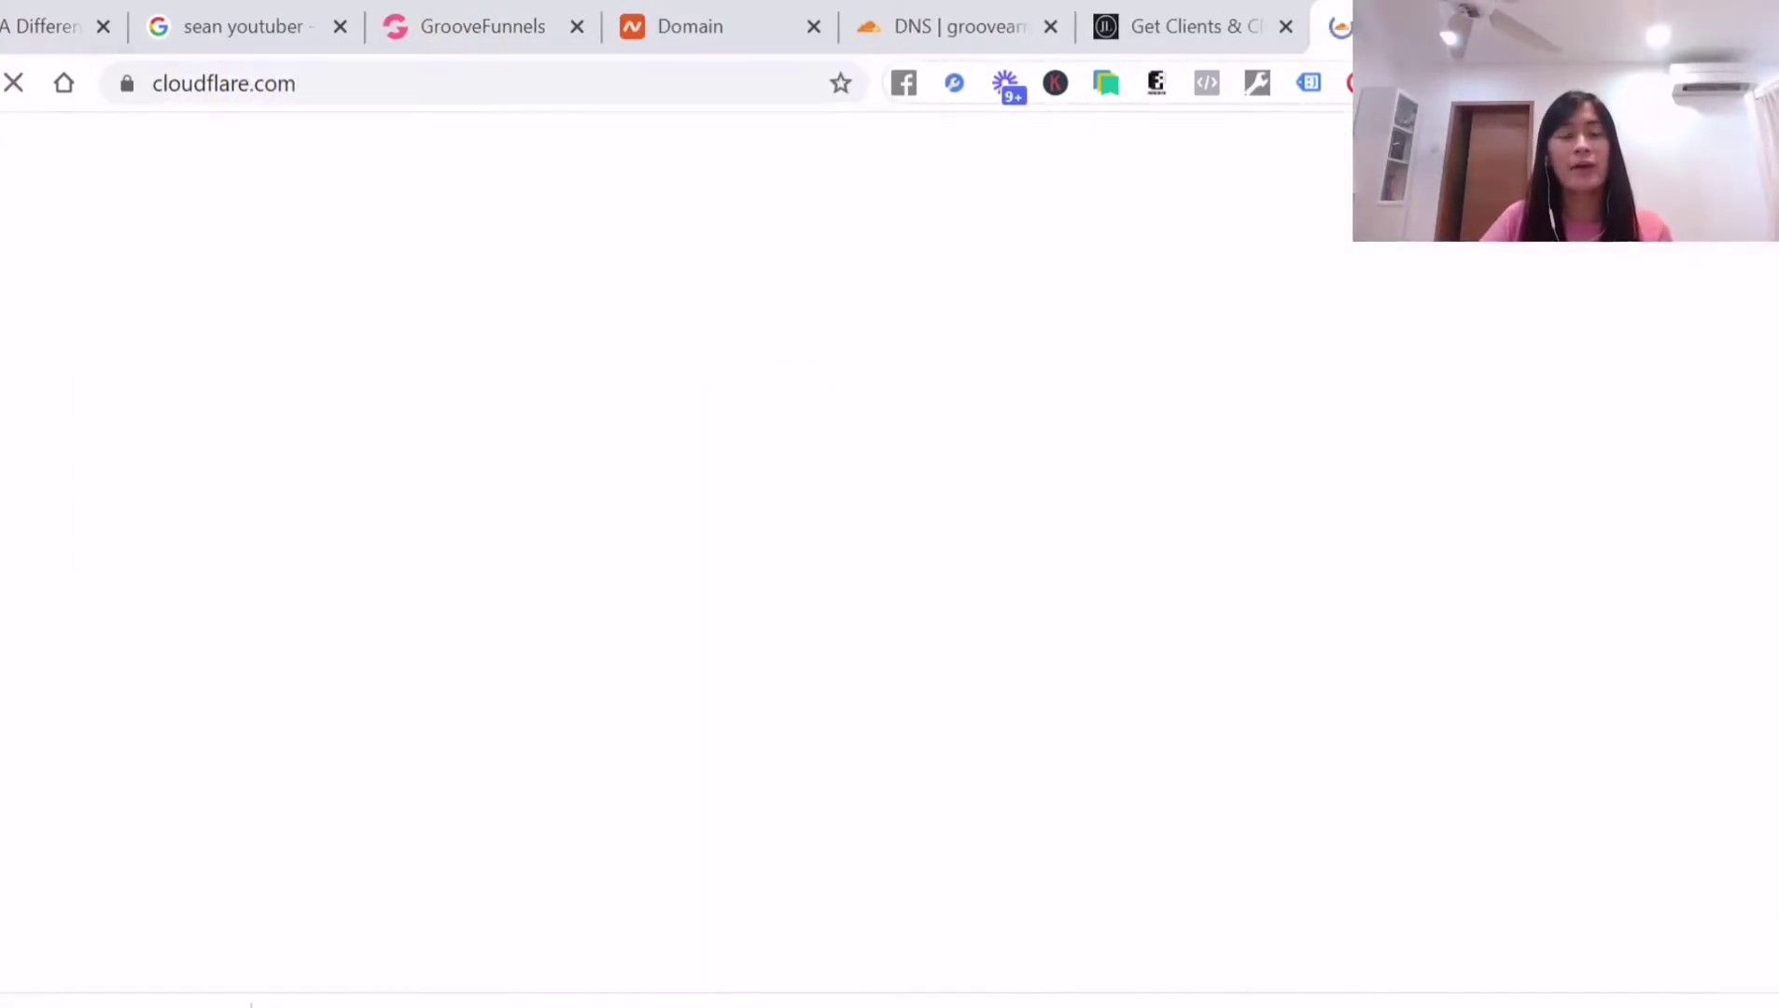
{"action": "key", "text": "ctrl+plus"}
{"action": "key", "text": "ctrl+plus"}
{"action": "key", "text": "ctrl+plus"}
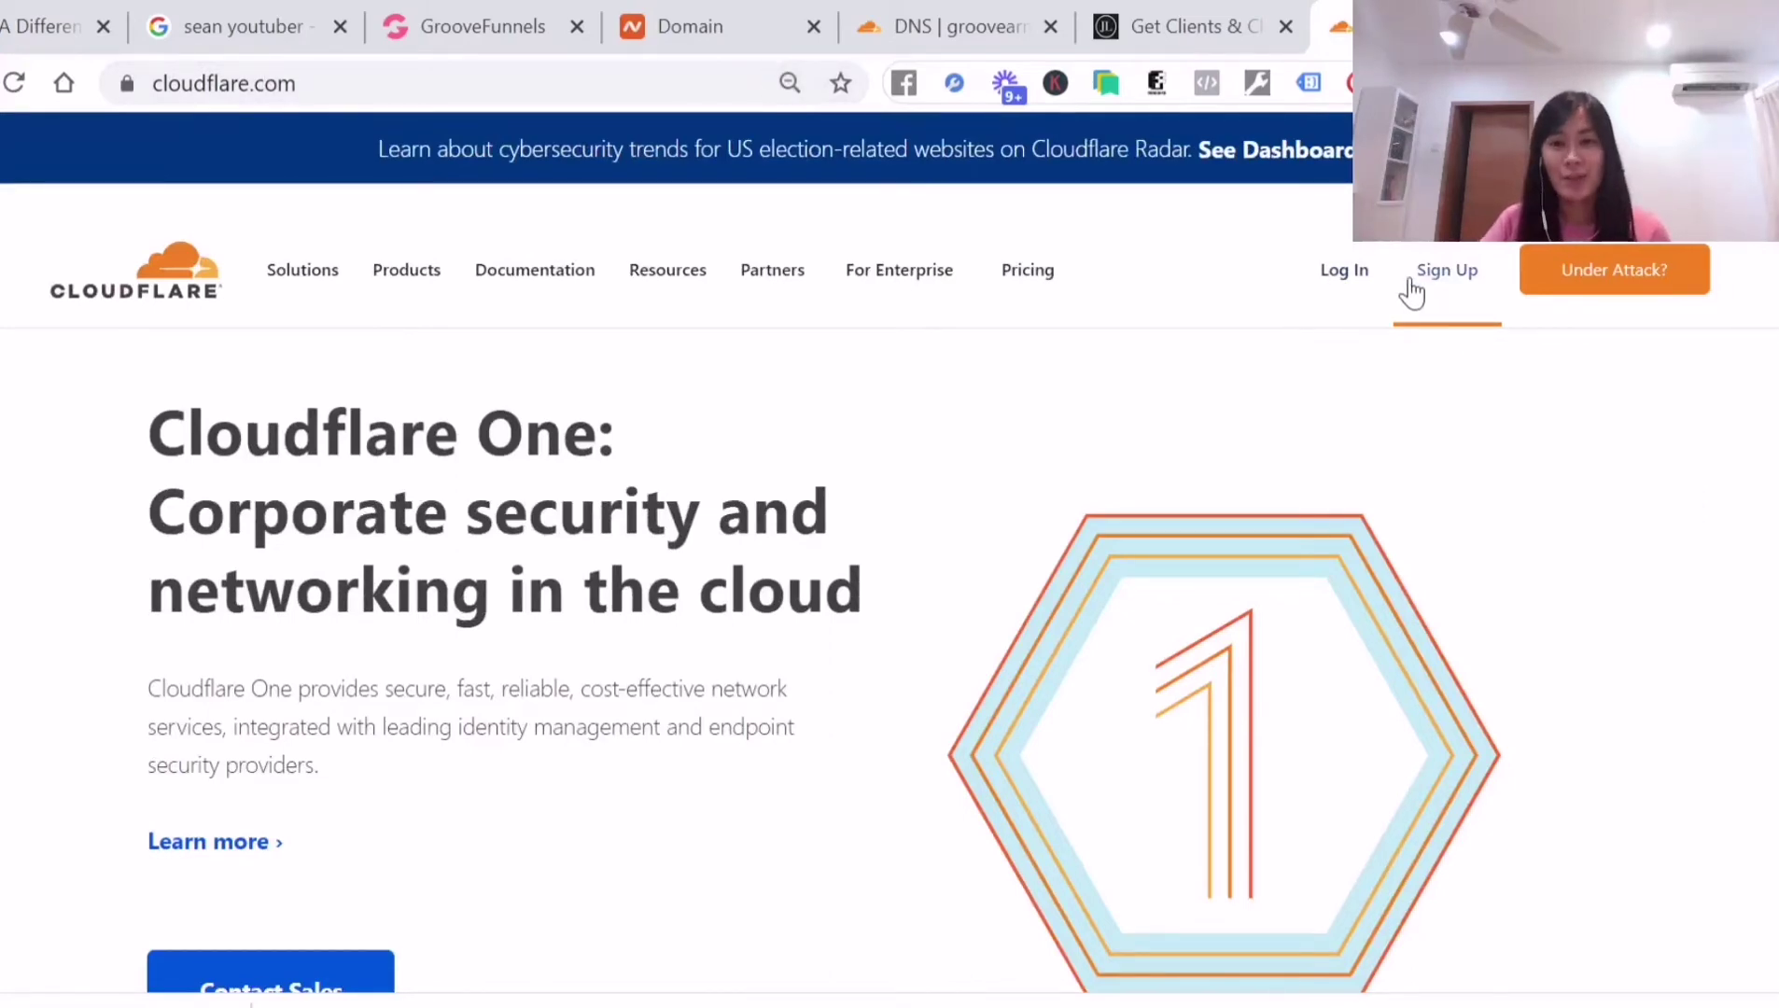
{"action": "left_click", "coordinate": [1356, 302]}
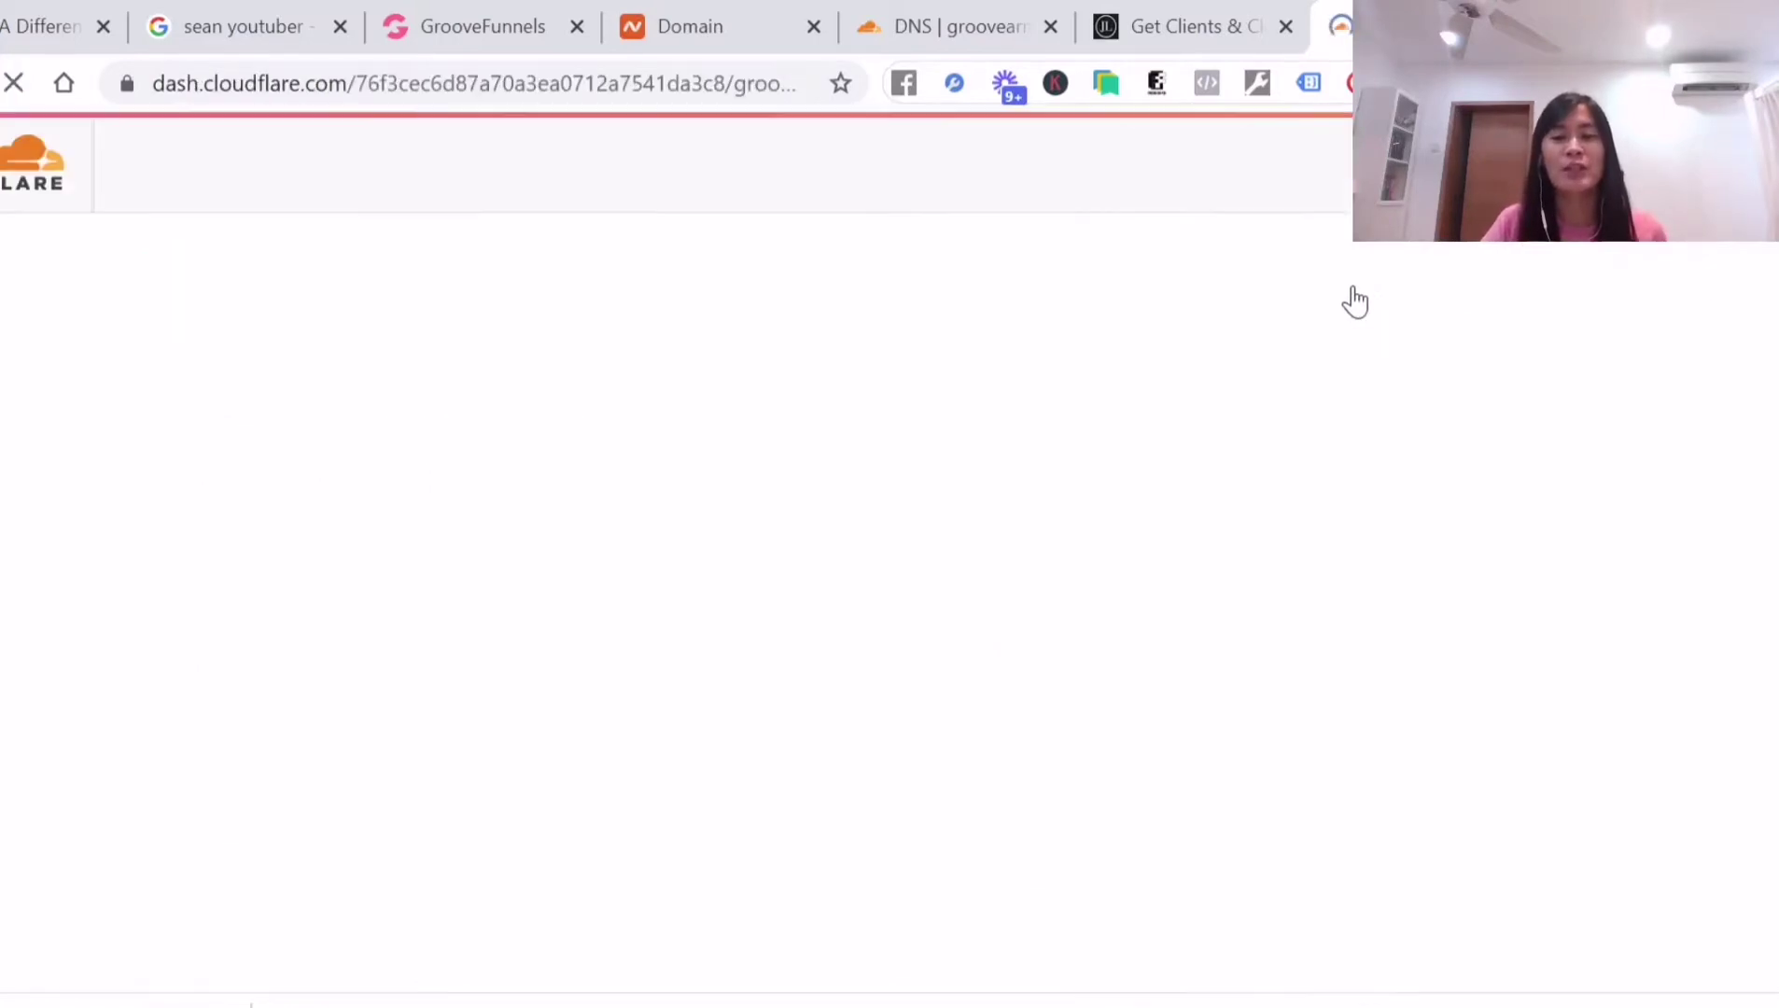
{"action": "scroll", "coordinate": [735, 579], "scroll_direction": "down", "scroll_amount": 8}
{"action": "scroll", "coordinate": [742, 579], "scroll_direction": "up", "scroll_amount": 6}
{"action": "scroll", "coordinate": [744, 578], "scroll_direction": "up", "scroll_amount": 2}
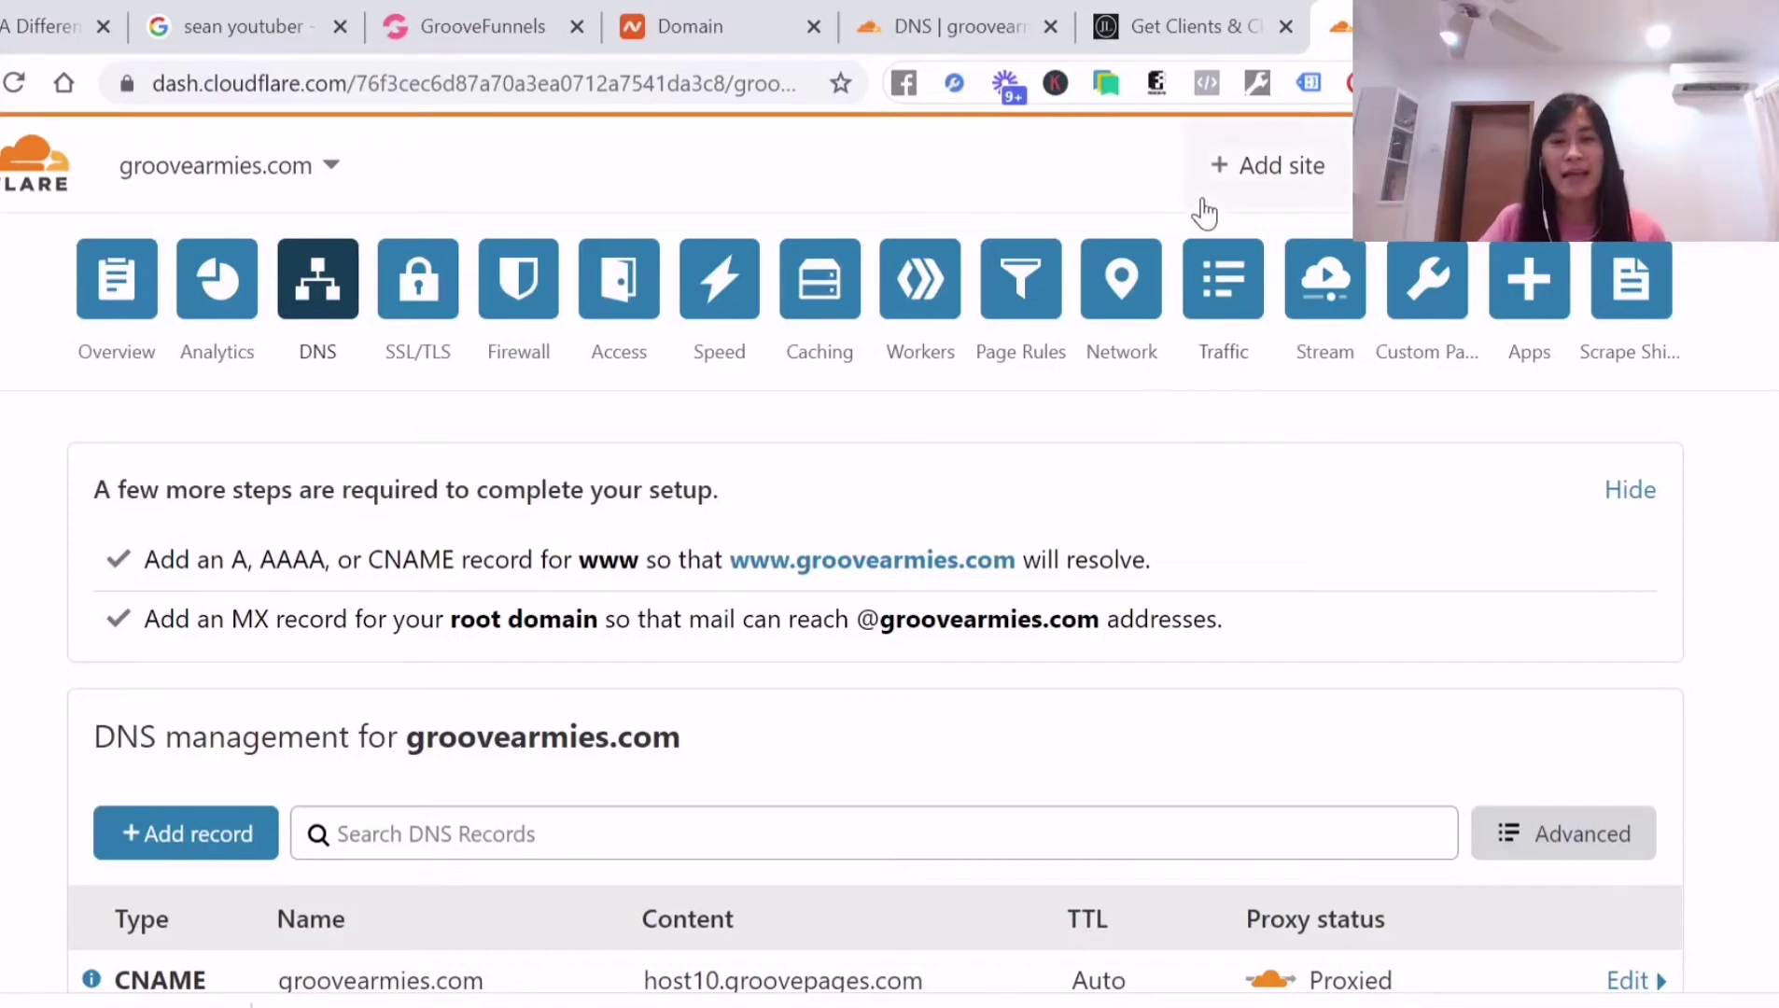
Add amazingjune.com as a new site in Cloudflare
{"action": "left_click", "coordinate": [1267, 173]}
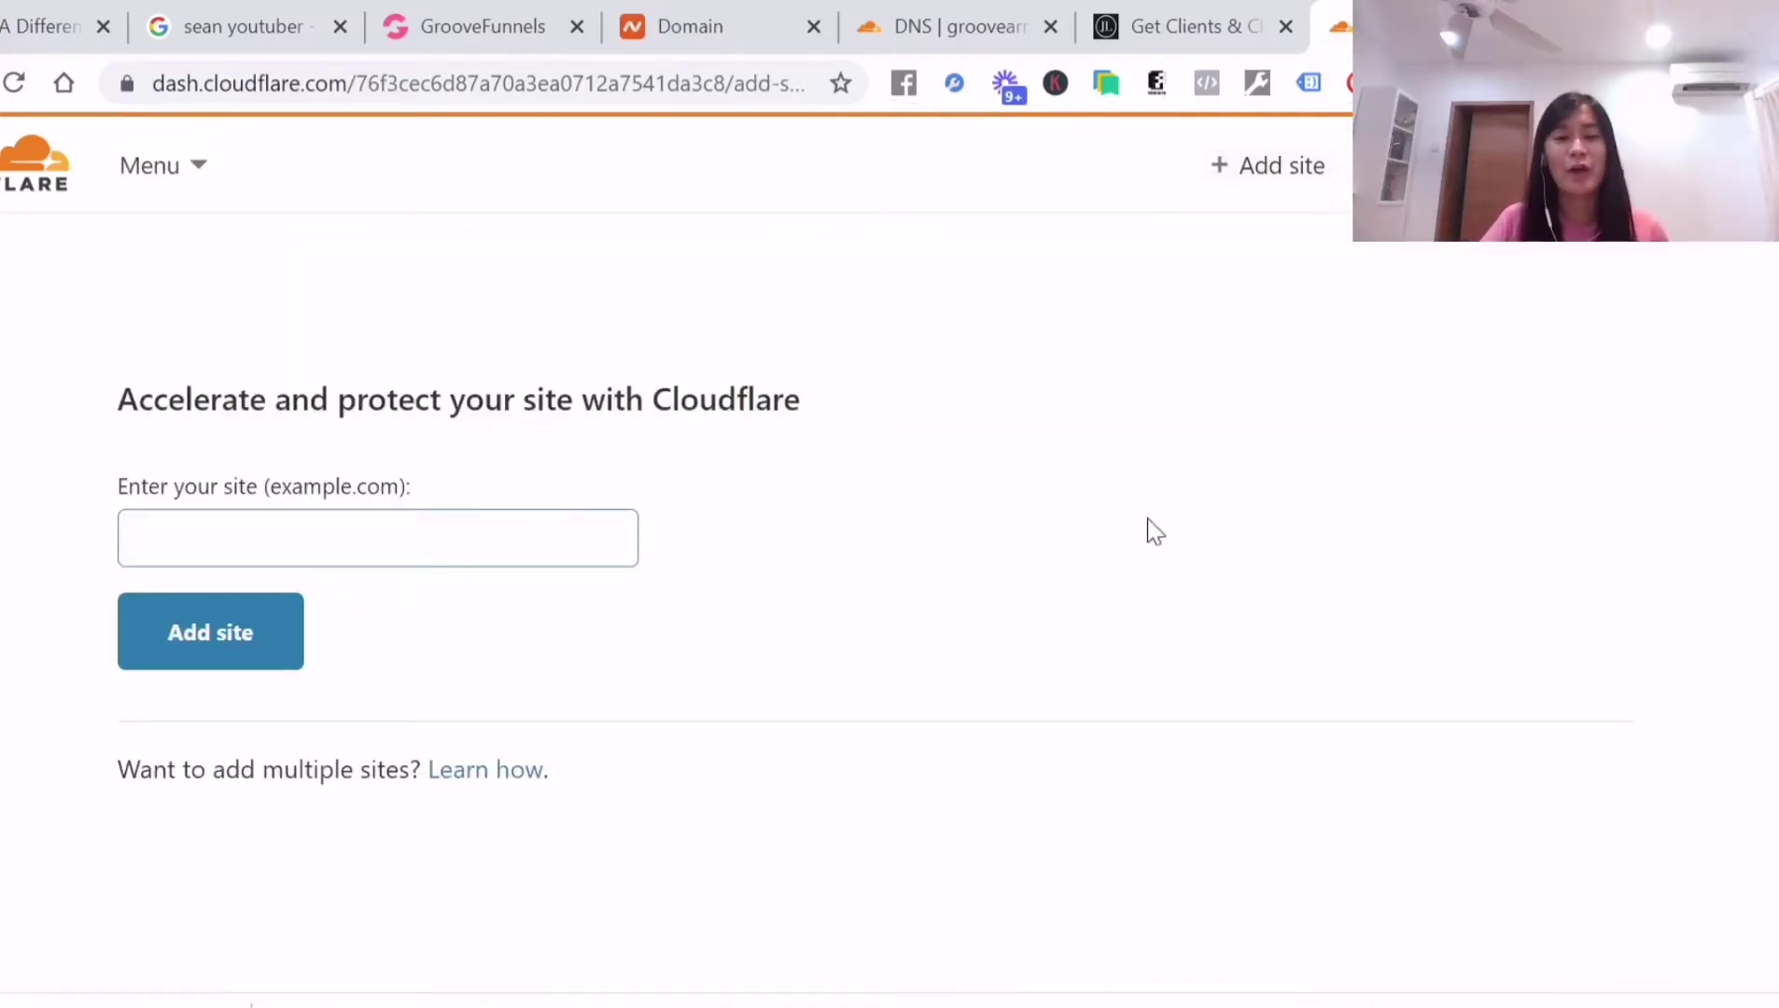
{"action": "left_click", "coordinate": [540, 534]}
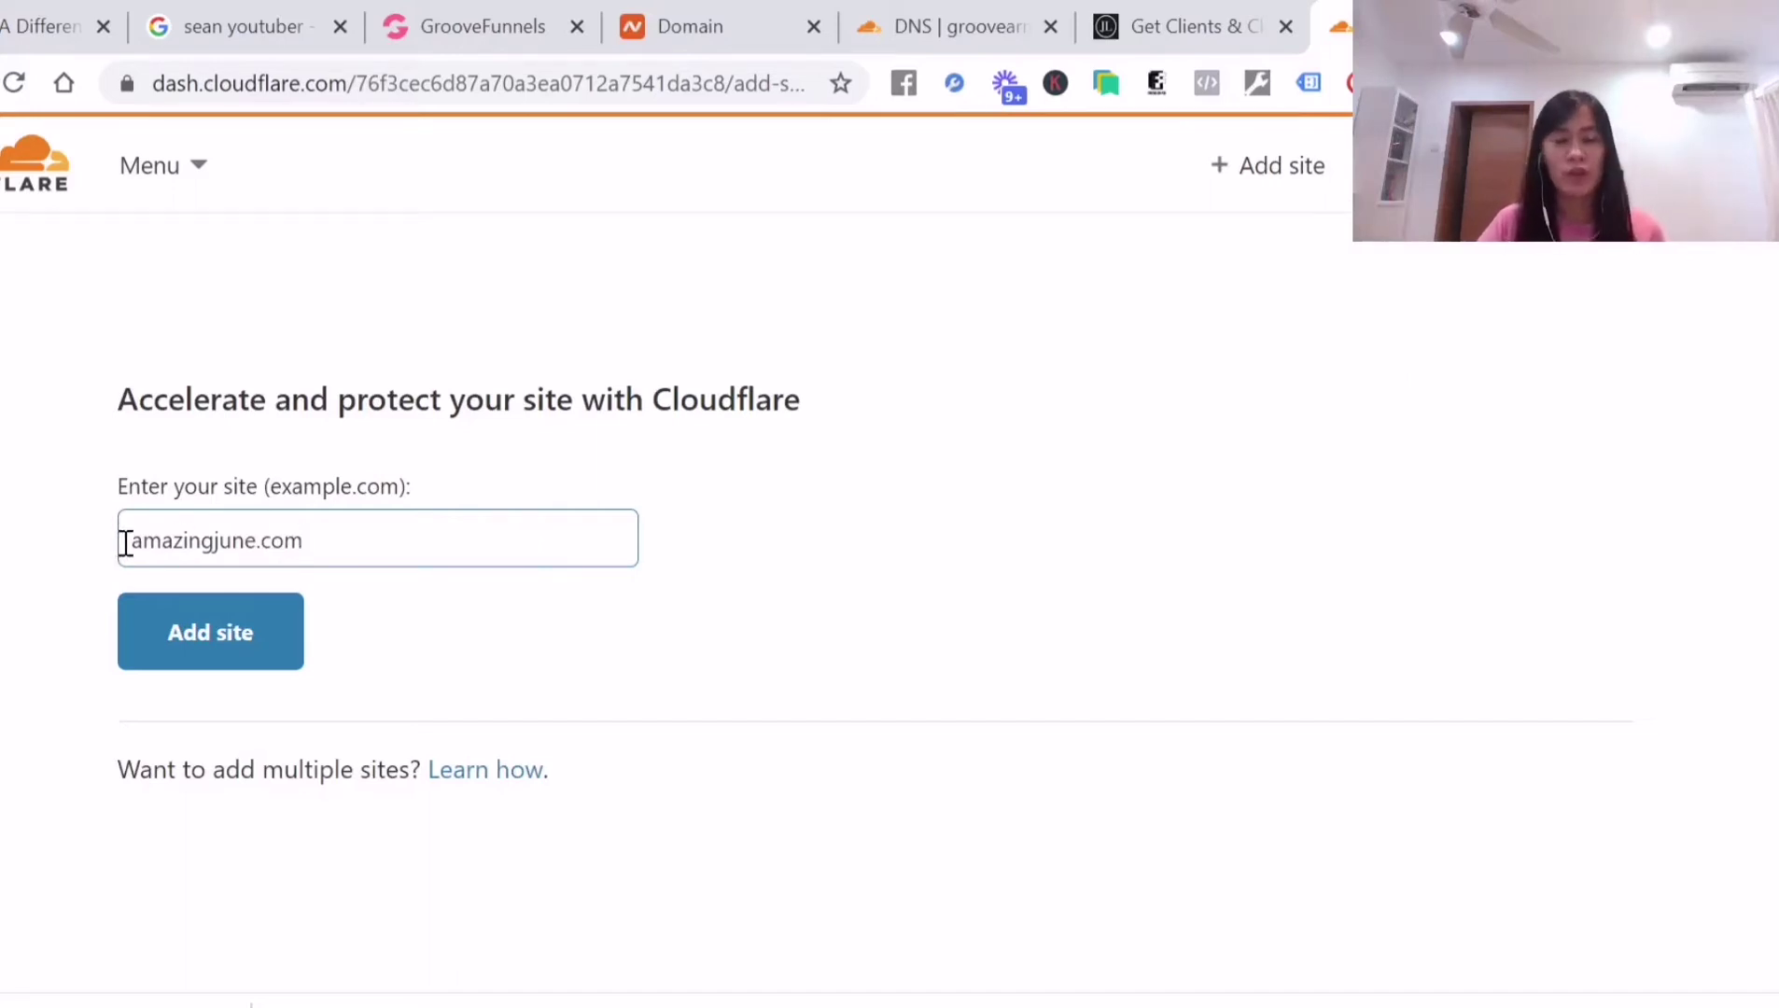
{"action": "left_click_drag", "start_coordinate": [126, 542], "coordinate": [413, 541]}
{"action": "left_click", "coordinate": [414, 541]}
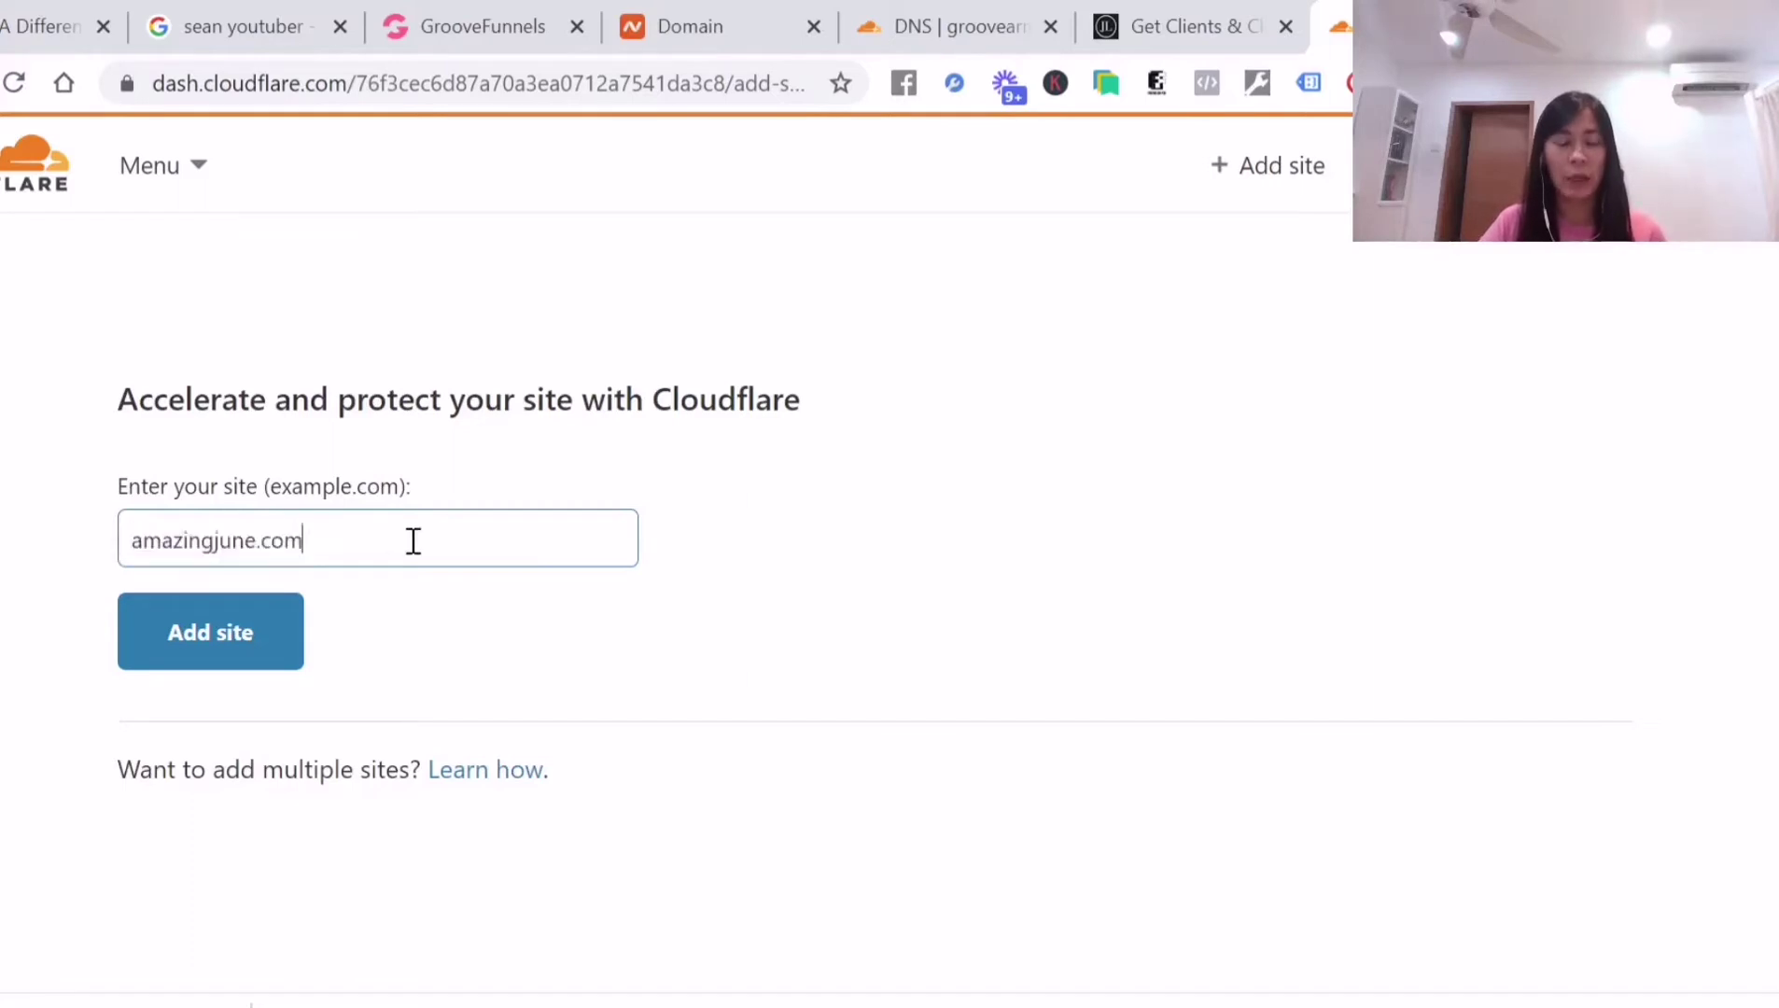
{"action": "left_click", "coordinate": [246, 640]}
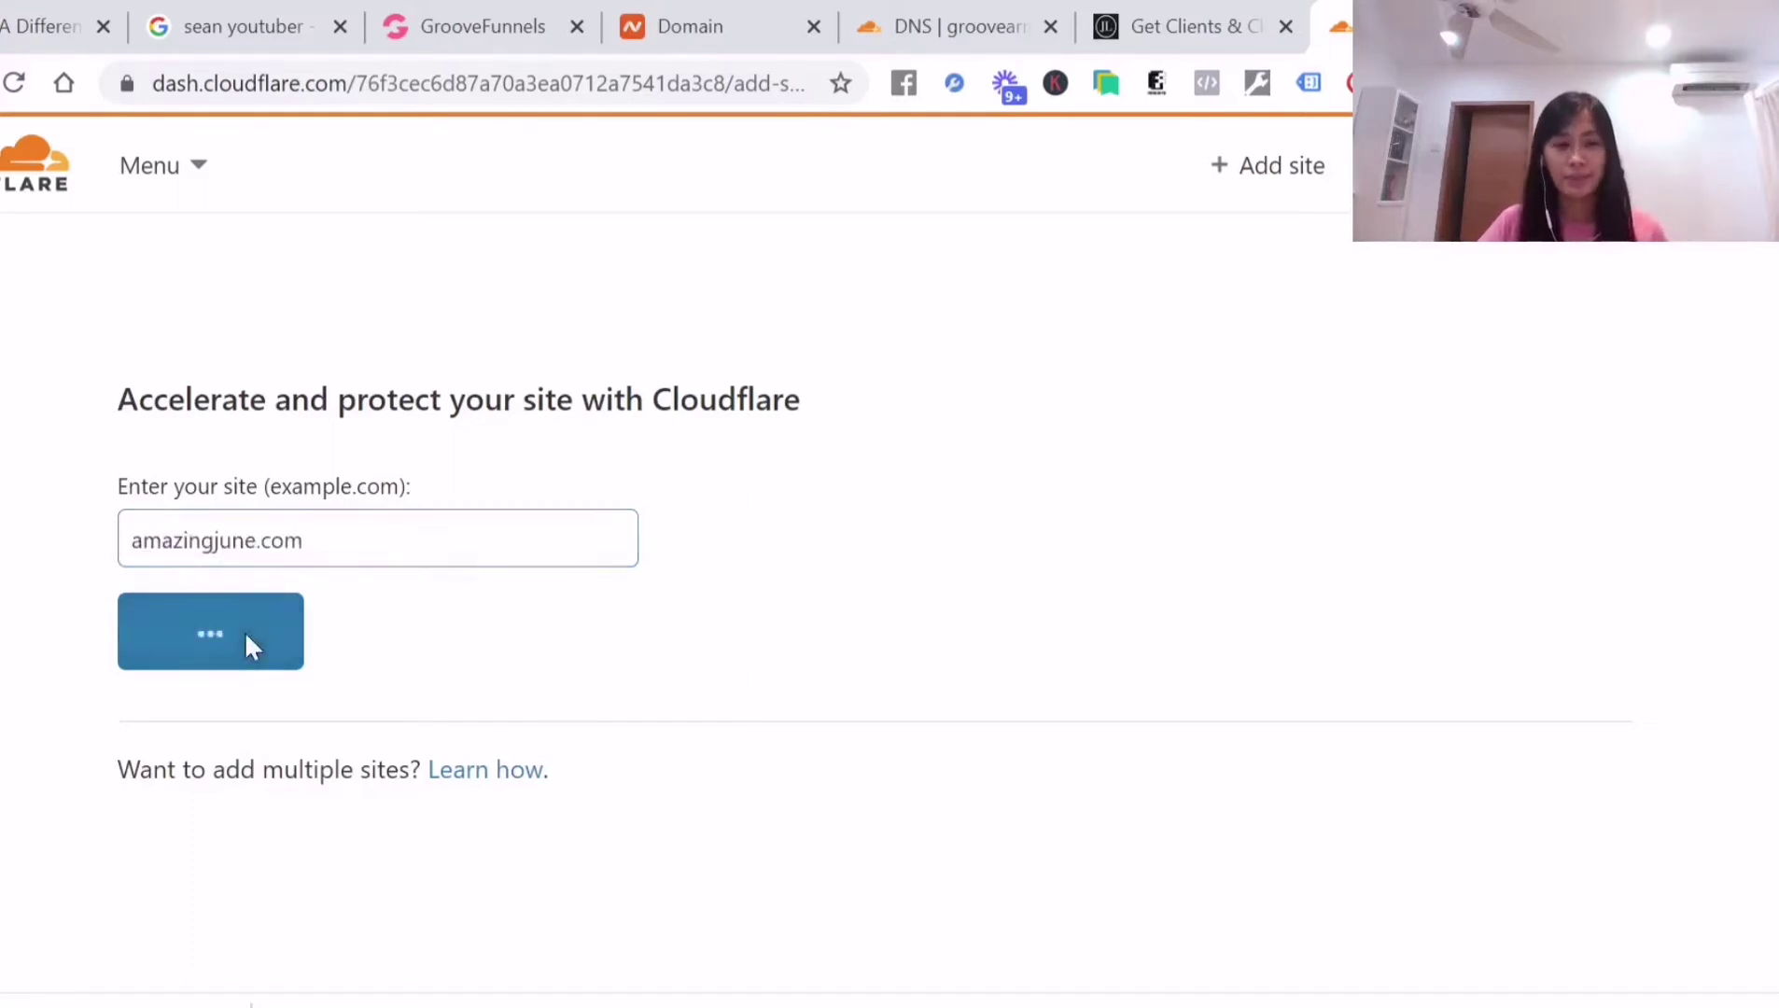
Select and confirm the Free plan for amazingjune.com
{"action": "scroll", "coordinate": [698, 598], "scroll_direction": "down", "scroll_amount": 3}
{"action": "scroll", "coordinate": [698, 597], "scroll_direction": "down", "scroll_amount": 1}
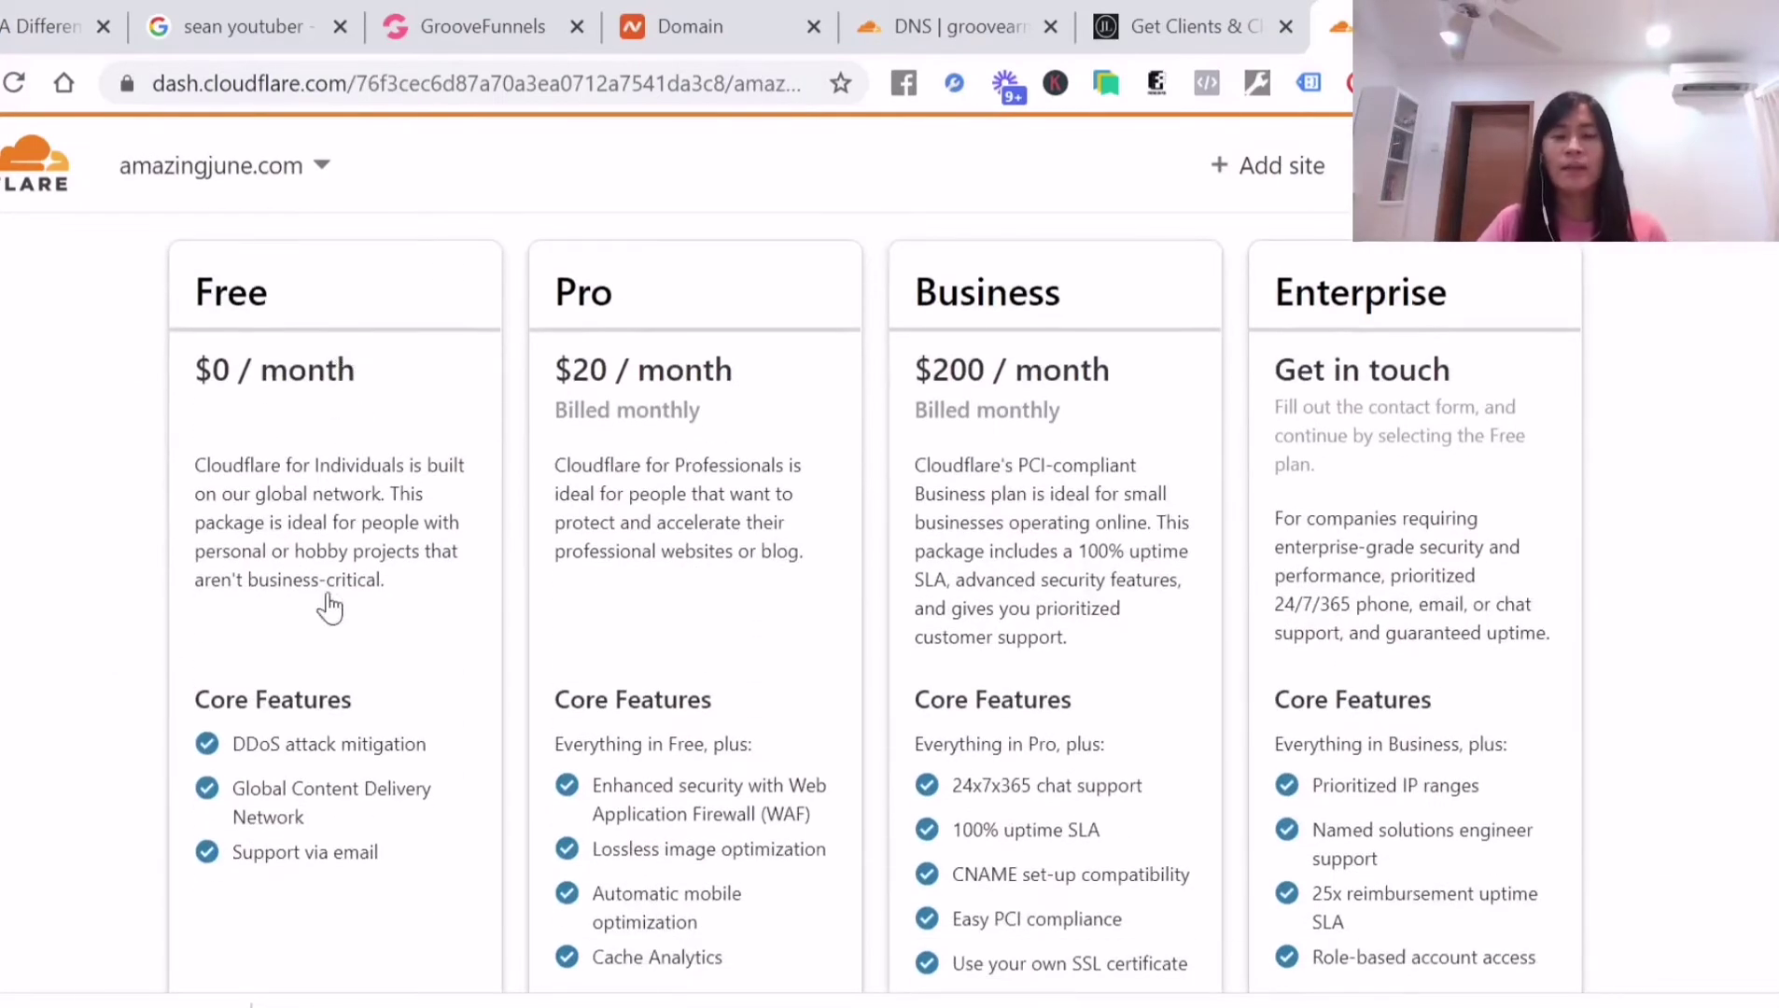
{"action": "scroll", "coordinate": [328, 604], "scroll_direction": "down", "scroll_amount": 5}
{"action": "left_click", "coordinate": [308, 449]}
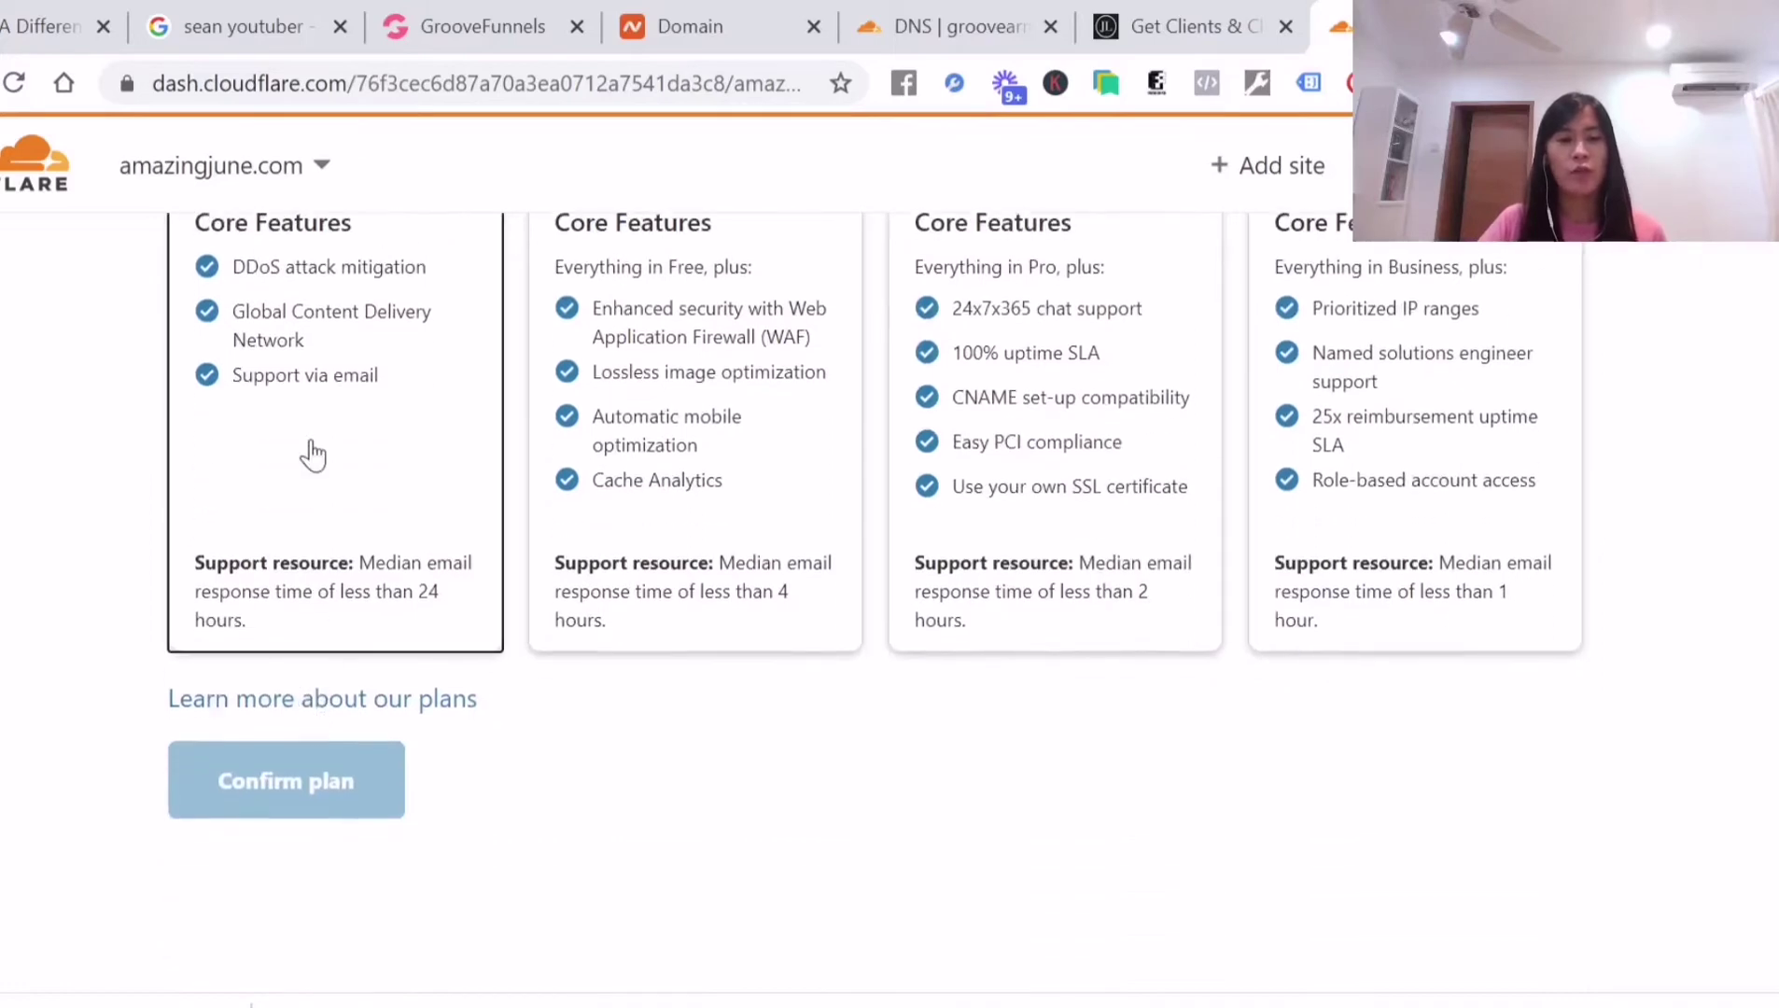
{"action": "scroll", "coordinate": [337, 485], "scroll_direction": "up", "scroll_amount": 3}
{"action": "scroll", "coordinate": [338, 653], "scroll_direction": "down", "scroll_amount": 5}
{"action": "left_click", "coordinate": [322, 618]}
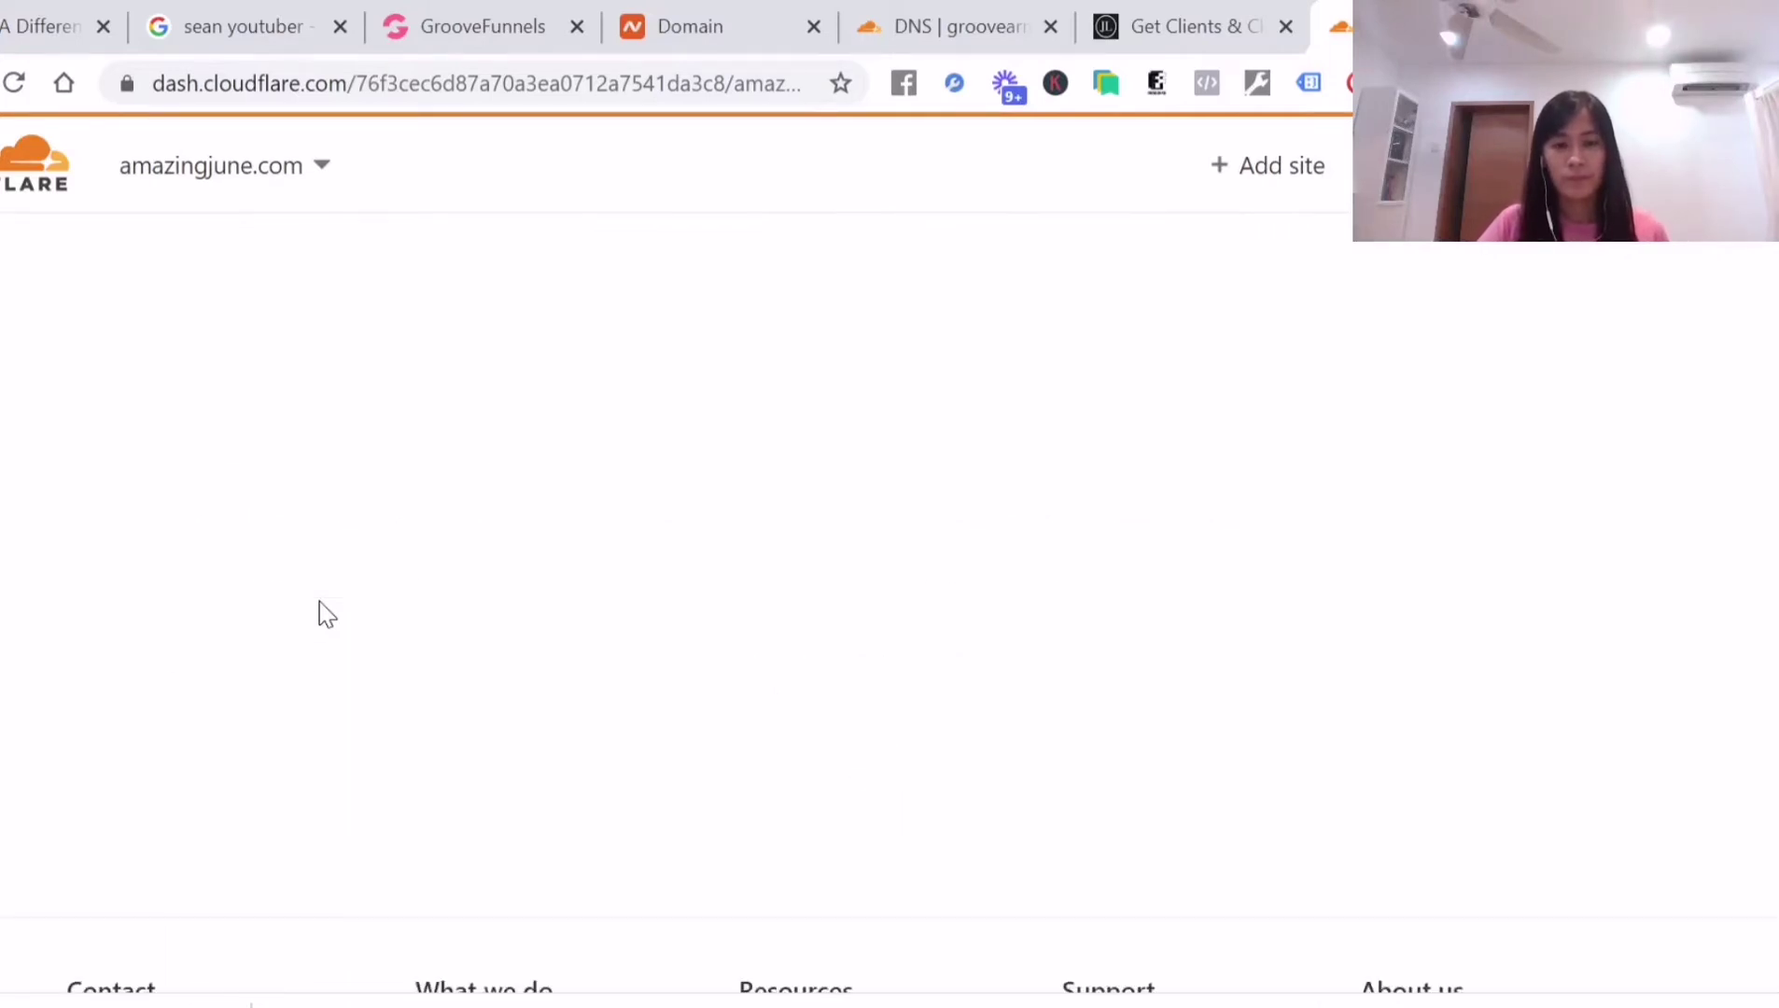
Start a new DNS record with the type set to CNAME
{"action": "scroll", "coordinate": [480, 504], "scroll_direction": "down", "scroll_amount": 5}
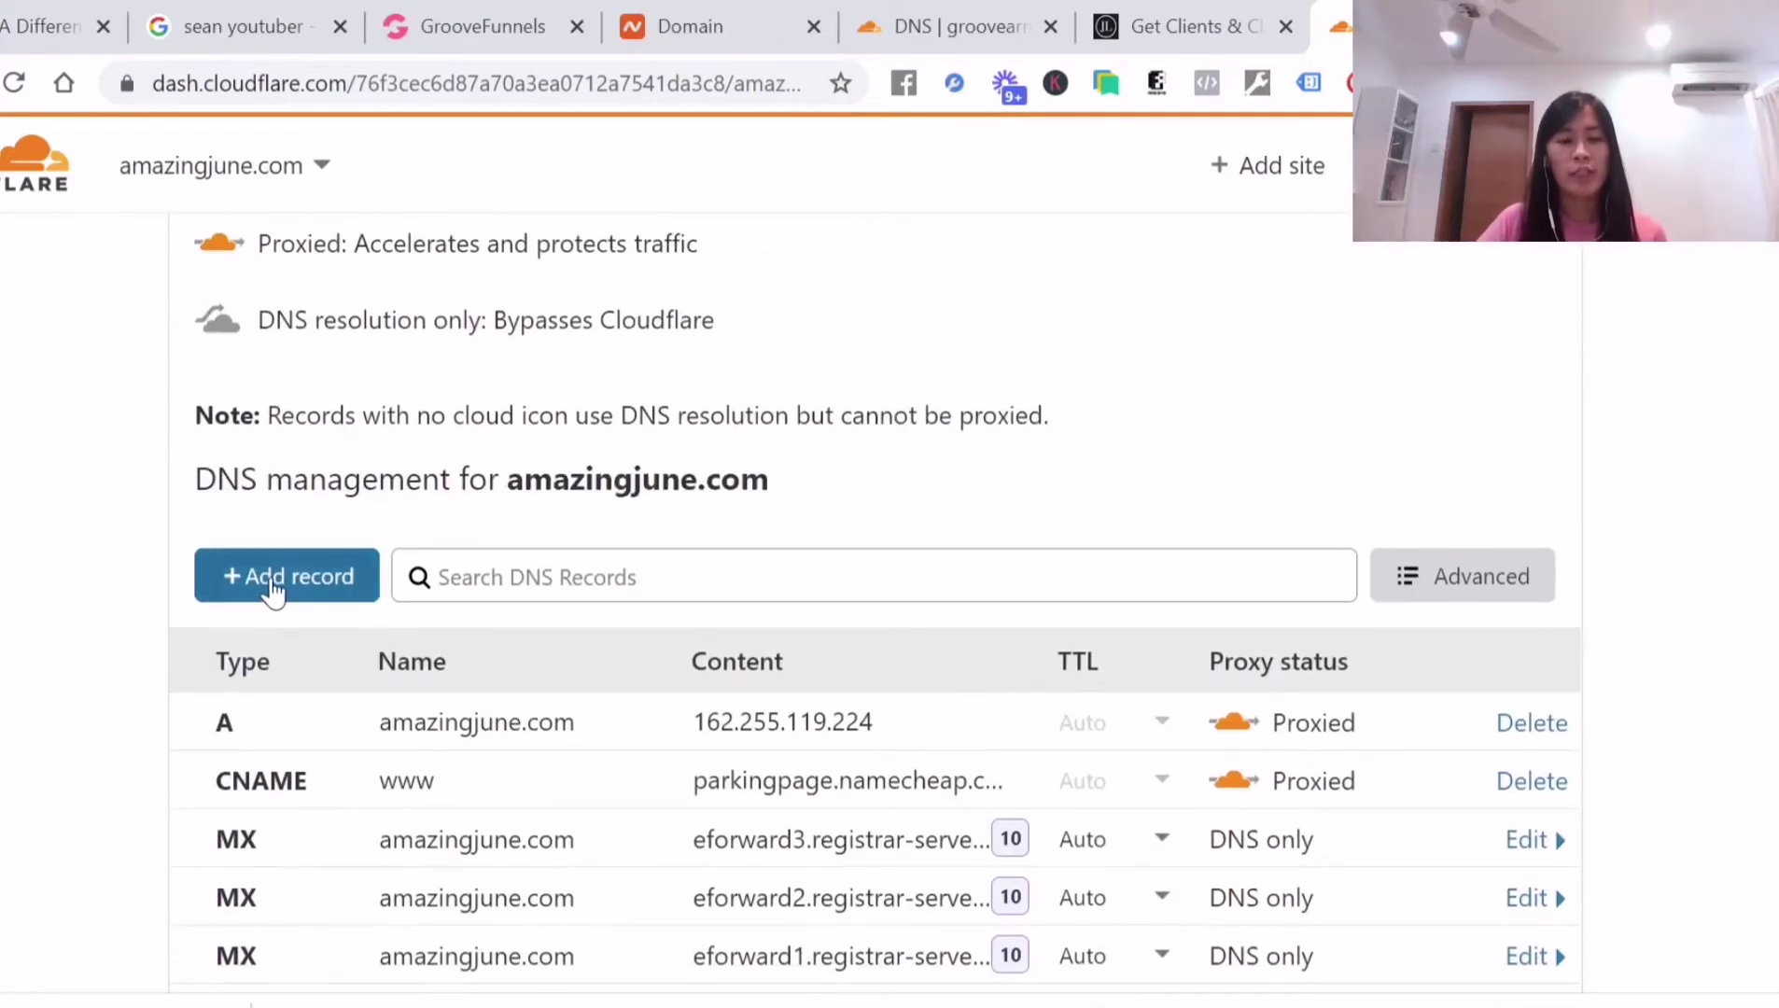
{"action": "left_click", "coordinate": [277, 586]}
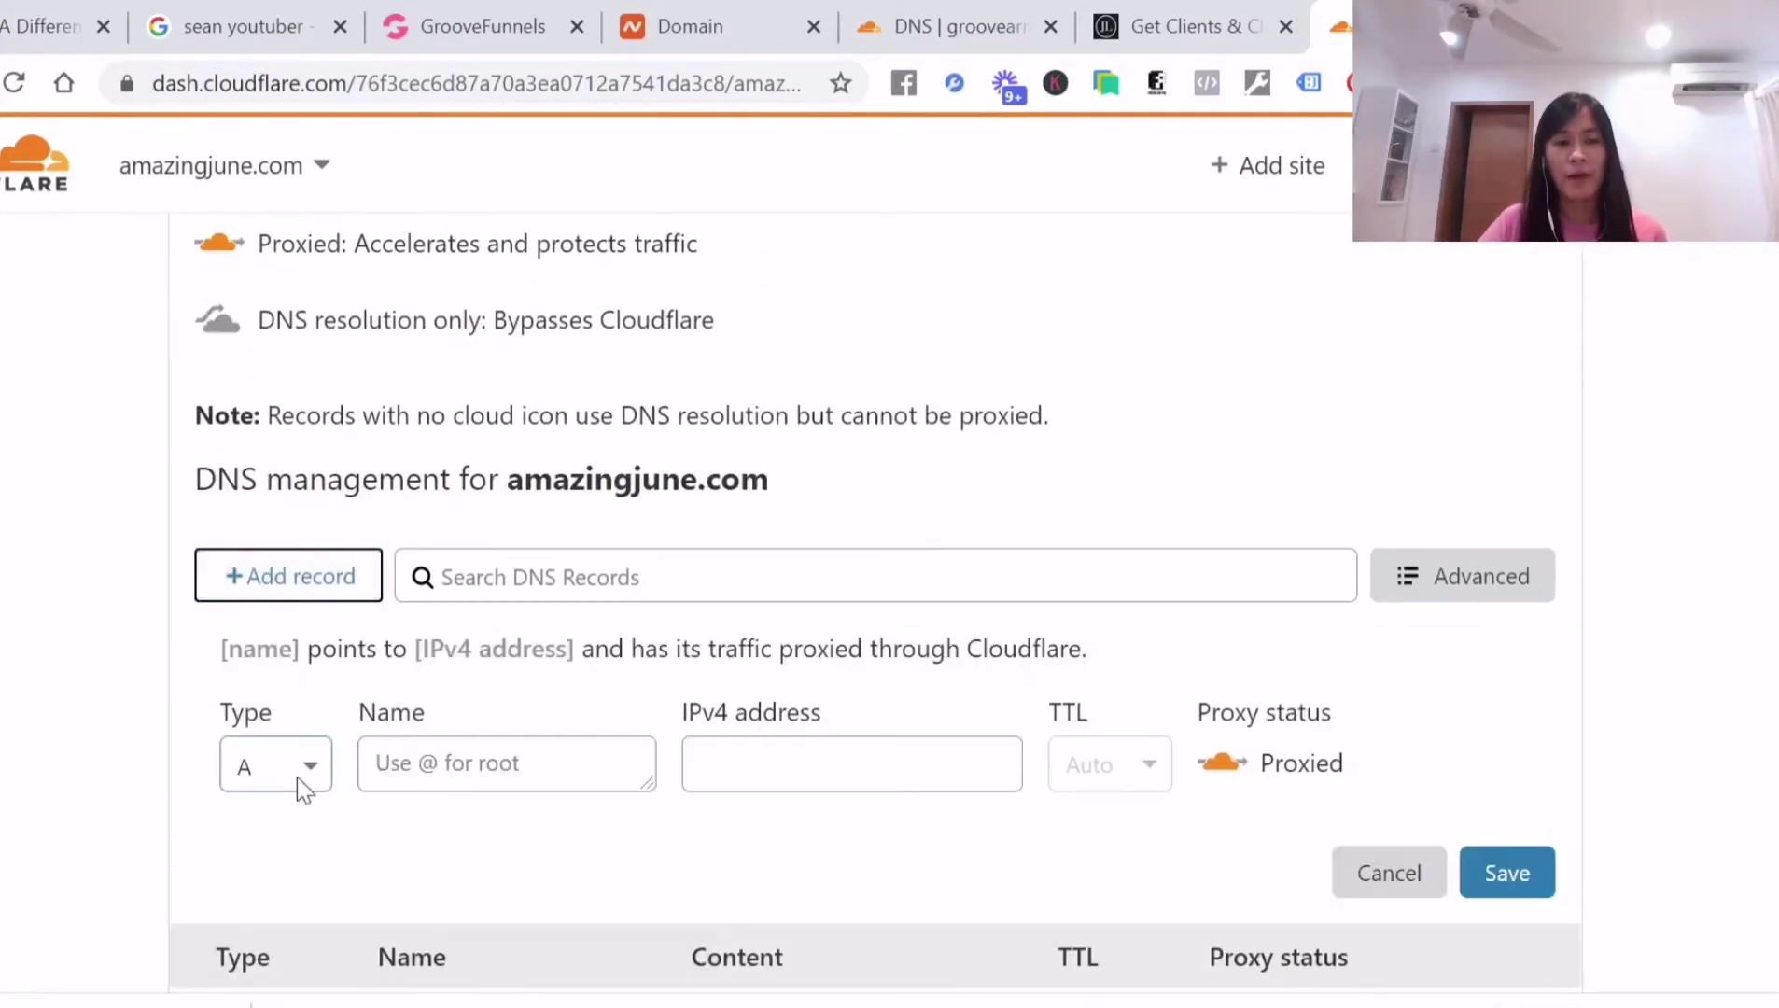
{"action": "left_click", "coordinate": [273, 760]}
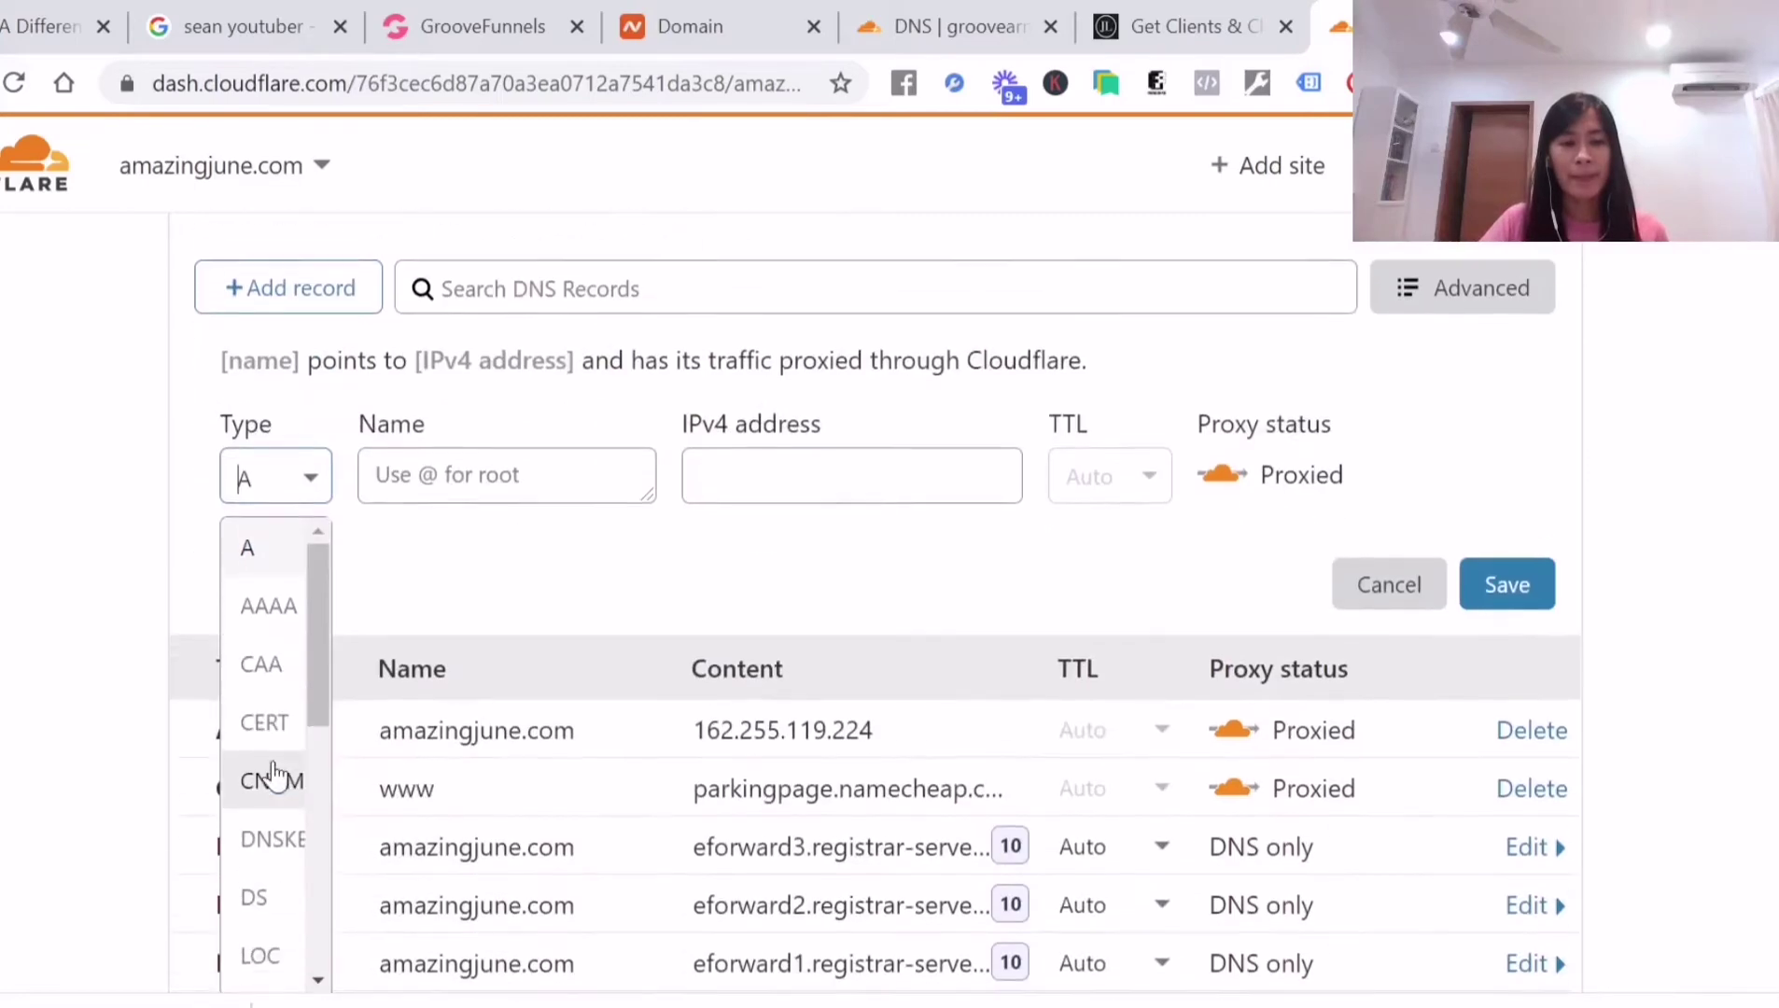
{"action": "left_click", "coordinate": [282, 774]}
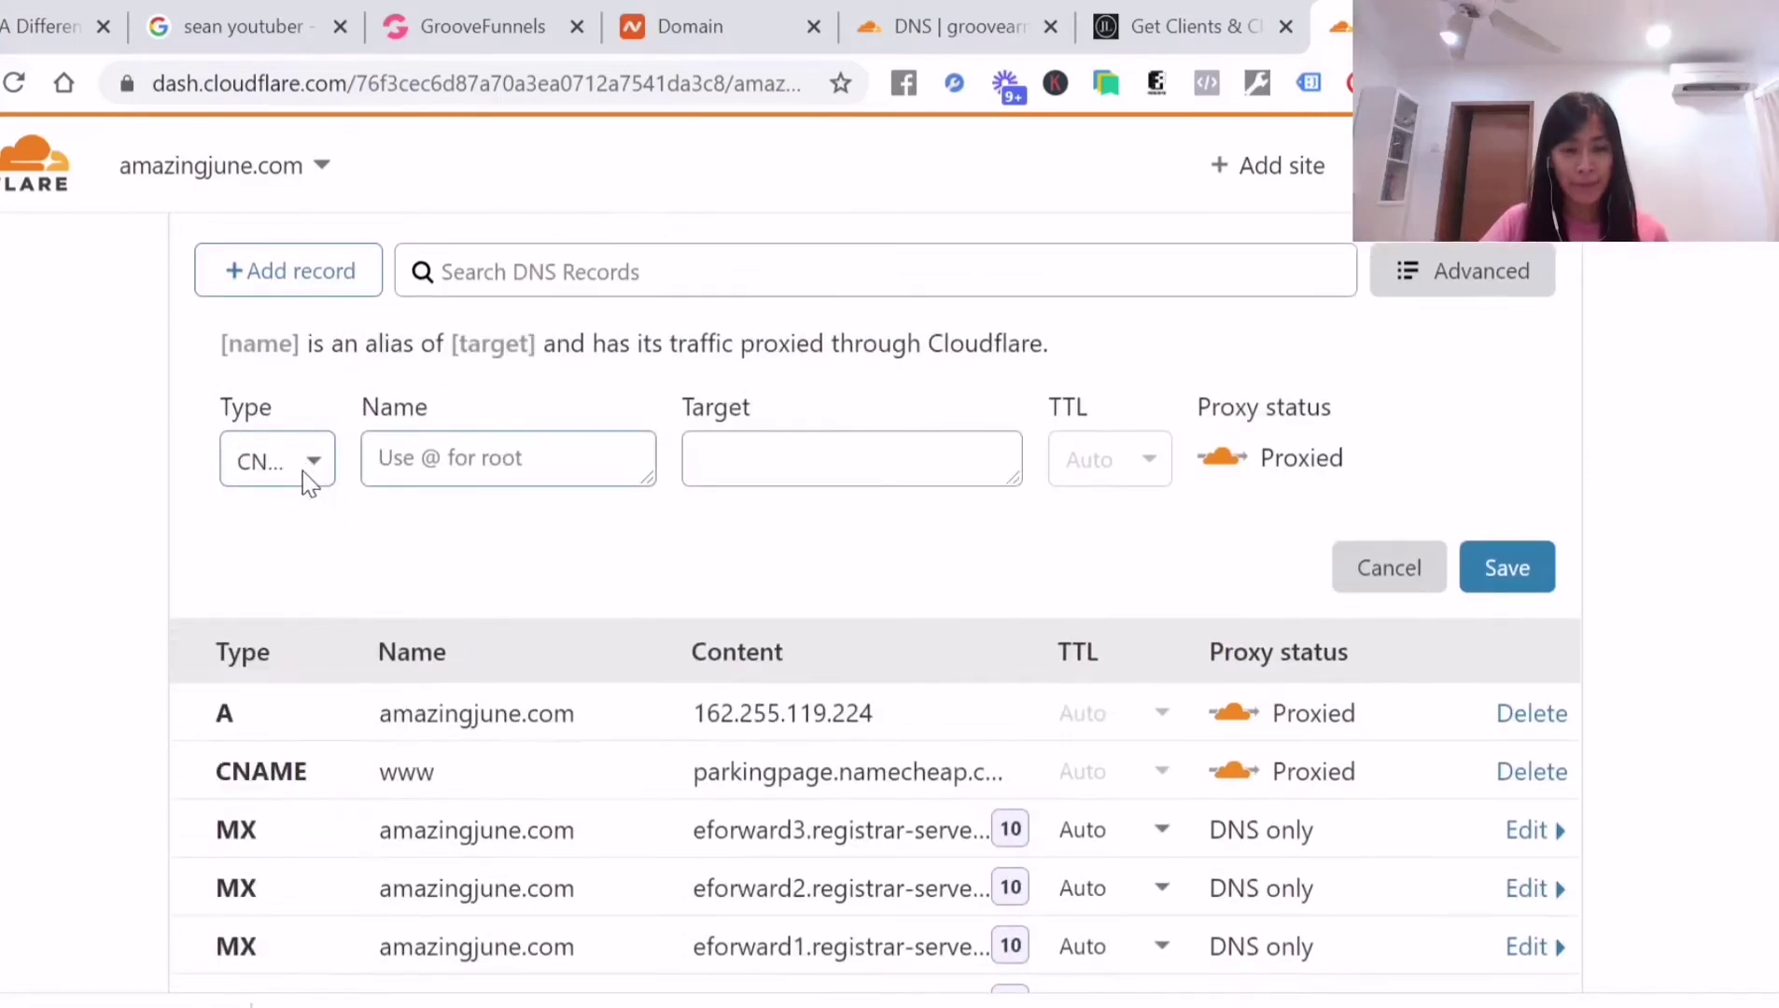
{"action": "left_click", "coordinate": [303, 470]}
{"action": "left_click", "coordinate": [272, 782]}
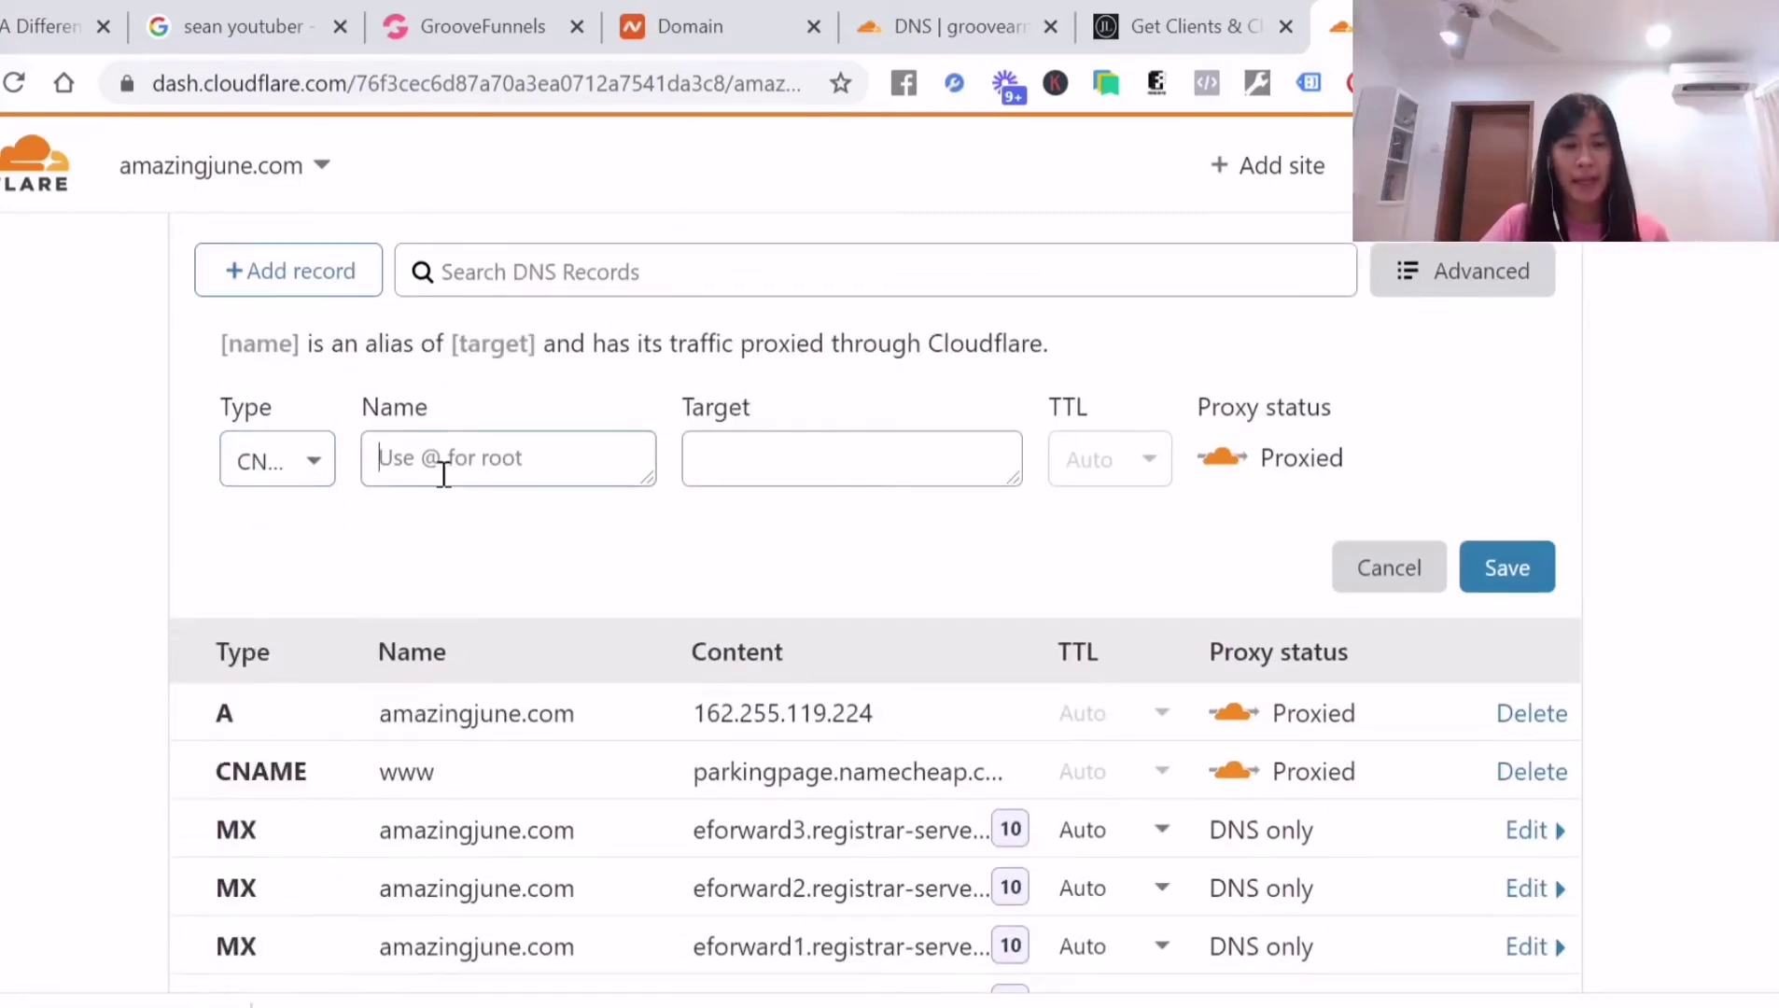
{"action": "left_click", "coordinate": [248, 467]}
{"action": "left_click", "coordinate": [262, 784]}
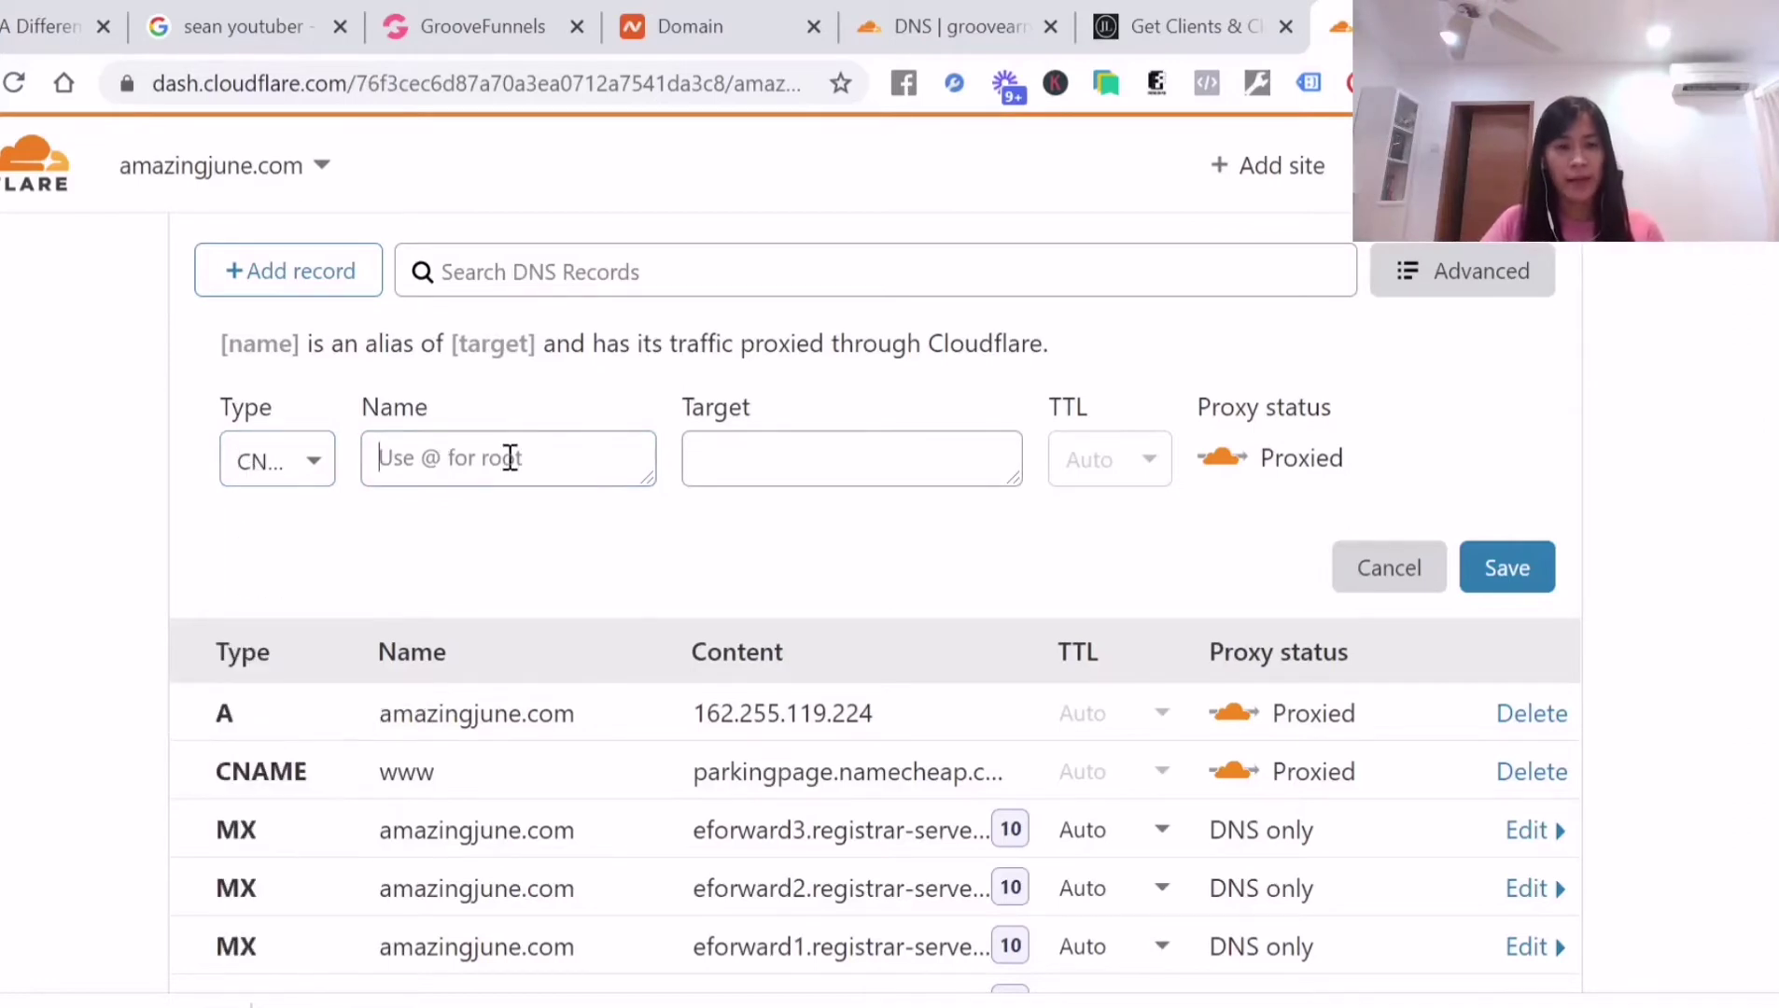
Set name @ and target host10.groovepages.com, then try saving the record
{"action": "left_click_drag", "start_coordinate": [361, 404], "coordinate": [453, 460]}
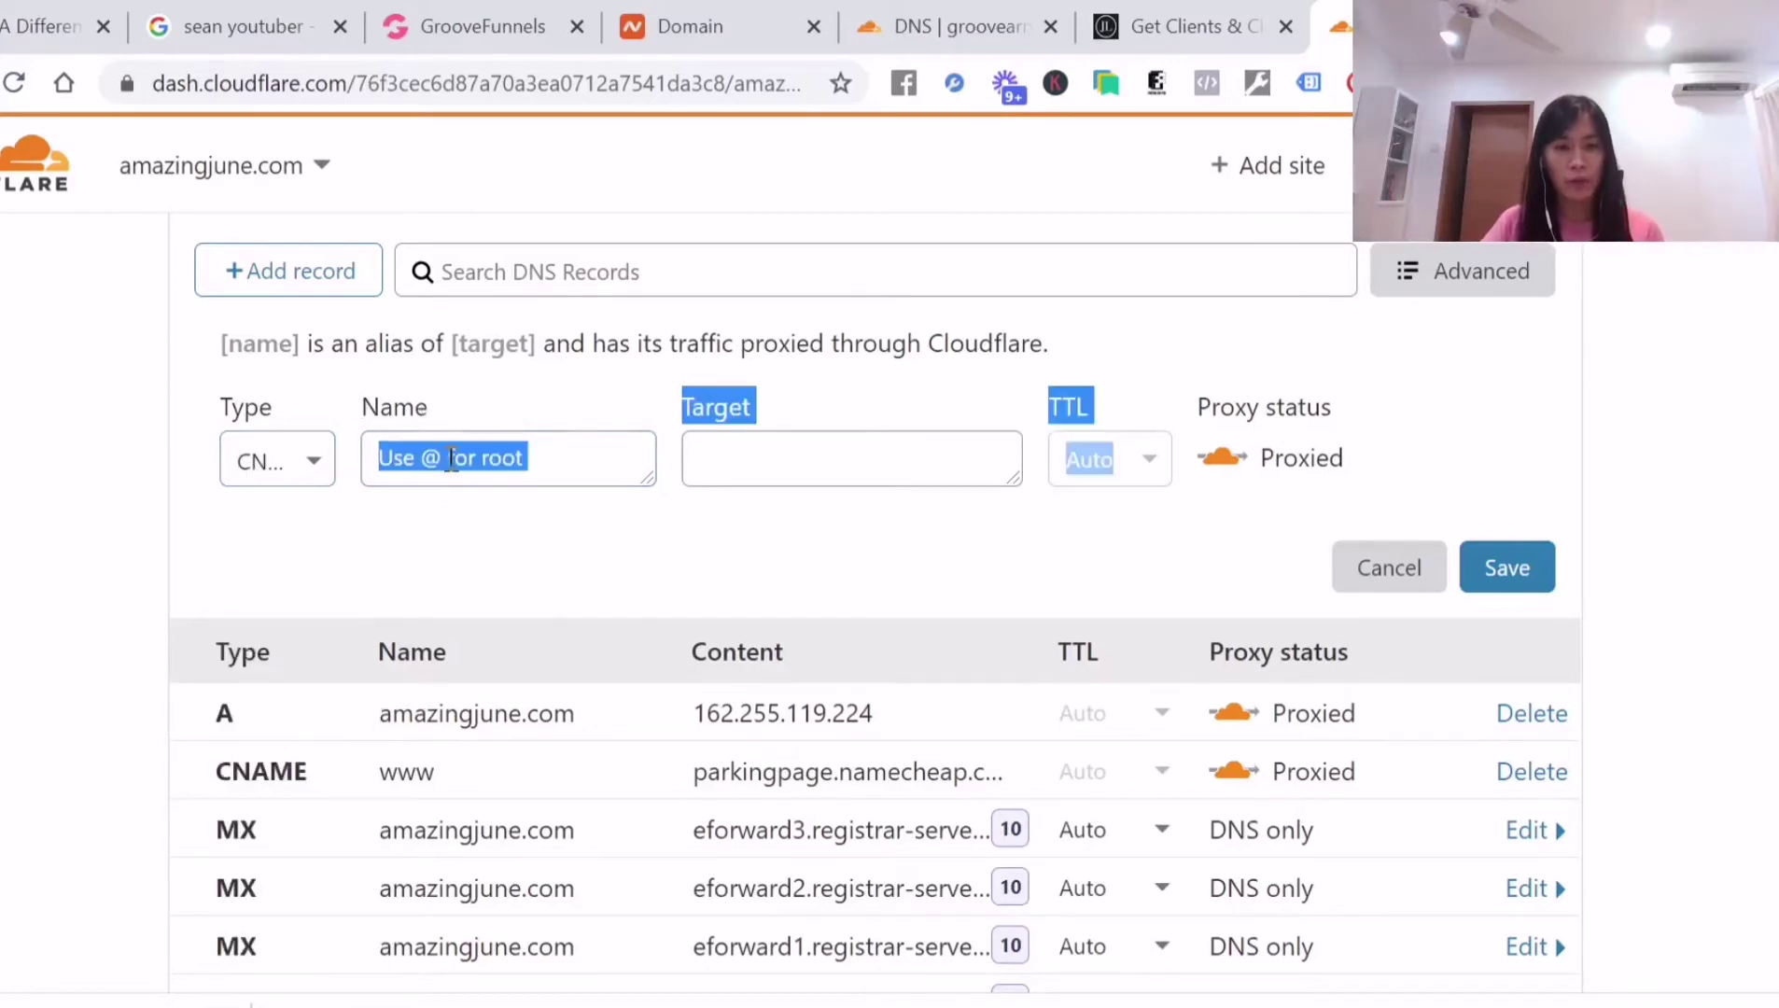
{"action": "left_click", "coordinate": [461, 452]}
{"action": "type", "text": "@"}
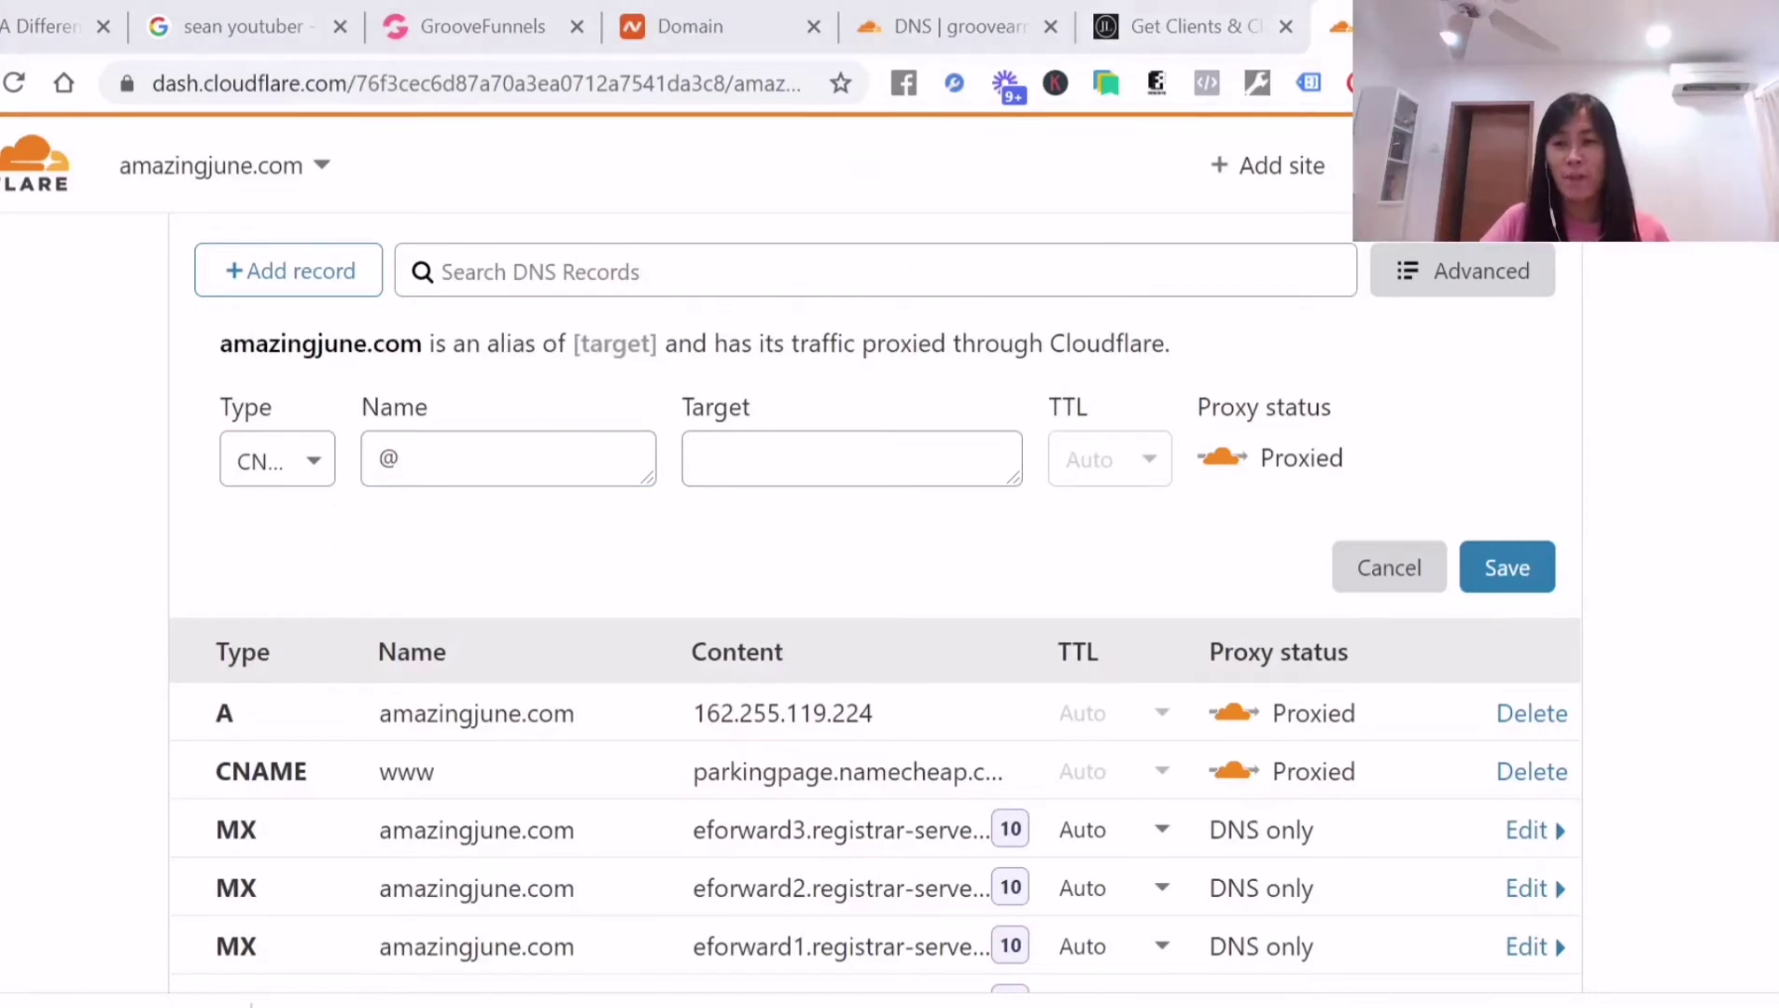
{"action": "left_click", "coordinate": [775, 449]}
{"action": "type", "text": "host10.groovepages.com"}
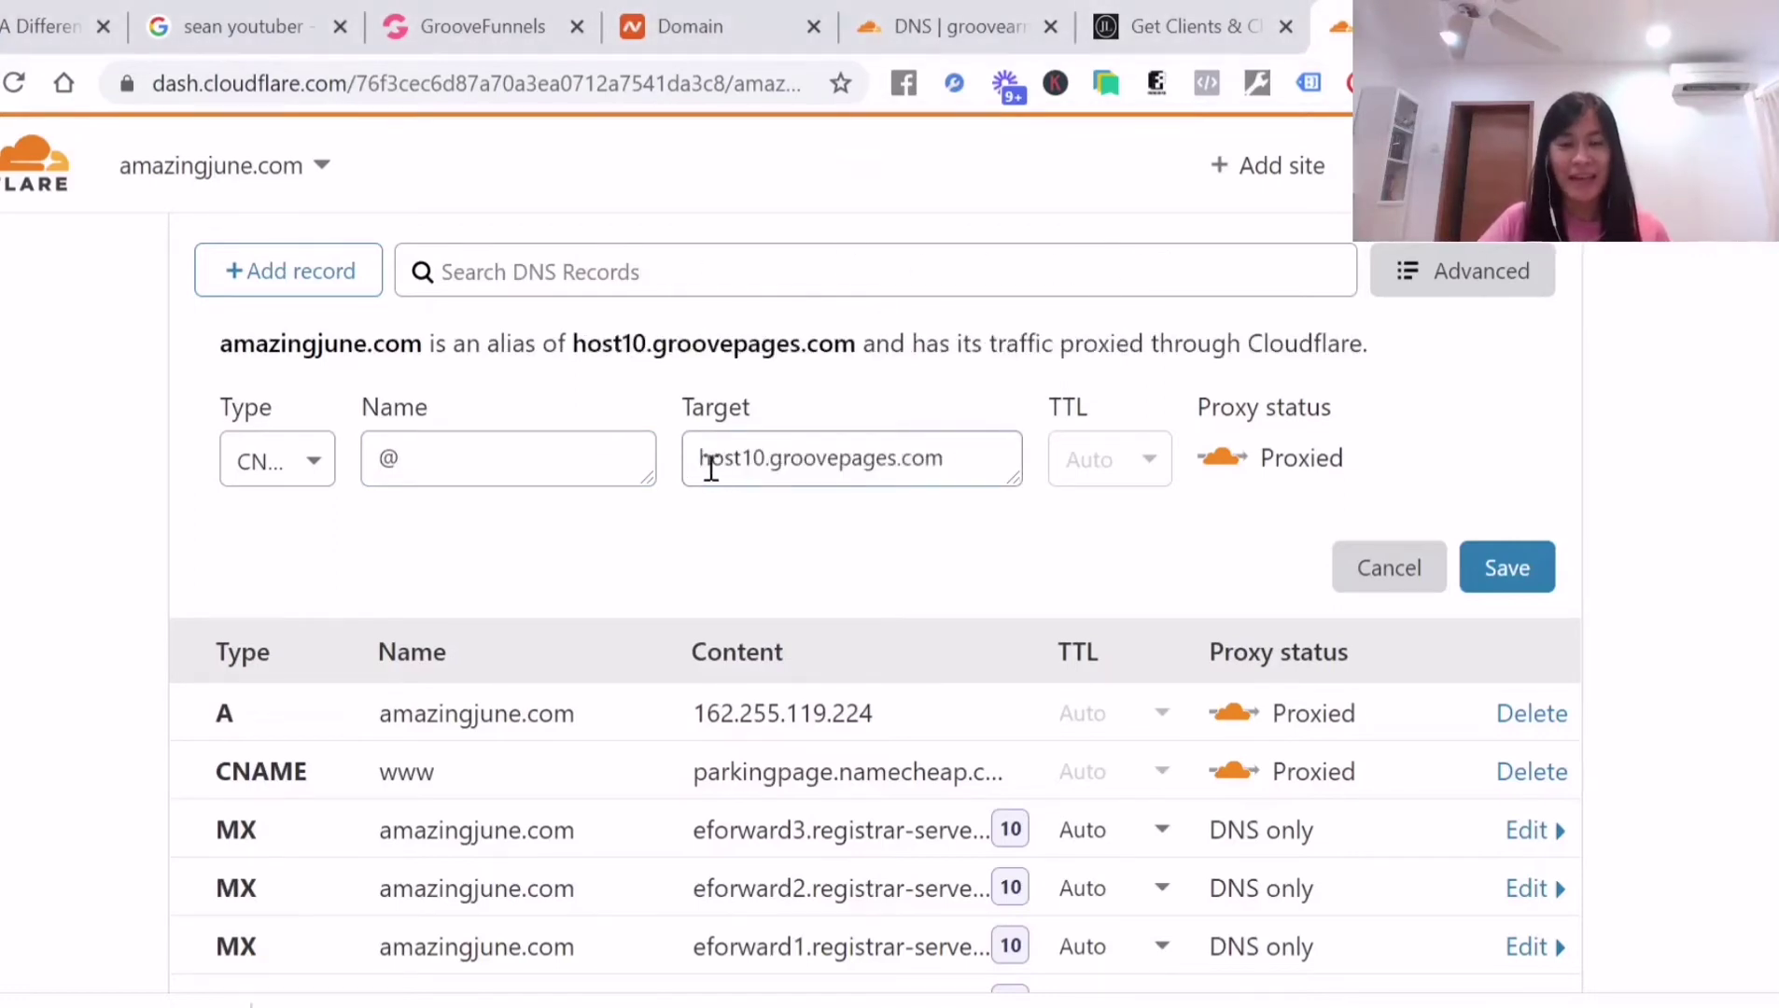
{"action": "left_click_drag", "start_coordinate": [702, 459], "coordinate": [766, 457]}
{"action": "left_click", "coordinate": [773, 462]}
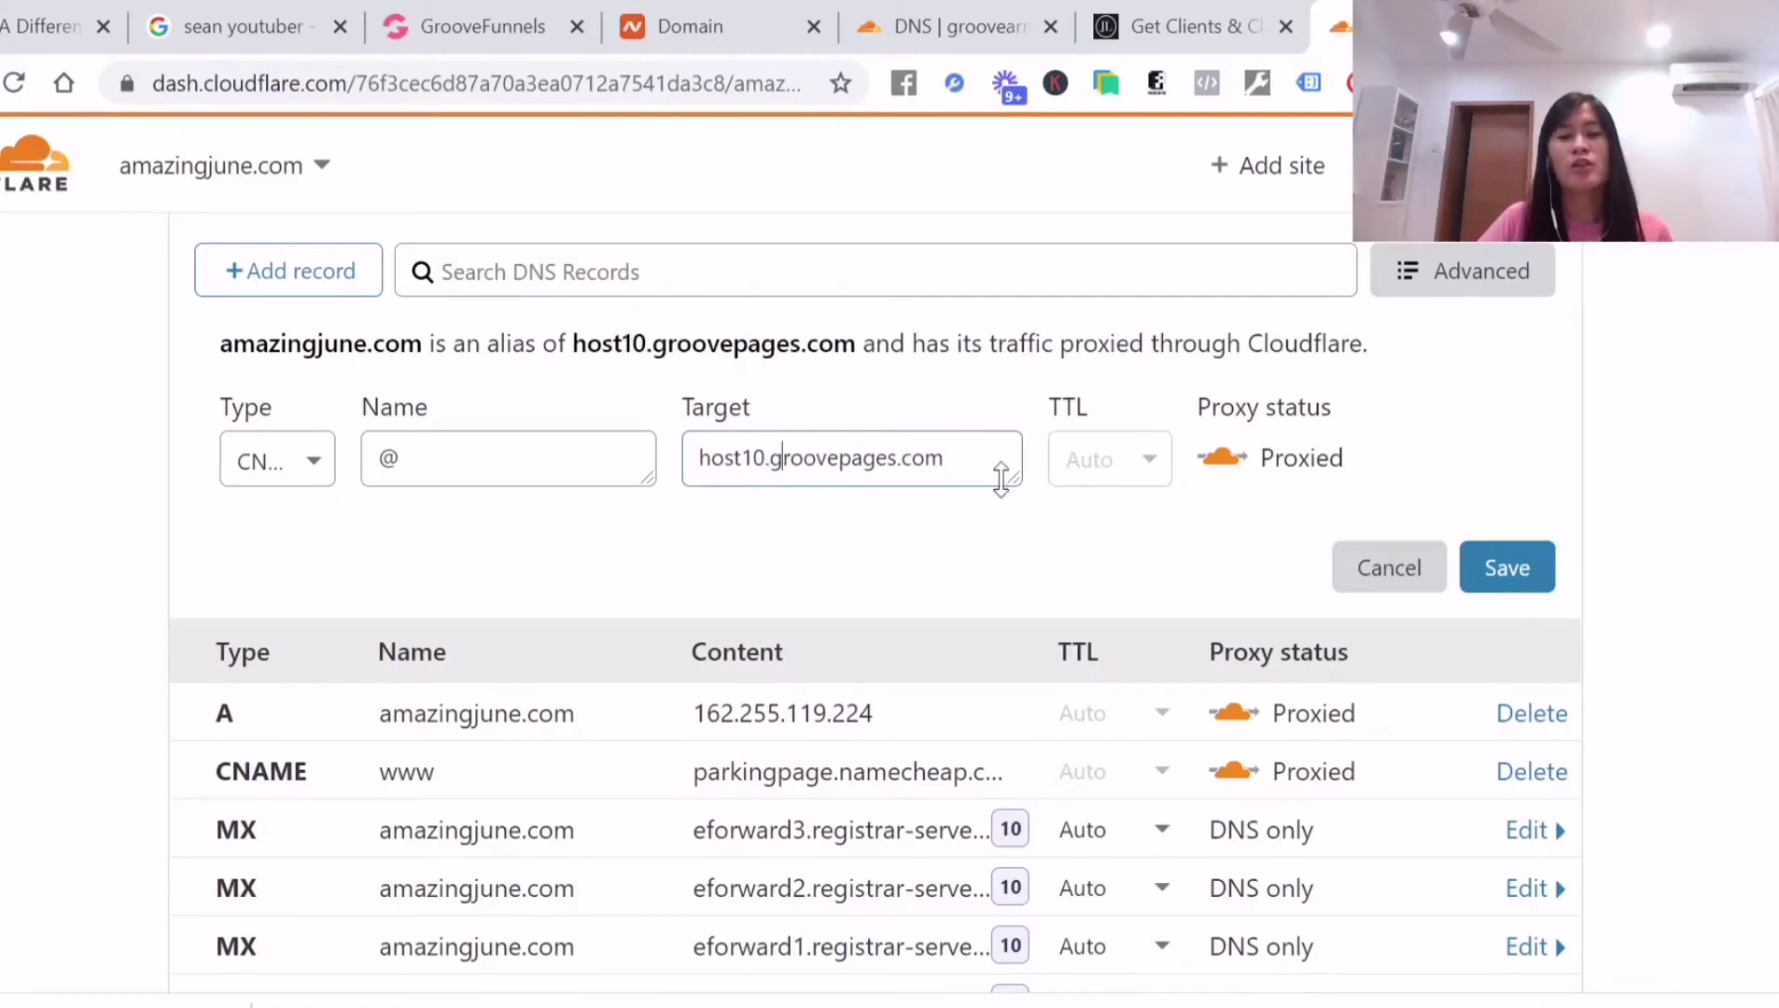
{"action": "left_click_drag", "start_coordinate": [1051, 408], "coordinate": [1093, 415]}
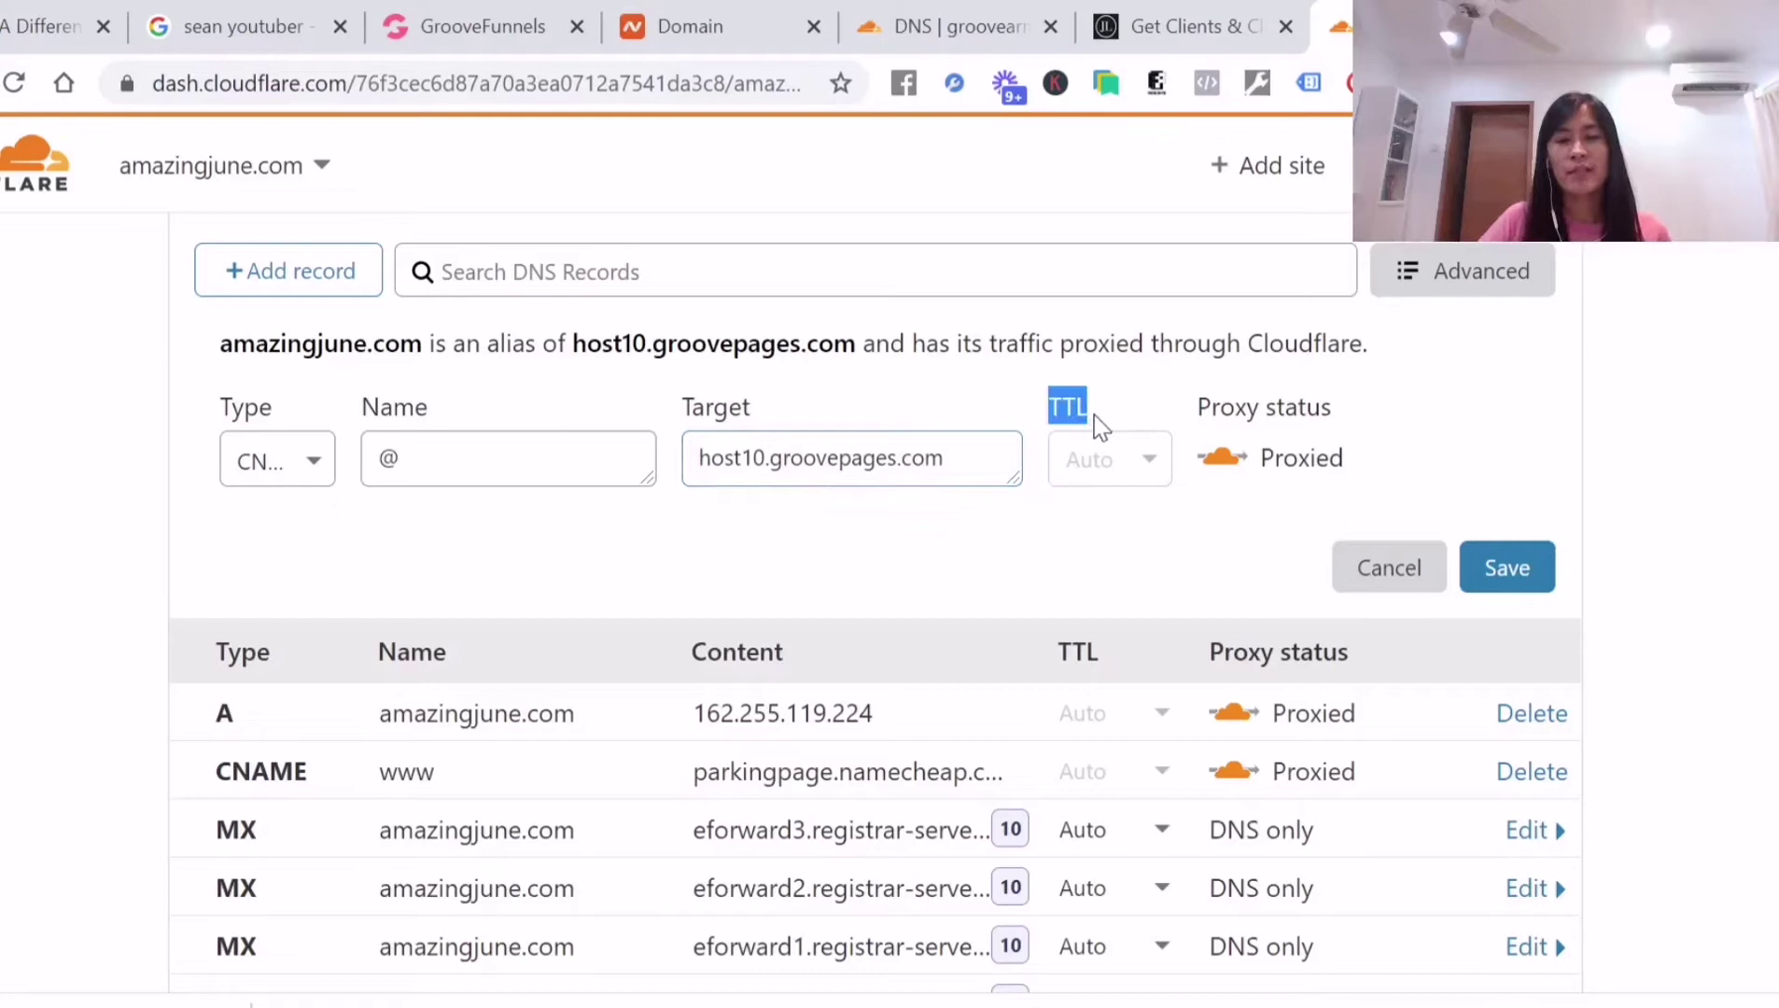
{"action": "left_click", "coordinate": [1505, 570]}
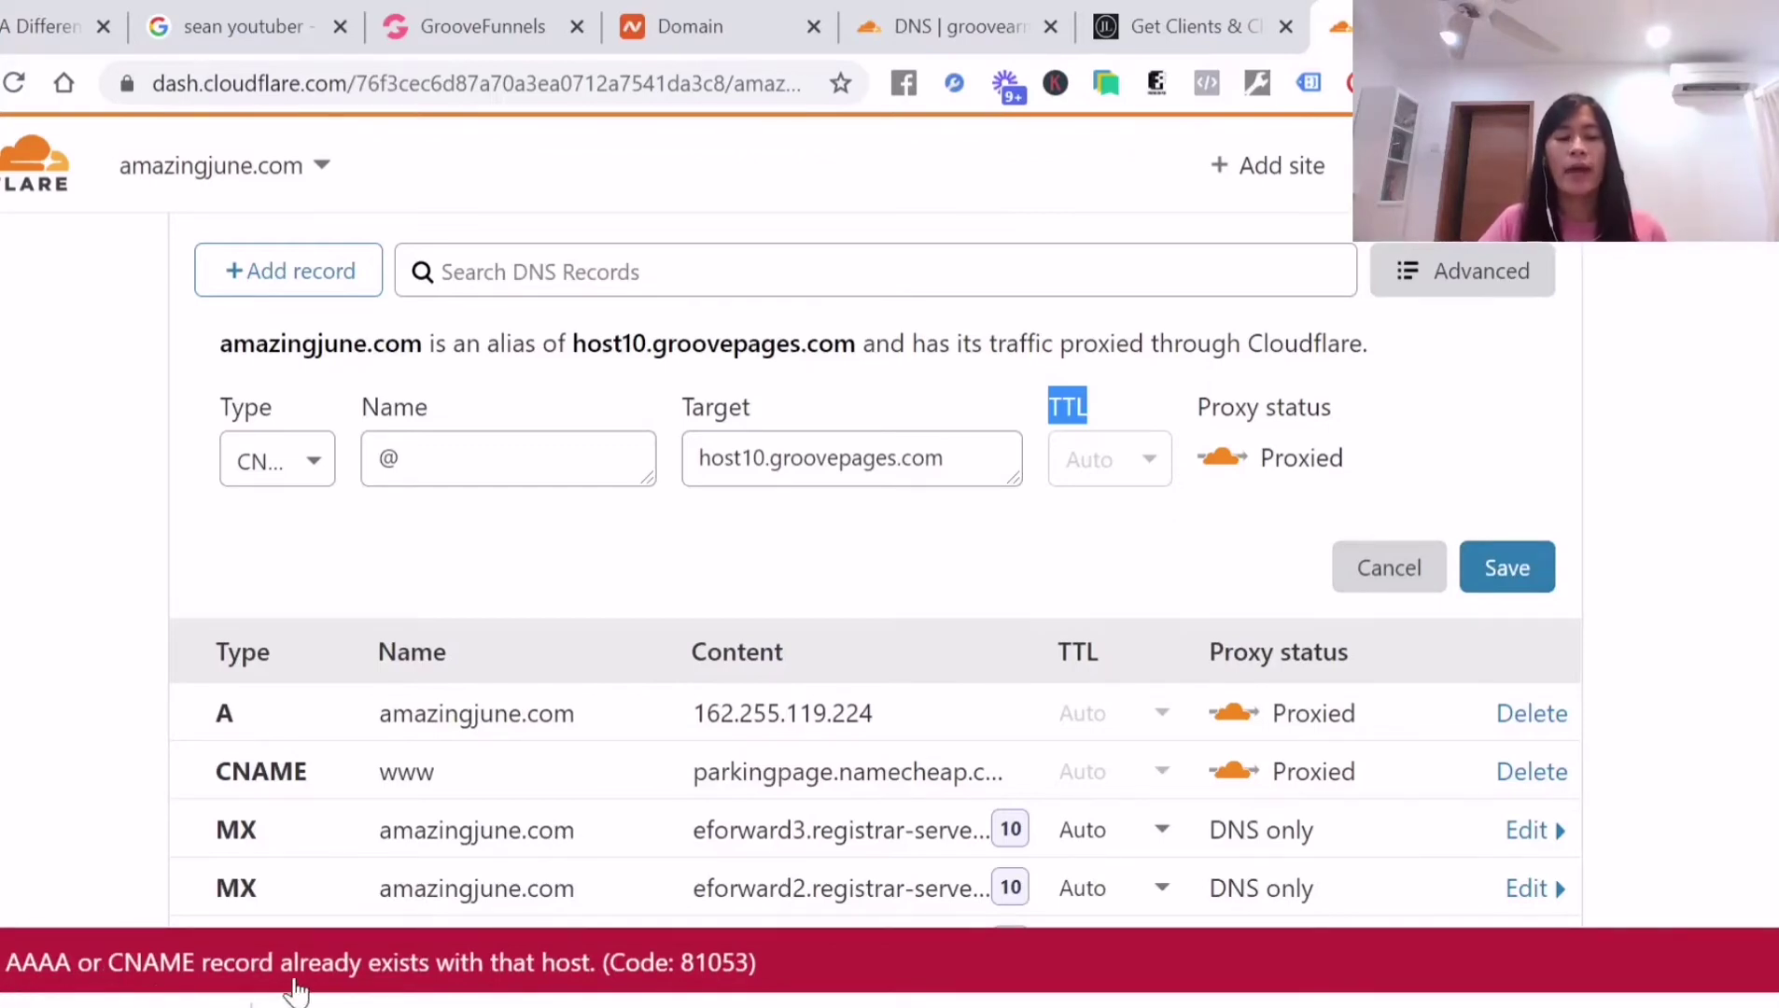
Delete the www CNAME record and retry saving the root CNAME
{"action": "scroll", "coordinate": [595, 820], "scroll_direction": "down", "scroll_amount": 2}
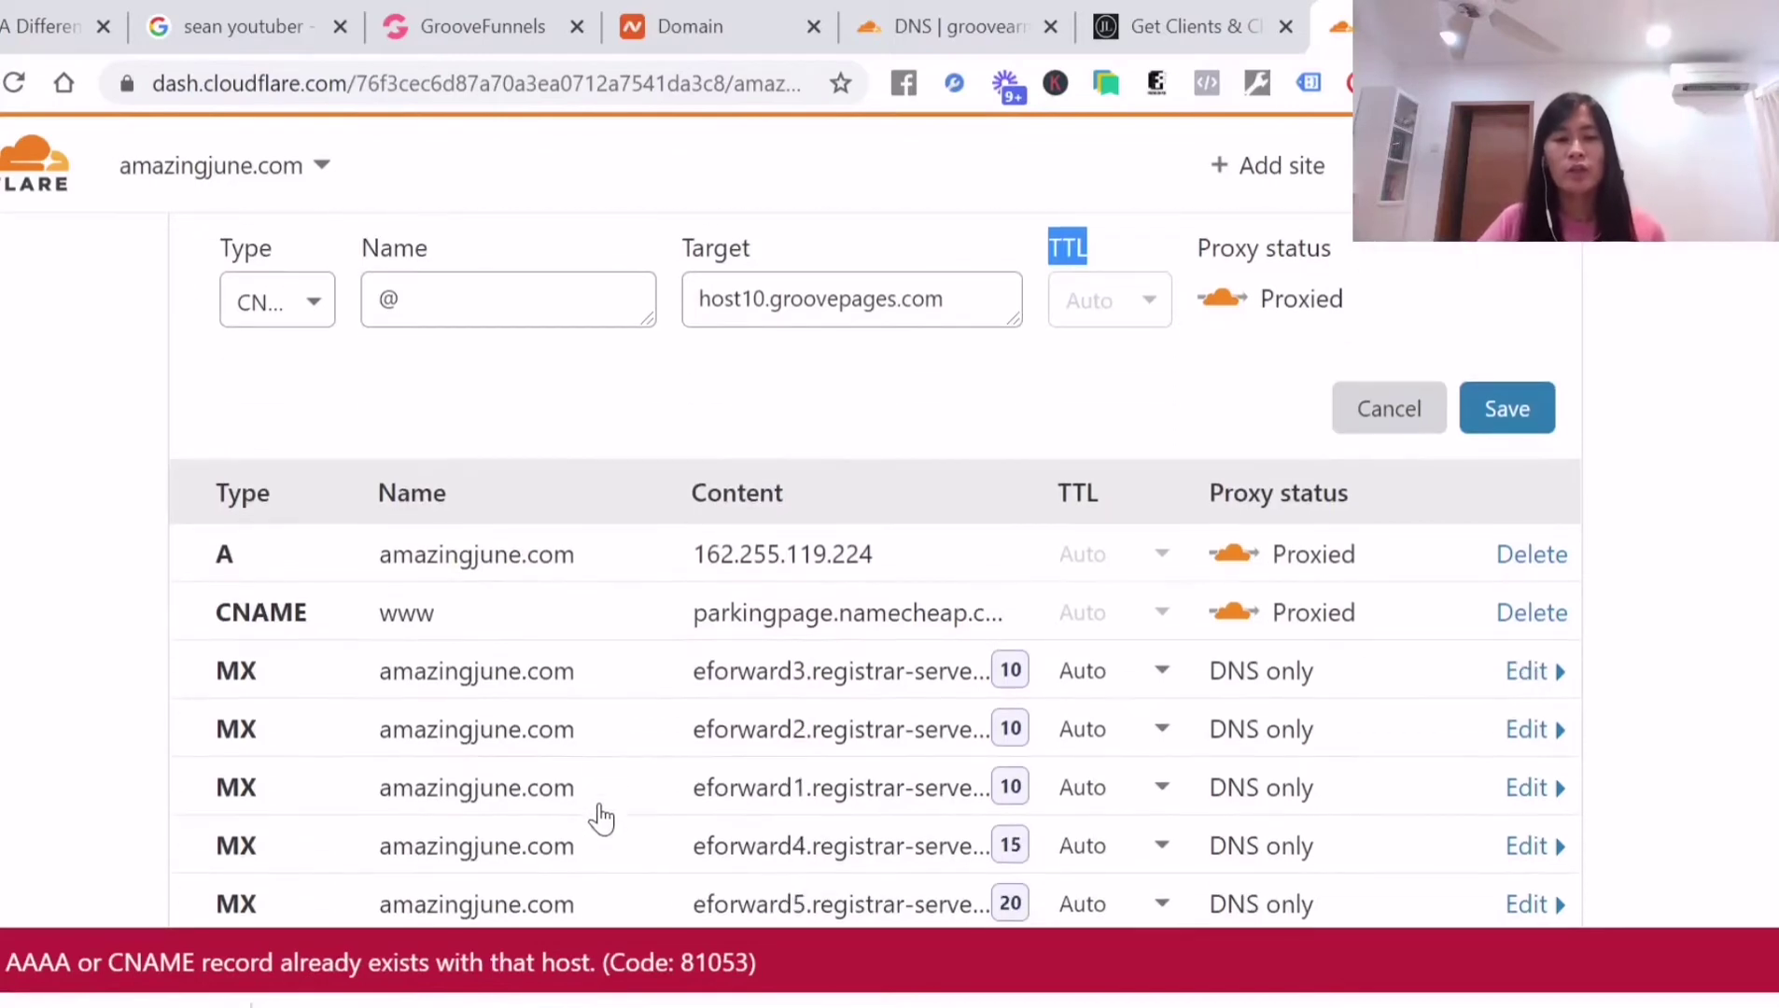
{"action": "scroll", "coordinate": [756, 592], "scroll_direction": "down", "scroll_amount": 2}
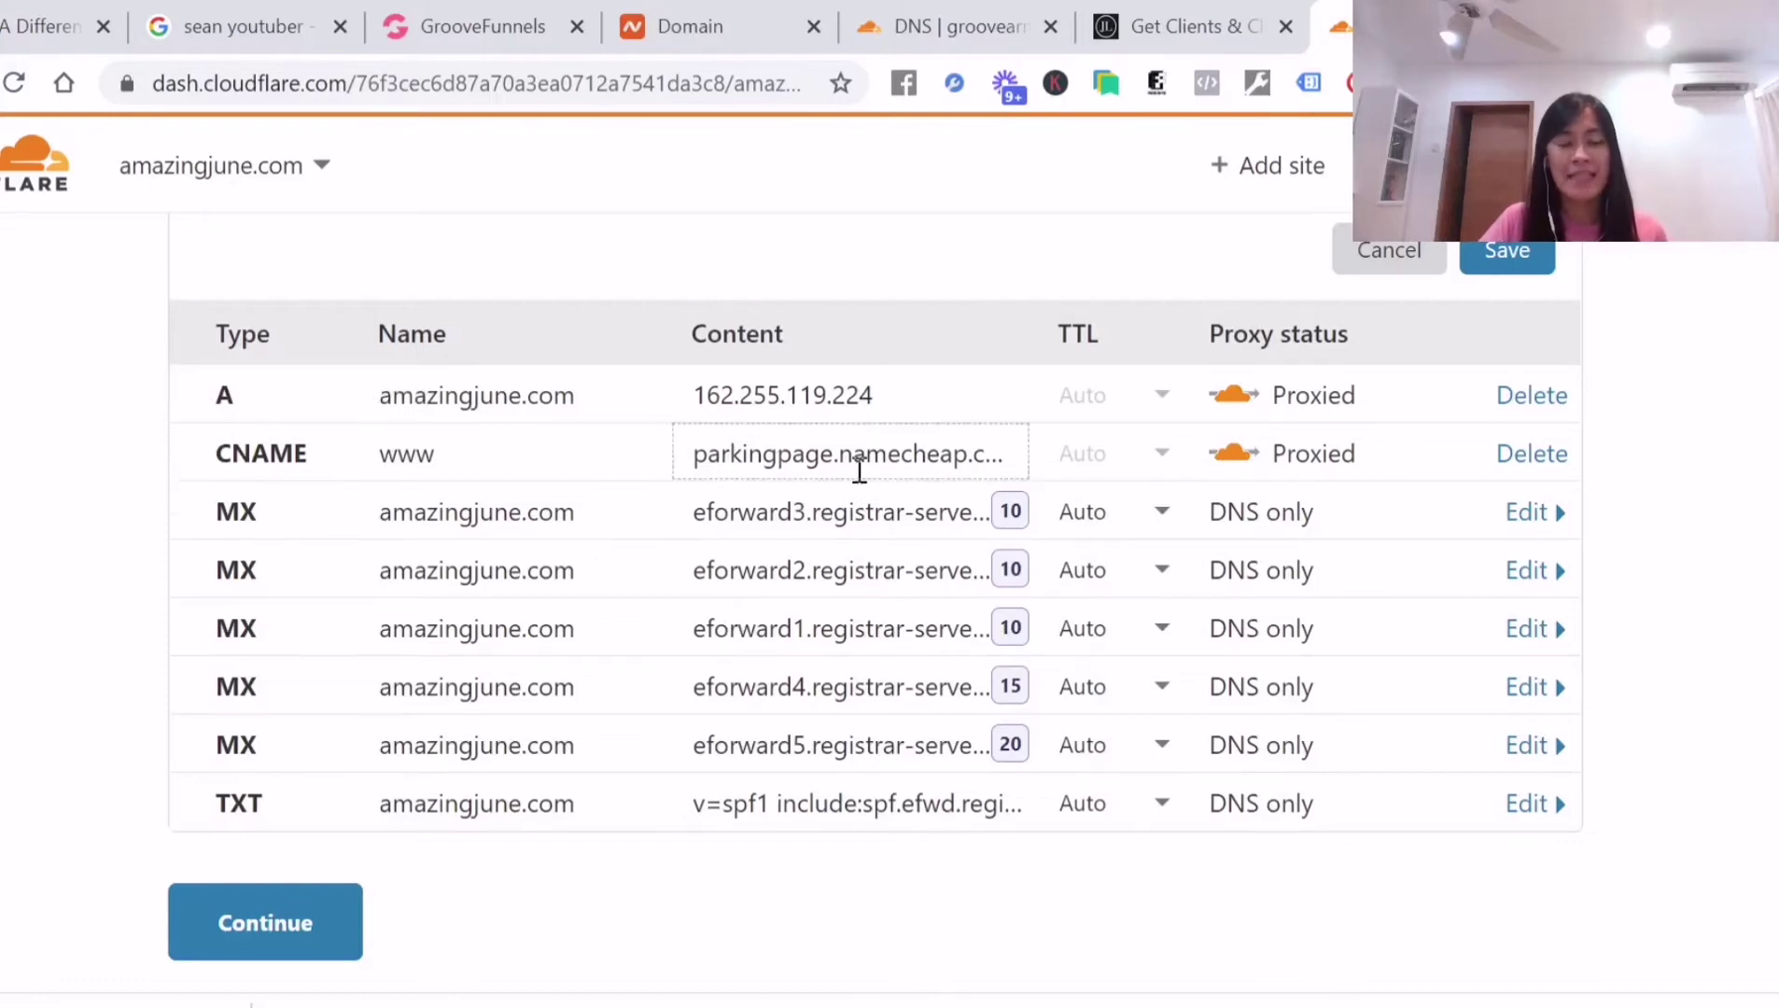
{"action": "left_click", "coordinate": [1532, 453]}
{"action": "left_click", "coordinate": [1440, 693]}
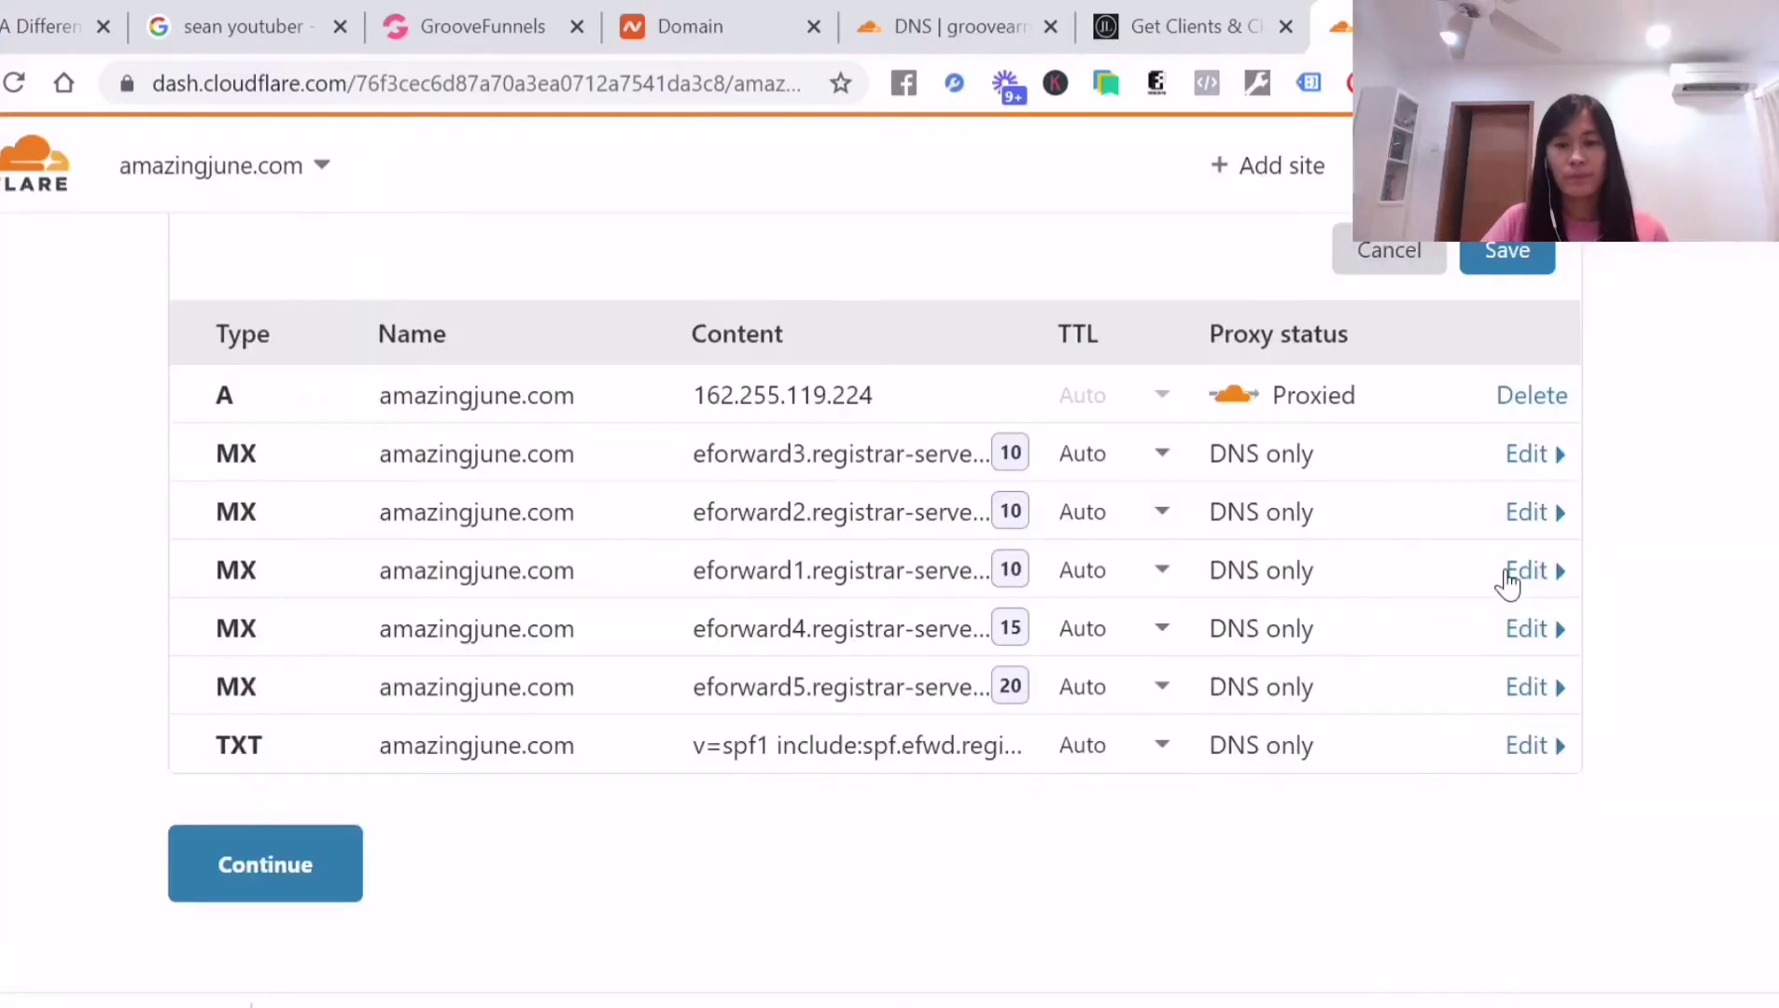
{"action": "scroll", "coordinate": [802, 476], "scroll_direction": "up", "scroll_amount": 3}
{"action": "scroll", "coordinate": [750, 476], "scroll_direction": "down", "scroll_amount": 3}
{"action": "scroll", "coordinate": [1476, 697], "scroll_direction": "down", "scroll_amount": 1}
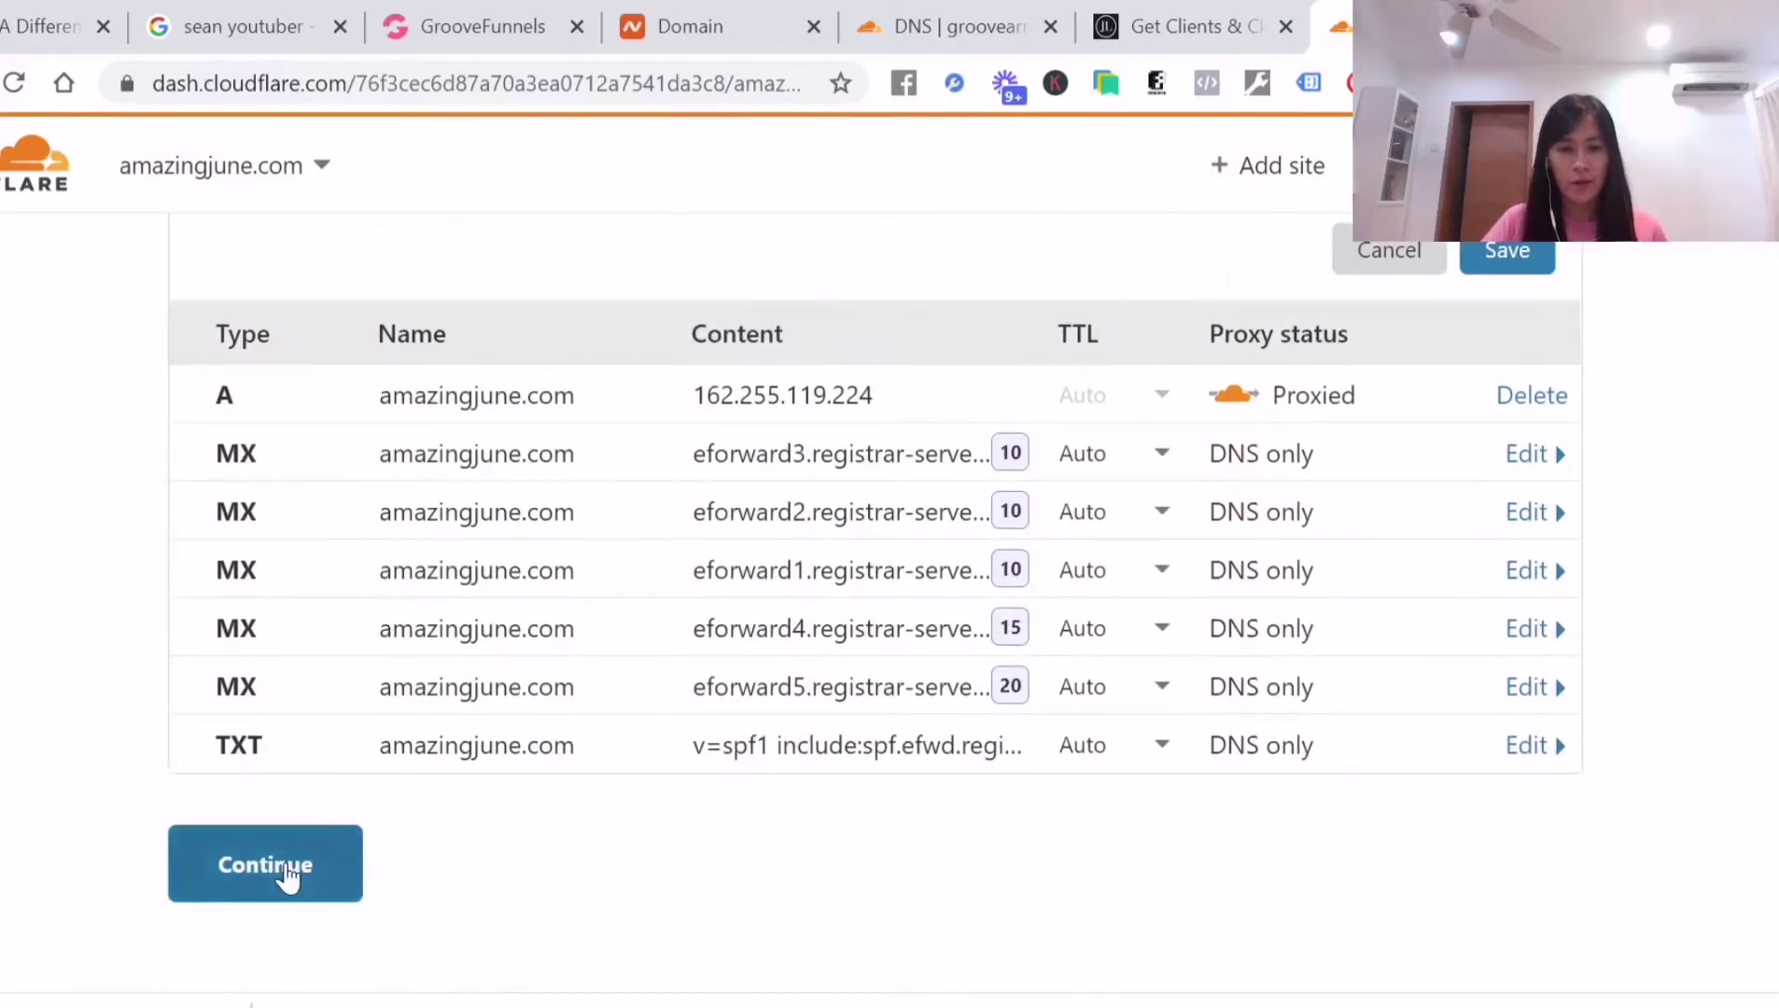
{"action": "scroll", "coordinate": [920, 754], "scroll_direction": "up", "scroll_amount": 3}
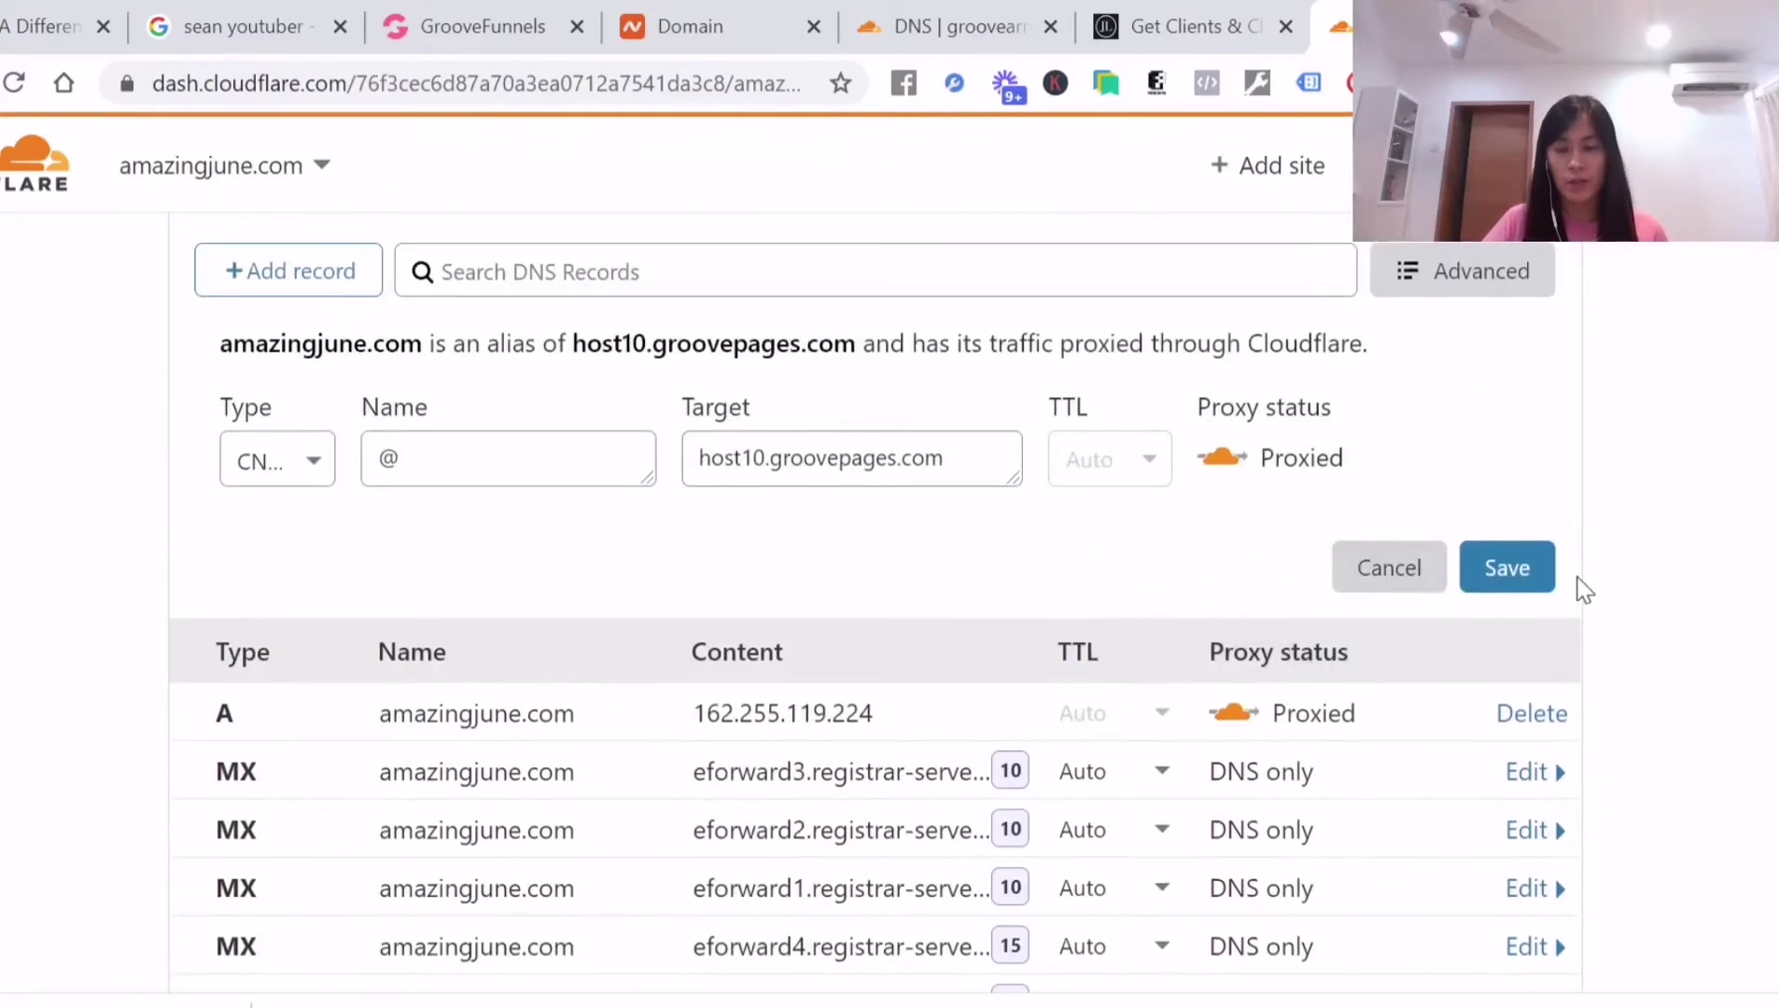
{"action": "left_click", "coordinate": [1542, 577]}
Delete the conflicting A record and save the root CNAME to host10.groovepages.com
{"action": "scroll", "coordinate": [643, 849], "scroll_direction": "down", "scroll_amount": 3}
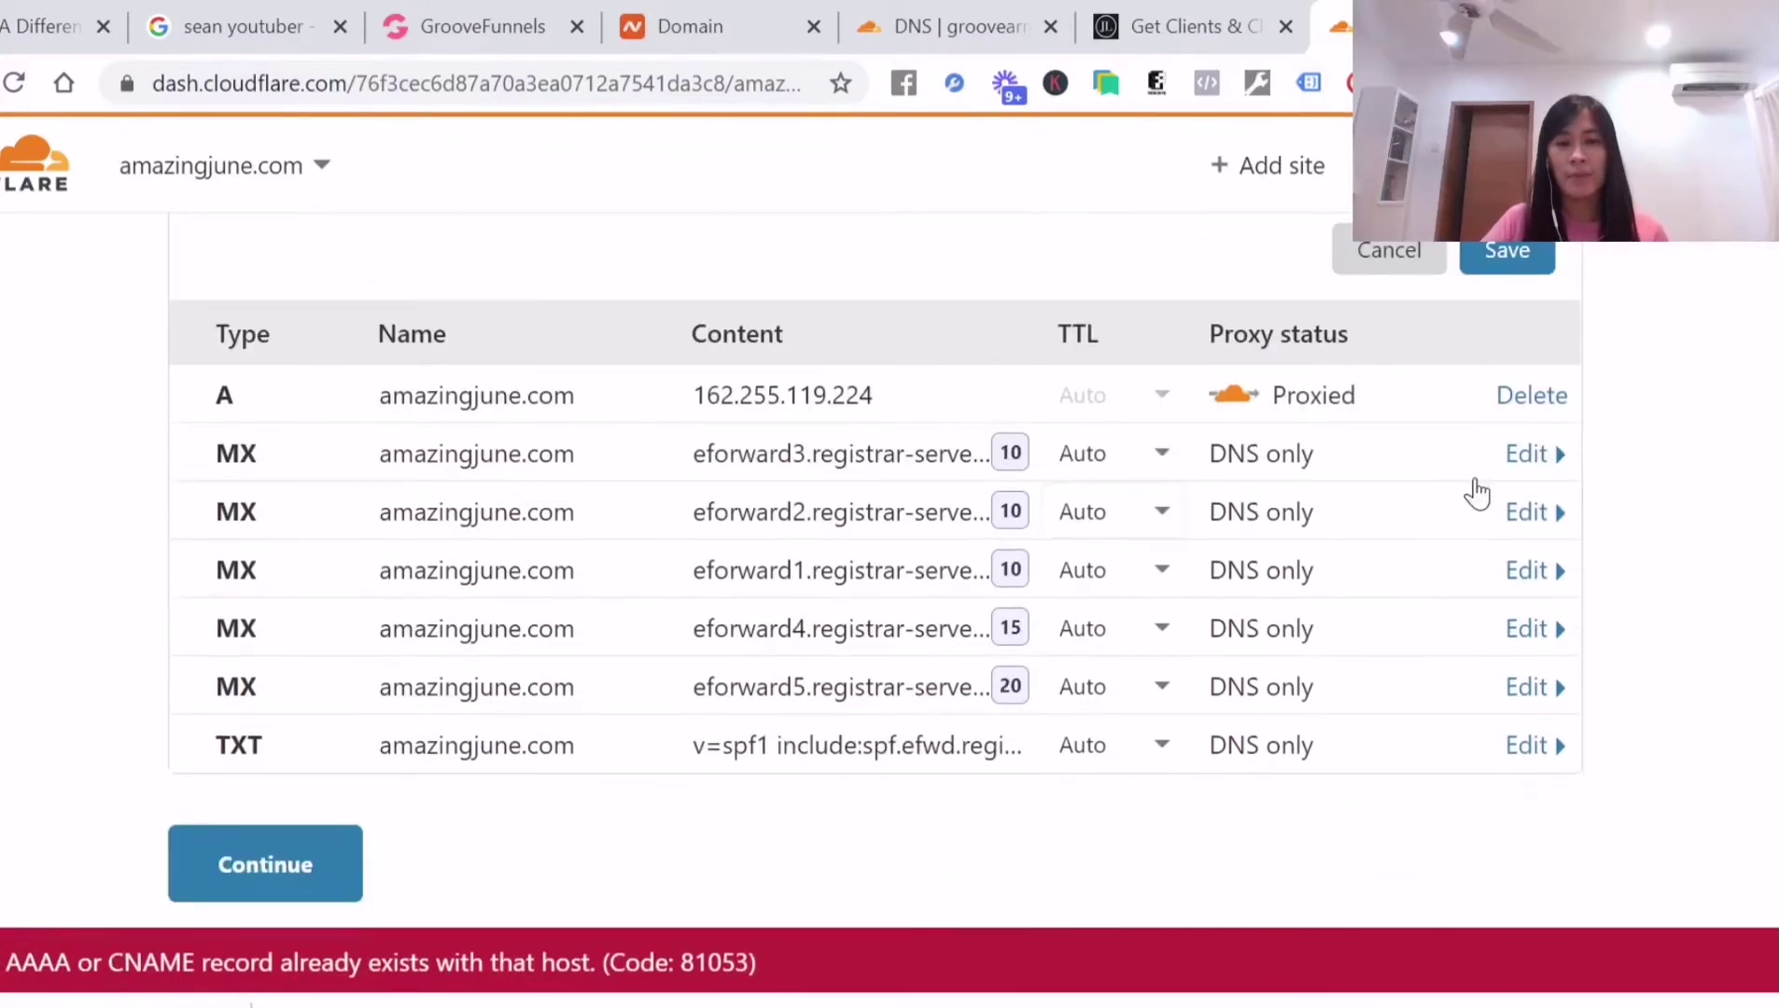
{"action": "double_click", "coordinate": [209, 393]}
{"action": "left_click", "coordinate": [1549, 397]}
{"action": "left_click", "coordinate": [1452, 697]}
{"action": "left_click", "coordinate": [1525, 260]}
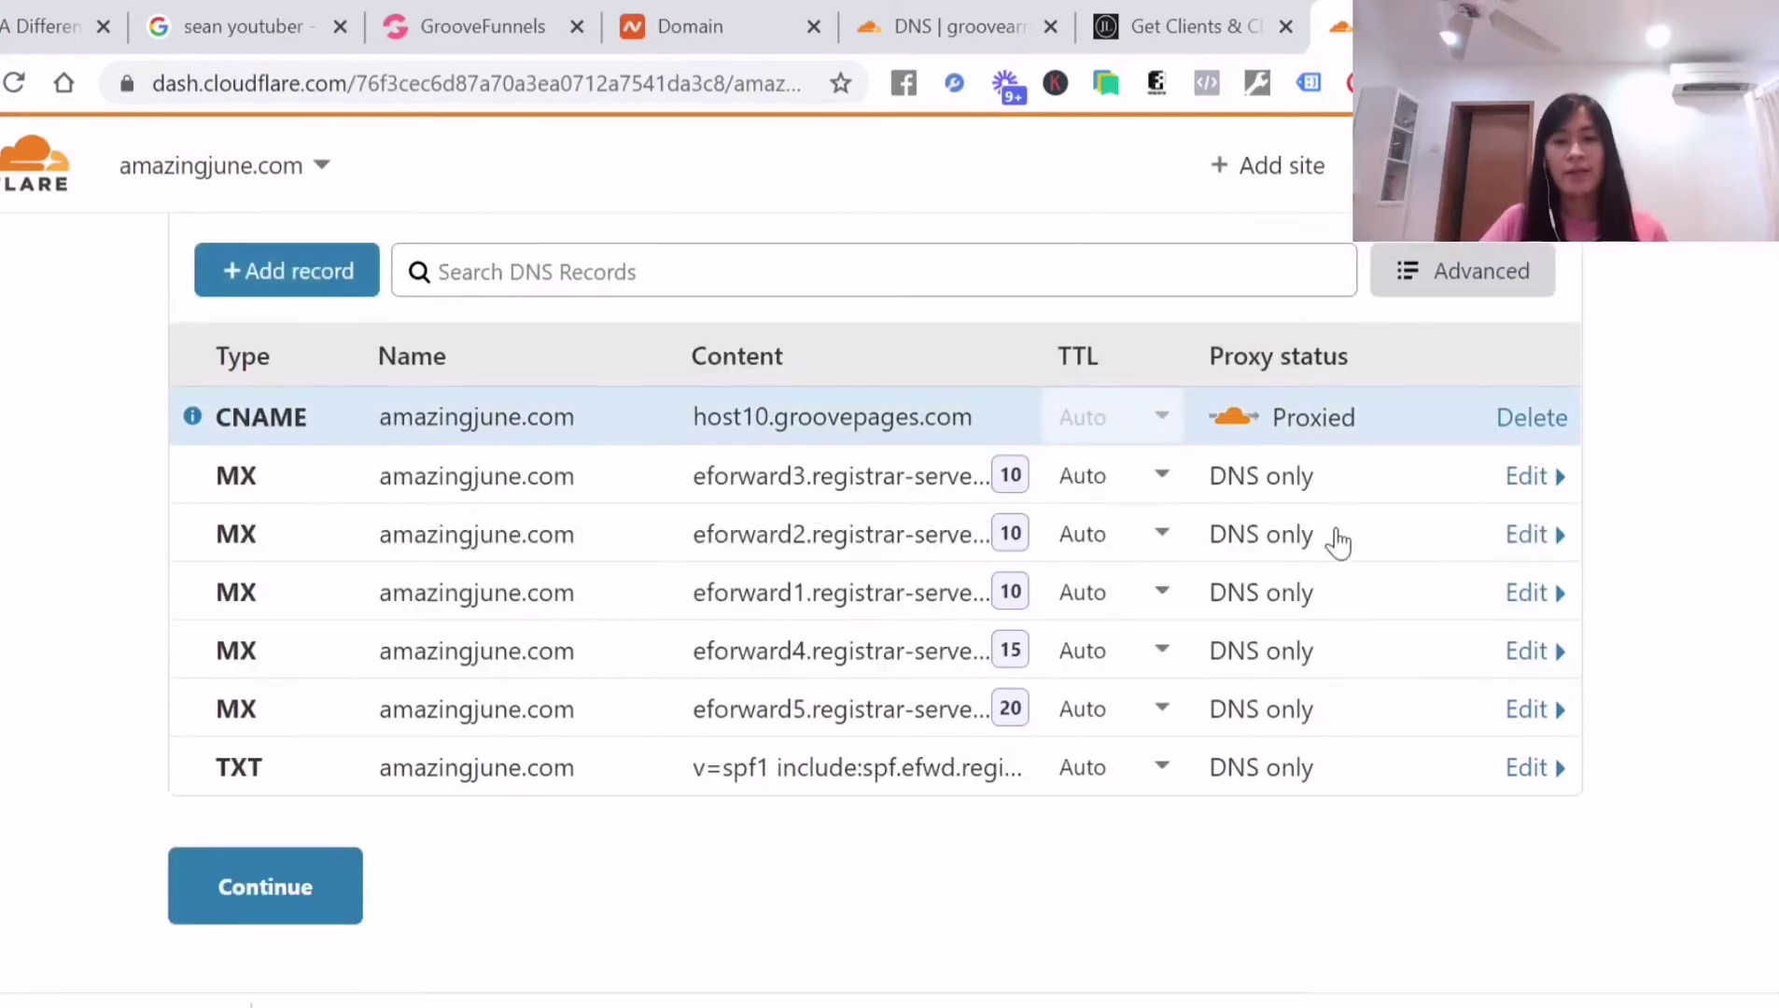
{"action": "left_click_drag", "start_coordinate": [217, 417], "coordinate": [316, 416]}
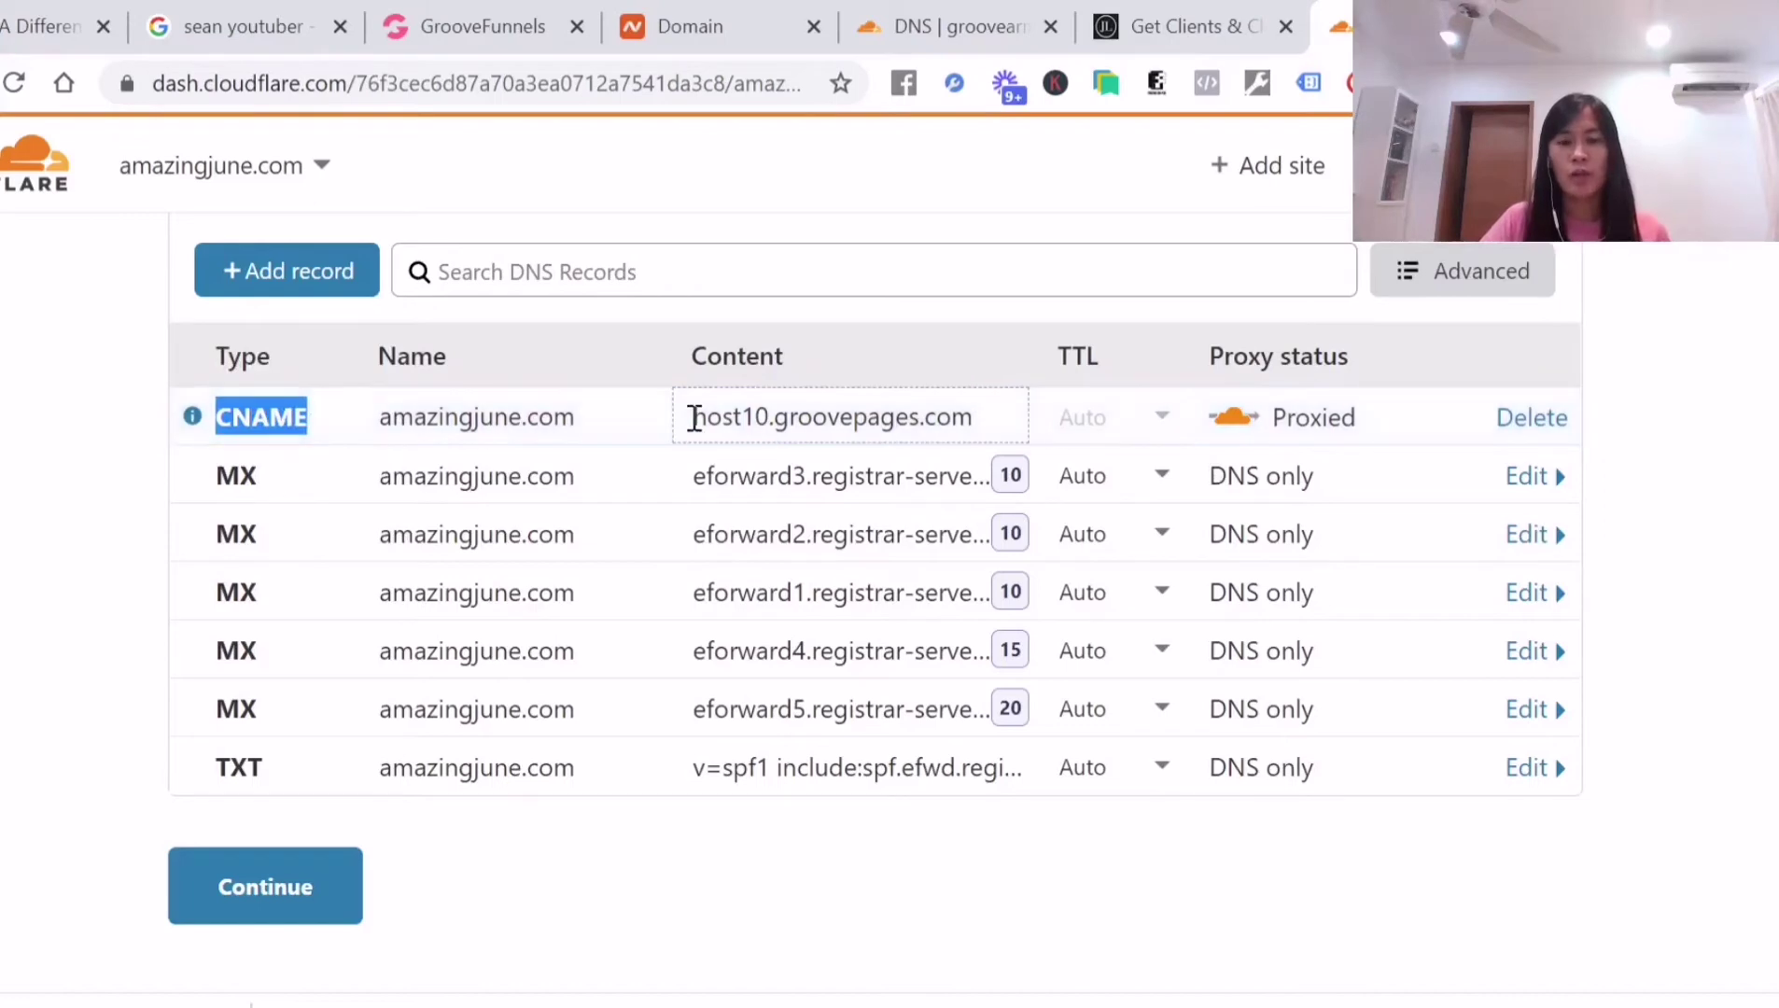
{"action": "left_click_drag", "start_coordinate": [694, 417], "coordinate": [999, 418]}
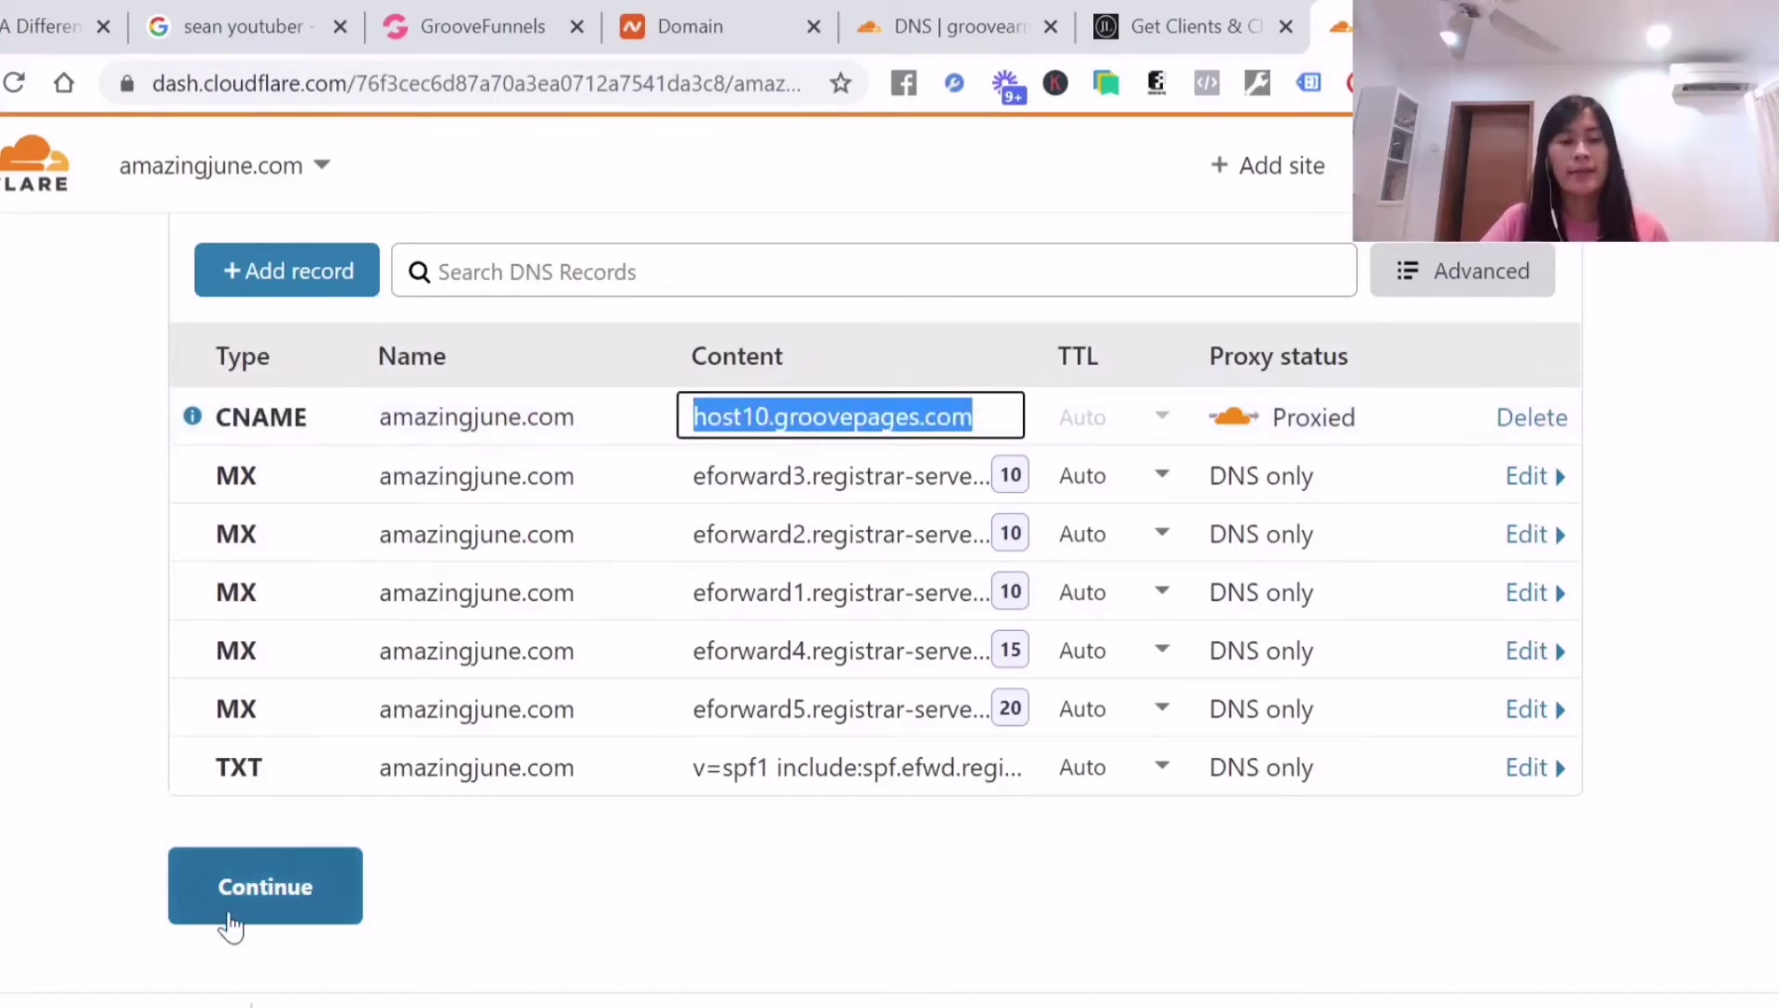
Continue to the nameserver instructions and follow the Namecheap Account link
{"action": "left_click", "coordinate": [270, 896]}
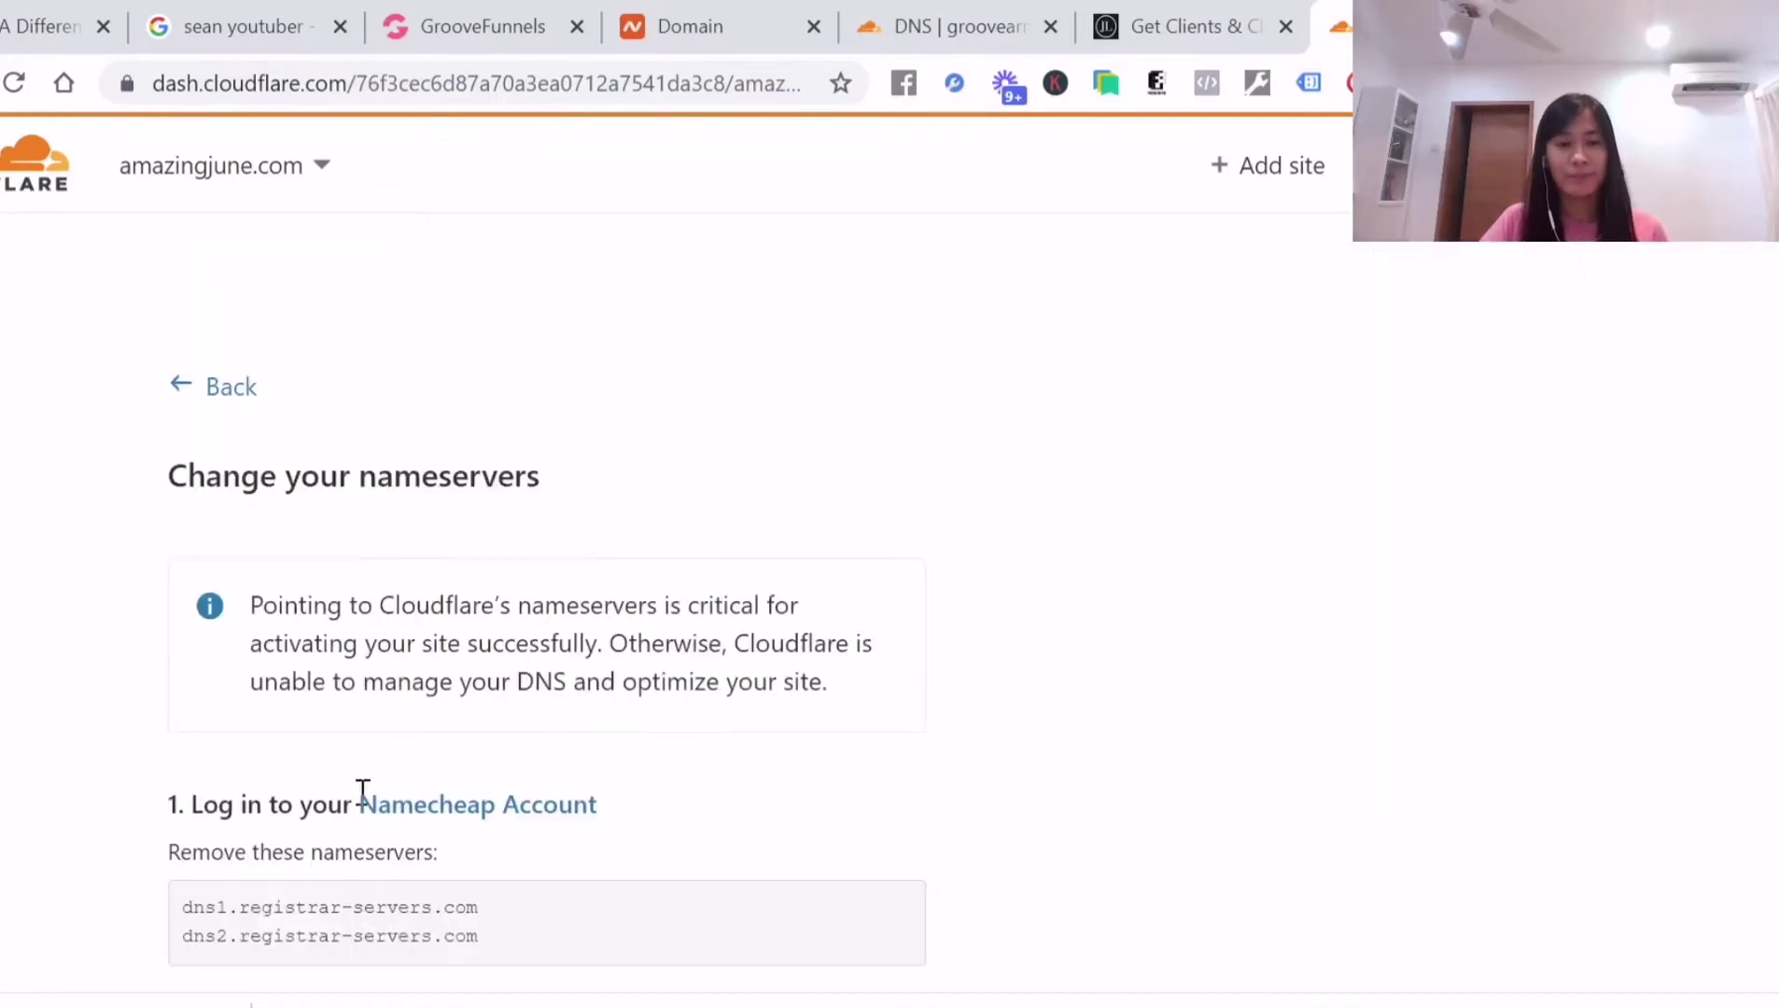
{"action": "scroll", "coordinate": [541, 658], "scroll_direction": "down", "scroll_amount": 3}
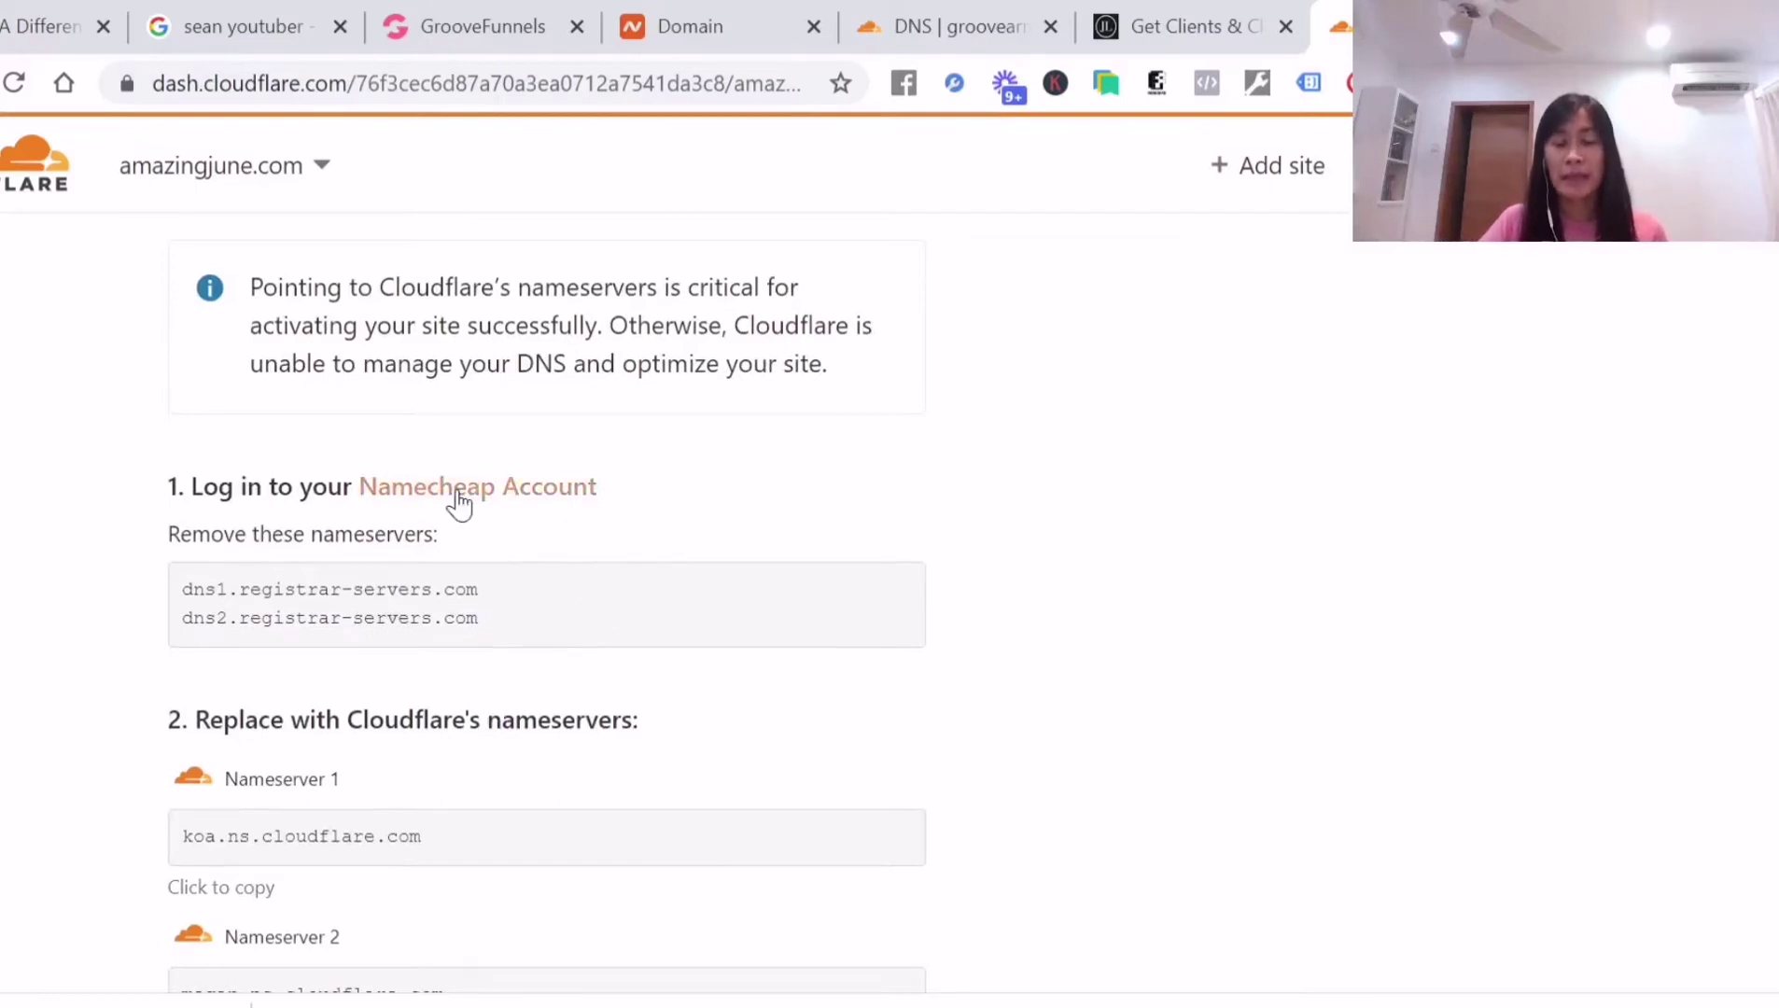
{"action": "left_click", "coordinate": [539, 499]}
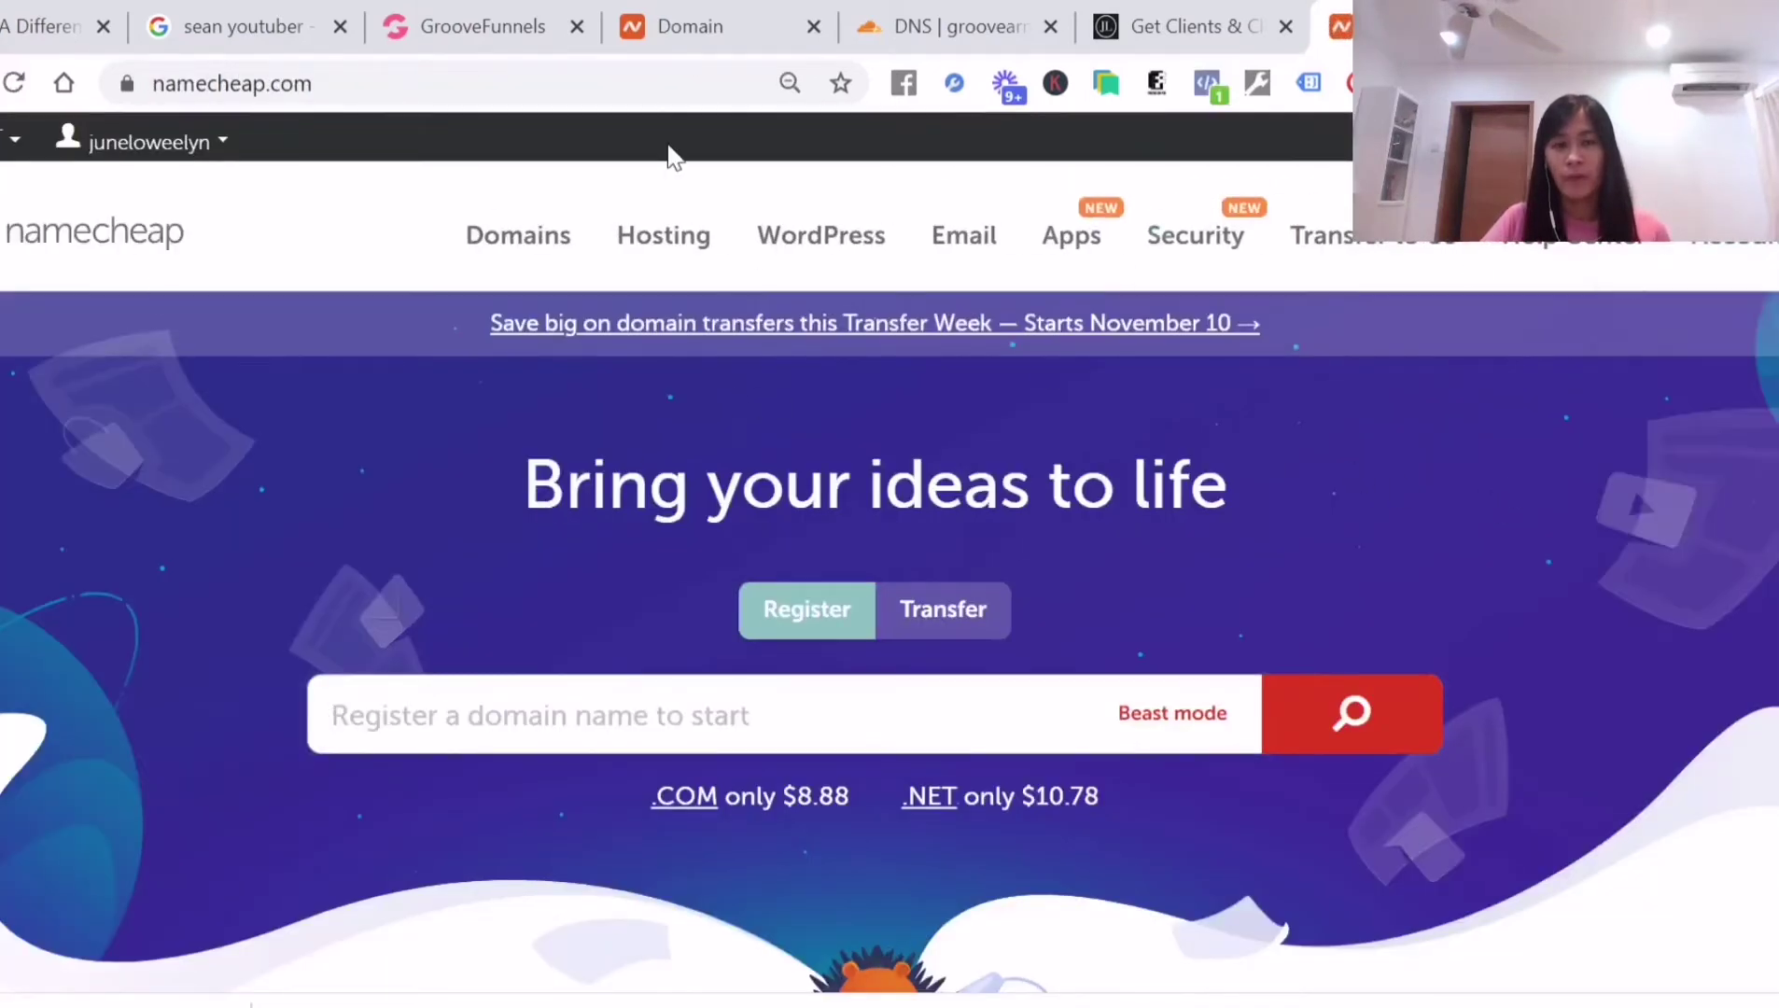
Go to the Namecheap account dashboard
{"action": "key", "text": "alt+Left"}
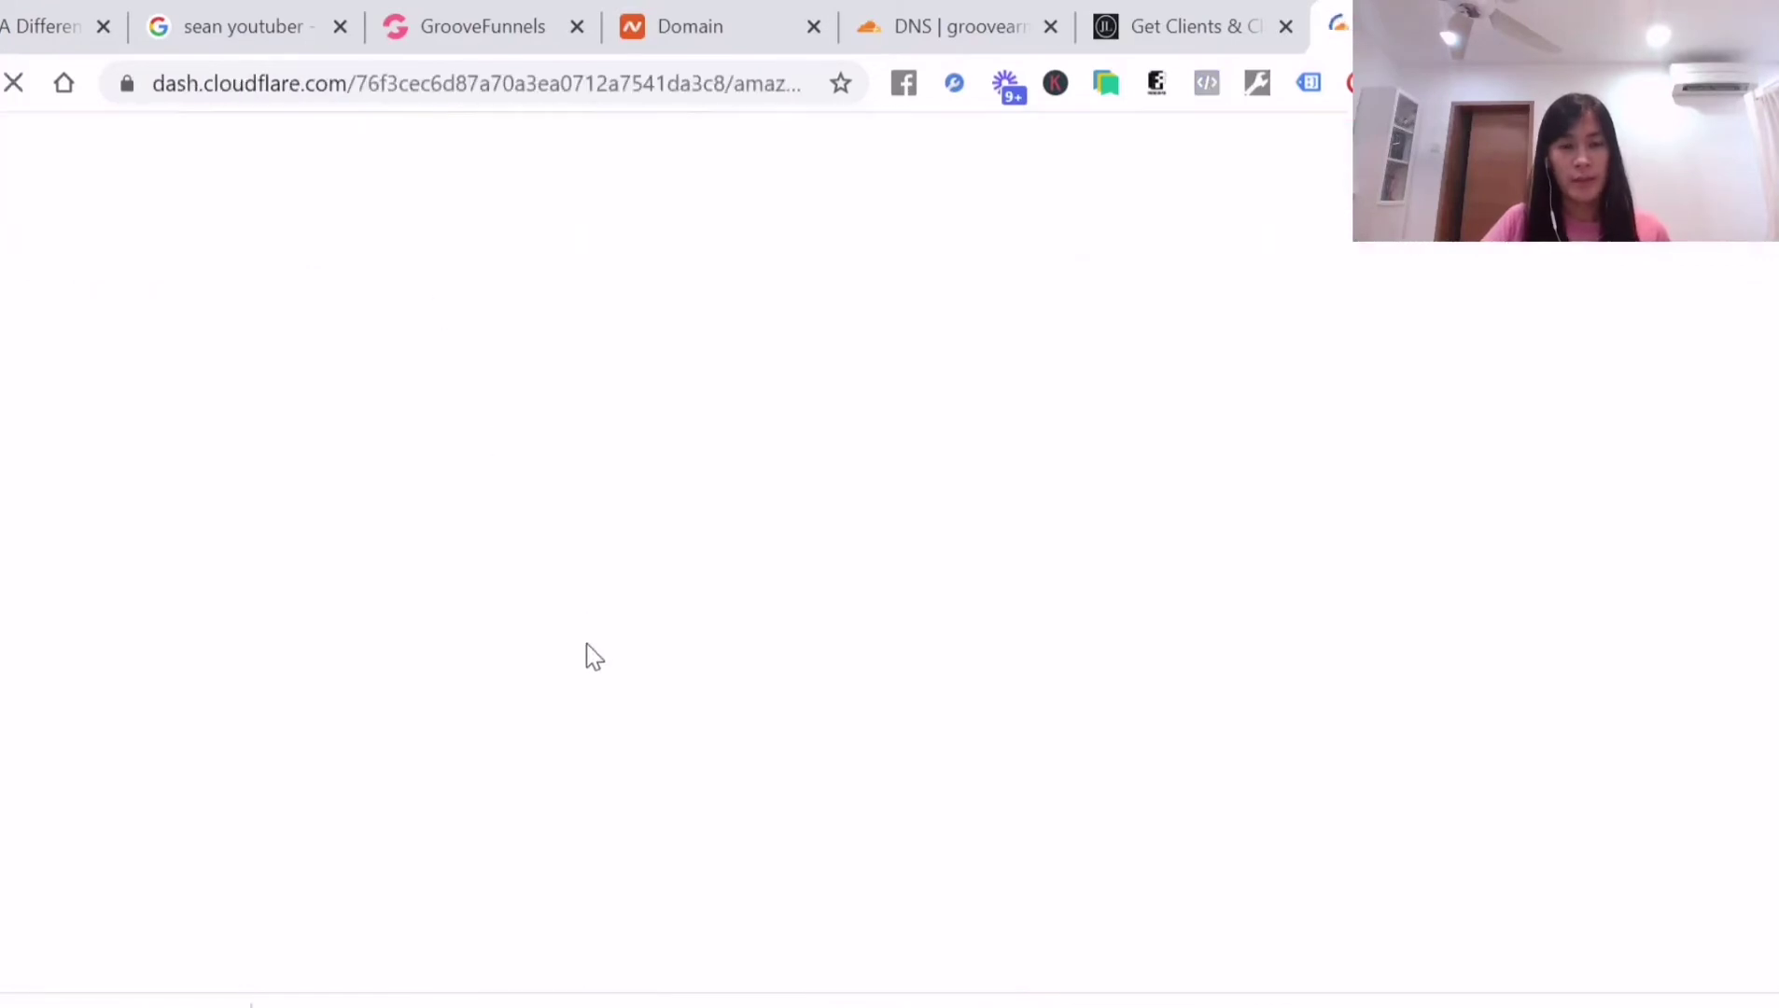
{"action": "scroll", "coordinate": [512, 600], "scroll_direction": "down", "scroll_amount": 3}
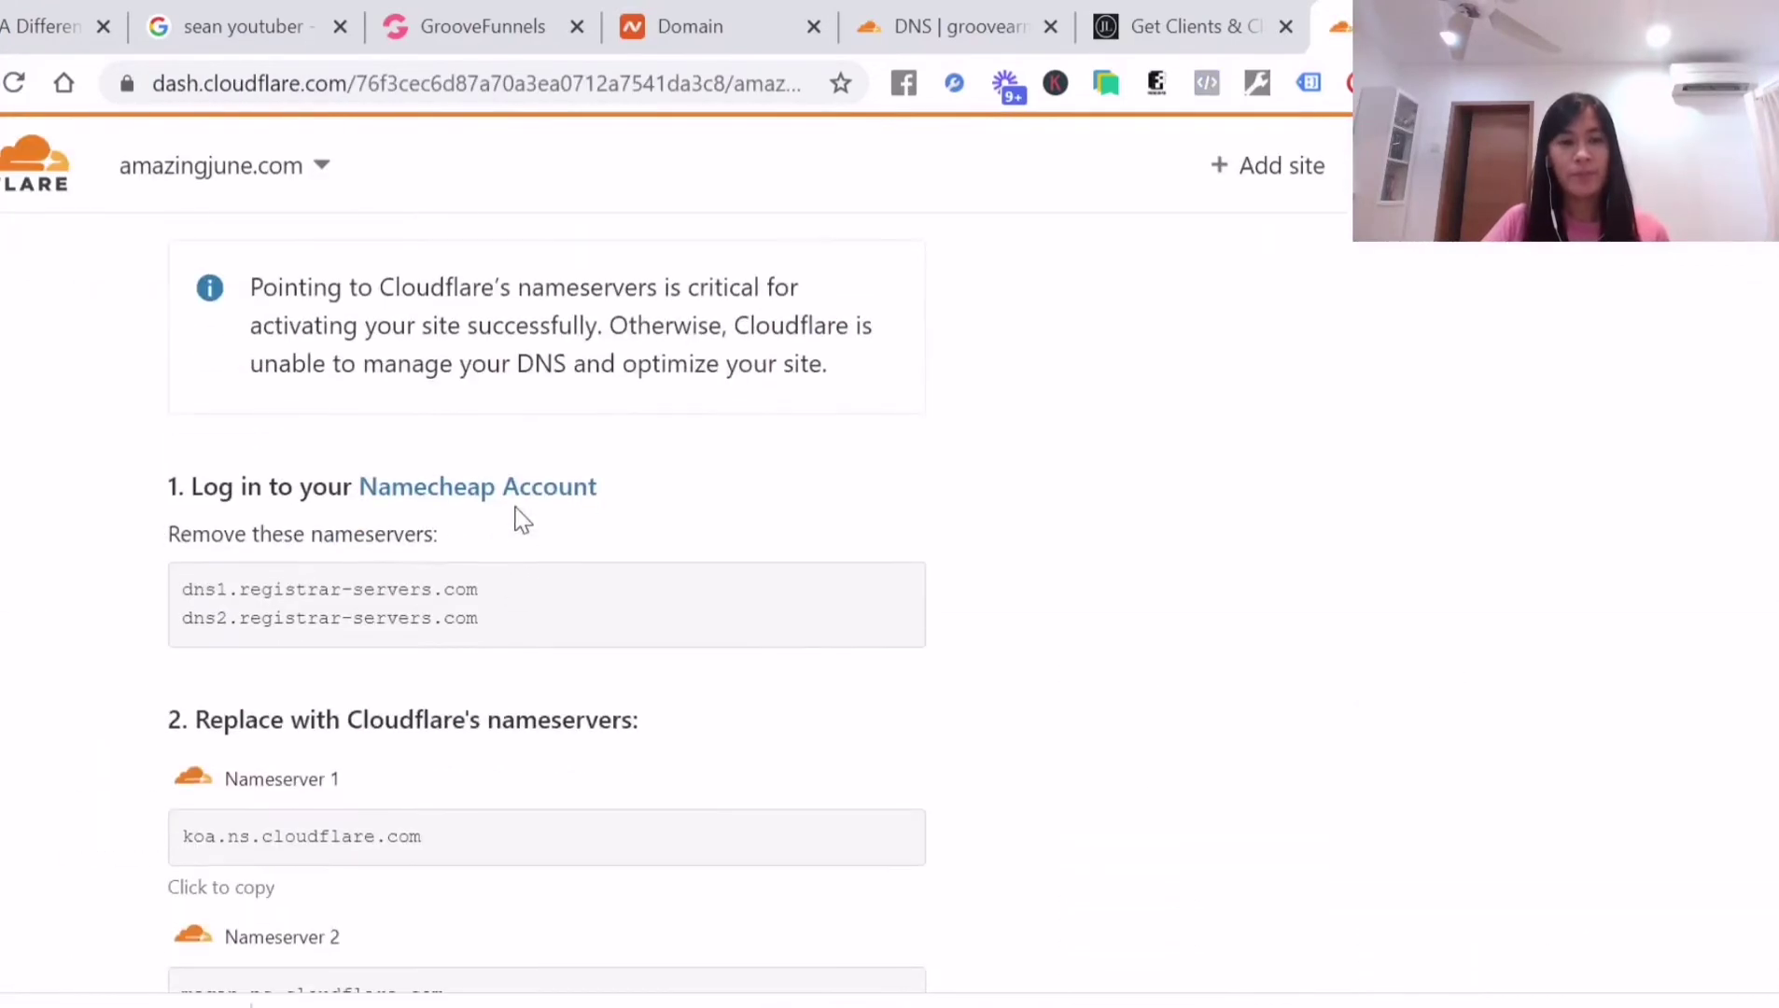
{"action": "key", "text": "alt+Right"}
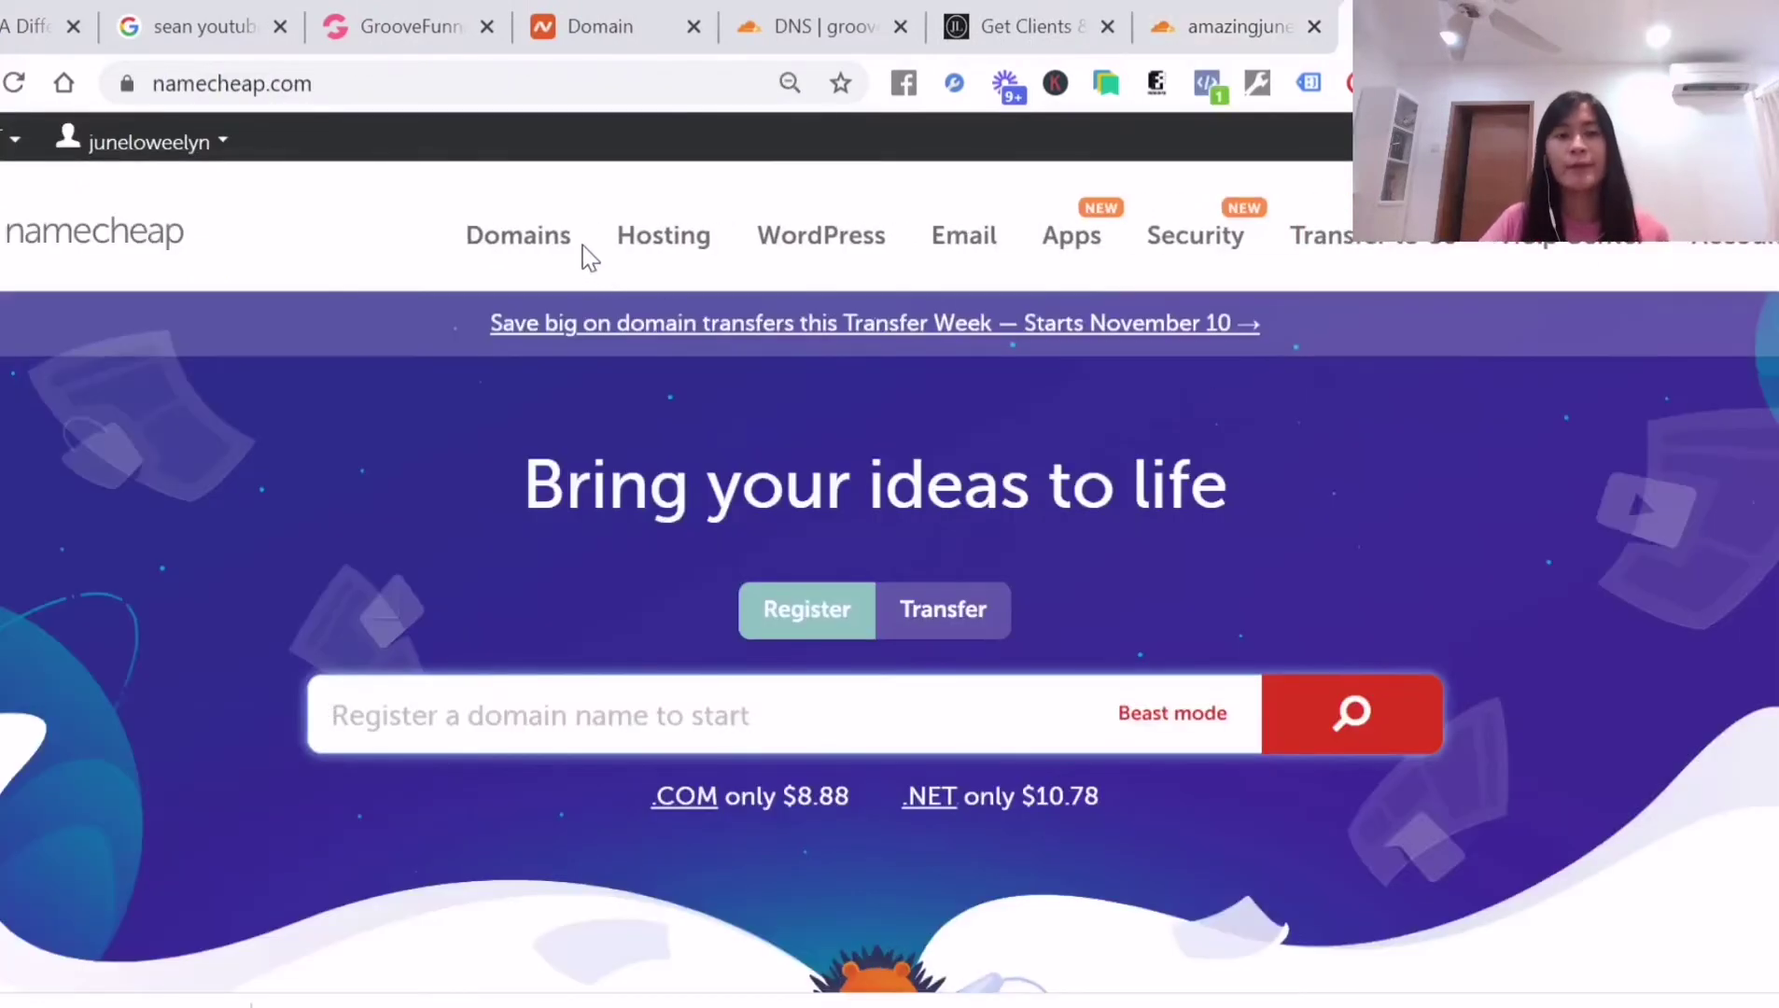
{"action": "mouse_move", "coordinate": [514, 257]}
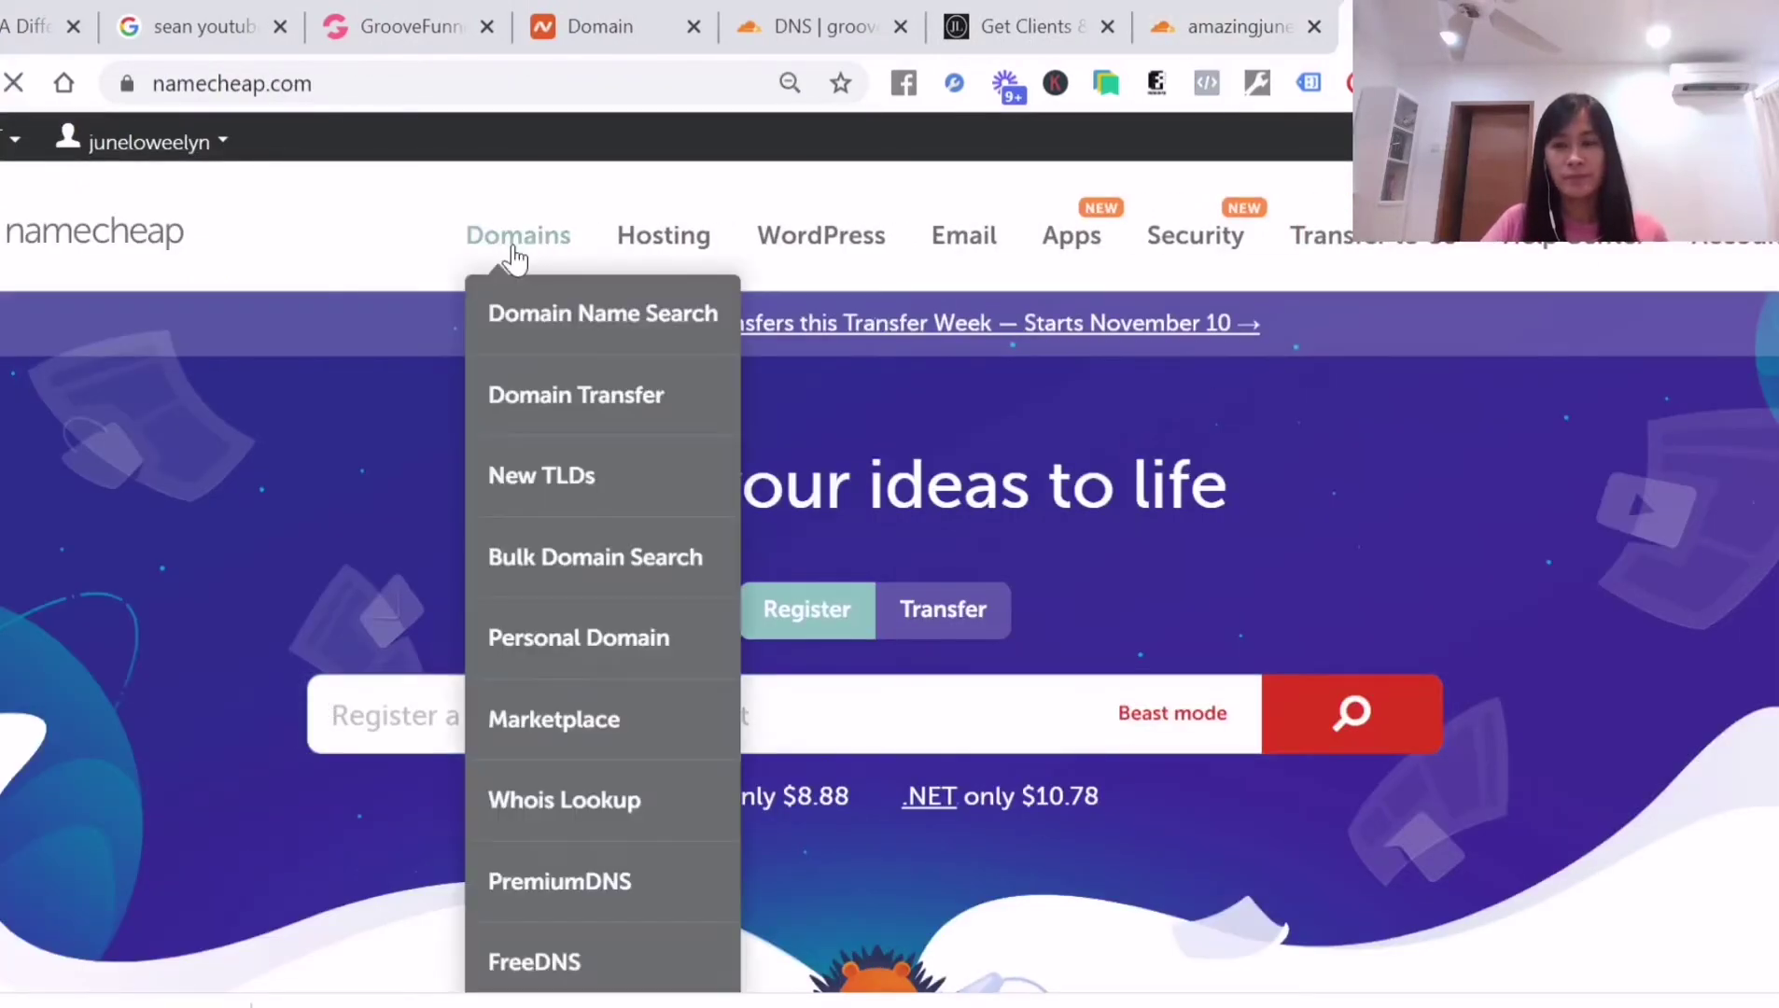
{"action": "left_click", "coordinate": [514, 252]}
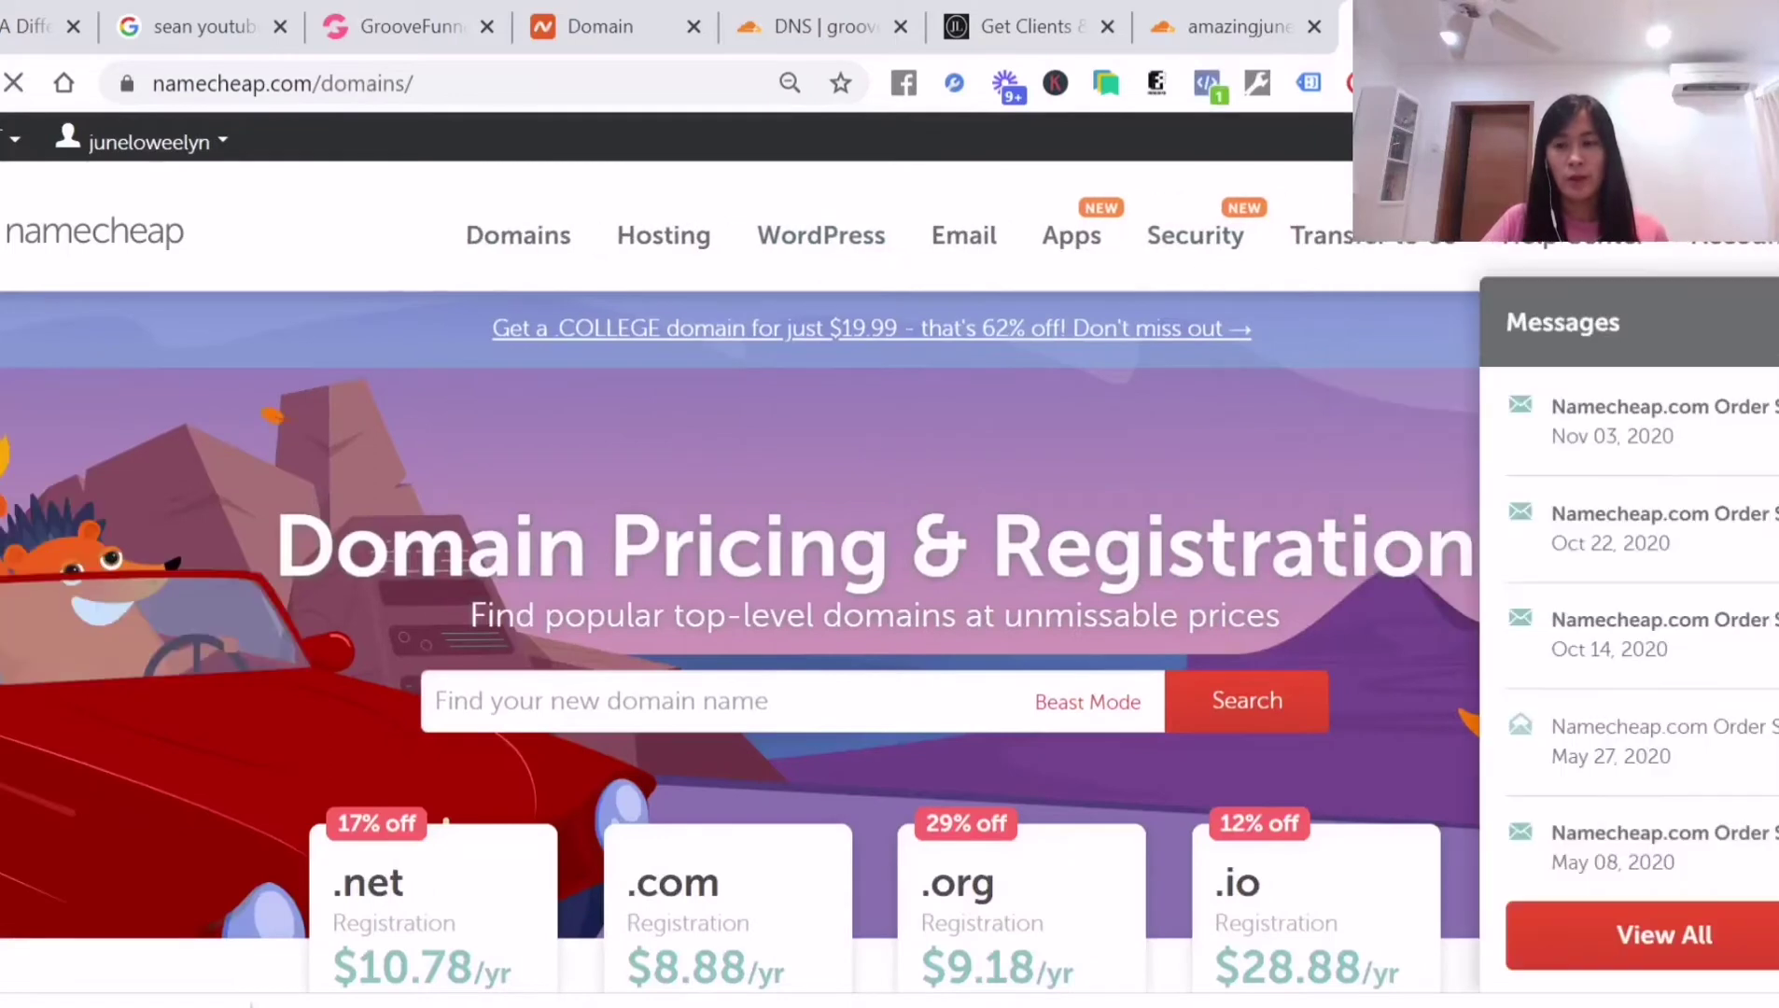
{"action": "mouse_move", "coordinate": [1772, 248]}
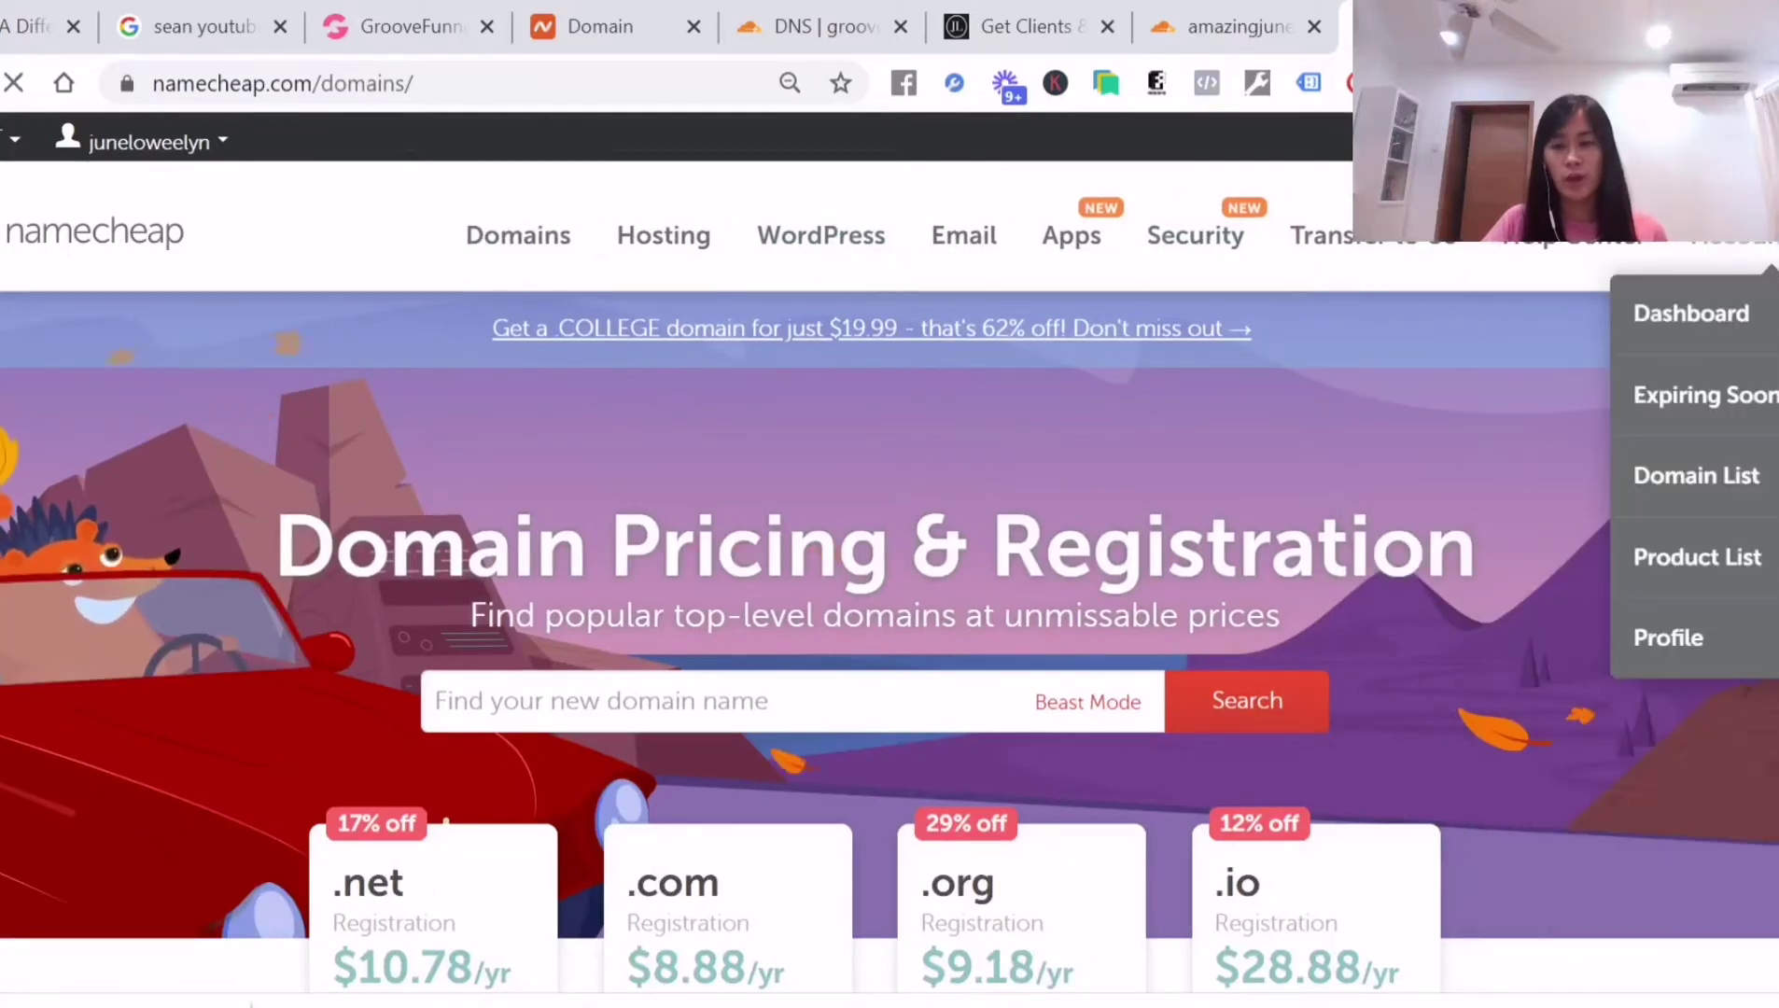
{"action": "left_click", "coordinate": [1742, 315]}
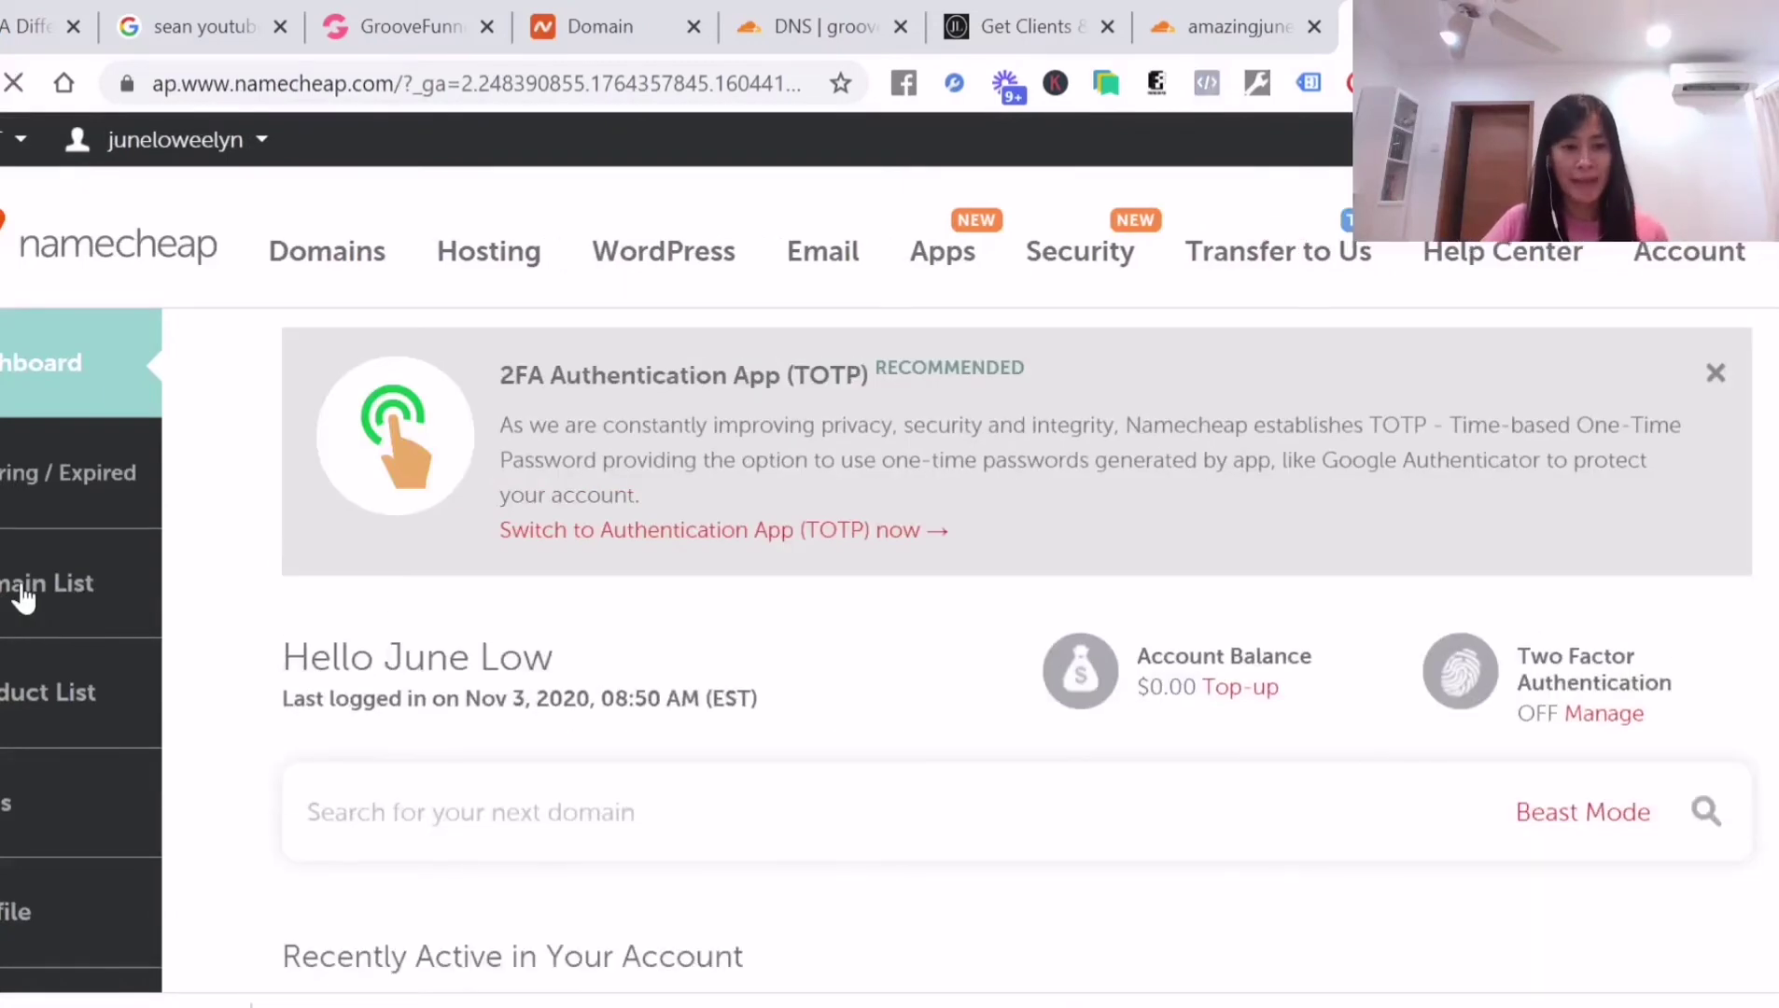
Open the Domain List and manage amazingjune.com
{"action": "left_click", "coordinate": [20, 600]}
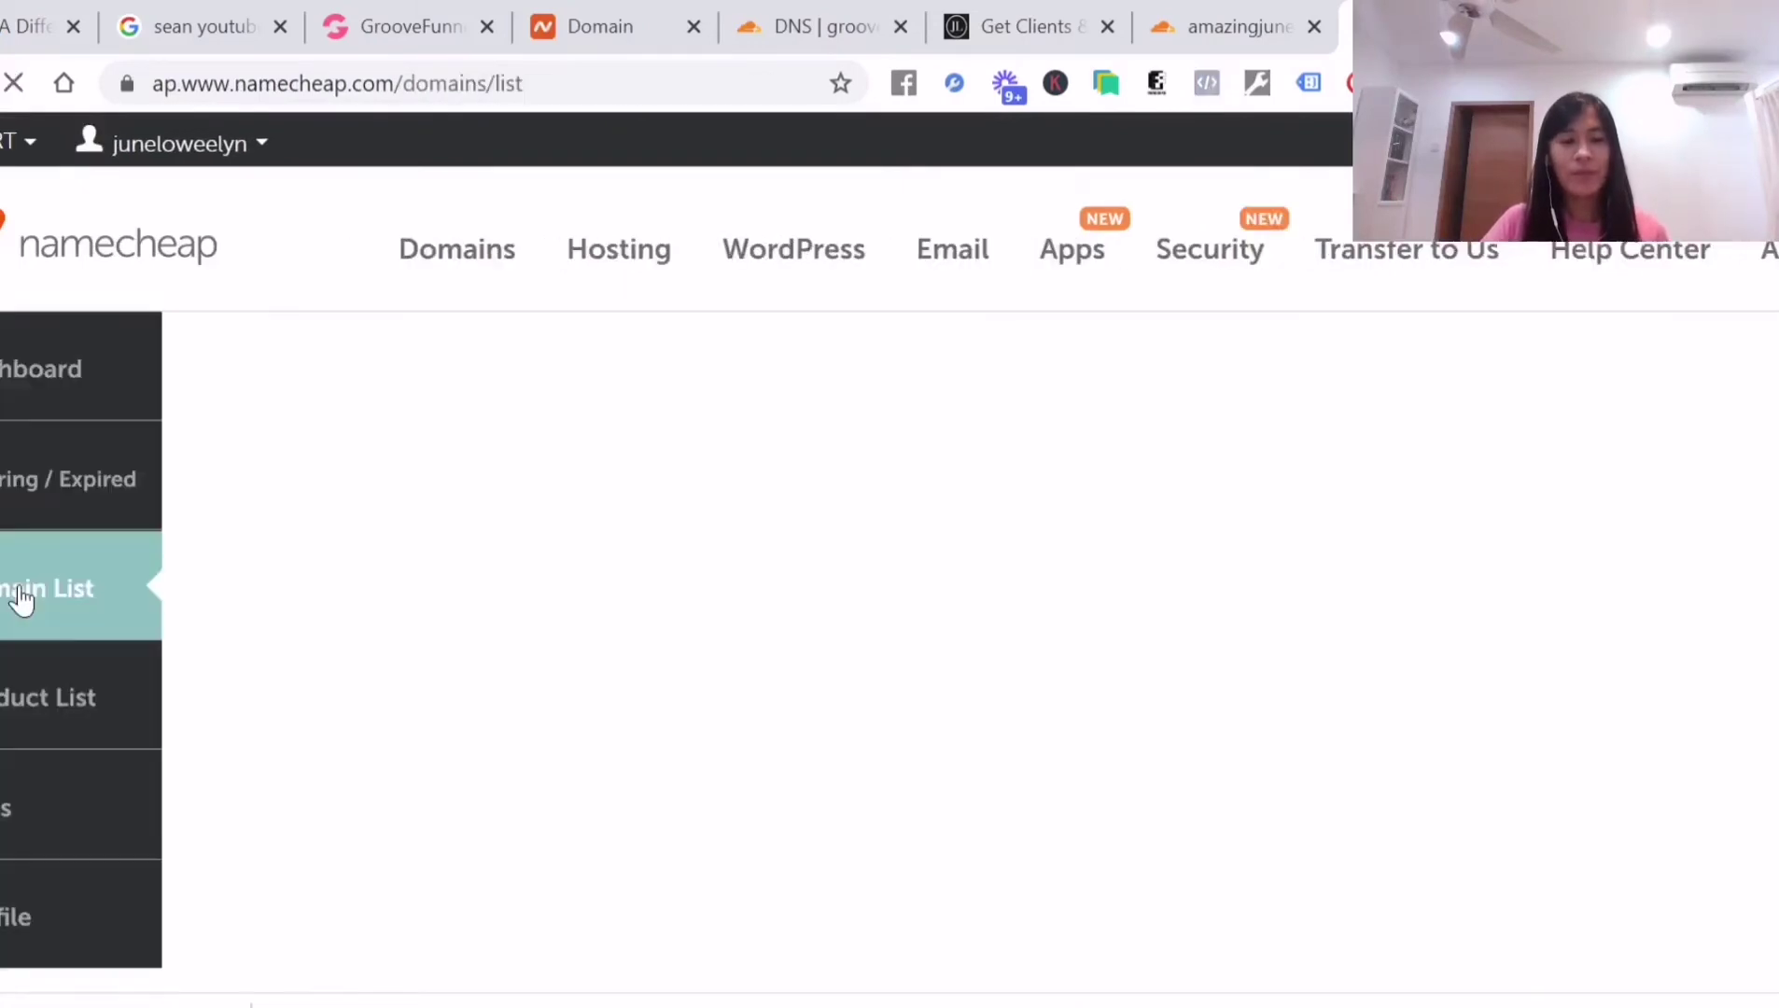
{"action": "scroll", "coordinate": [657, 653], "scroll_direction": "down", "scroll_amount": 5}
{"action": "scroll", "coordinate": [644, 738], "scroll_direction": "up", "scroll_amount": 4}
{"action": "scroll", "coordinate": [648, 744], "scroll_direction": "down", "scroll_amount": 3}
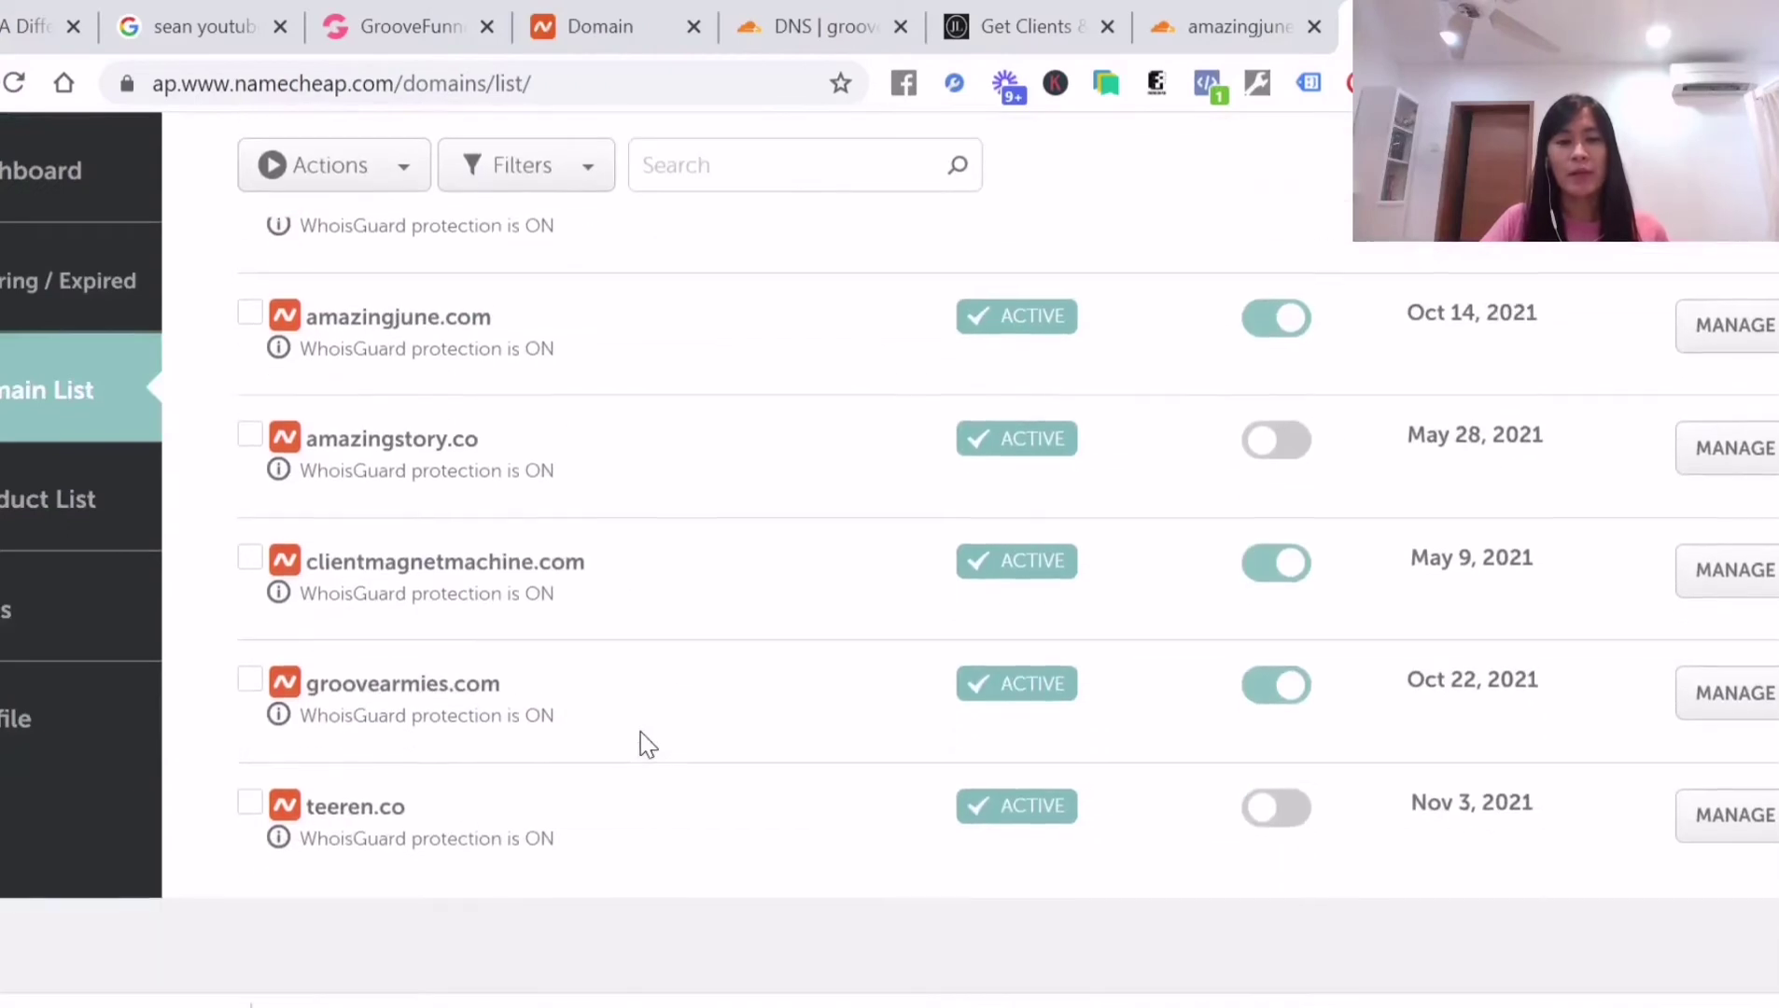
{"action": "scroll", "coordinate": [690, 397], "scroll_direction": "up", "scroll_amount": 2}
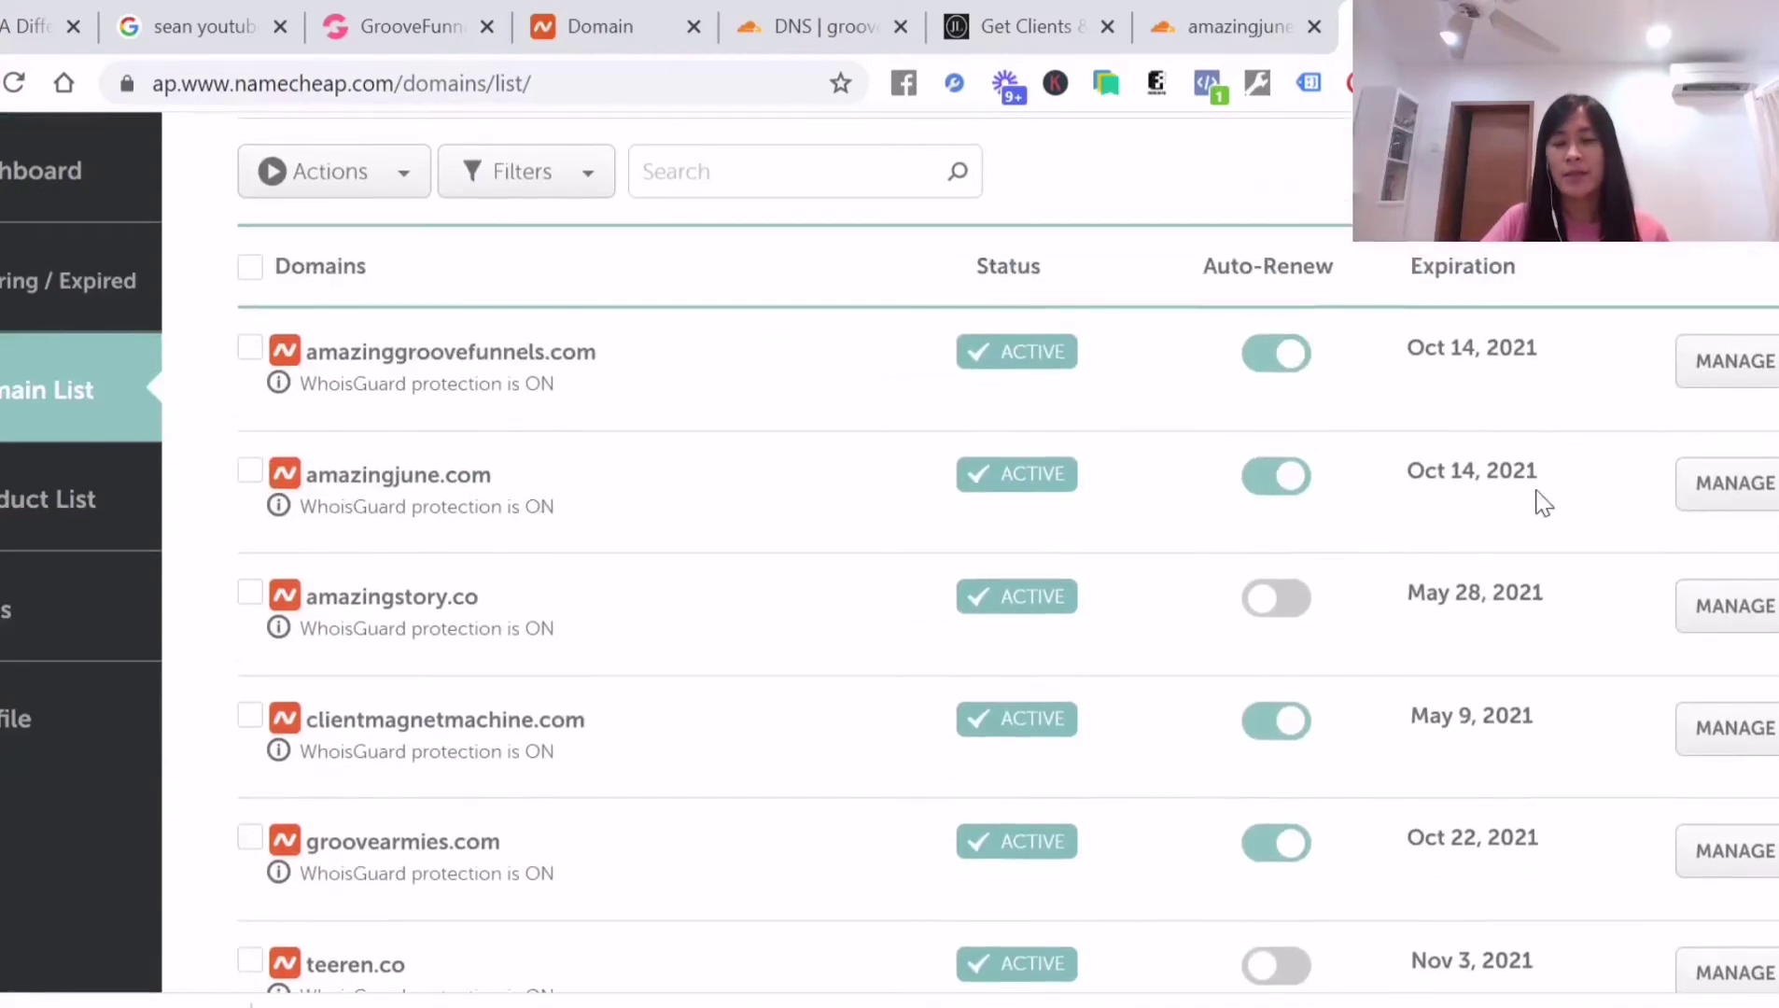
{"action": "left_click", "coordinate": [1707, 492]}
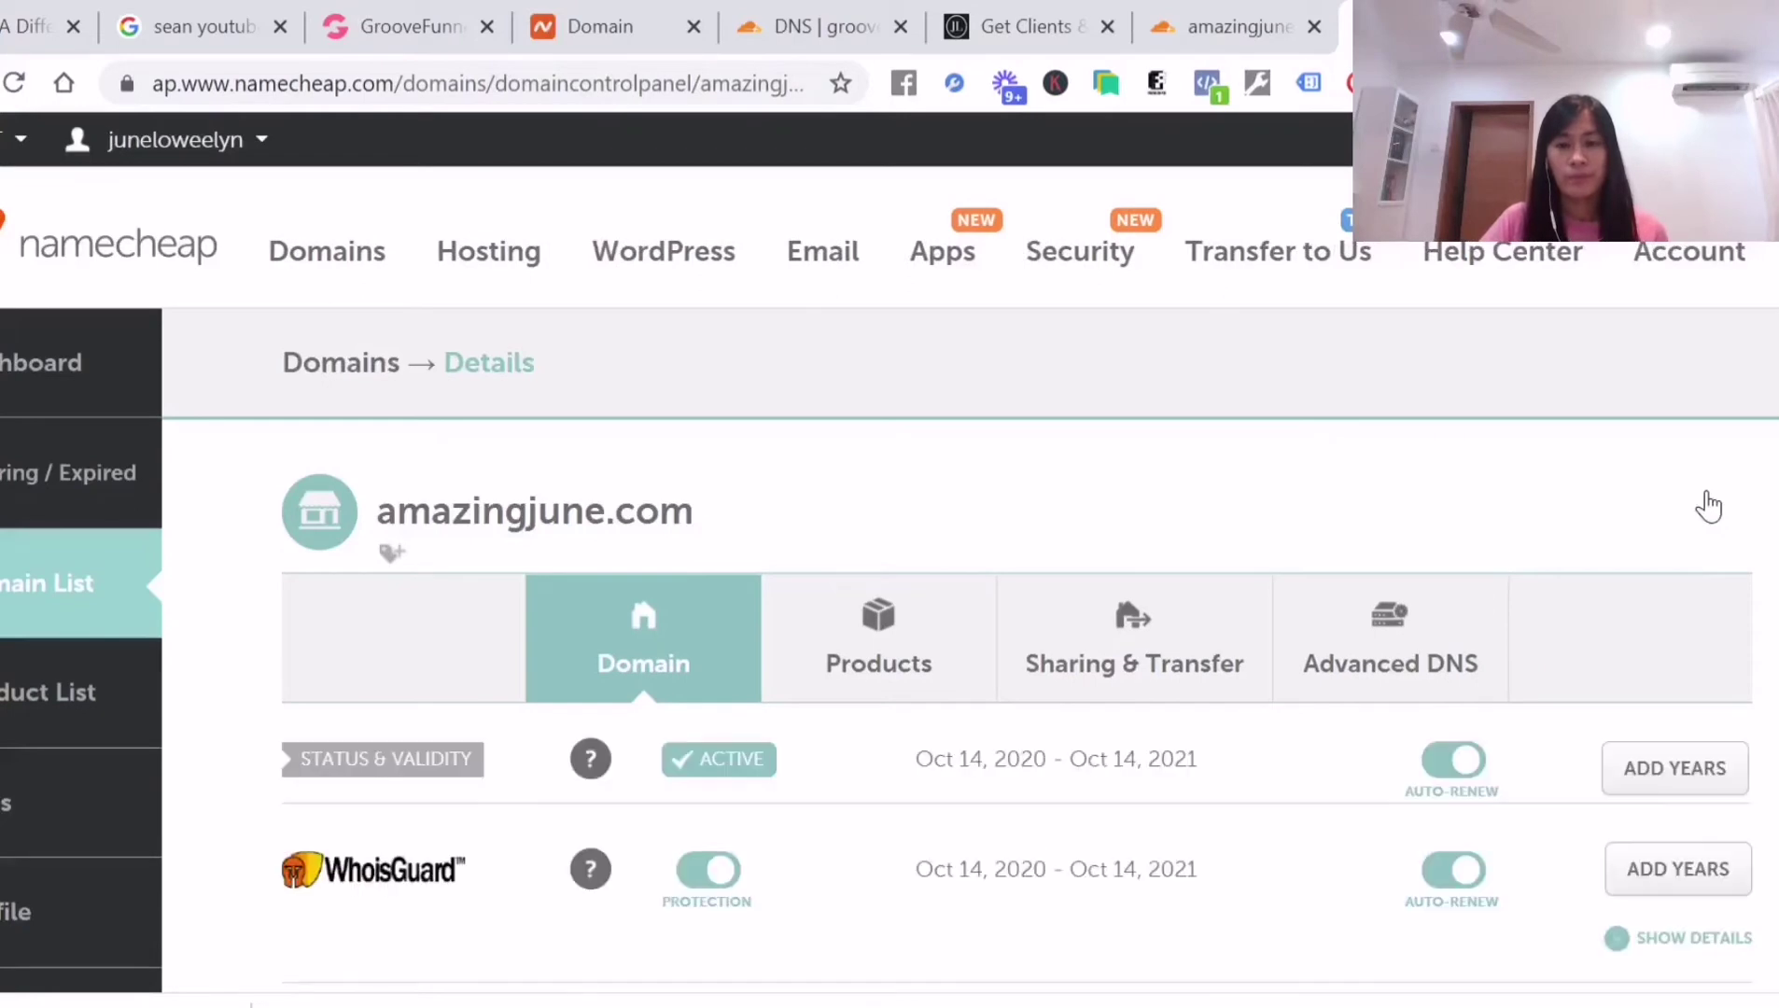
Change amazingjune.com's NAMESERVERS setting from Namecheap BasicDNS to Custom DNS
{"action": "scroll", "coordinate": [1310, 548], "scroll_direction": "down", "scroll_amount": 2}
{"action": "scroll", "coordinate": [746, 546], "scroll_direction": "down", "scroll_amount": 3}
{"action": "scroll", "coordinate": [793, 548], "scroll_direction": "down", "scroll_amount": 3}
{"action": "scroll", "coordinate": [723, 504], "scroll_direction": "up", "scroll_amount": 2}
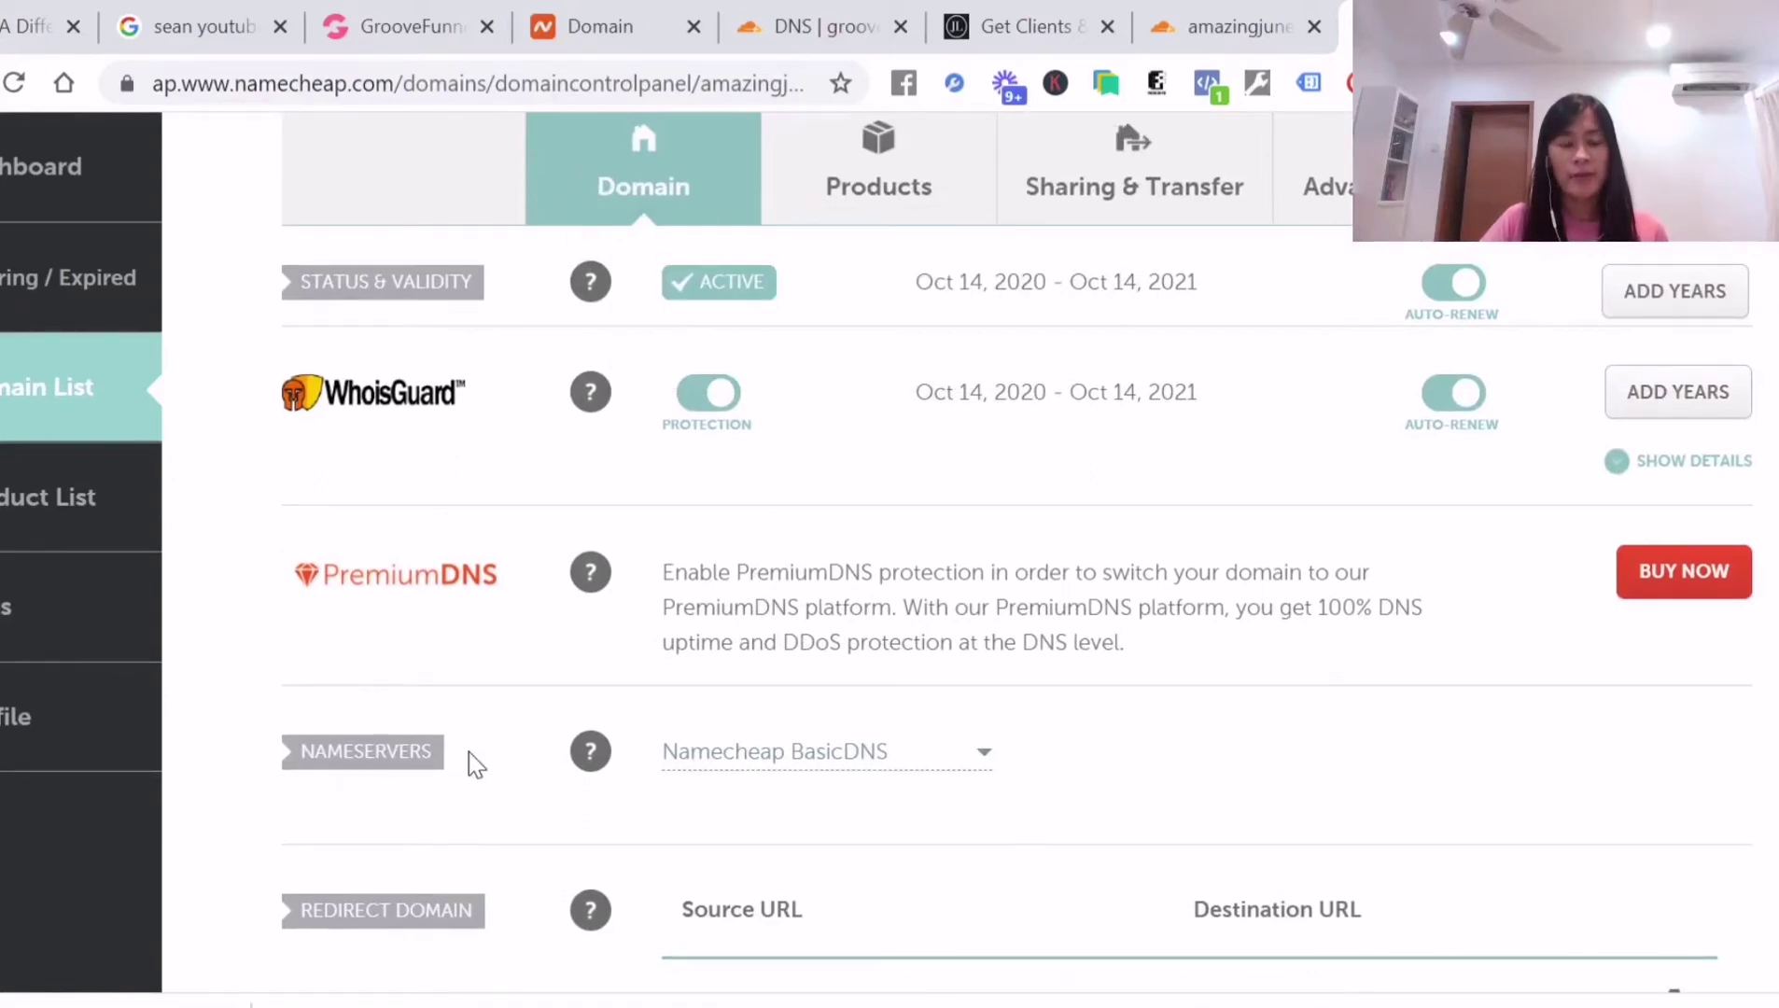
{"action": "left_click_drag", "start_coordinate": [322, 794], "coordinate": [280, 747]}
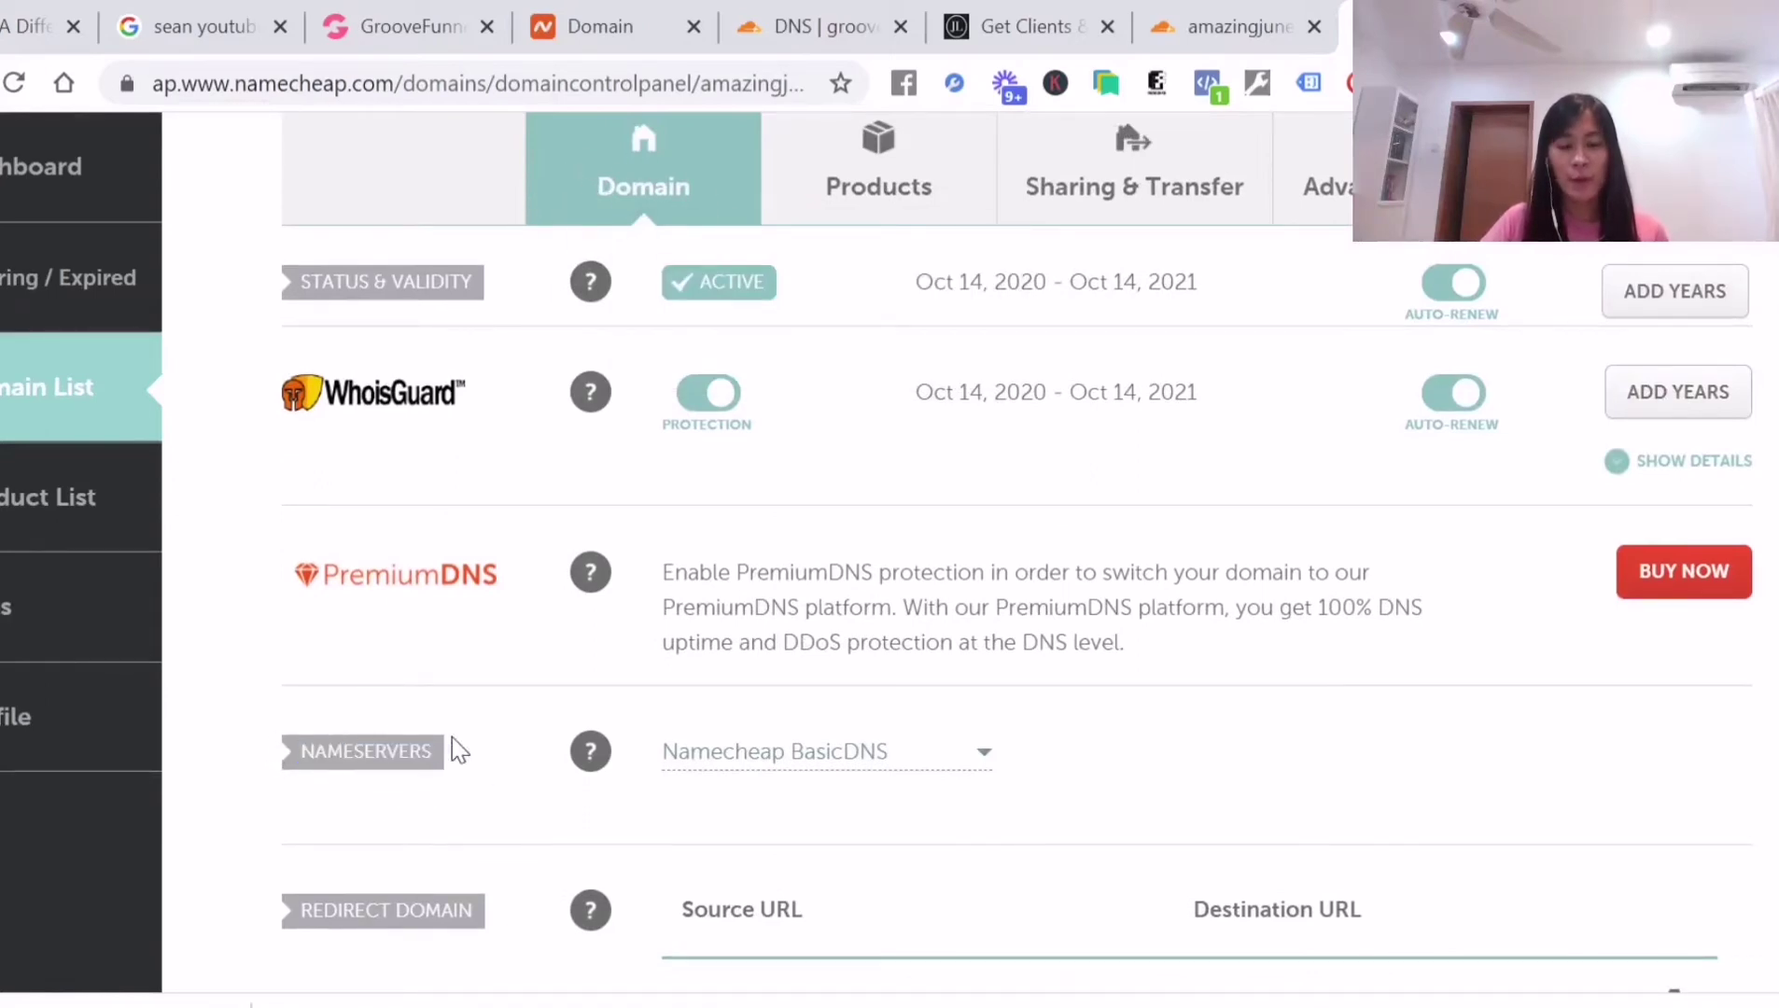
{"action": "left_click", "coordinate": [939, 759]}
{"action": "left_click", "coordinate": [845, 946]}
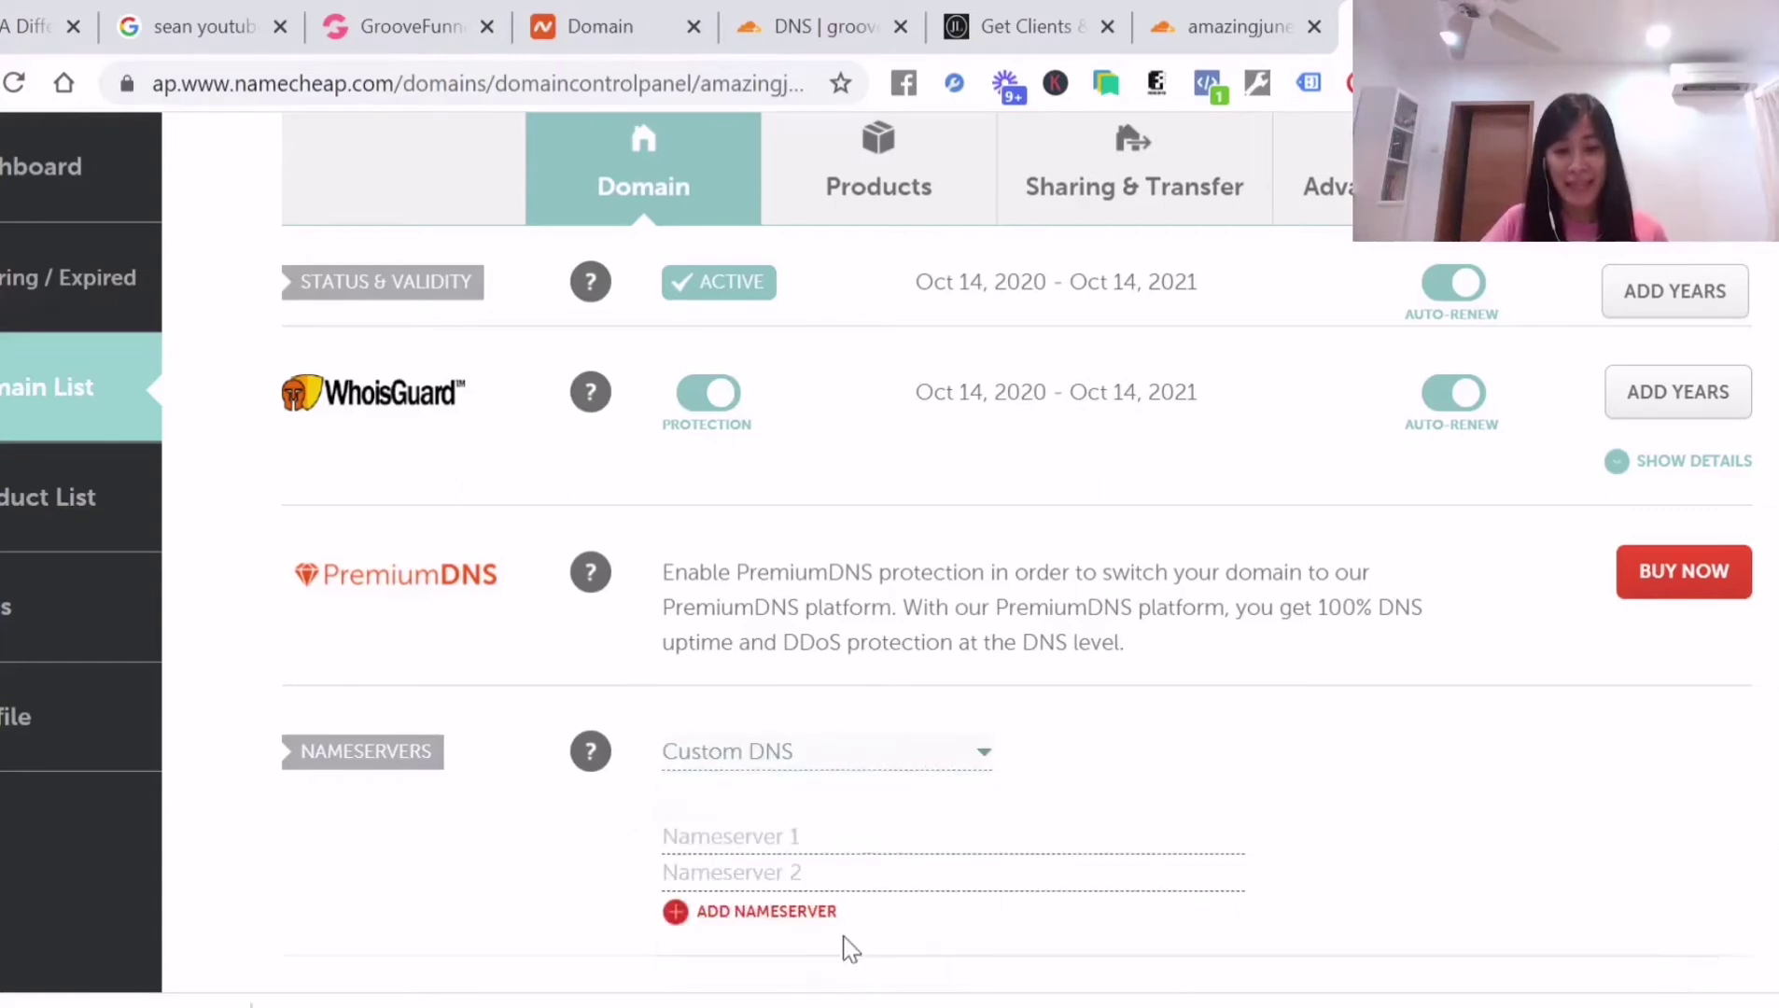
{"action": "scroll", "coordinate": [929, 773], "scroll_direction": "down", "scroll_amount": 2}
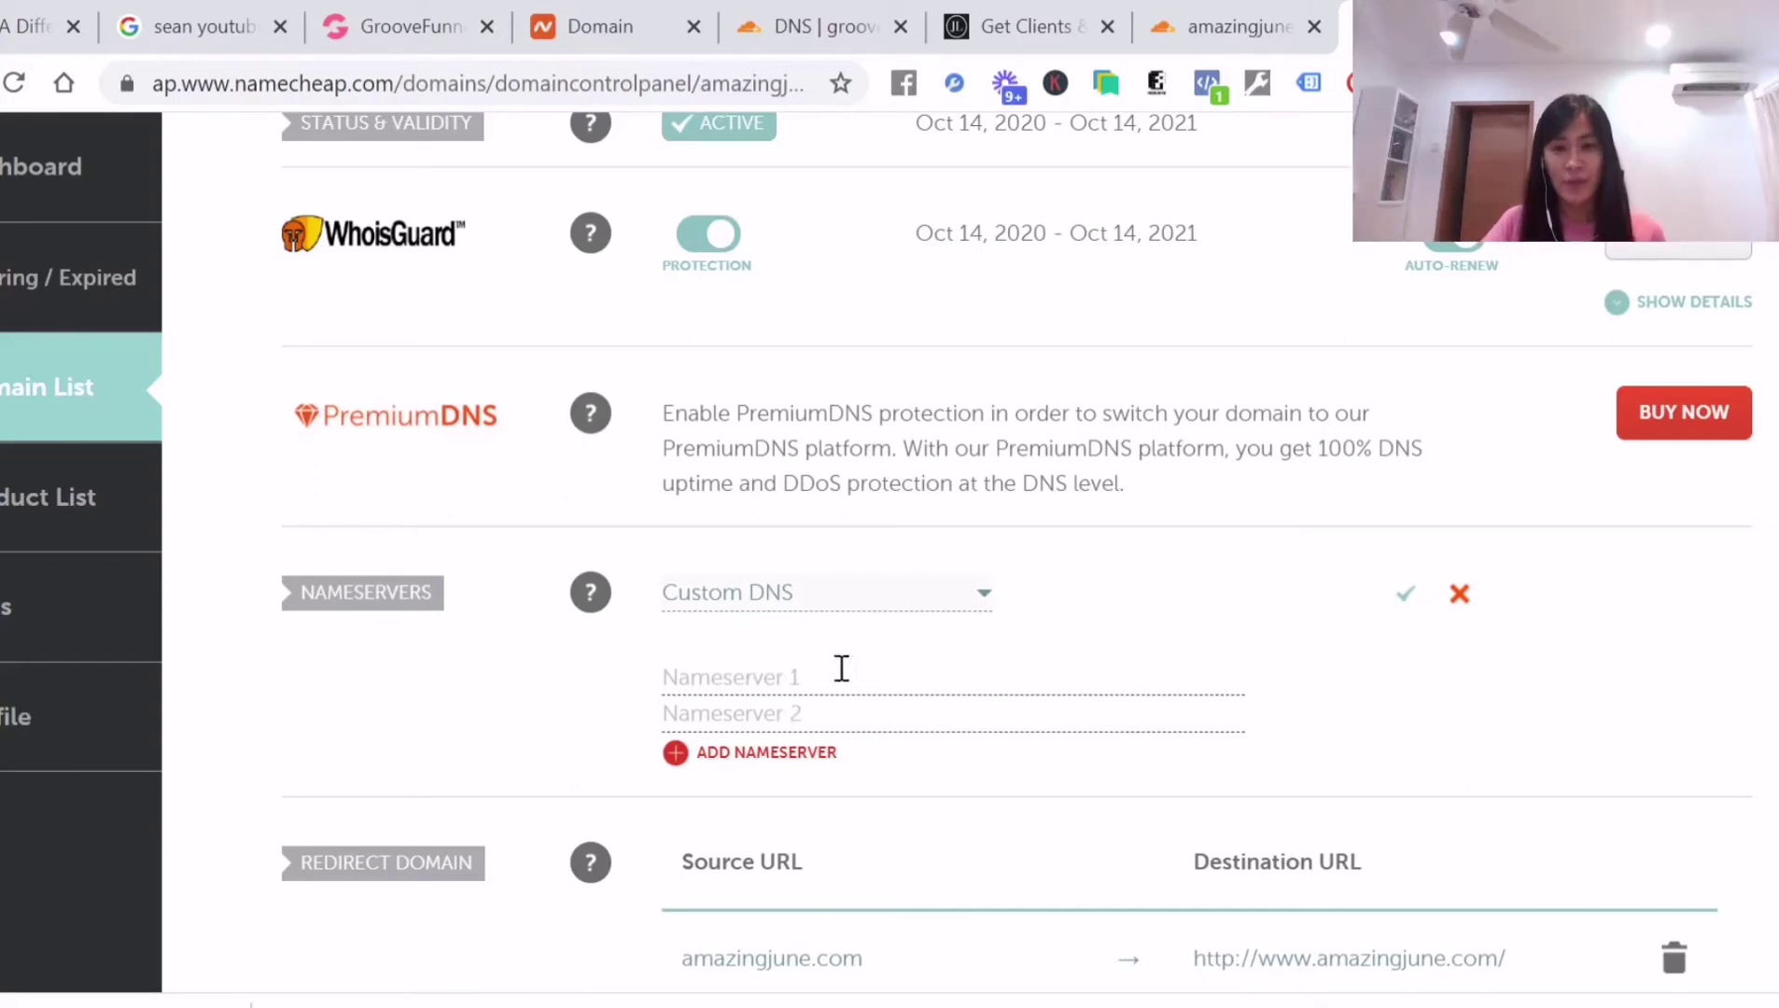
Copy koa.ns.cloudflare.com from Cloudflare into Namecheap's Nameserver 1 field
{"action": "left_click", "coordinate": [1211, 37]}
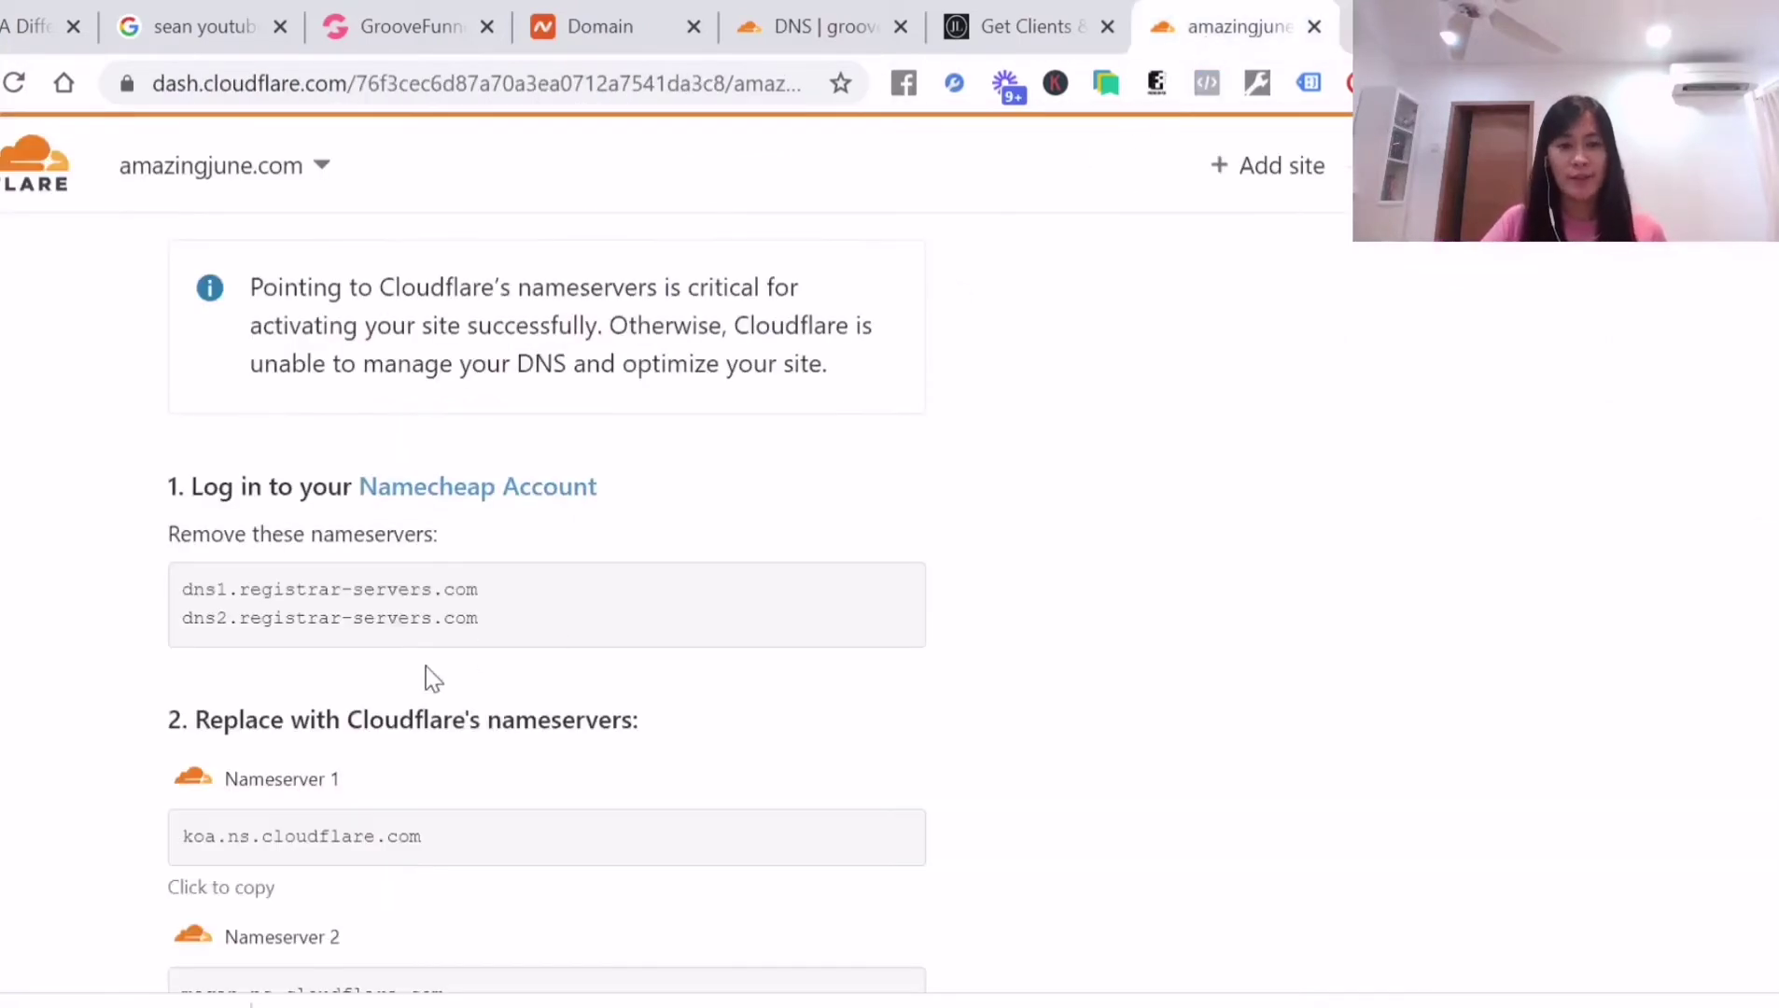
{"action": "scroll", "coordinate": [459, 602], "scroll_direction": "down", "scroll_amount": 2}
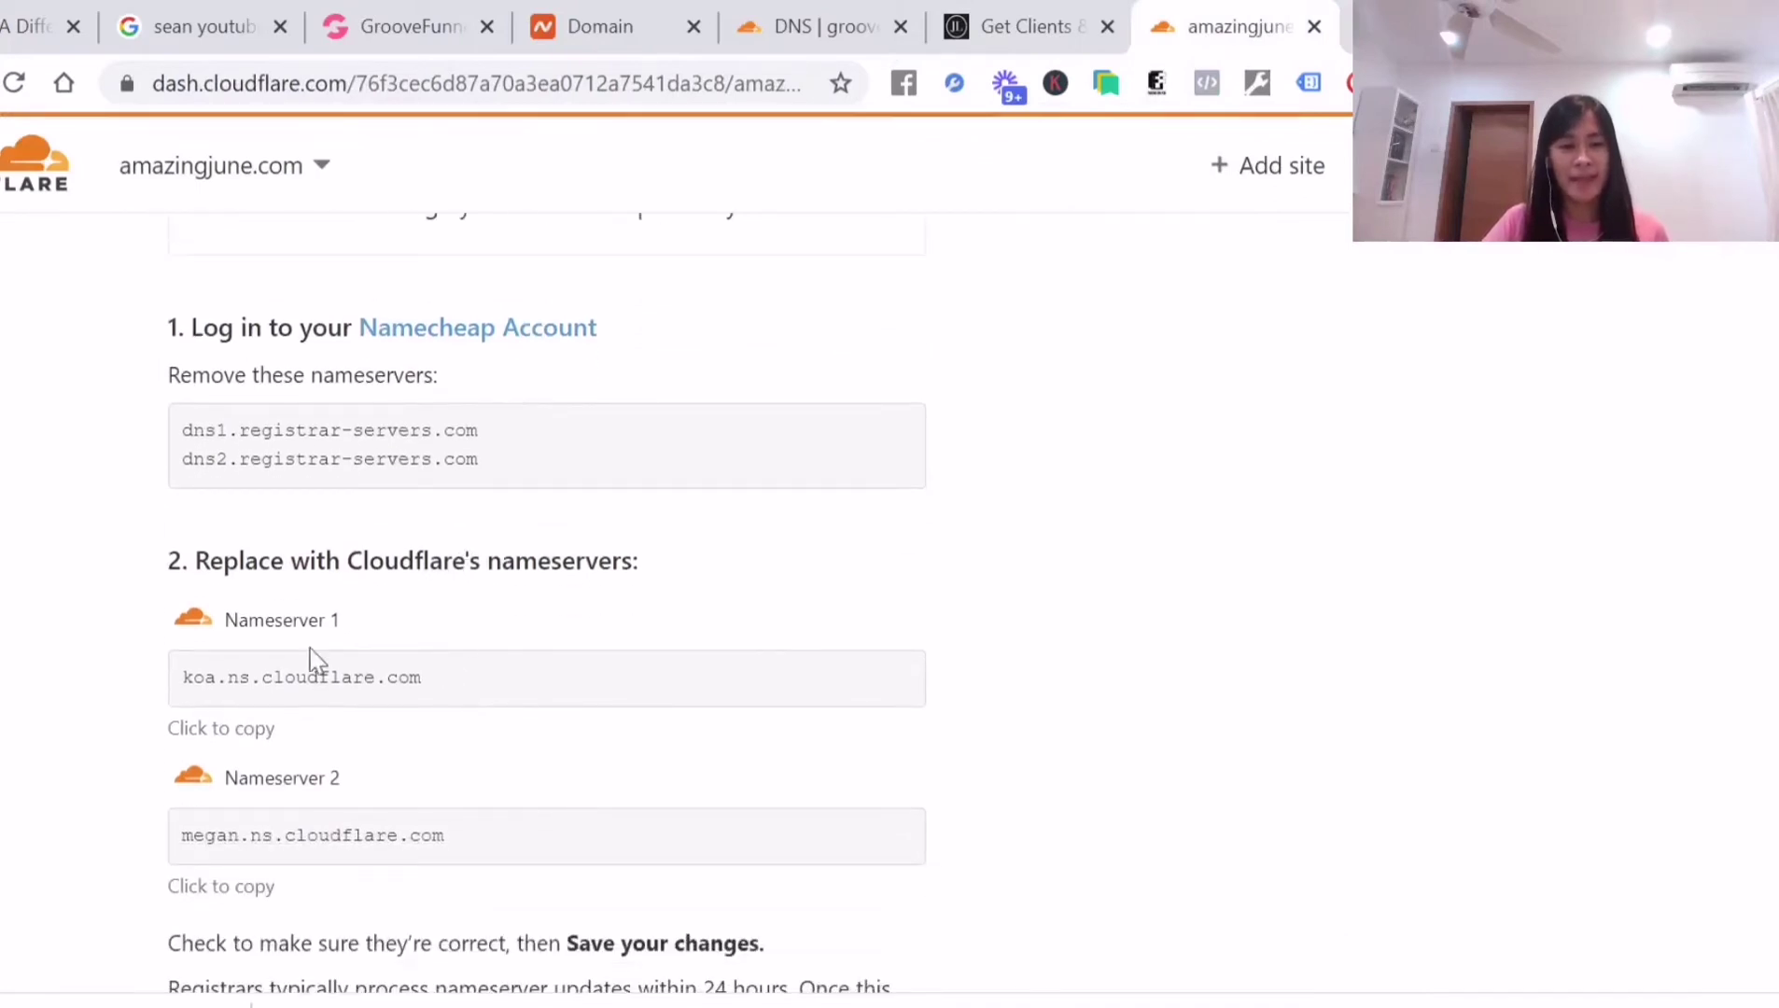
{"action": "left_click_drag", "start_coordinate": [224, 560], "coordinate": [285, 568]}
{"action": "left_click", "coordinate": [529, 596]}
{"action": "left_click_drag", "start_coordinate": [482, 702], "coordinate": [180, 680]}
{"action": "key", "text": "ctrl+c"}
{"action": "key", "text": "alt+Tab"}
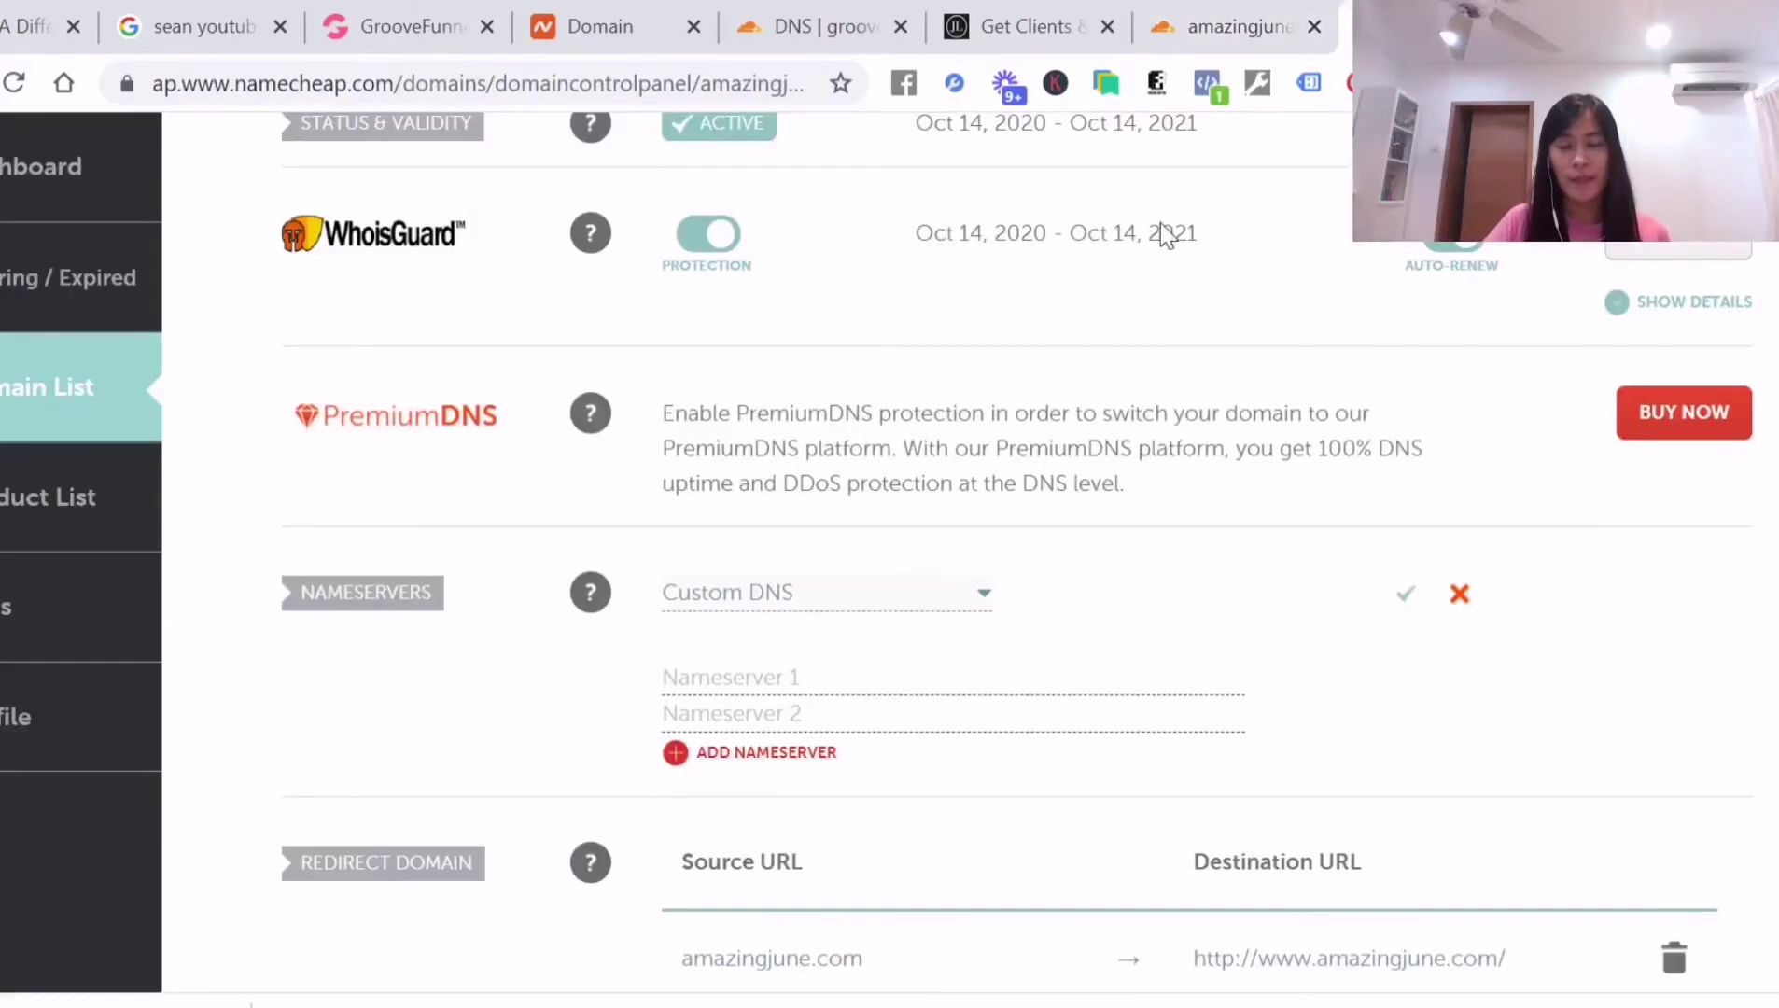
{"action": "key", "text": "ctrl+v"}
Copy megan.ns.cloudflare.com into Nameserver 2 and save the custom nameservers
{"action": "left_click", "coordinate": [1242, 26]}
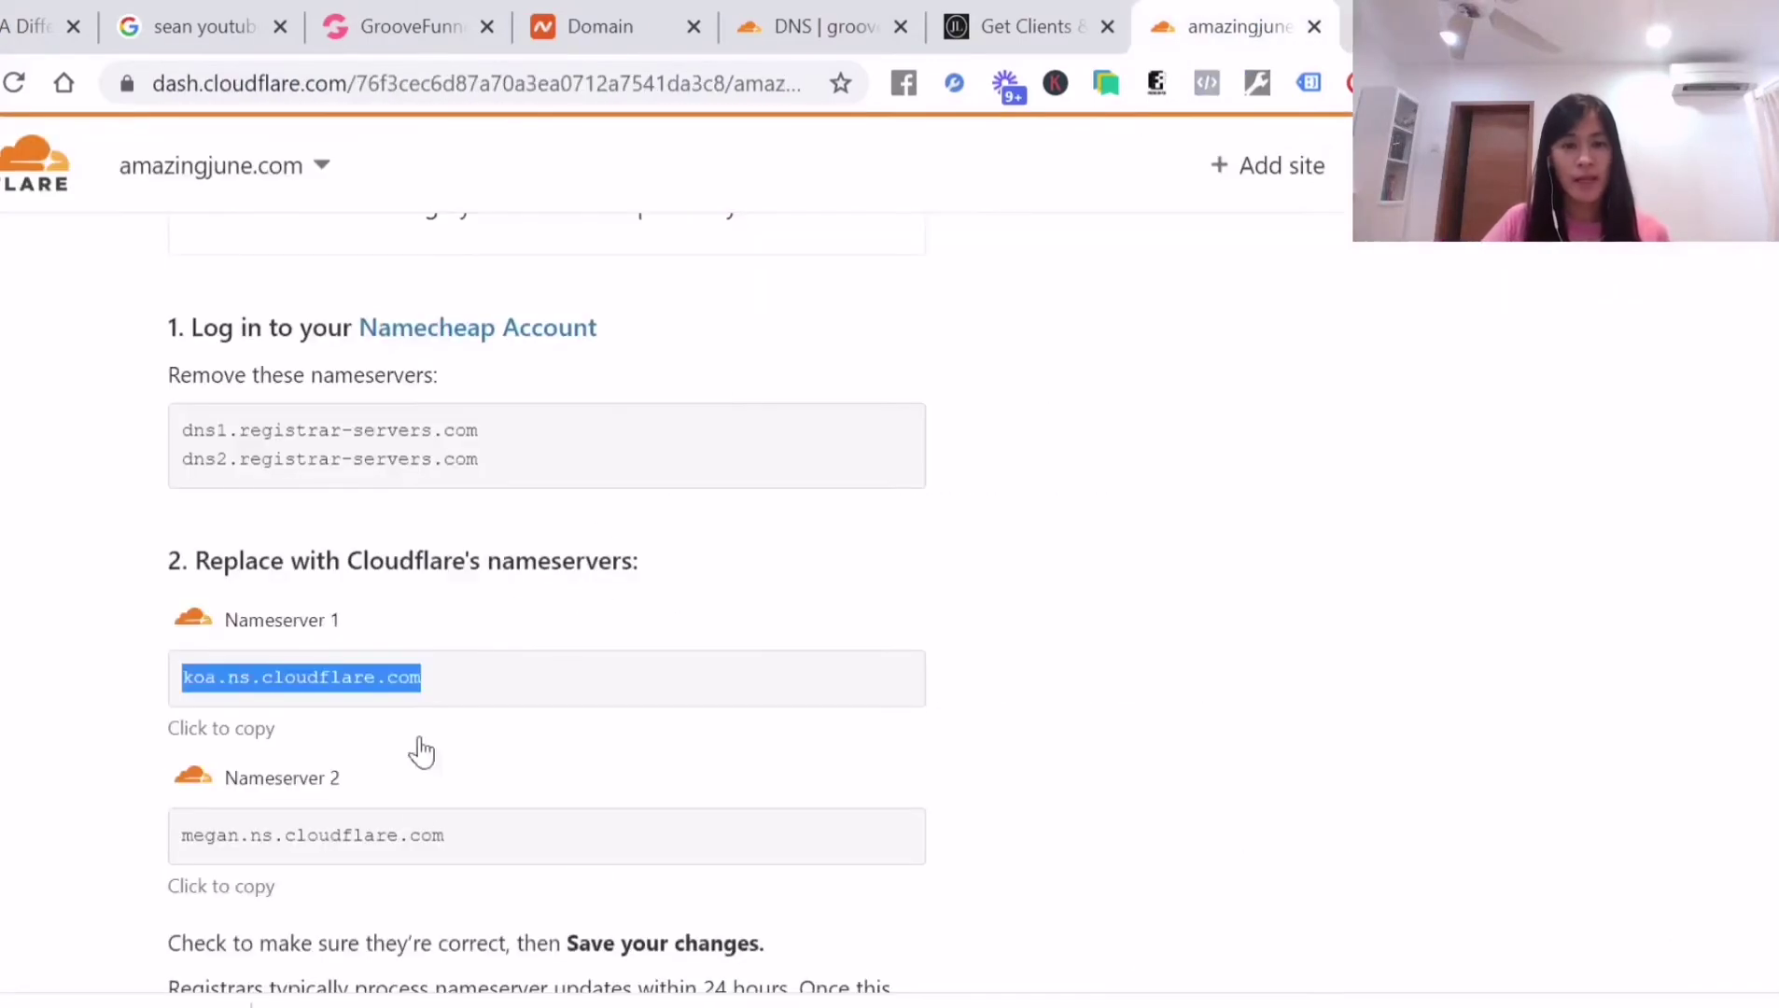
{"action": "left_click_drag", "start_coordinate": [464, 868], "coordinate": [183, 854]}
{"action": "key", "text": "ctrl+c"}
{"action": "key", "text": "alt+Tab"}
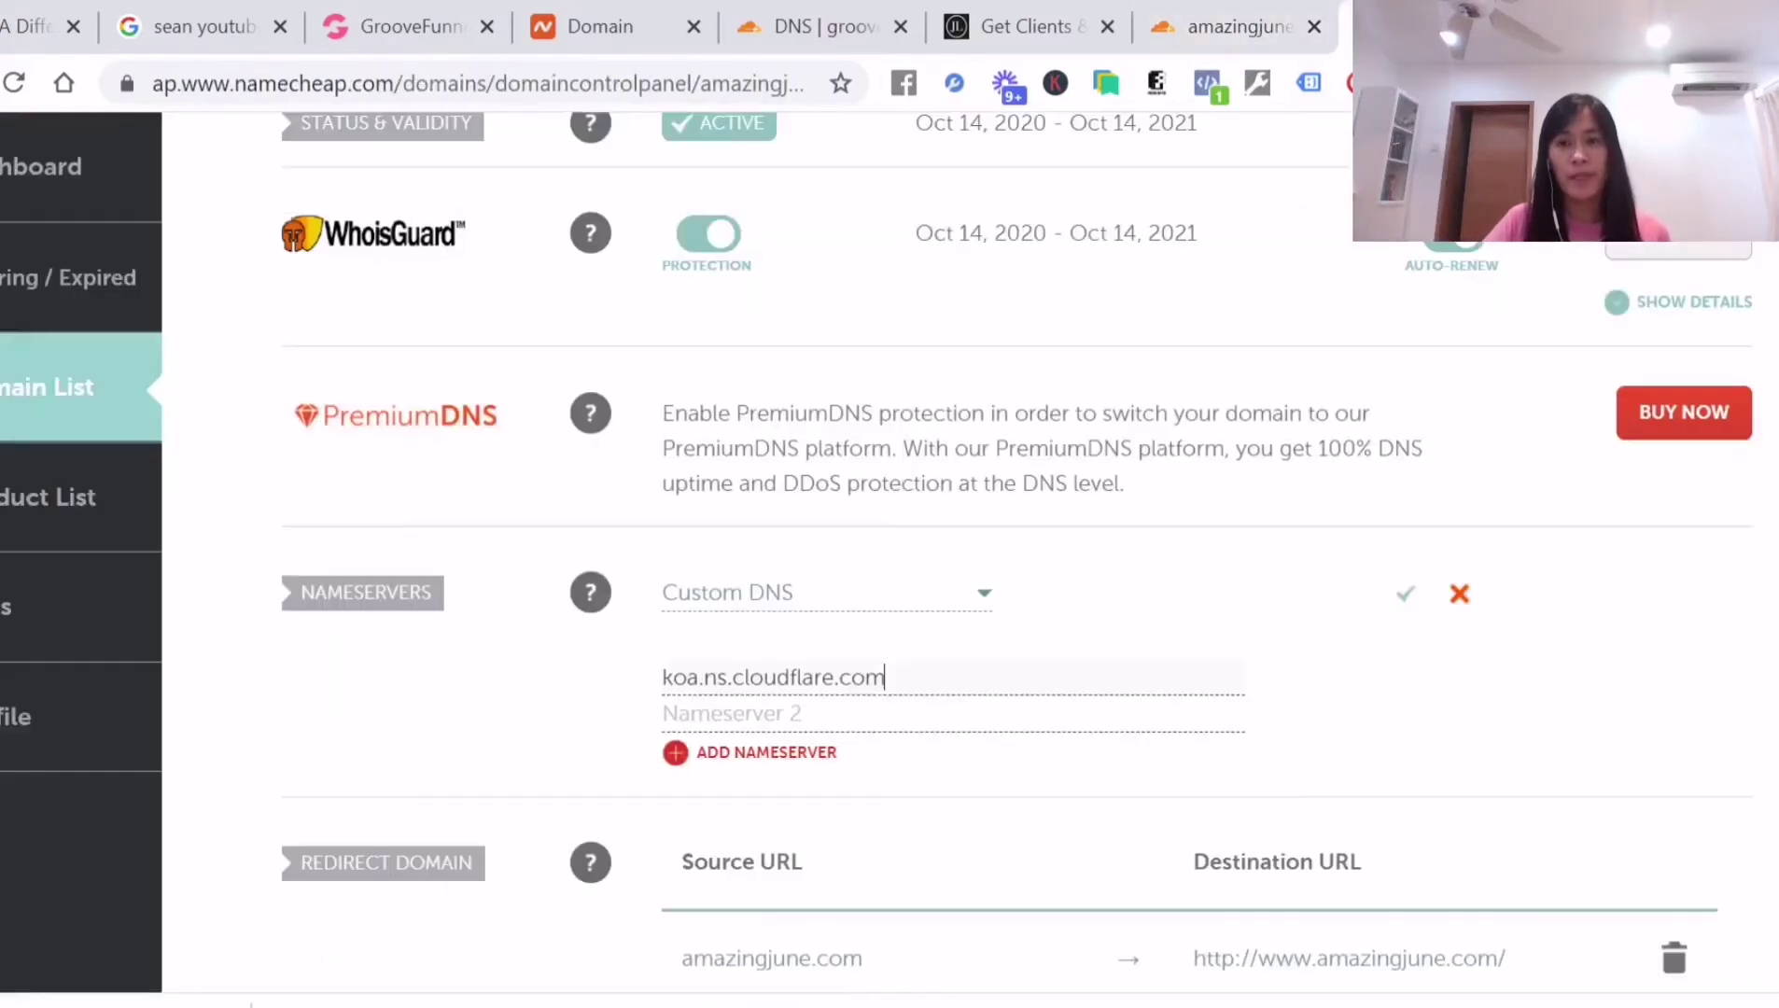
{"action": "key", "text": "ctrl+v"}
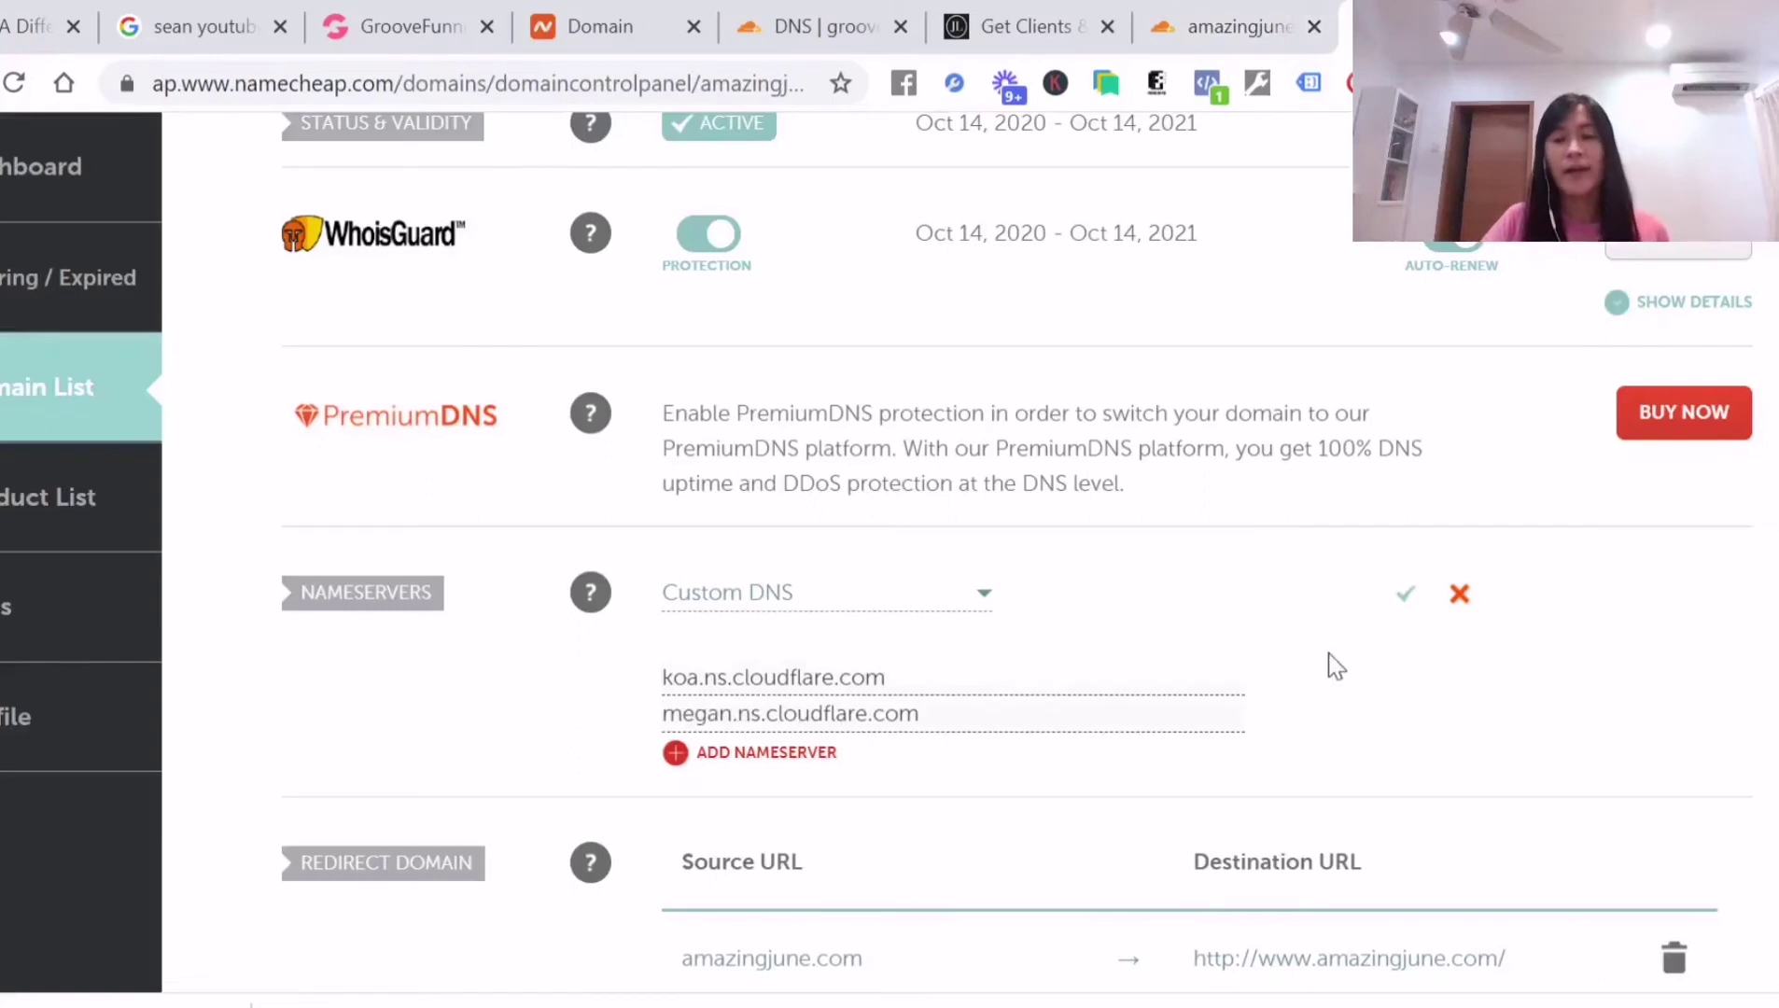
{"action": "left_click", "coordinate": [1405, 598]}
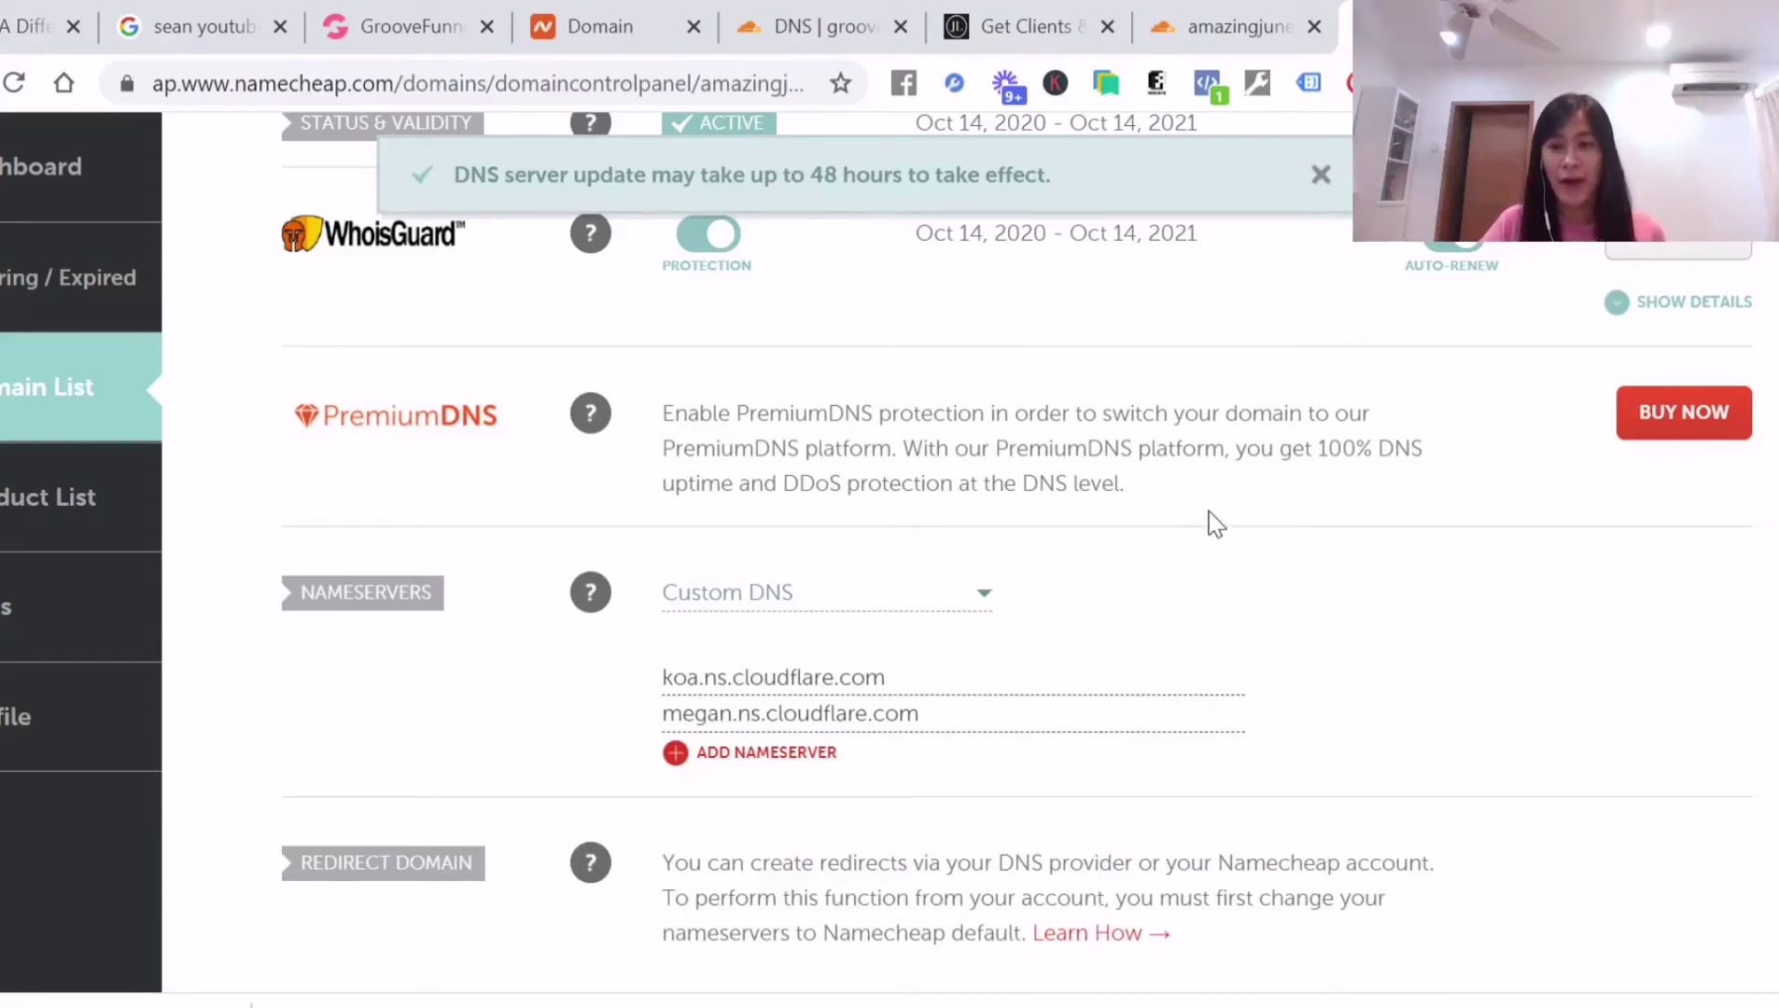
Check both Custom DNS nameservers in Namecheap, then return to Cloudflare's koa/megan nameserver instructions
{"action": "scroll", "coordinate": [1211, 513], "scroll_direction": "down", "scroll_amount": 15}
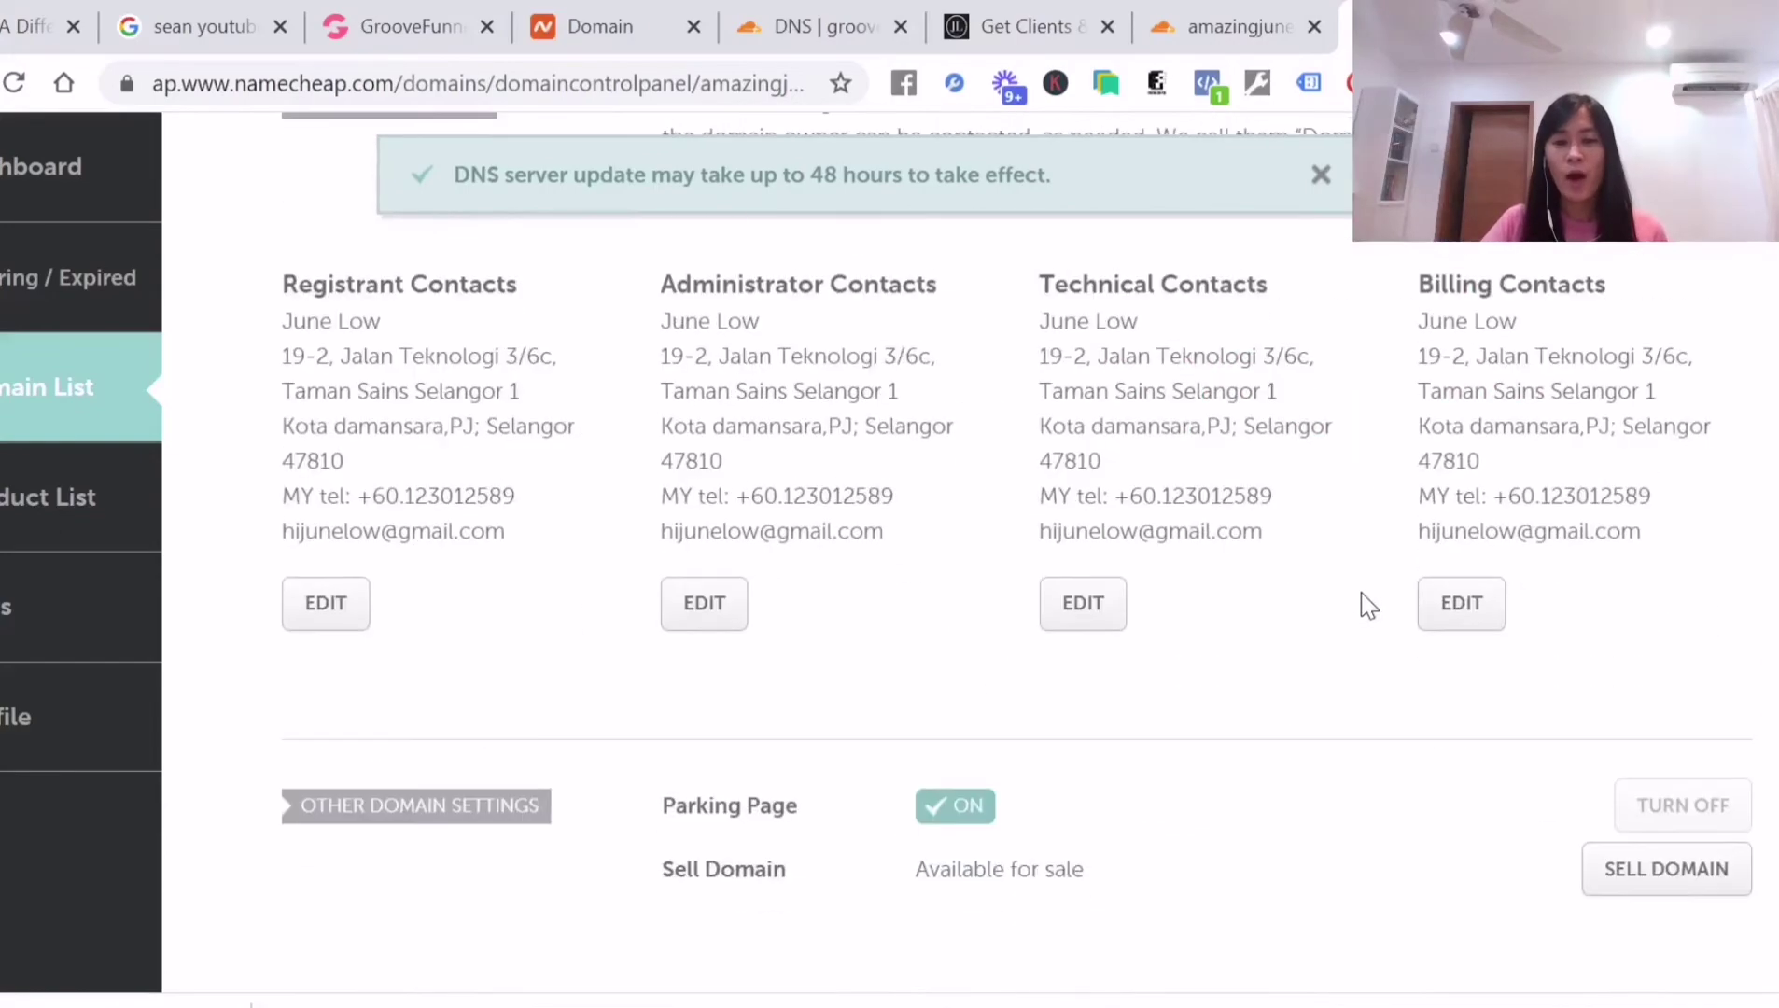
{"action": "scroll", "coordinate": [1358, 612], "scroll_direction": "down", "scroll_amount": 8}
{"action": "scroll", "coordinate": [1111, 607], "scroll_direction": "up", "scroll_amount": 6}
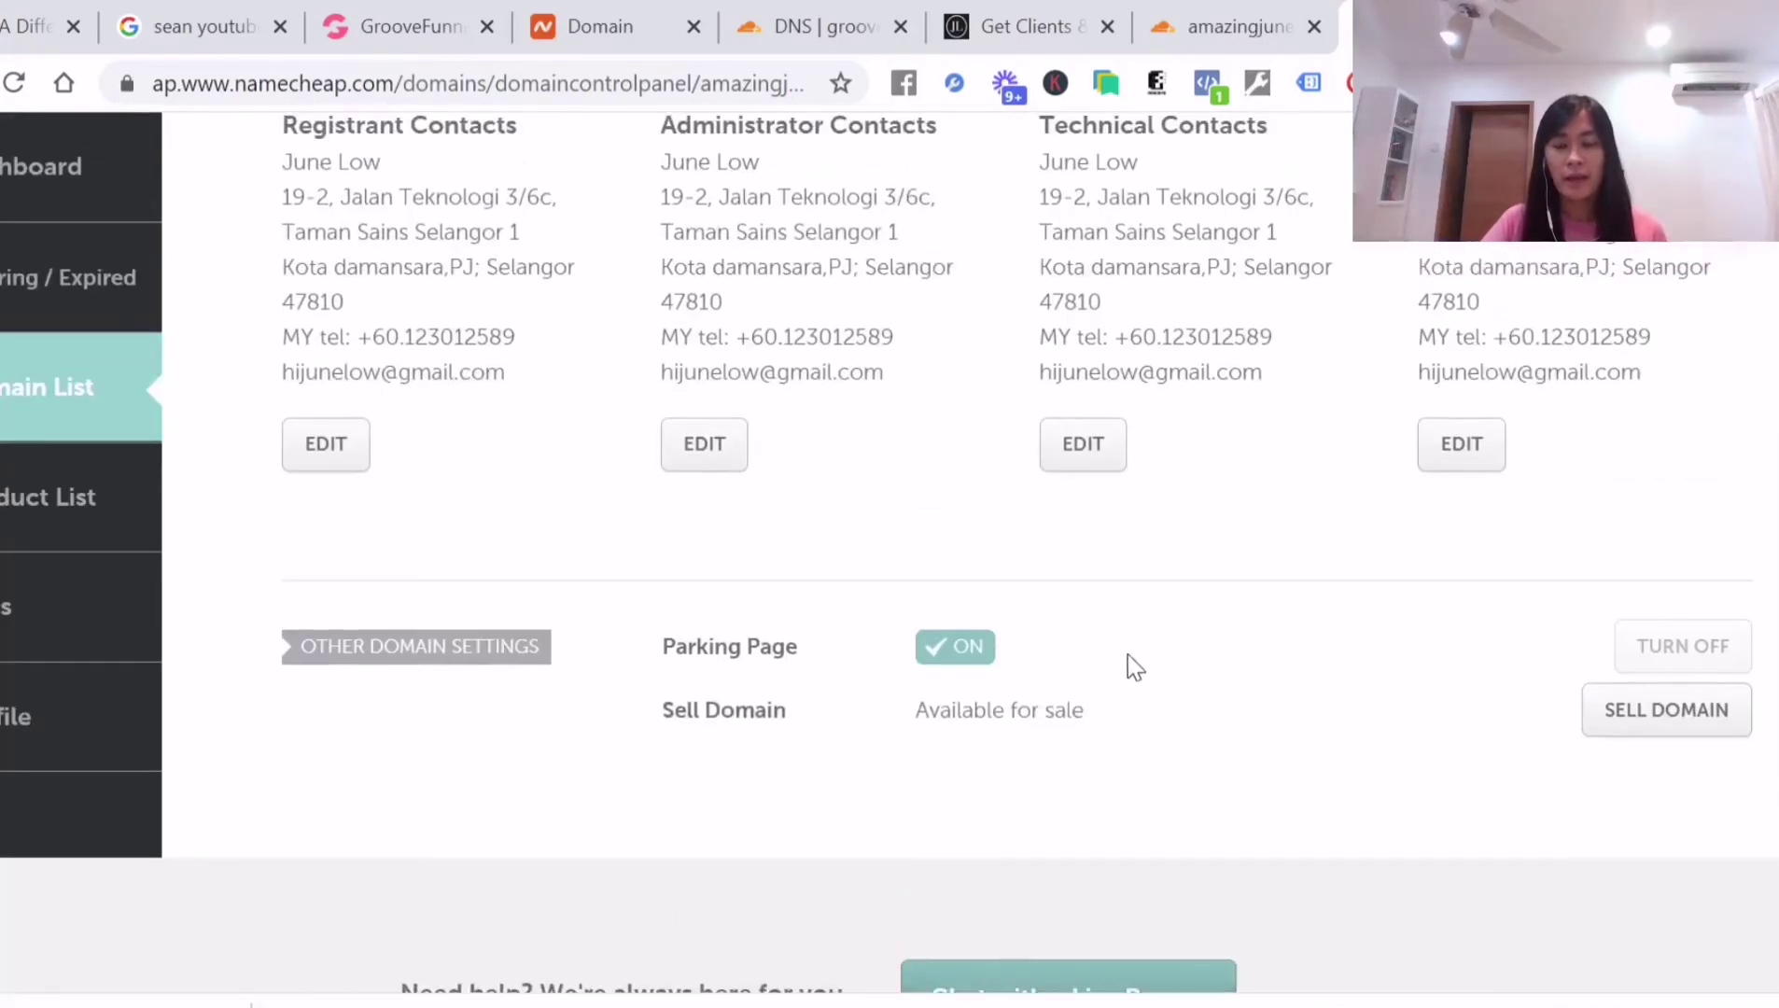
{"action": "scroll", "coordinate": [1151, 659], "scroll_direction": "up", "scroll_amount": 15}
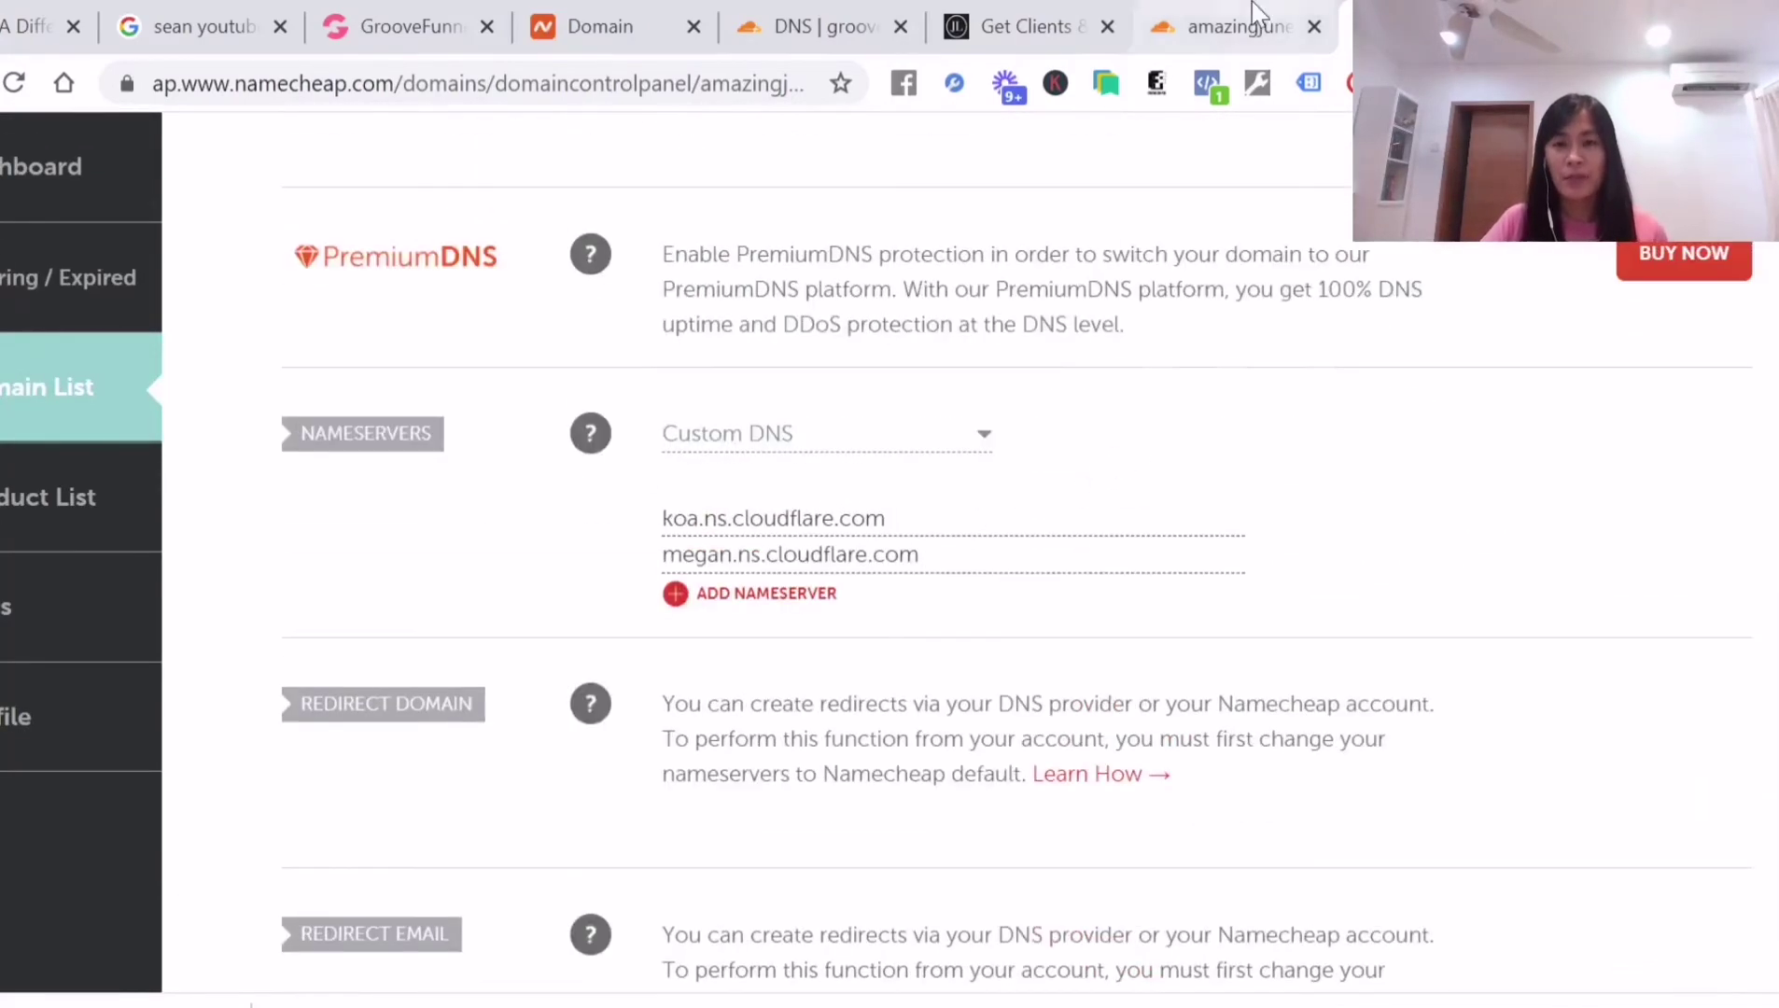
{"action": "left_click", "coordinate": [1198, 42]}
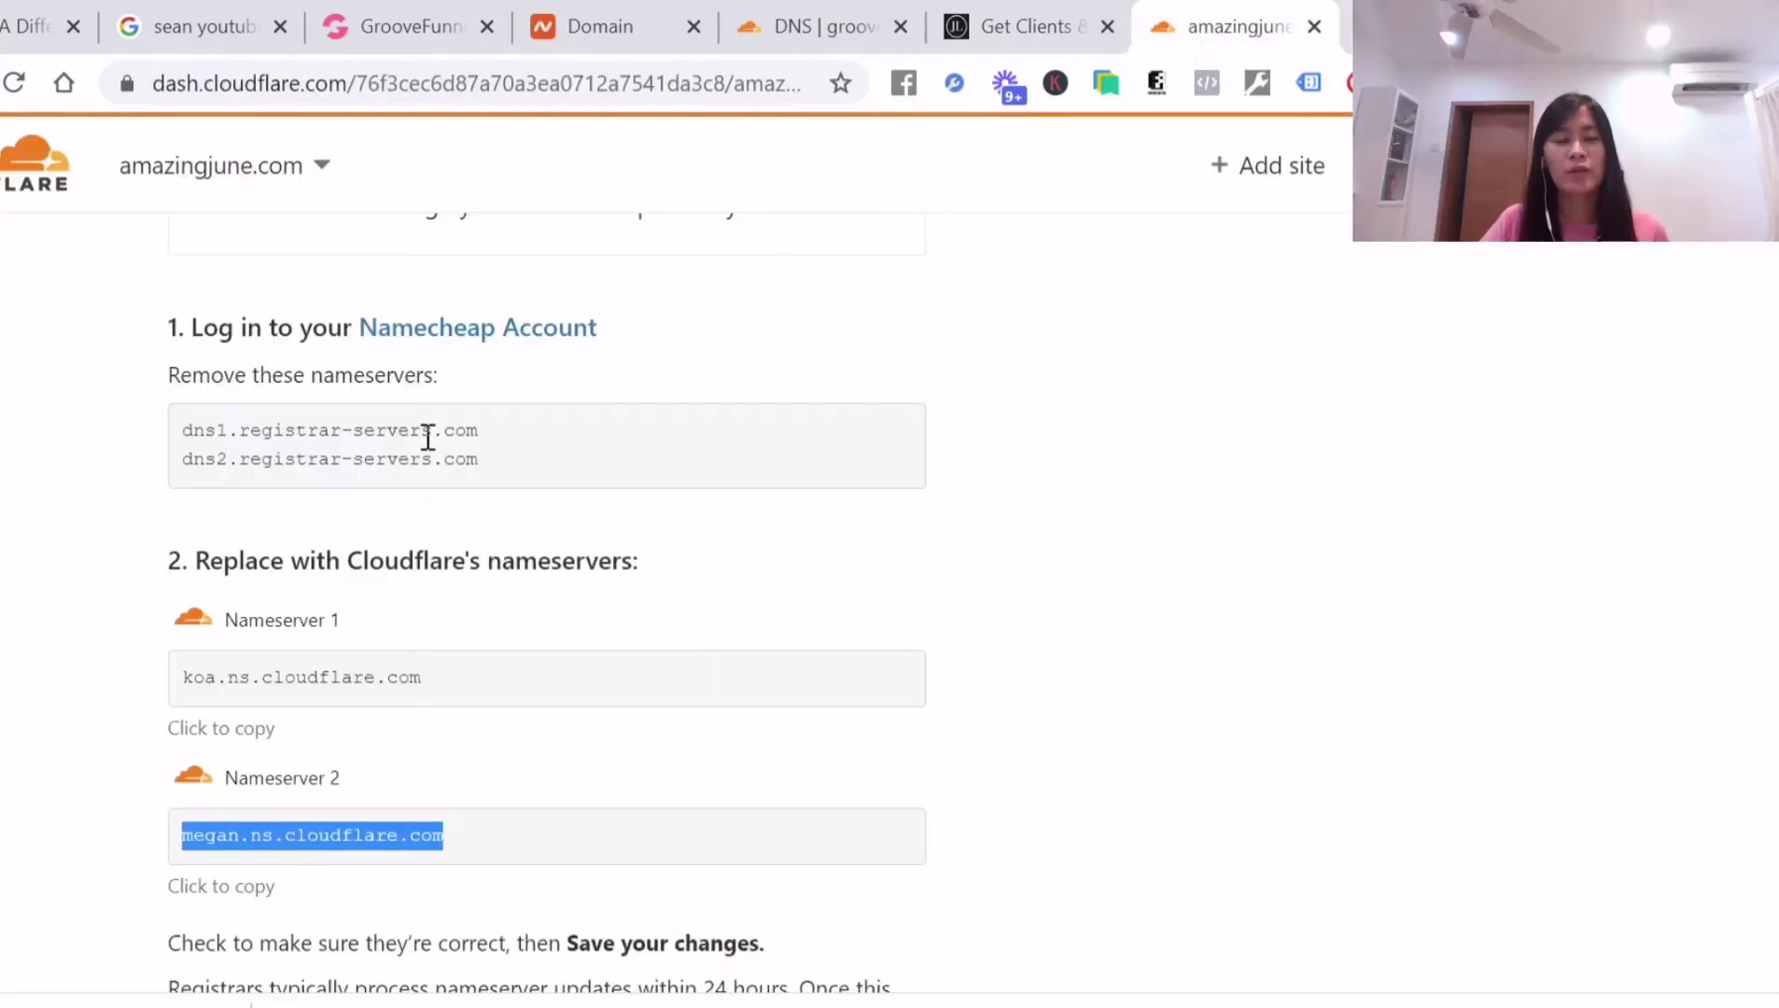
{"action": "scroll", "coordinate": [576, 743], "scroll_direction": "down", "scroll_amount": 2}
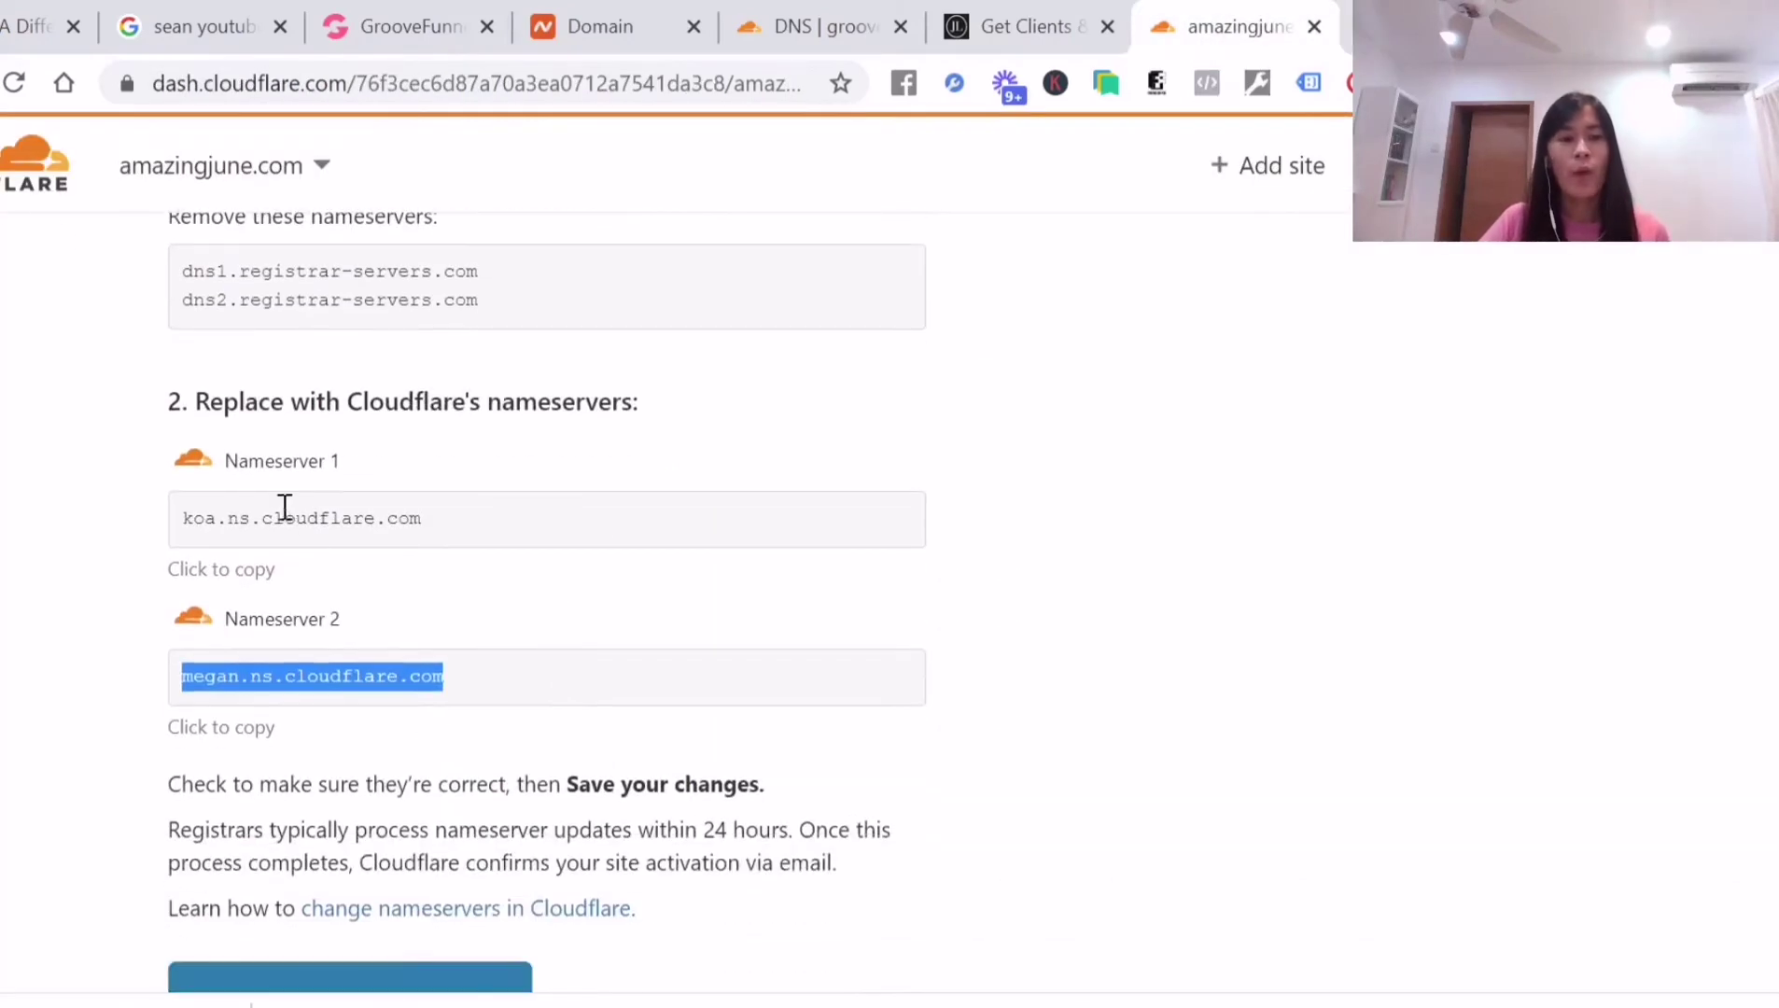
{"action": "left_click_drag", "start_coordinate": [199, 409], "coordinate": [579, 571]}
{"action": "scroll", "coordinate": [924, 672], "scroll_direction": "down", "scroll_amount": 4}
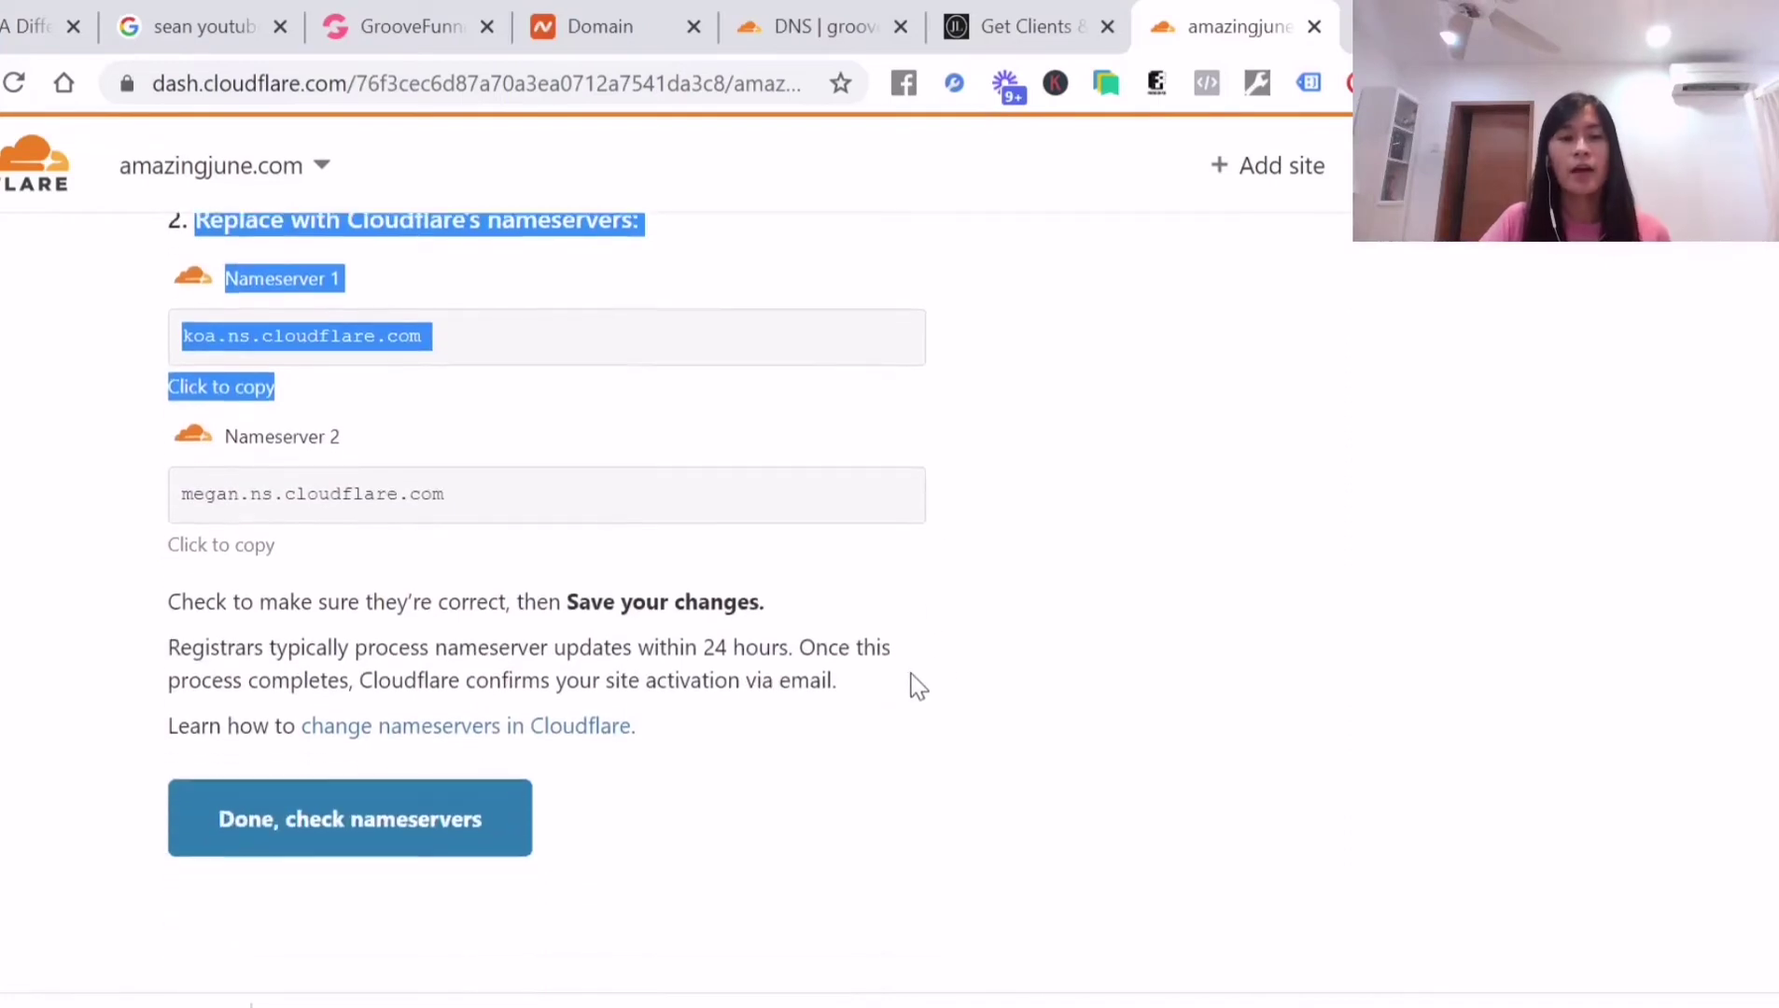
Confirm the nameservers were changed and open the Improve security step
{"action": "left_click", "coordinate": [328, 694]}
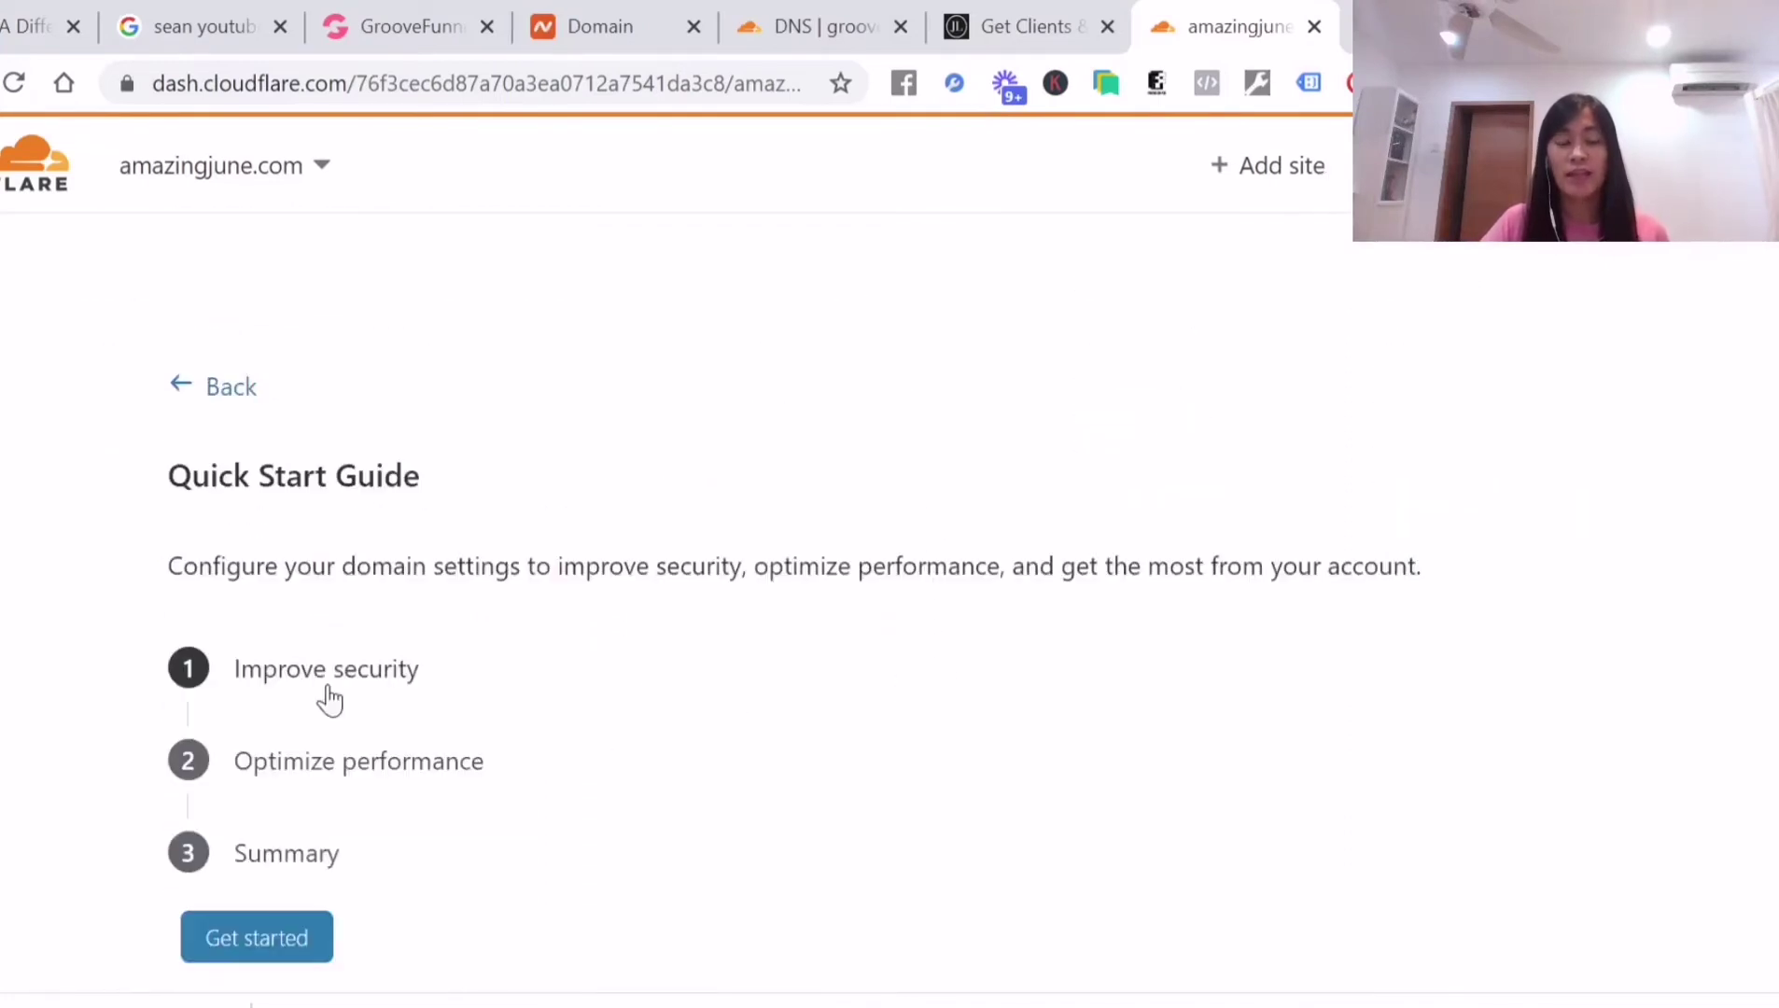
{"action": "scroll", "coordinate": [329, 699], "scroll_direction": "down", "scroll_amount": 4}
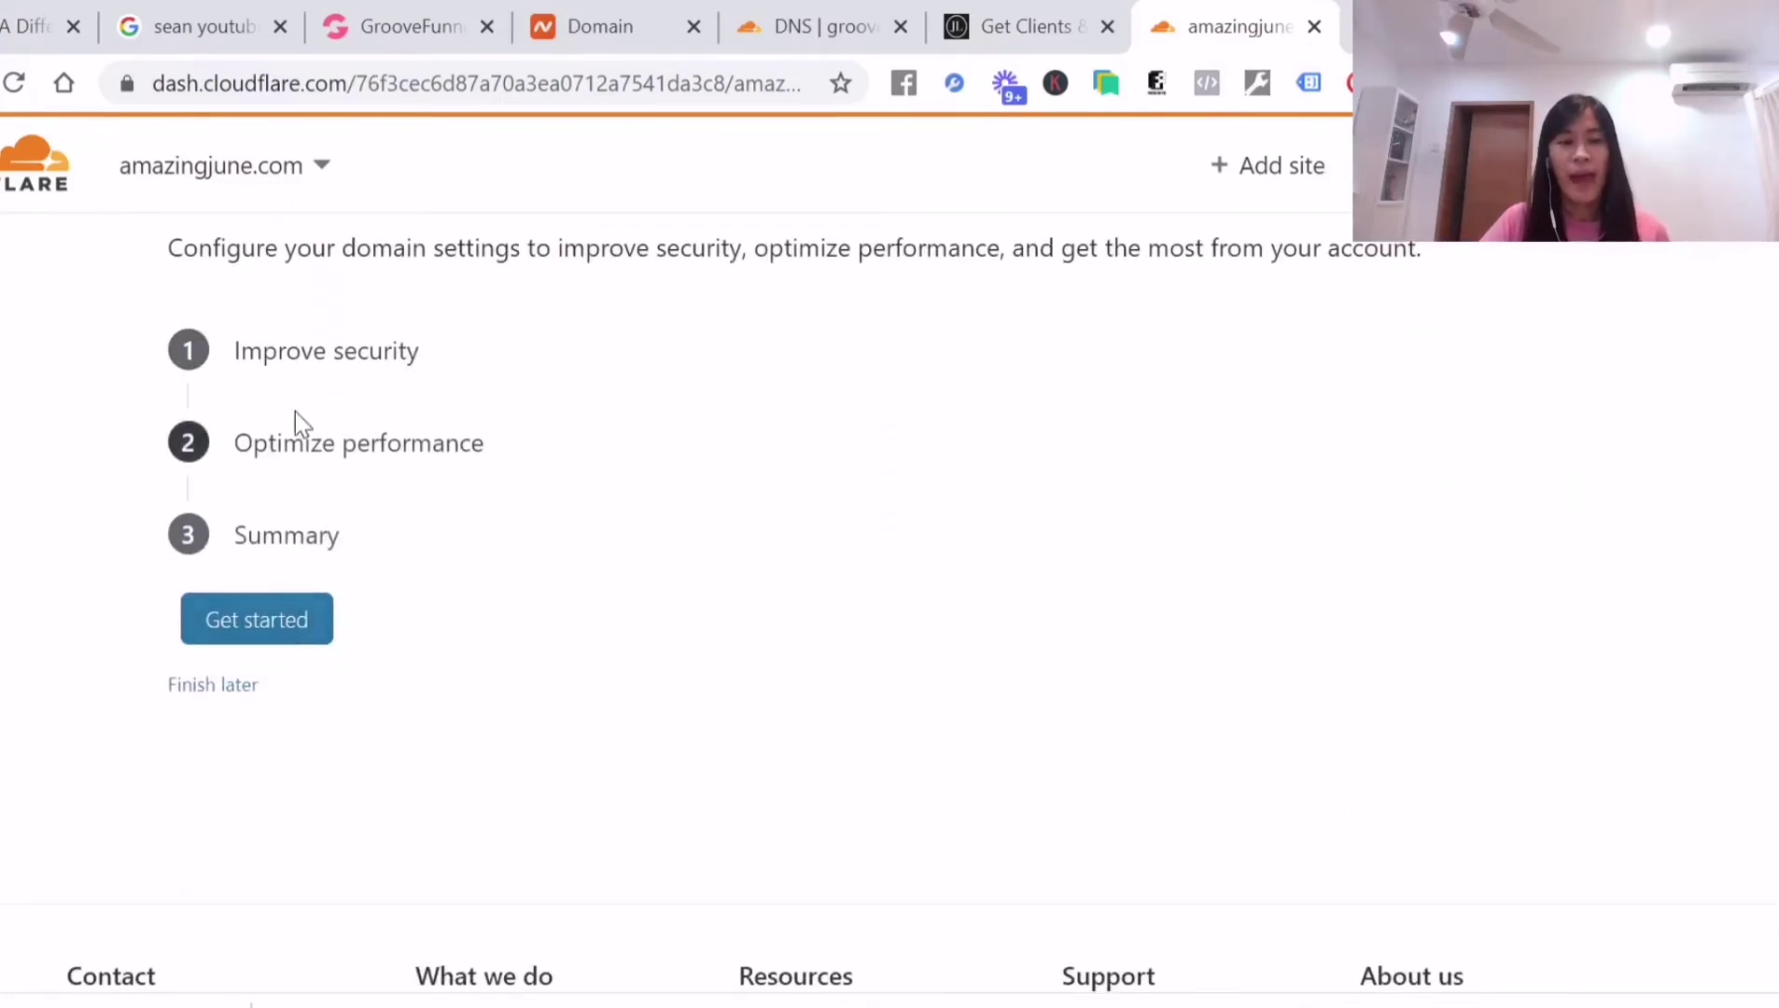
{"action": "left_click", "coordinate": [206, 364]}
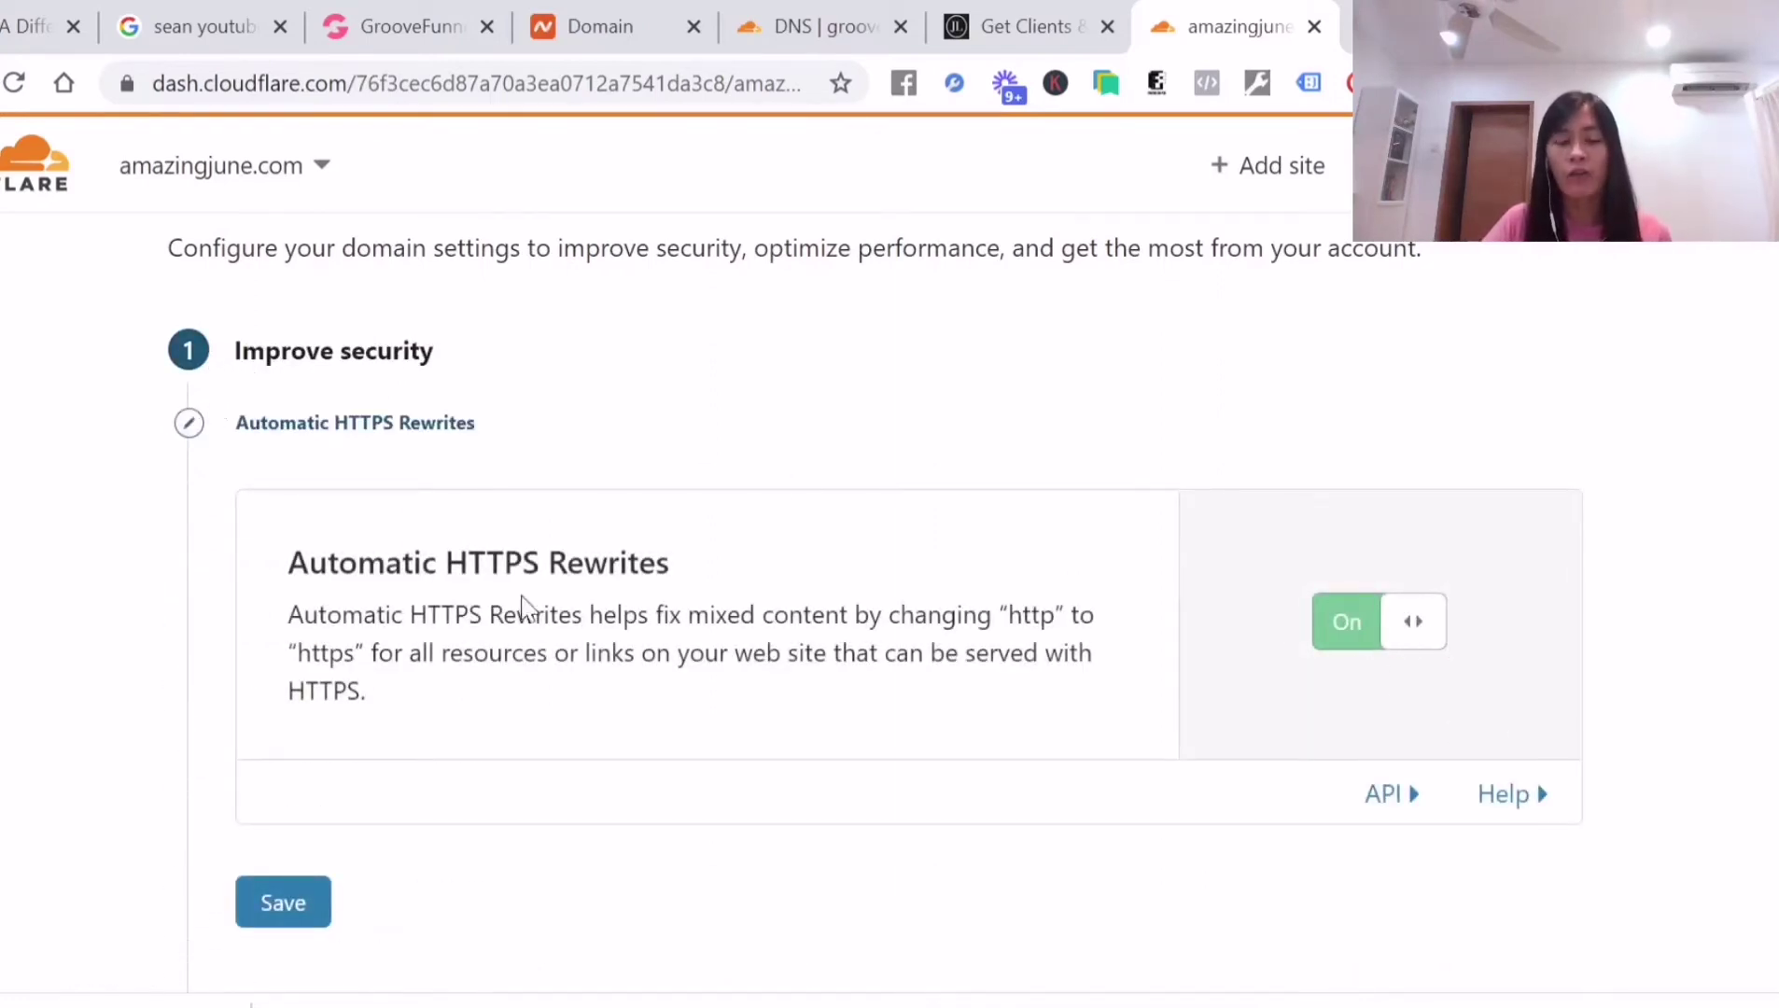
Keep Automatic HTTPS Rewrites on and save it
{"action": "left_click", "coordinate": [1368, 635]}
{"action": "left_click", "coordinate": [1419, 631]}
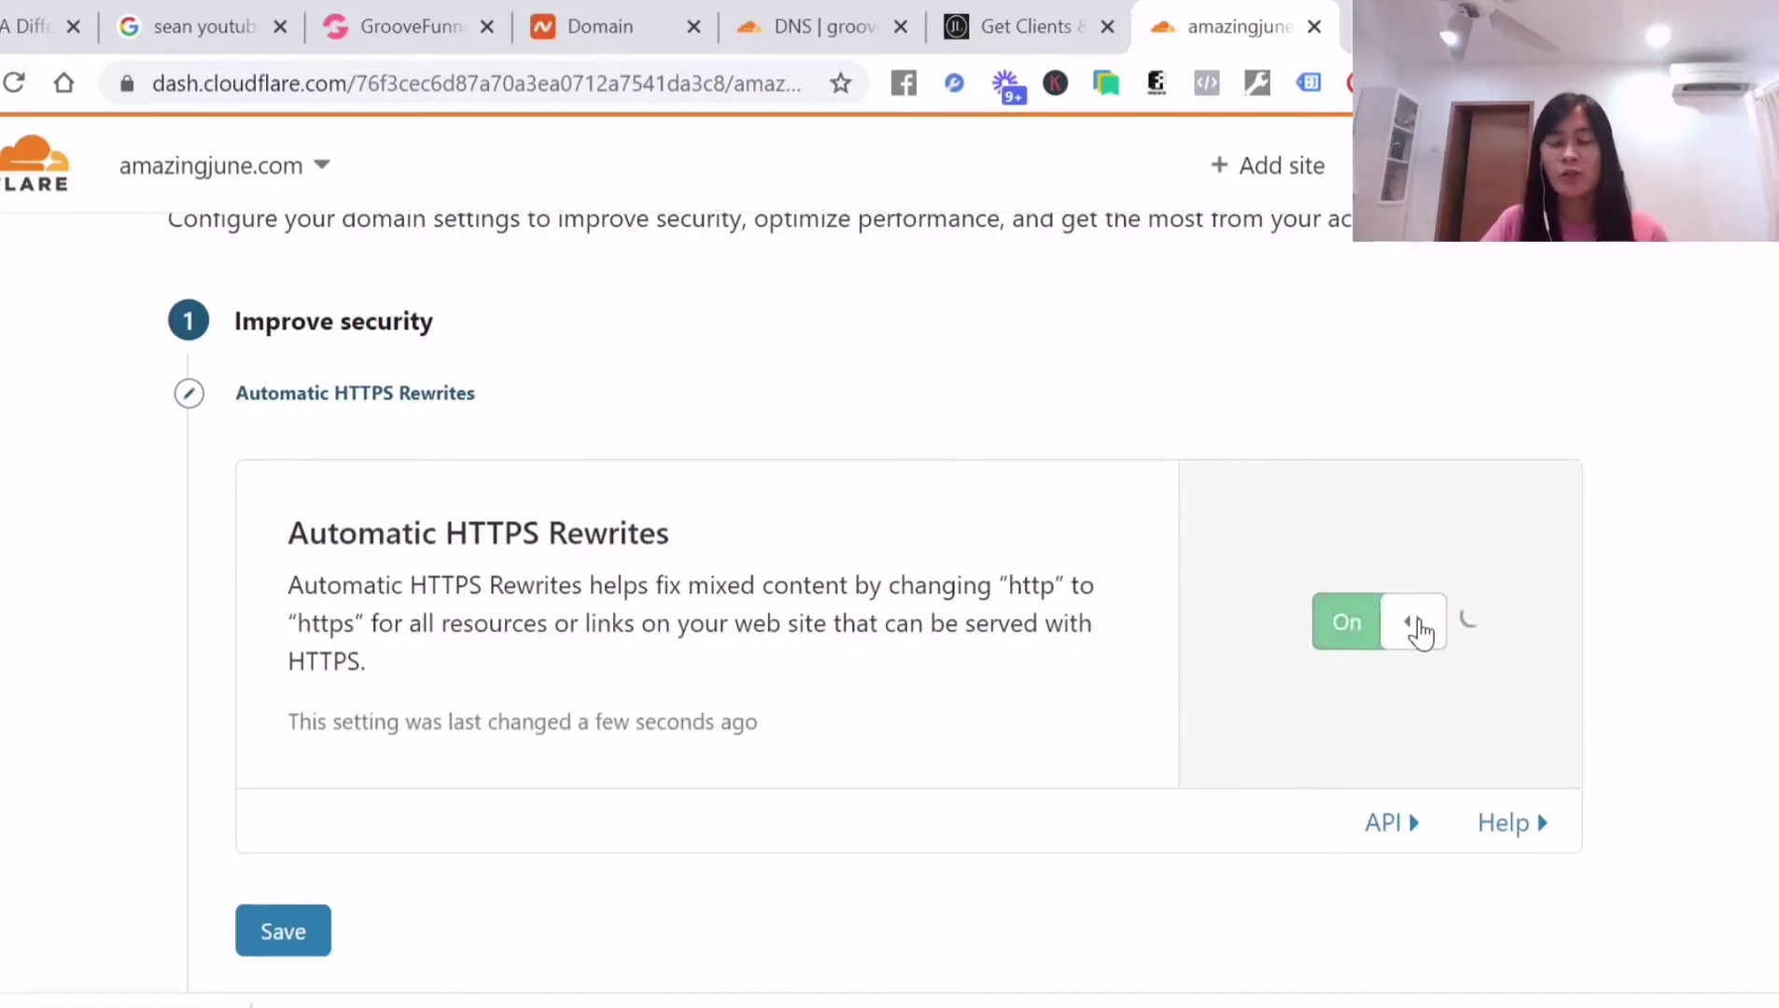
{"action": "scroll", "coordinate": [1171, 632], "scroll_direction": "down", "scroll_amount": 4}
{"action": "scroll", "coordinate": [1080, 615], "scroll_direction": "up", "scroll_amount": 3}
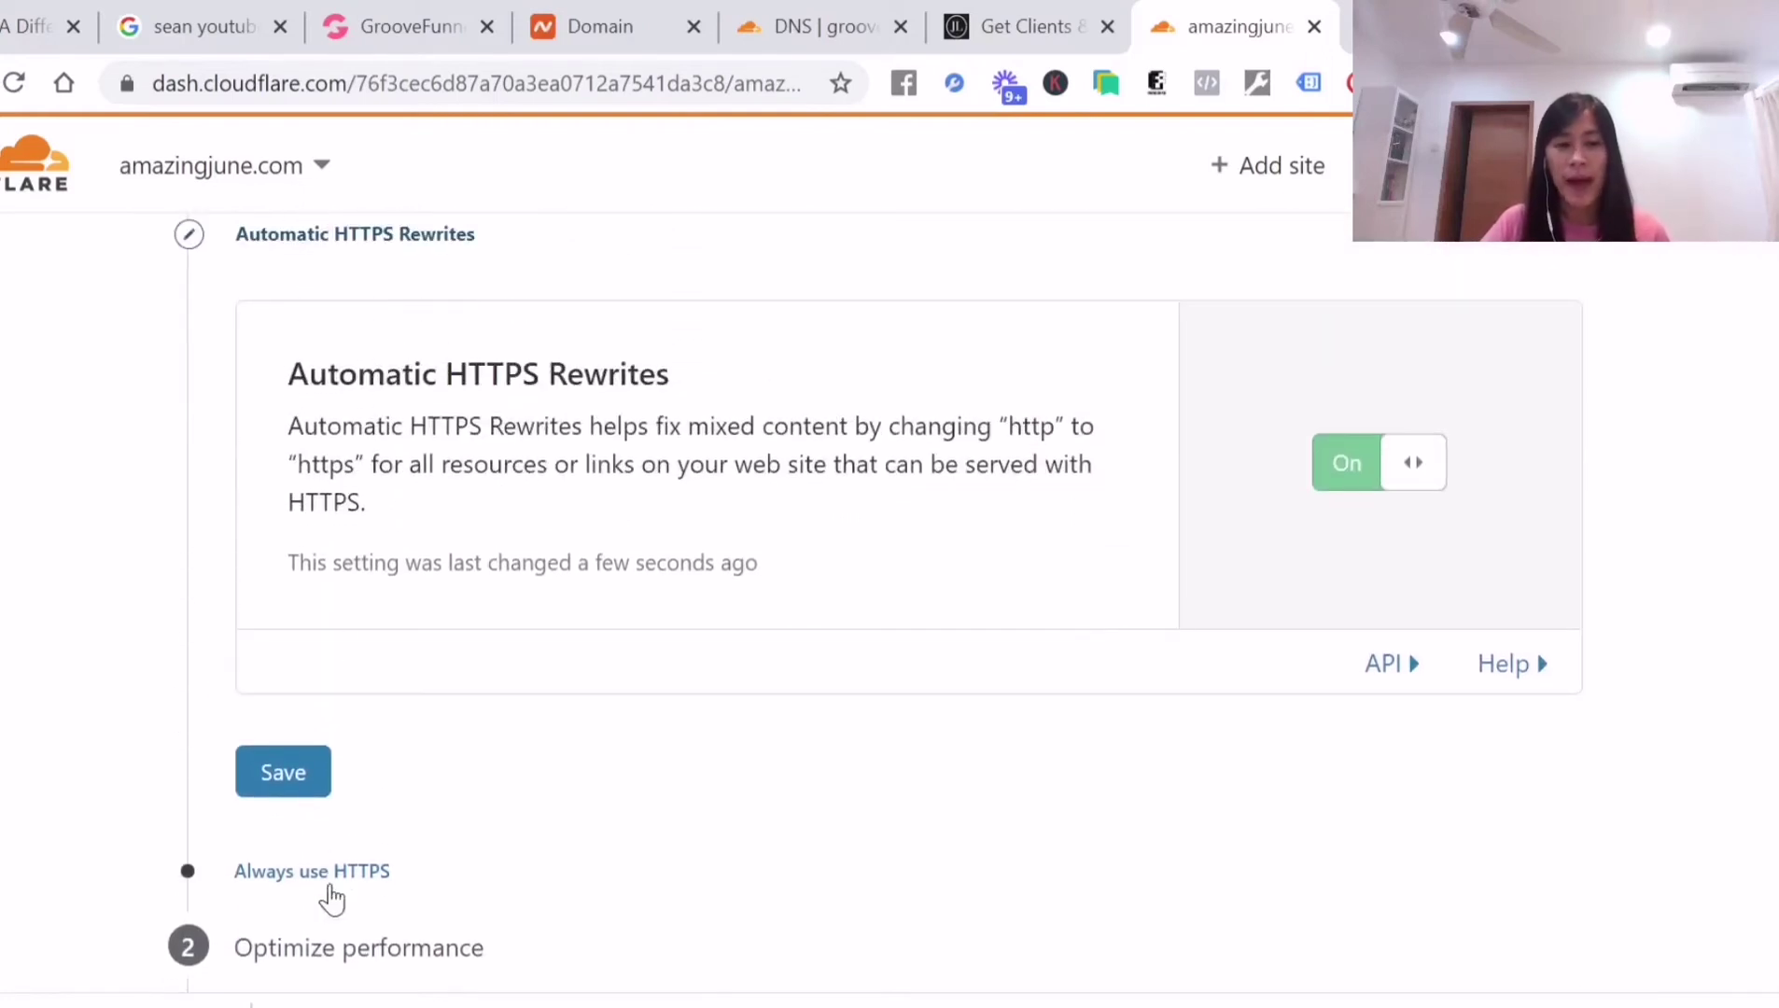
{"action": "left_click", "coordinate": [313, 797]}
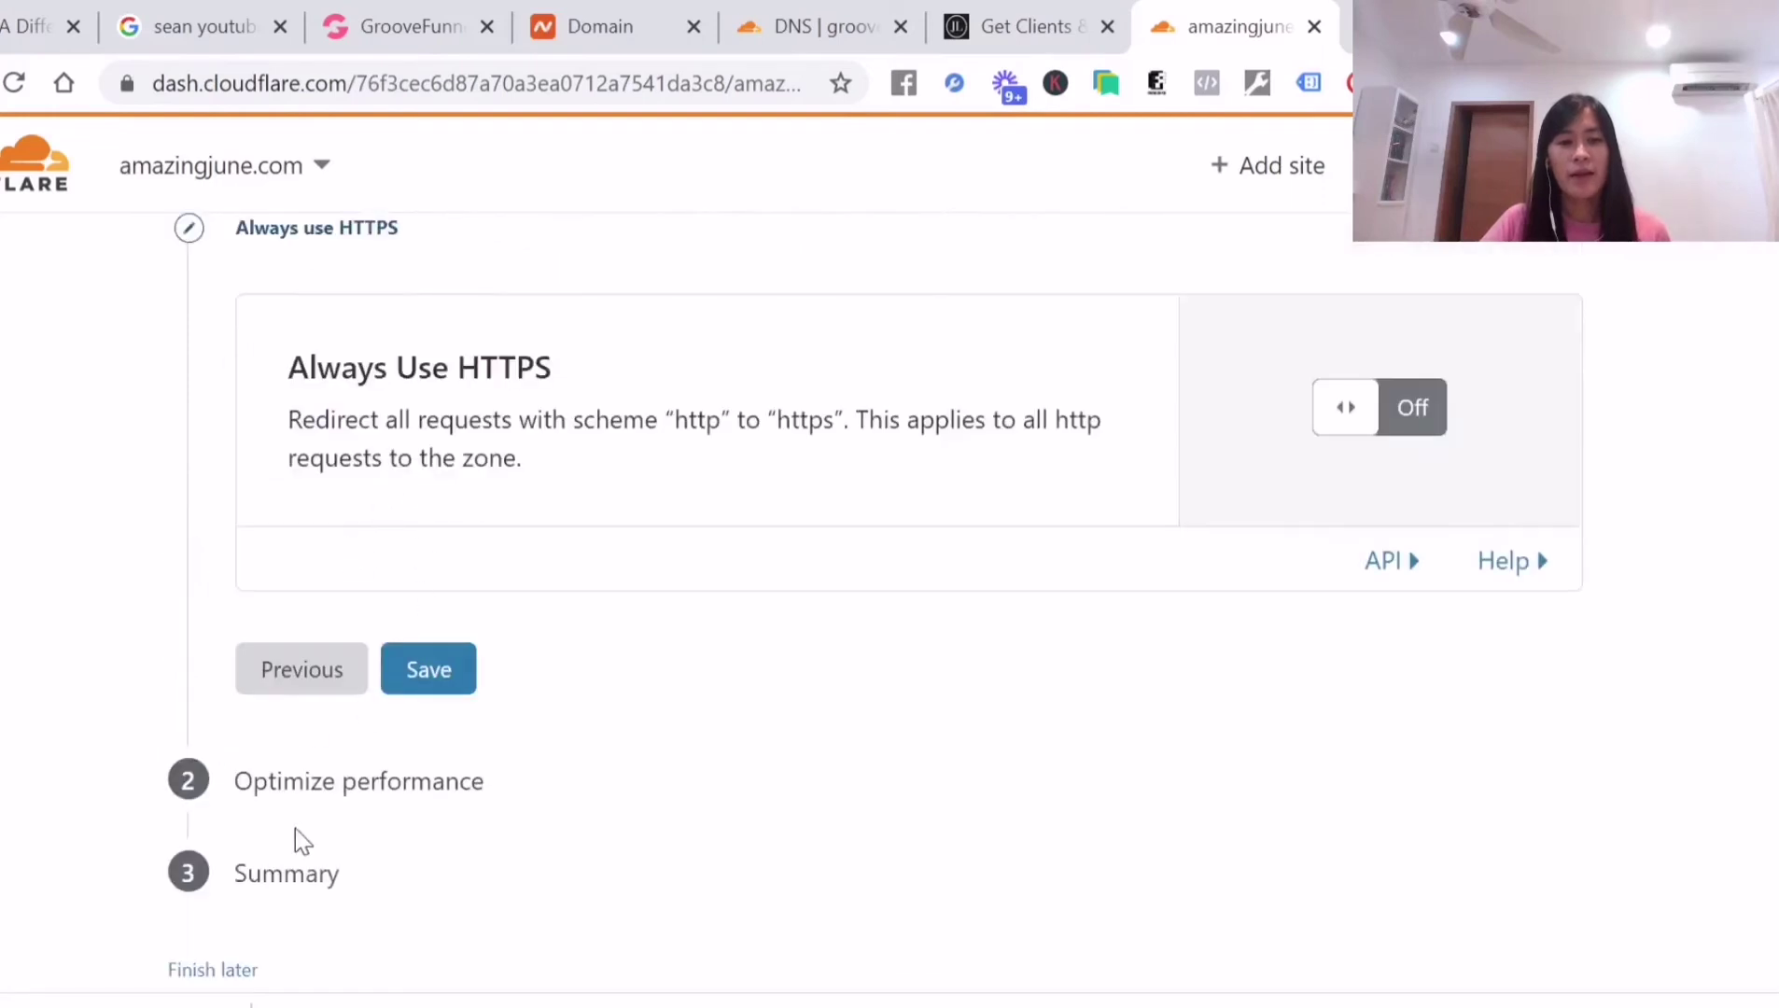
{"action": "left_click", "coordinate": [453, 679]}
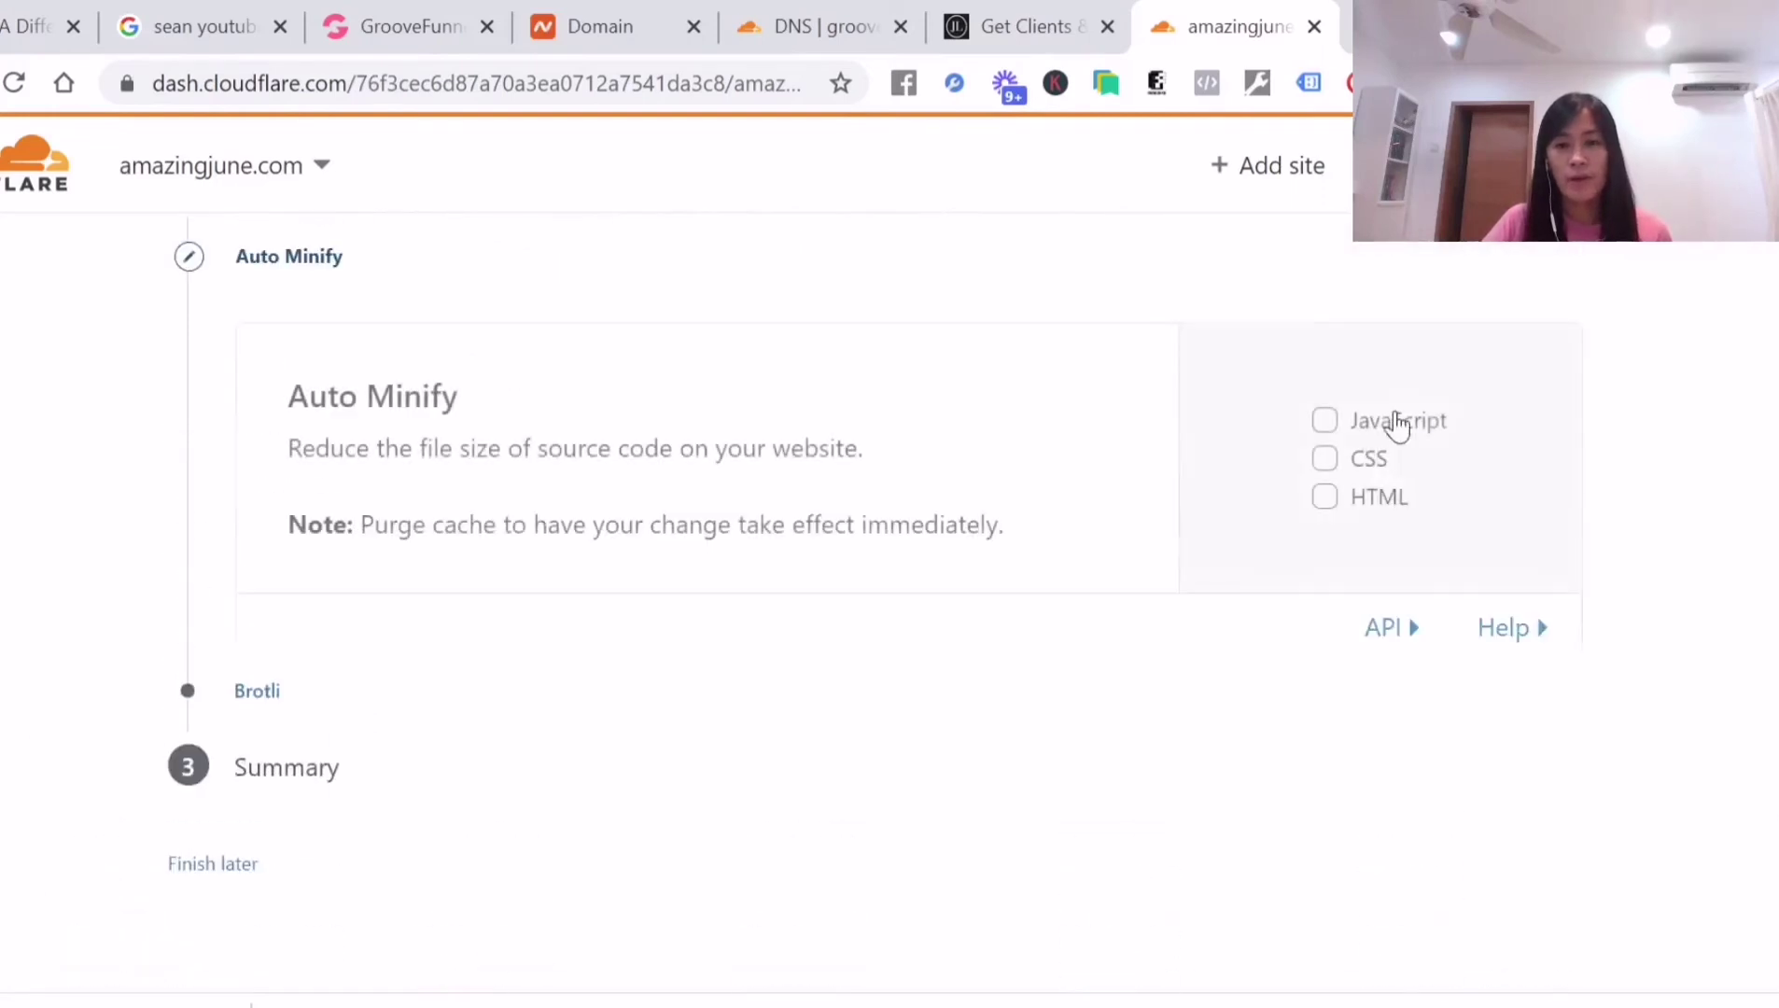
{"action": "scroll", "coordinate": [393, 646], "scroll_direction": "down", "scroll_amount": 4}
Turn Always Use HTTPS on and save it
{"action": "left_click", "coordinate": [297, 739]}
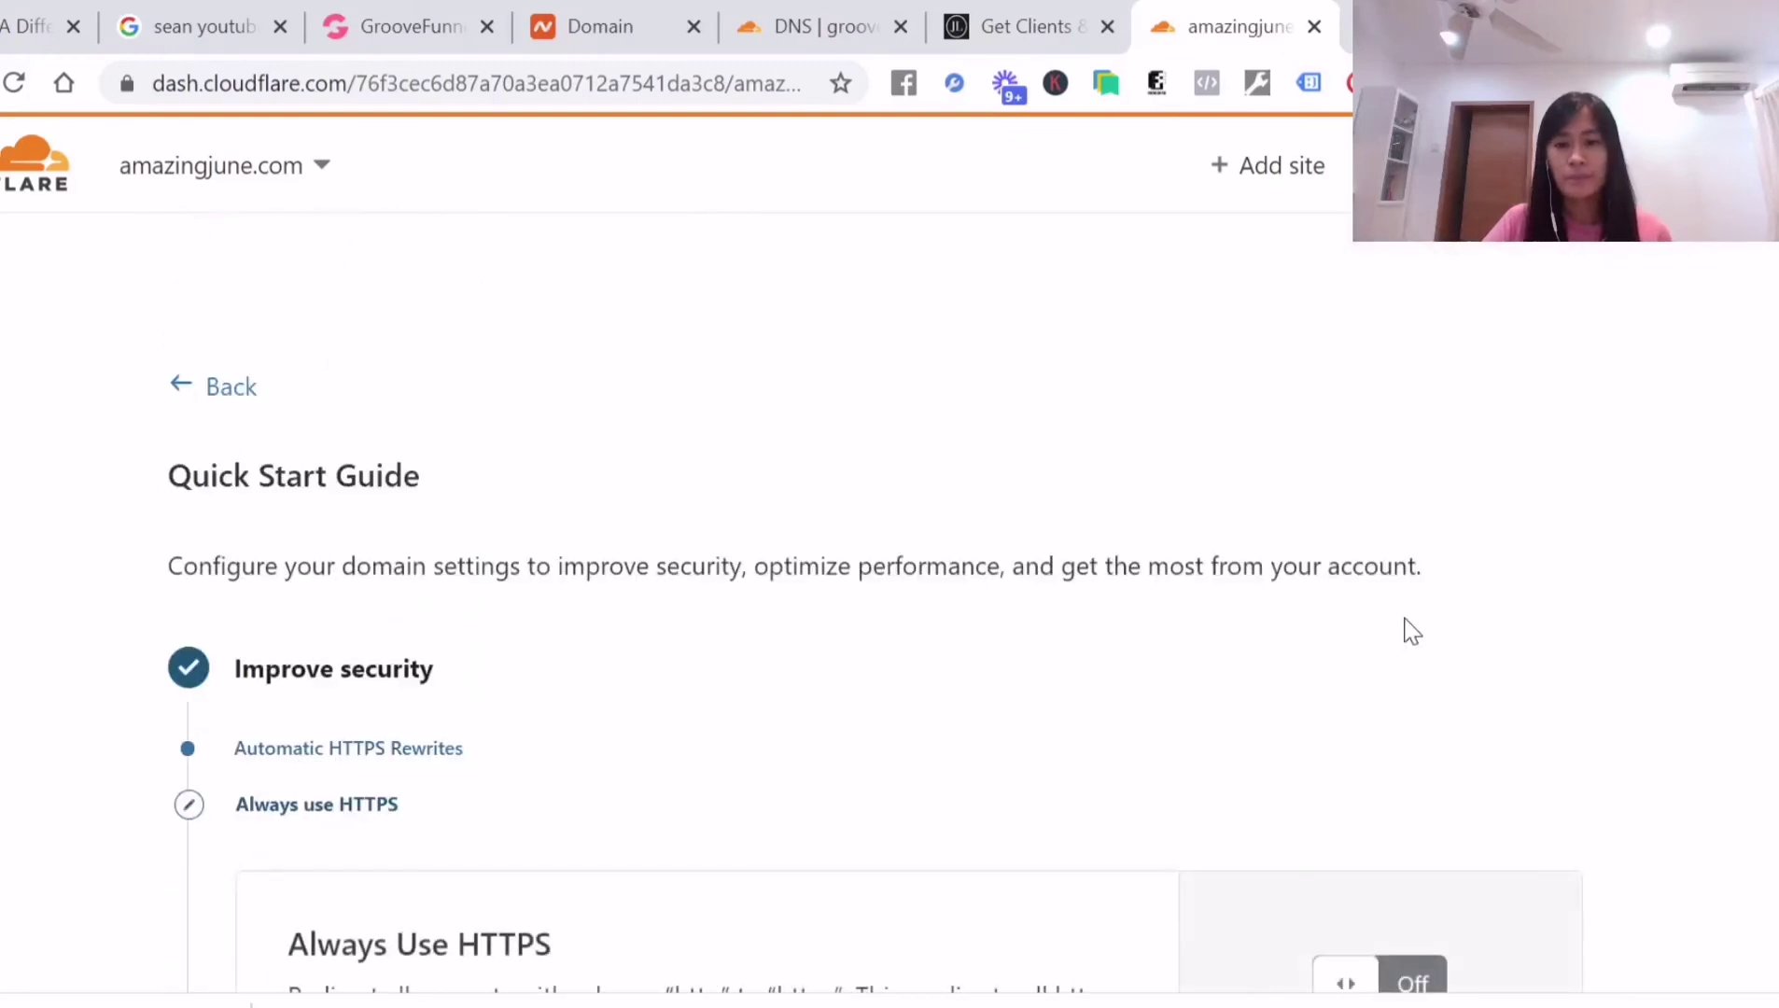
{"action": "scroll", "coordinate": [1400, 635], "scroll_direction": "down", "scroll_amount": 3}
{"action": "left_click", "coordinate": [1412, 665]}
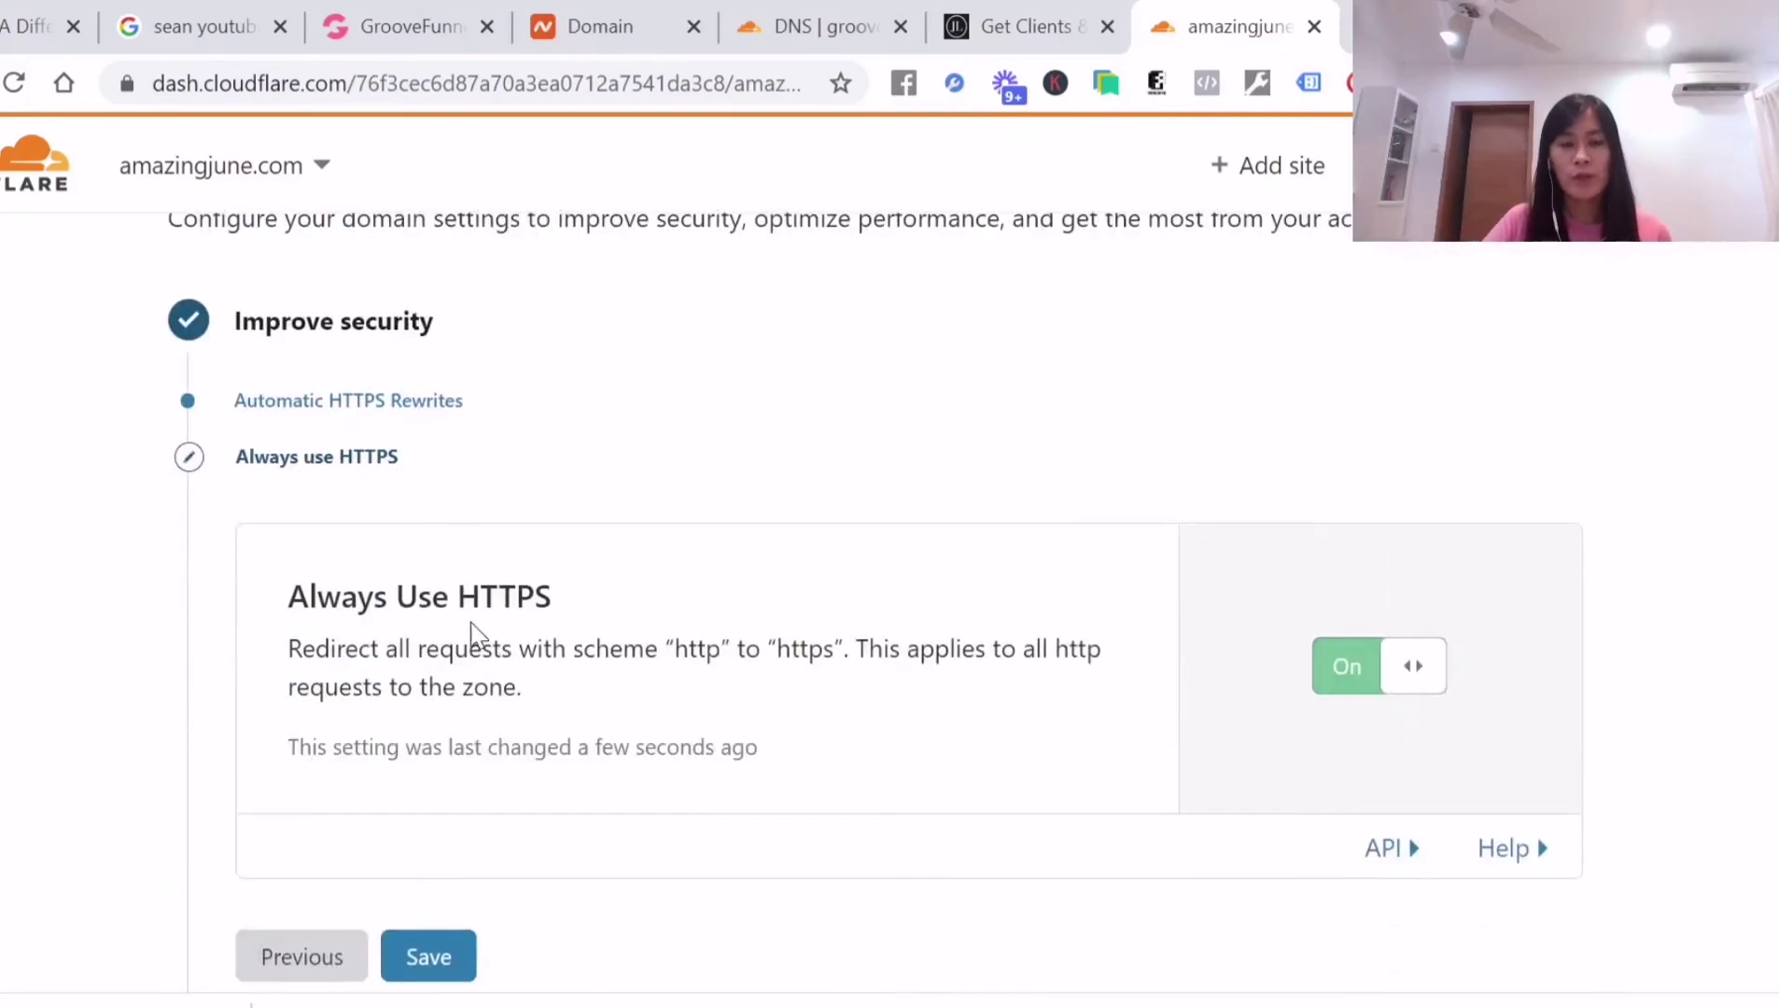
{"action": "scroll", "coordinate": [616, 624], "scroll_direction": "down", "scroll_amount": 3}
{"action": "left_click", "coordinate": [457, 653]}
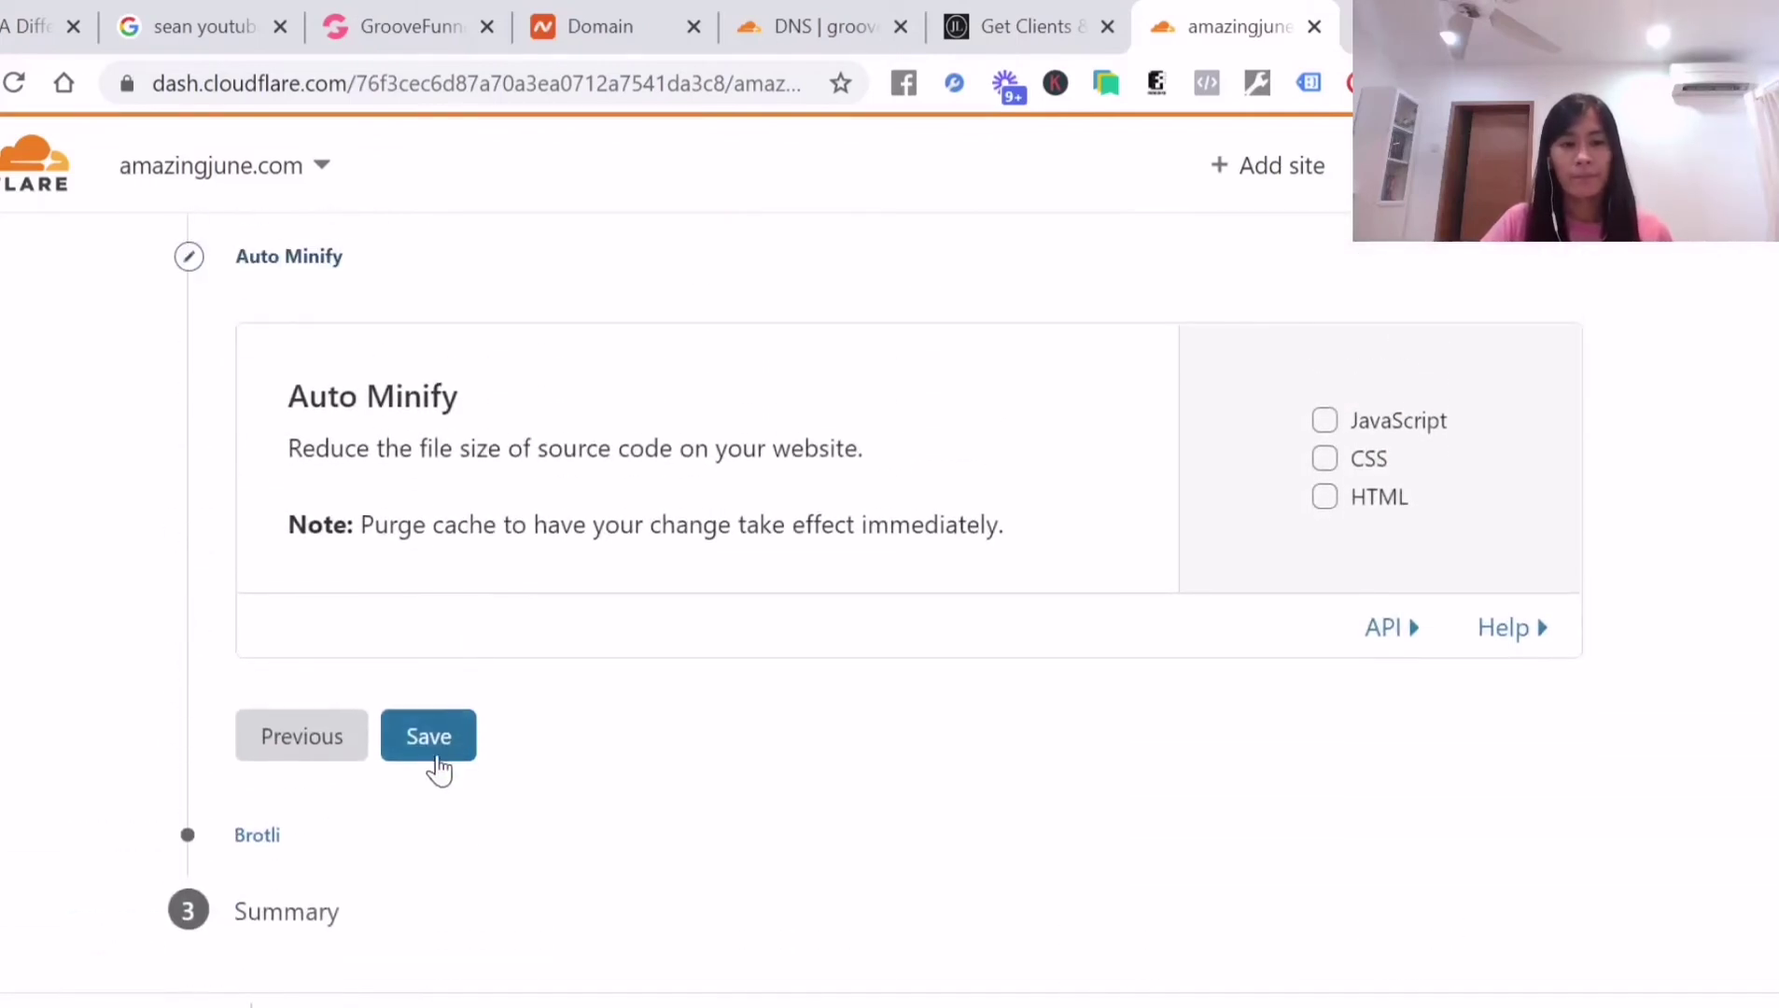
Save Auto Minify with nothing selected and Brotli on, then finish the guide
{"action": "left_click", "coordinate": [436, 760]}
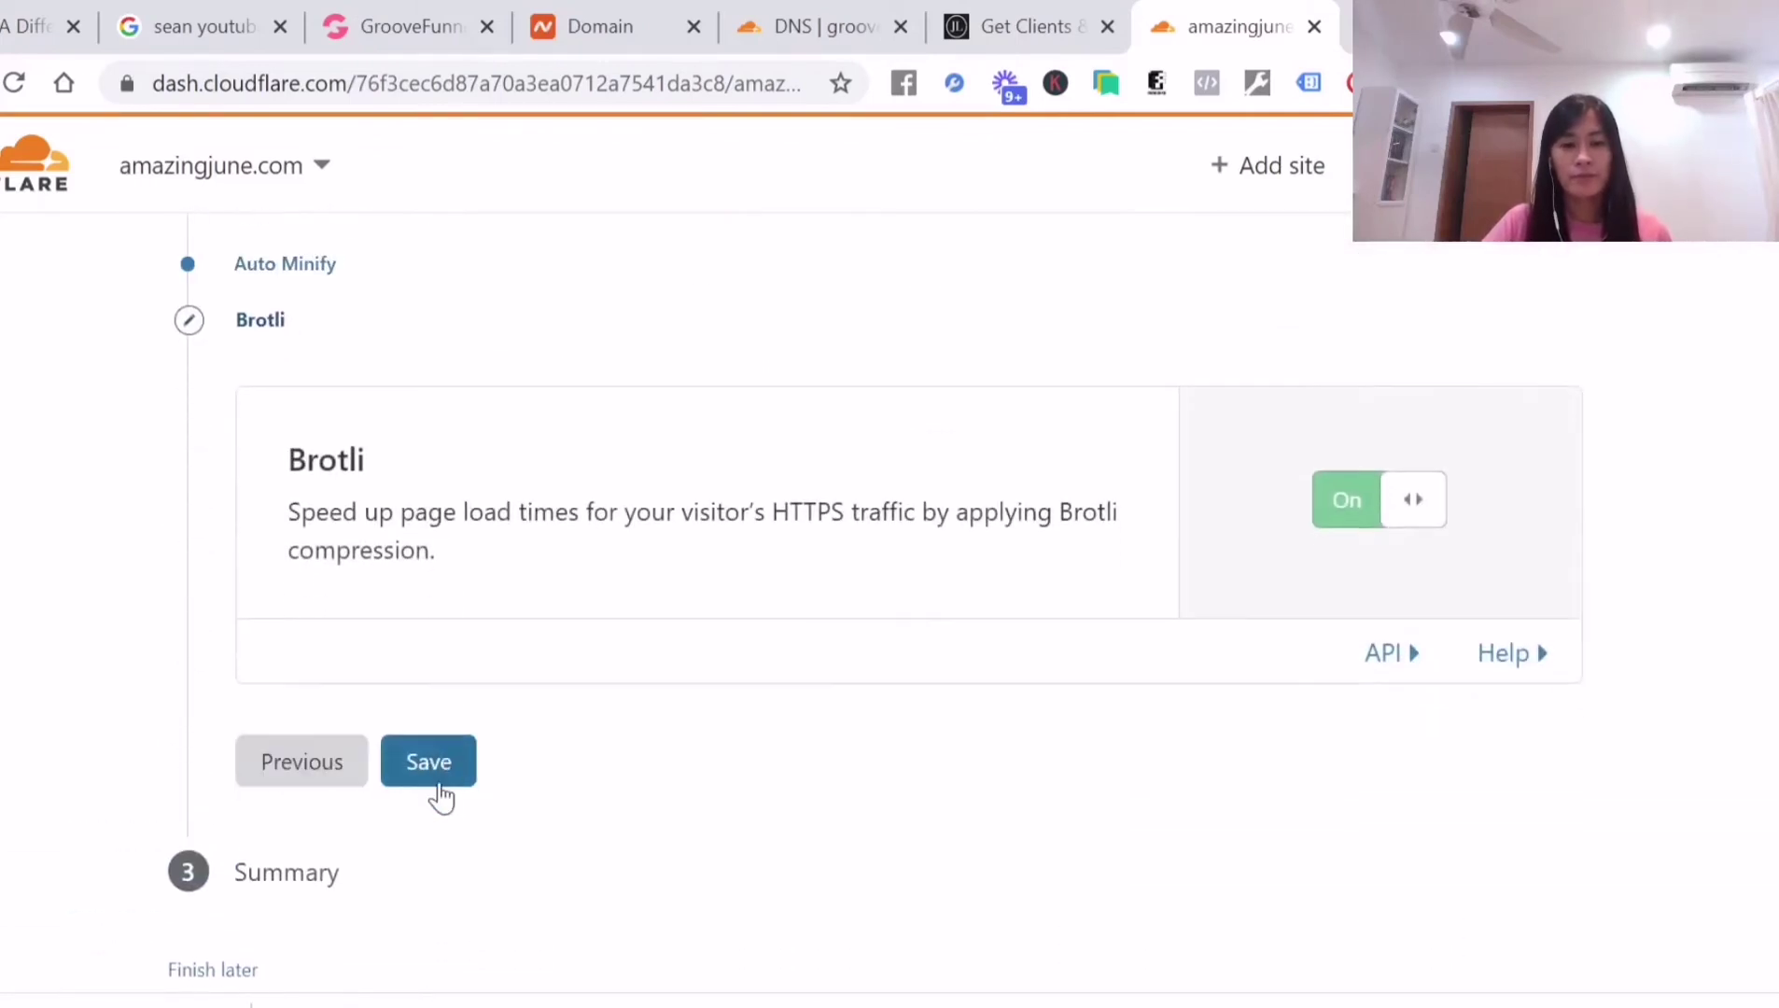
{"action": "left_click", "coordinate": [444, 776]}
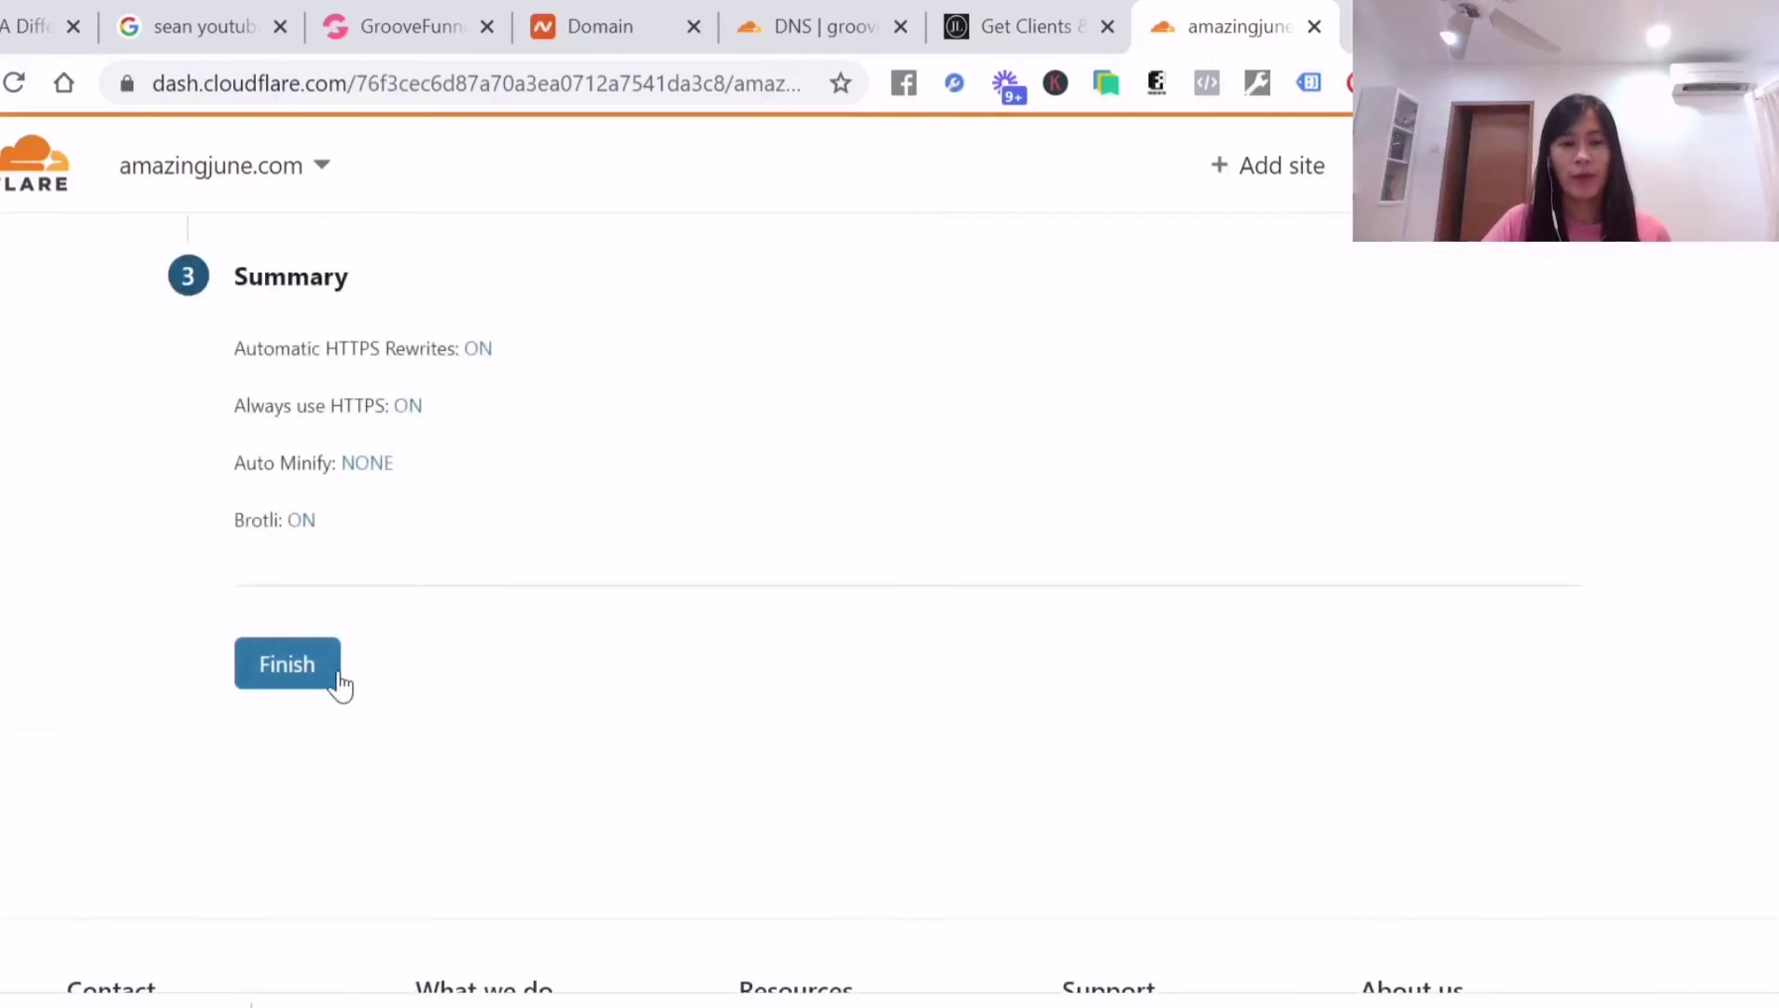
{"action": "left_click", "coordinate": [286, 665]}
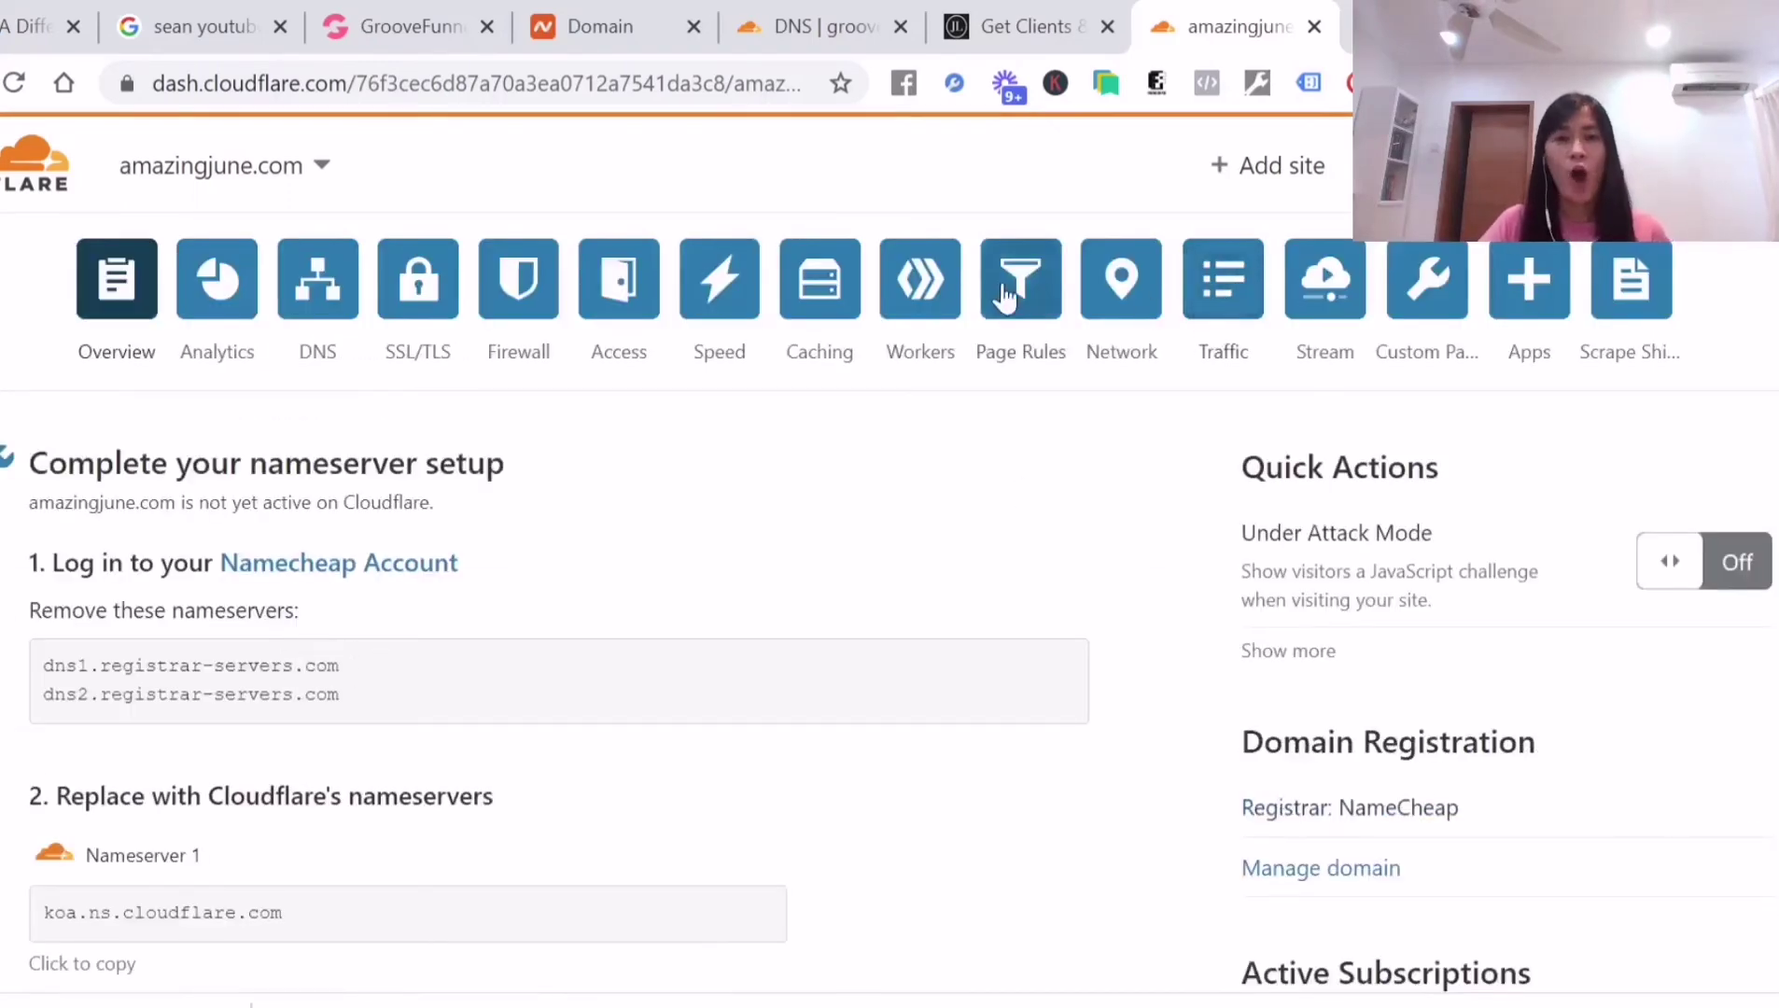
Republish the GrooveFunnels page to amazingjune.com
{"action": "left_click", "coordinate": [1034, 37]}
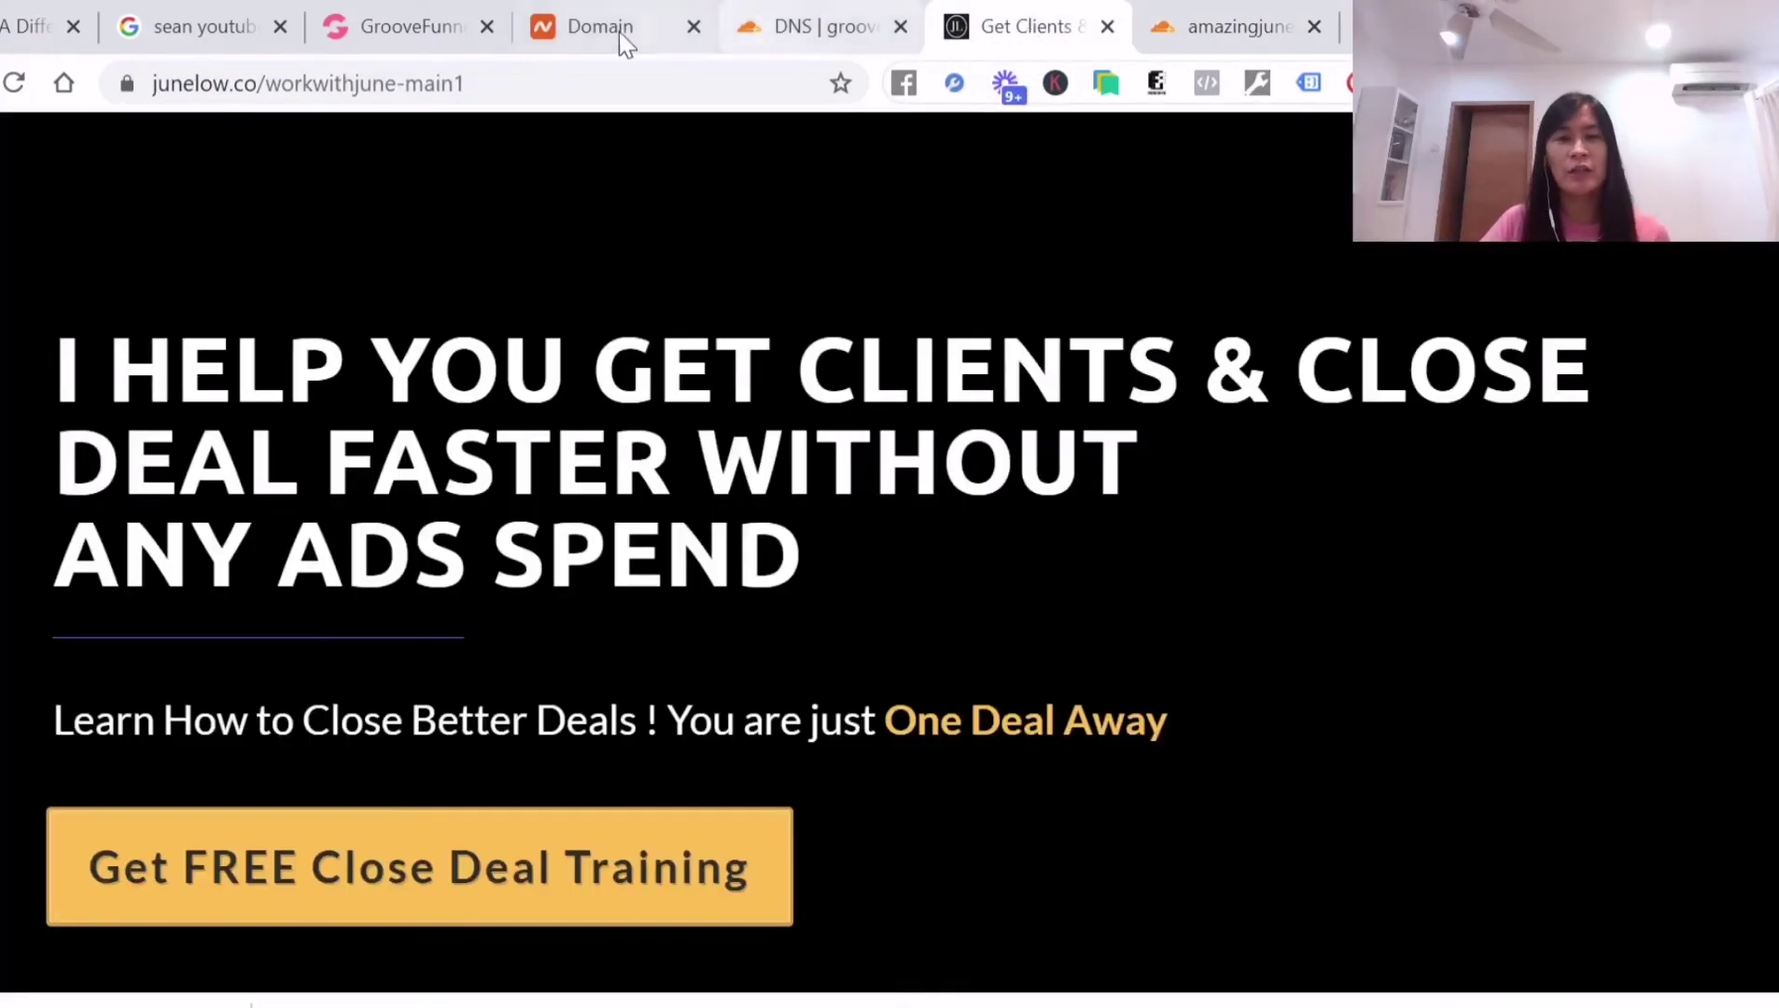
{"action": "left_click", "coordinate": [374, 27]}
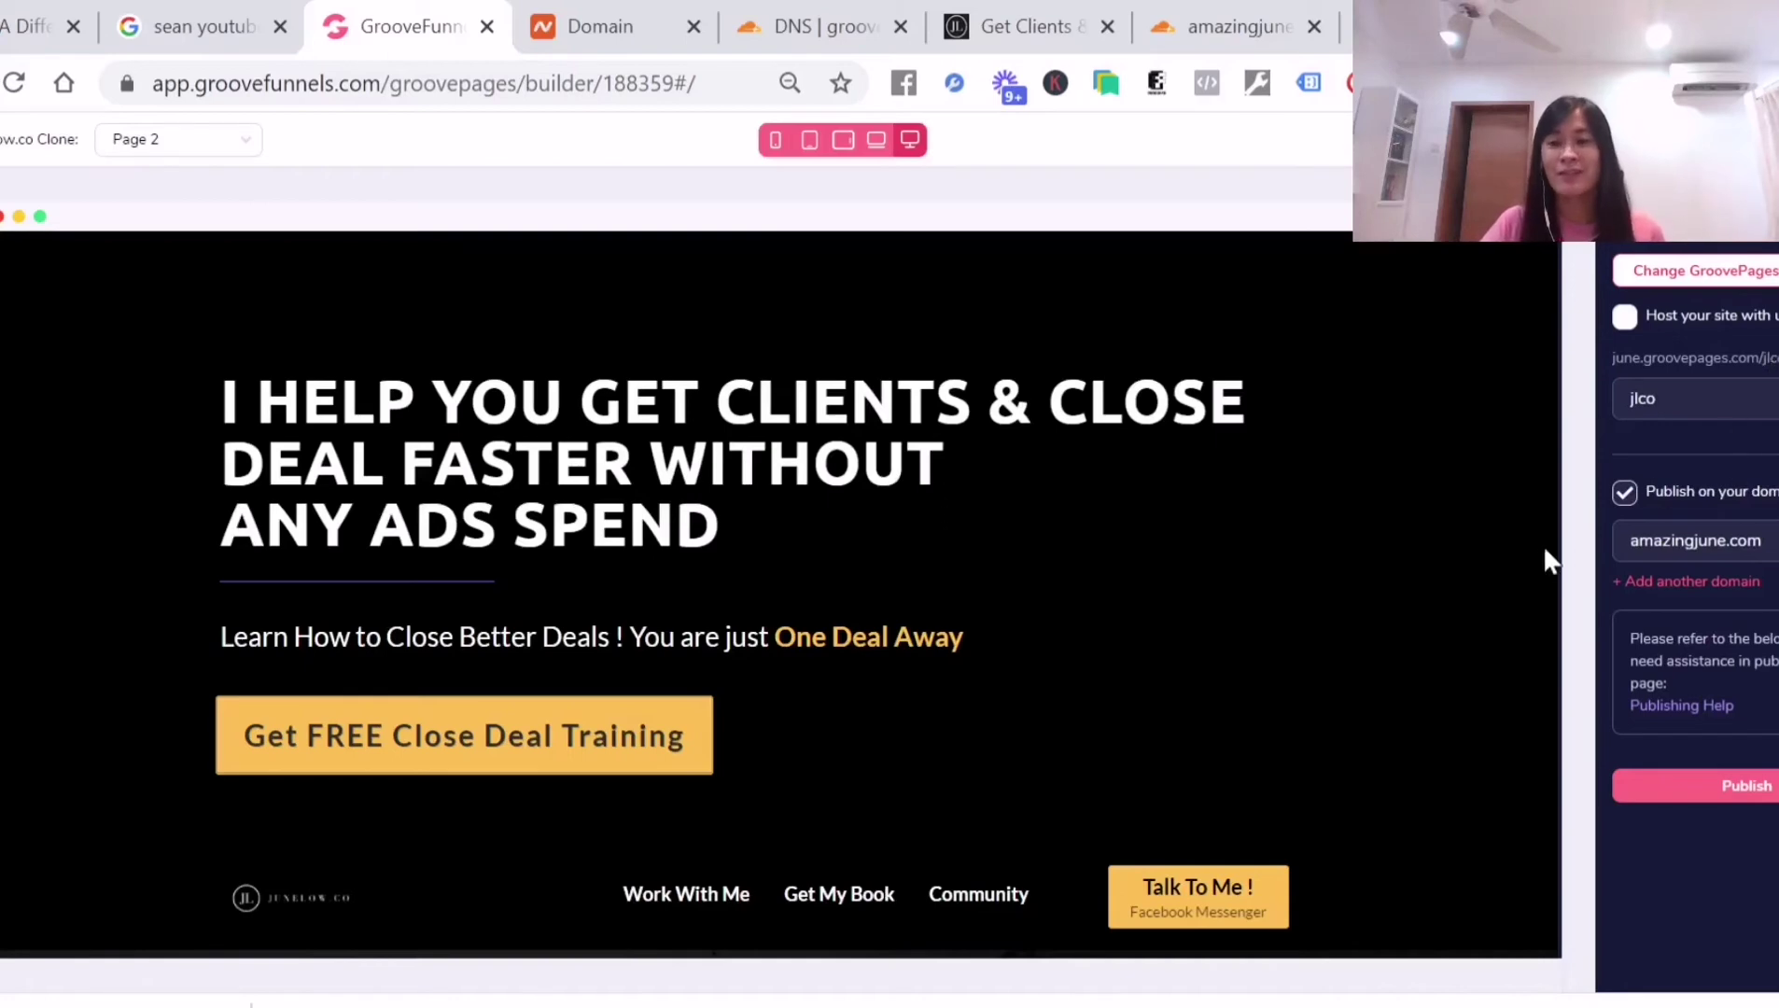
{"action": "left_click", "coordinate": [1759, 803]}
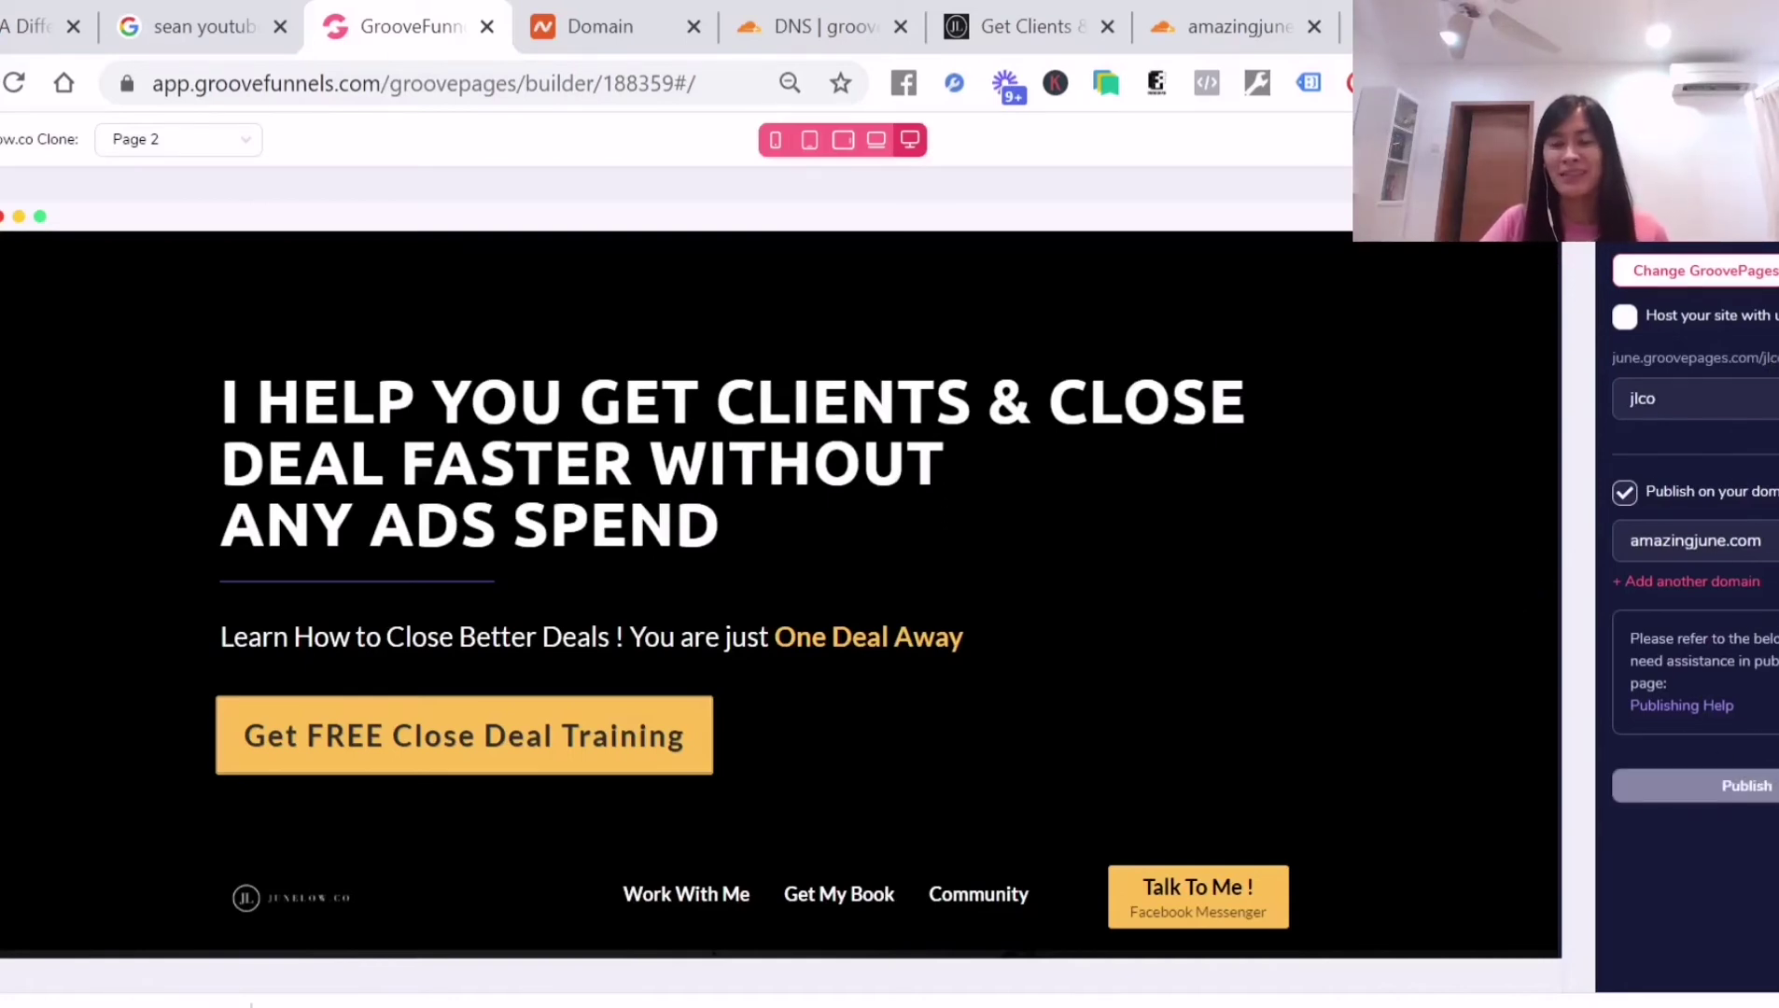
Copy the amazingjune.com domain and load it in a new tab
{"action": "left_click_drag", "start_coordinate": [1763, 540], "coordinate": [1604, 545]}
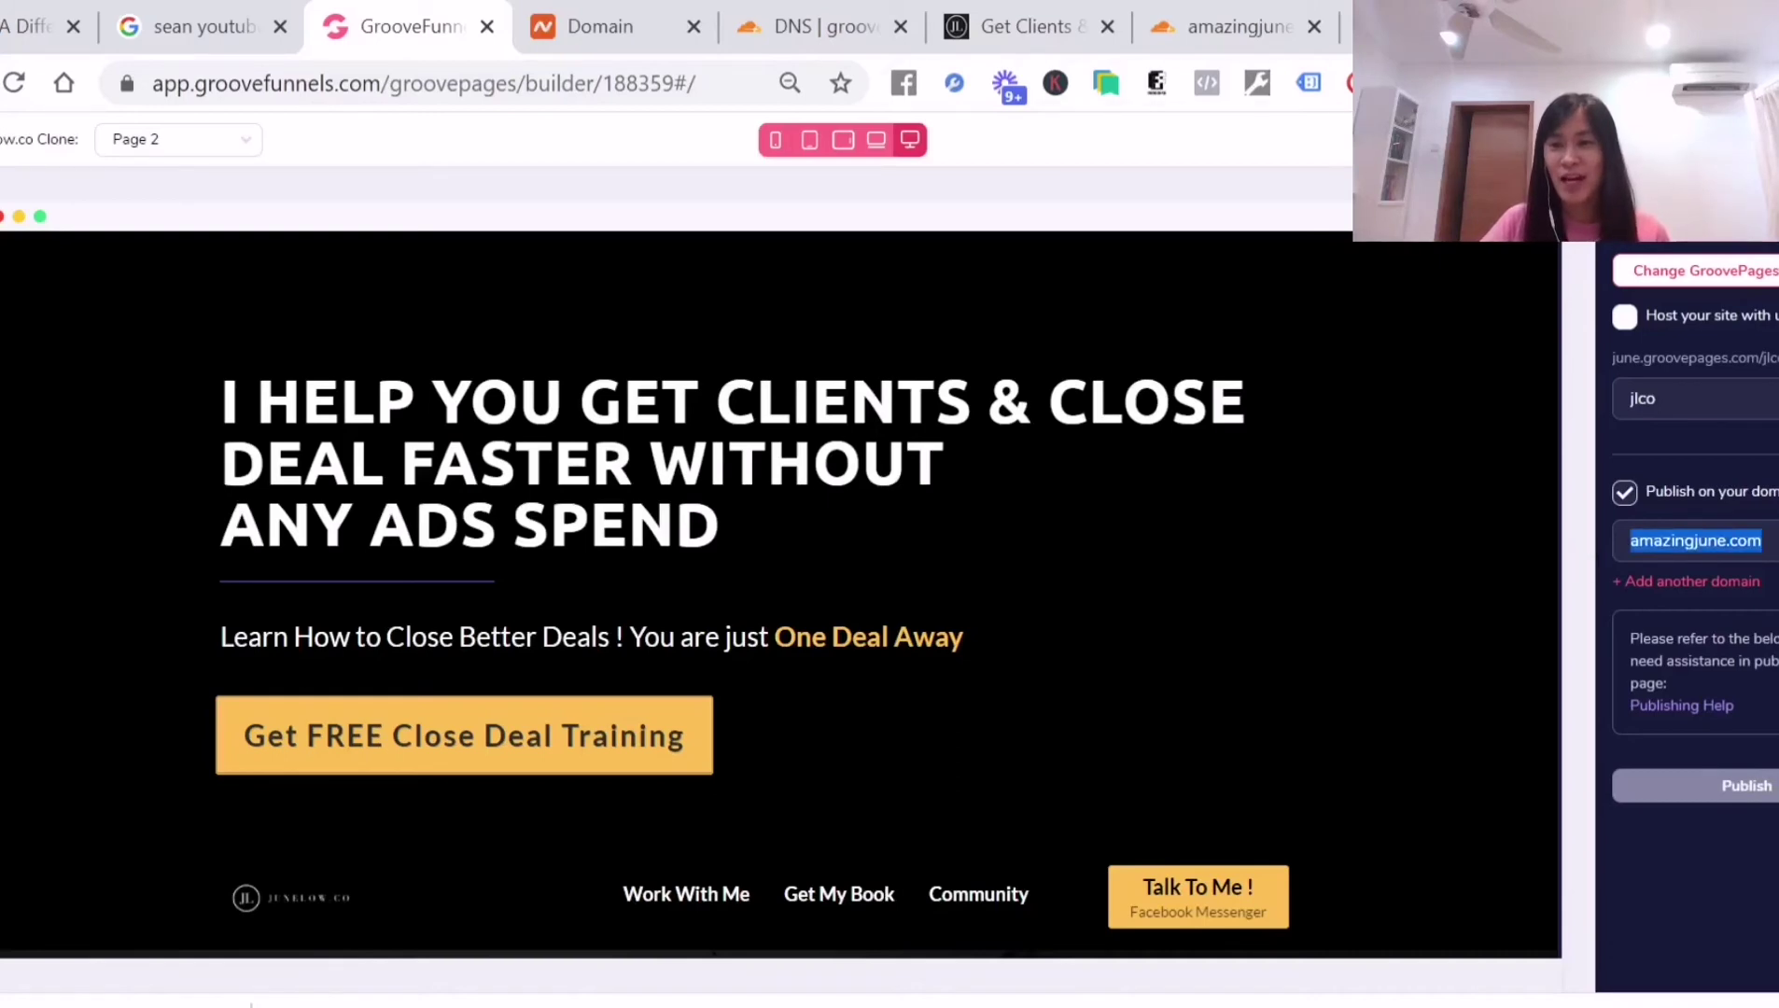
{"action": "key", "text": "ctrl+c"}
{"action": "key", "text": "ctrl+t"}
{"action": "key", "text": "ctrl+v"}
{"action": "key", "text": "Return"}
{"action": "key", "text": "F5"}
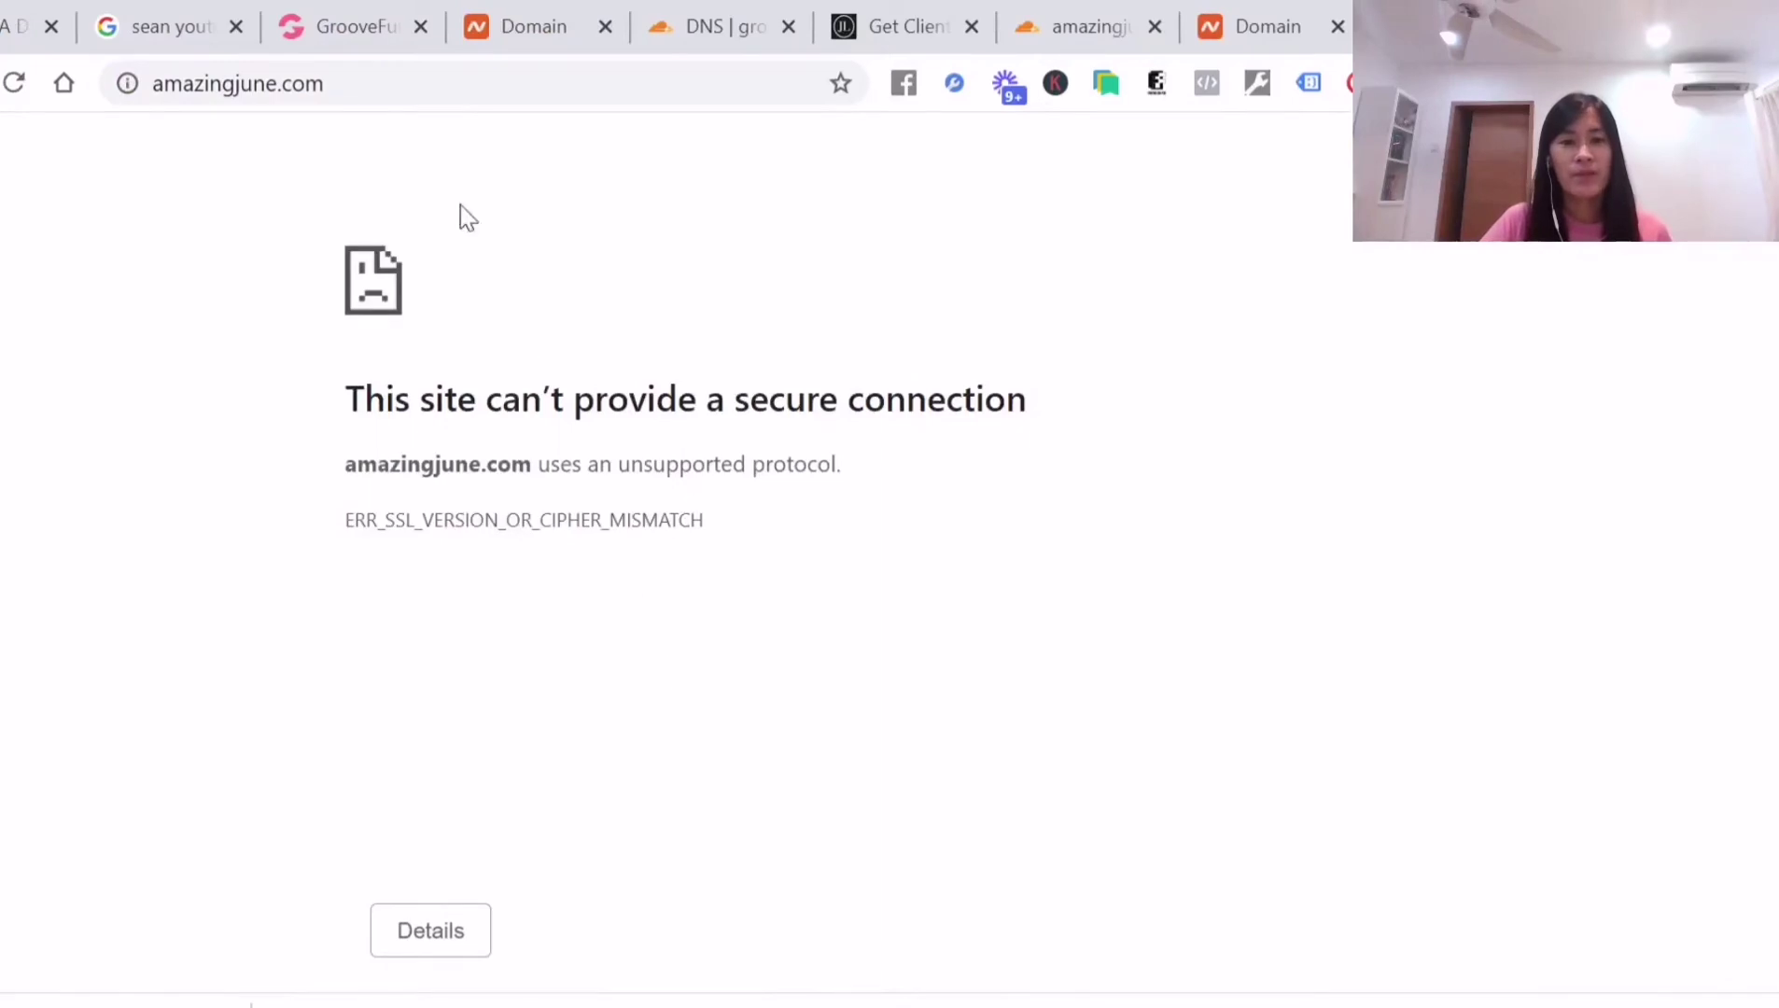
{"action": "left_click", "coordinate": [338, 84]}
{"action": "type", "text": "ww.am"}
{"action": "key", "text": "BackSpace"}
{"action": "key", "text": "BackSpace"}
{"action": "key", "text": "BackSpace"}
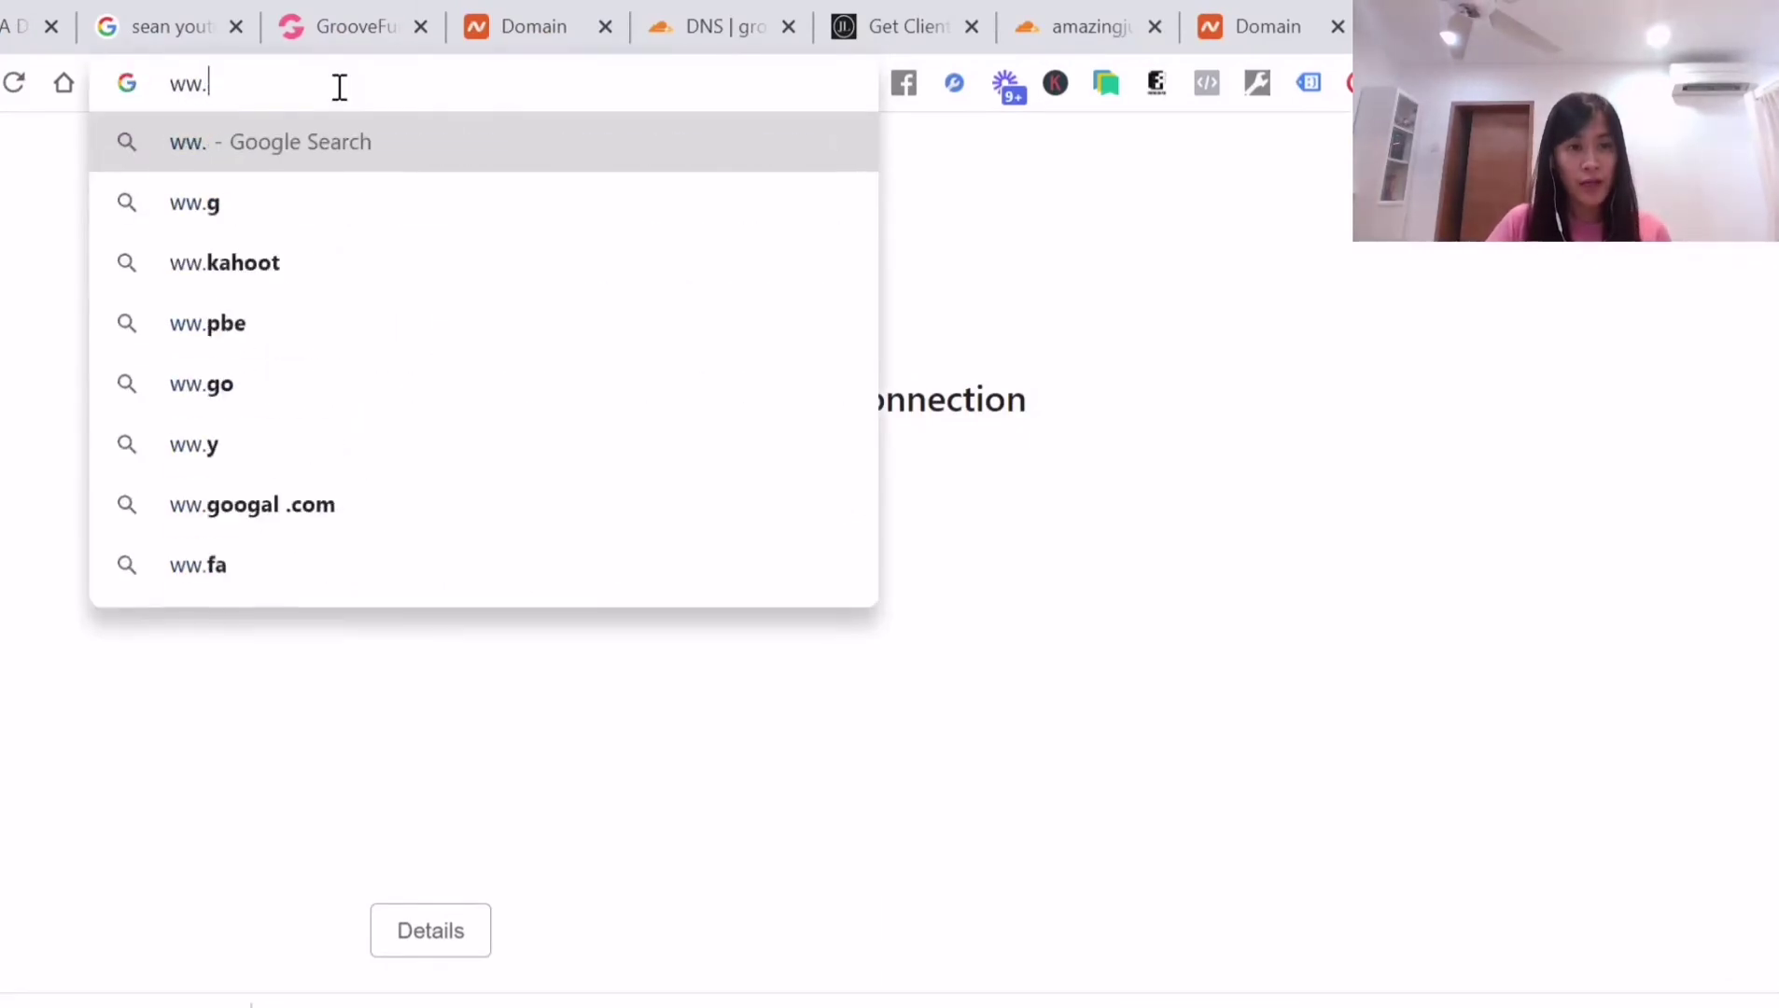
{"action": "type", "text": "w.a"}
{"action": "type", "text": "na"}
{"action": "key", "text": "BackSpace"}
{"action": "key", "text": "BackSpace"}
{"action": "type", "text": "mazingjune.com"}
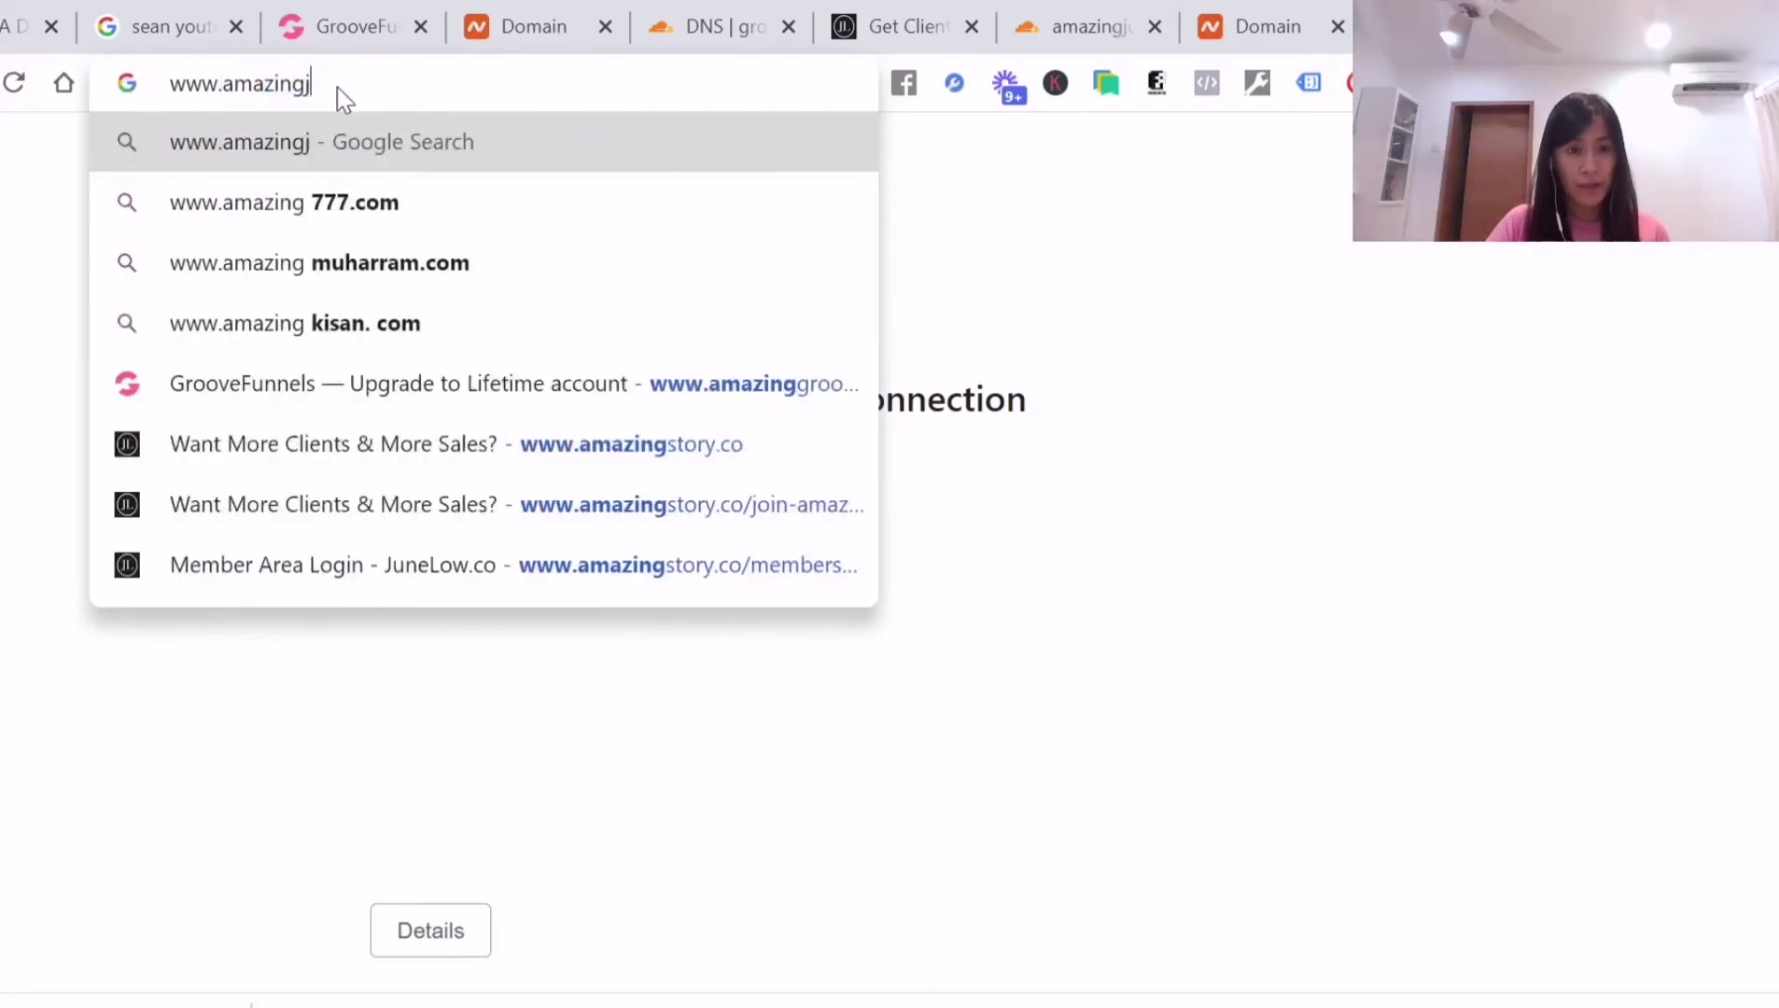
{"action": "key", "text": "Return"}
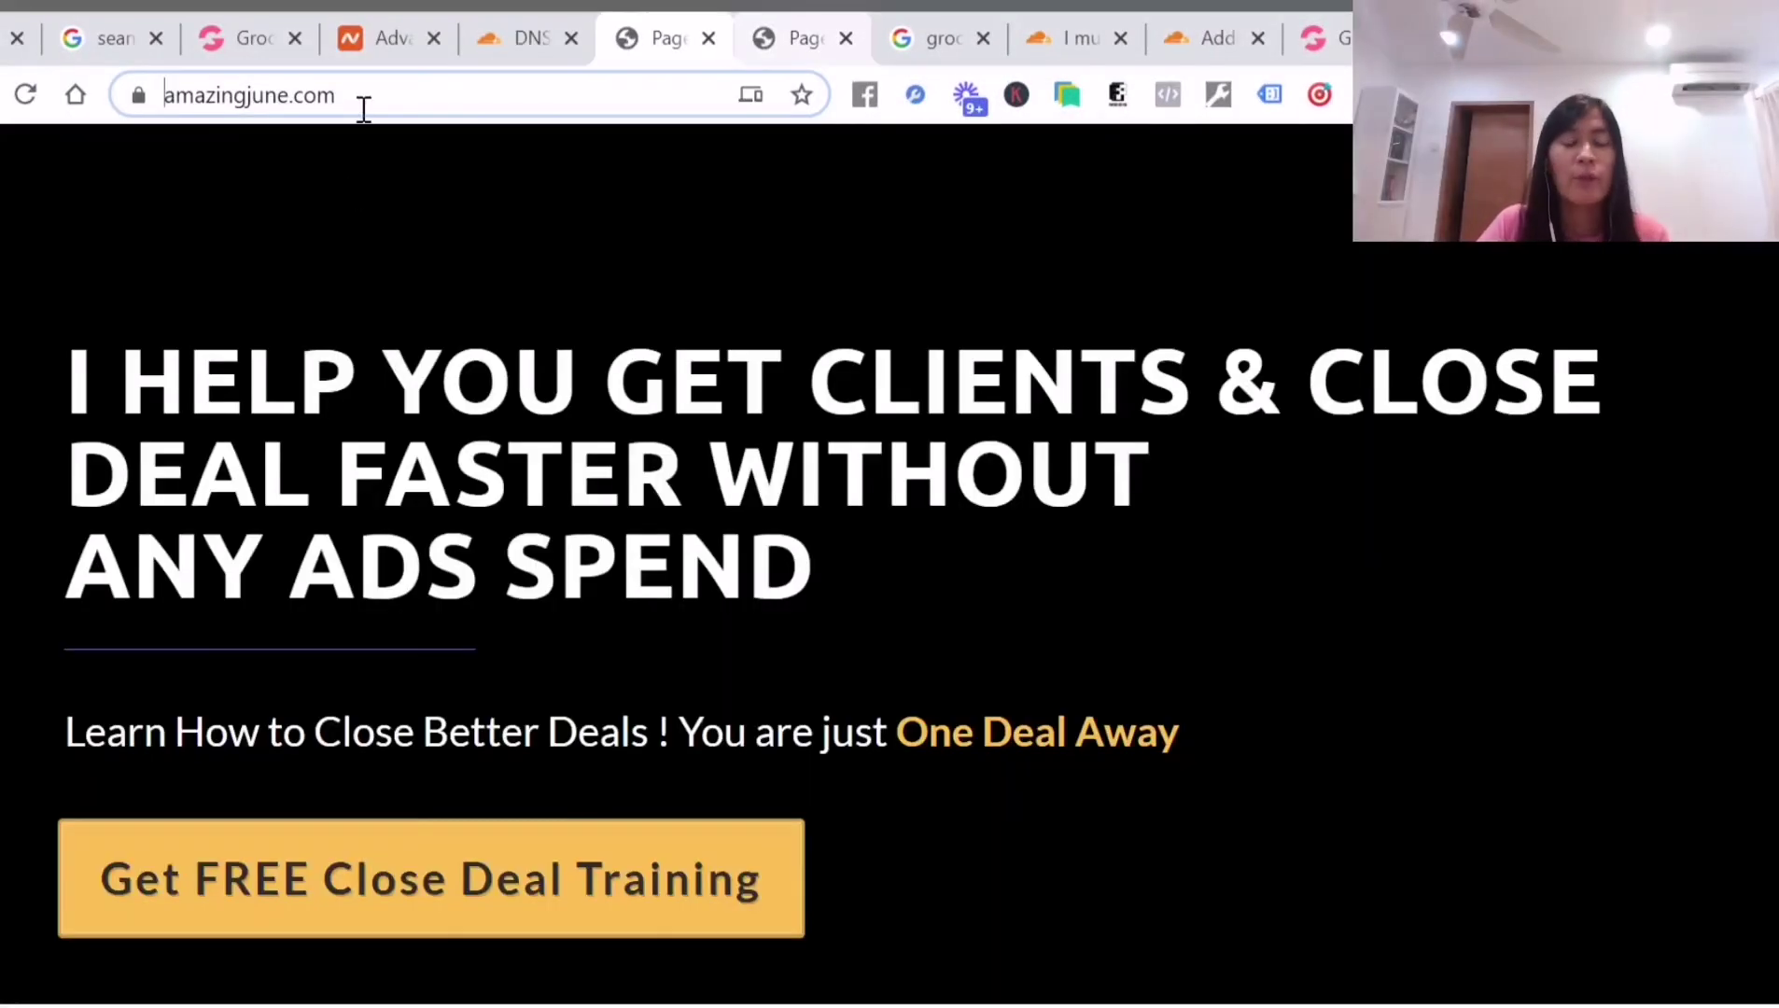
Load amazingjune.com to see the close-deals landing page
{"action": "left_click", "coordinate": [366, 107]}
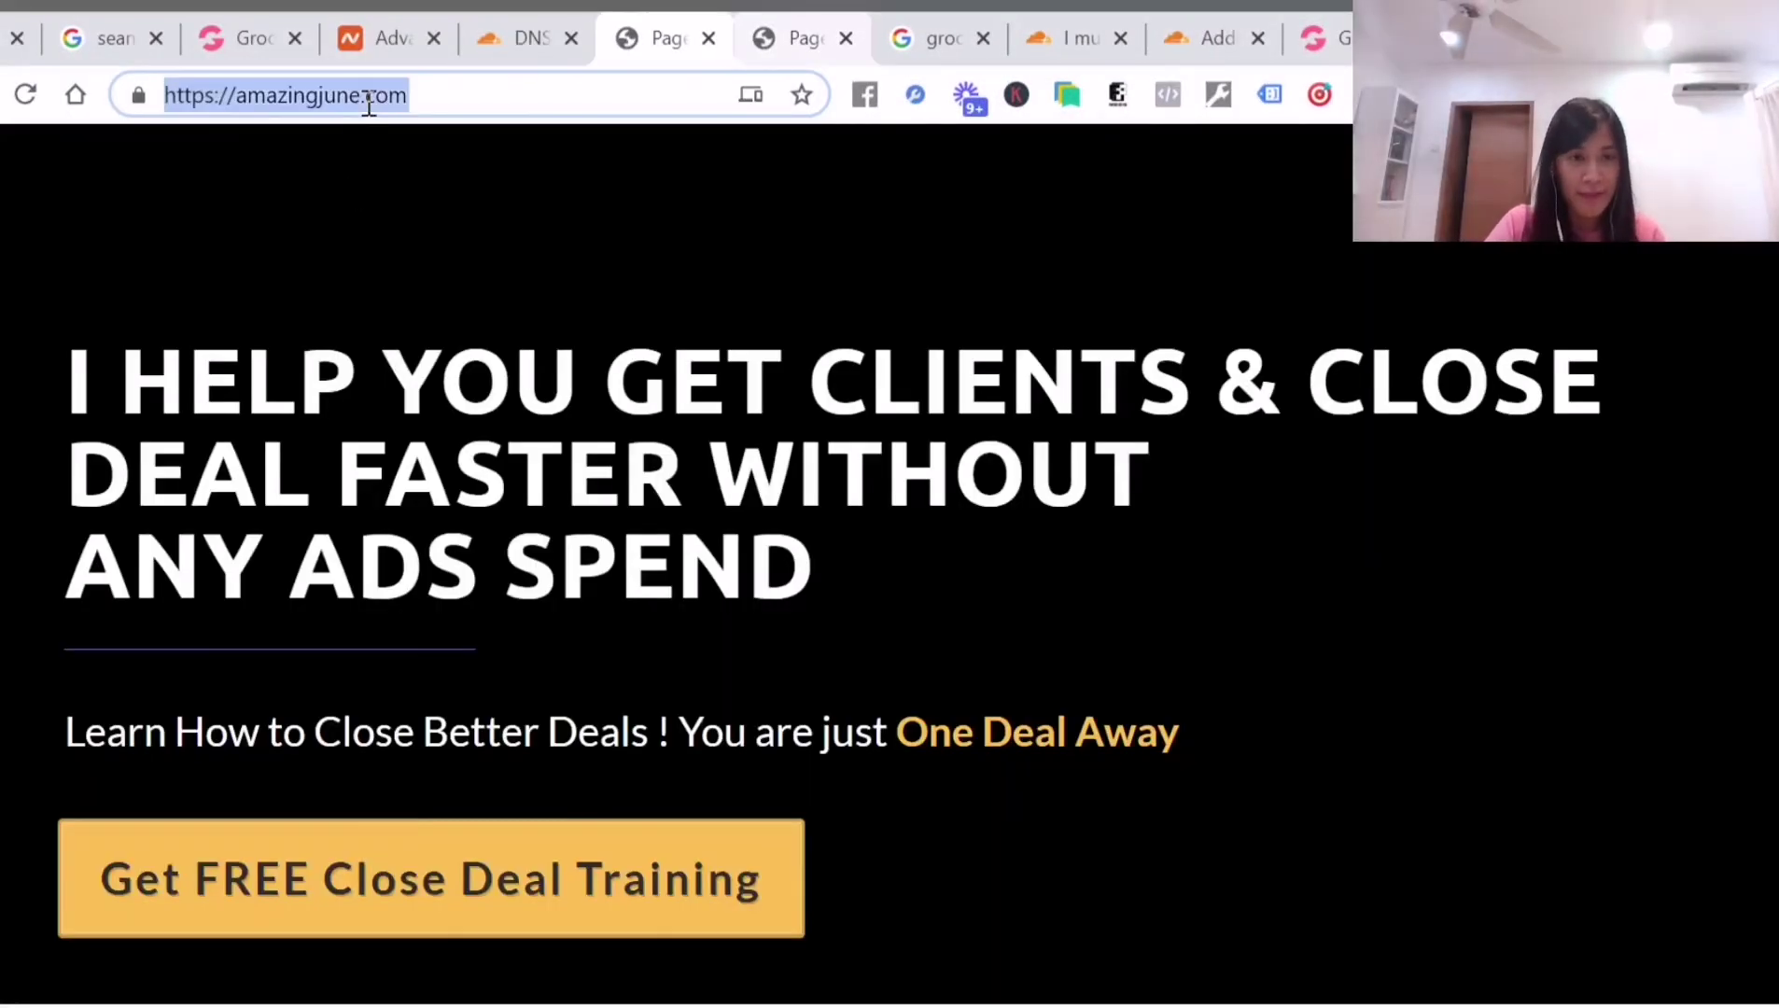
{"action": "type", "text": "amazingjune.com"}
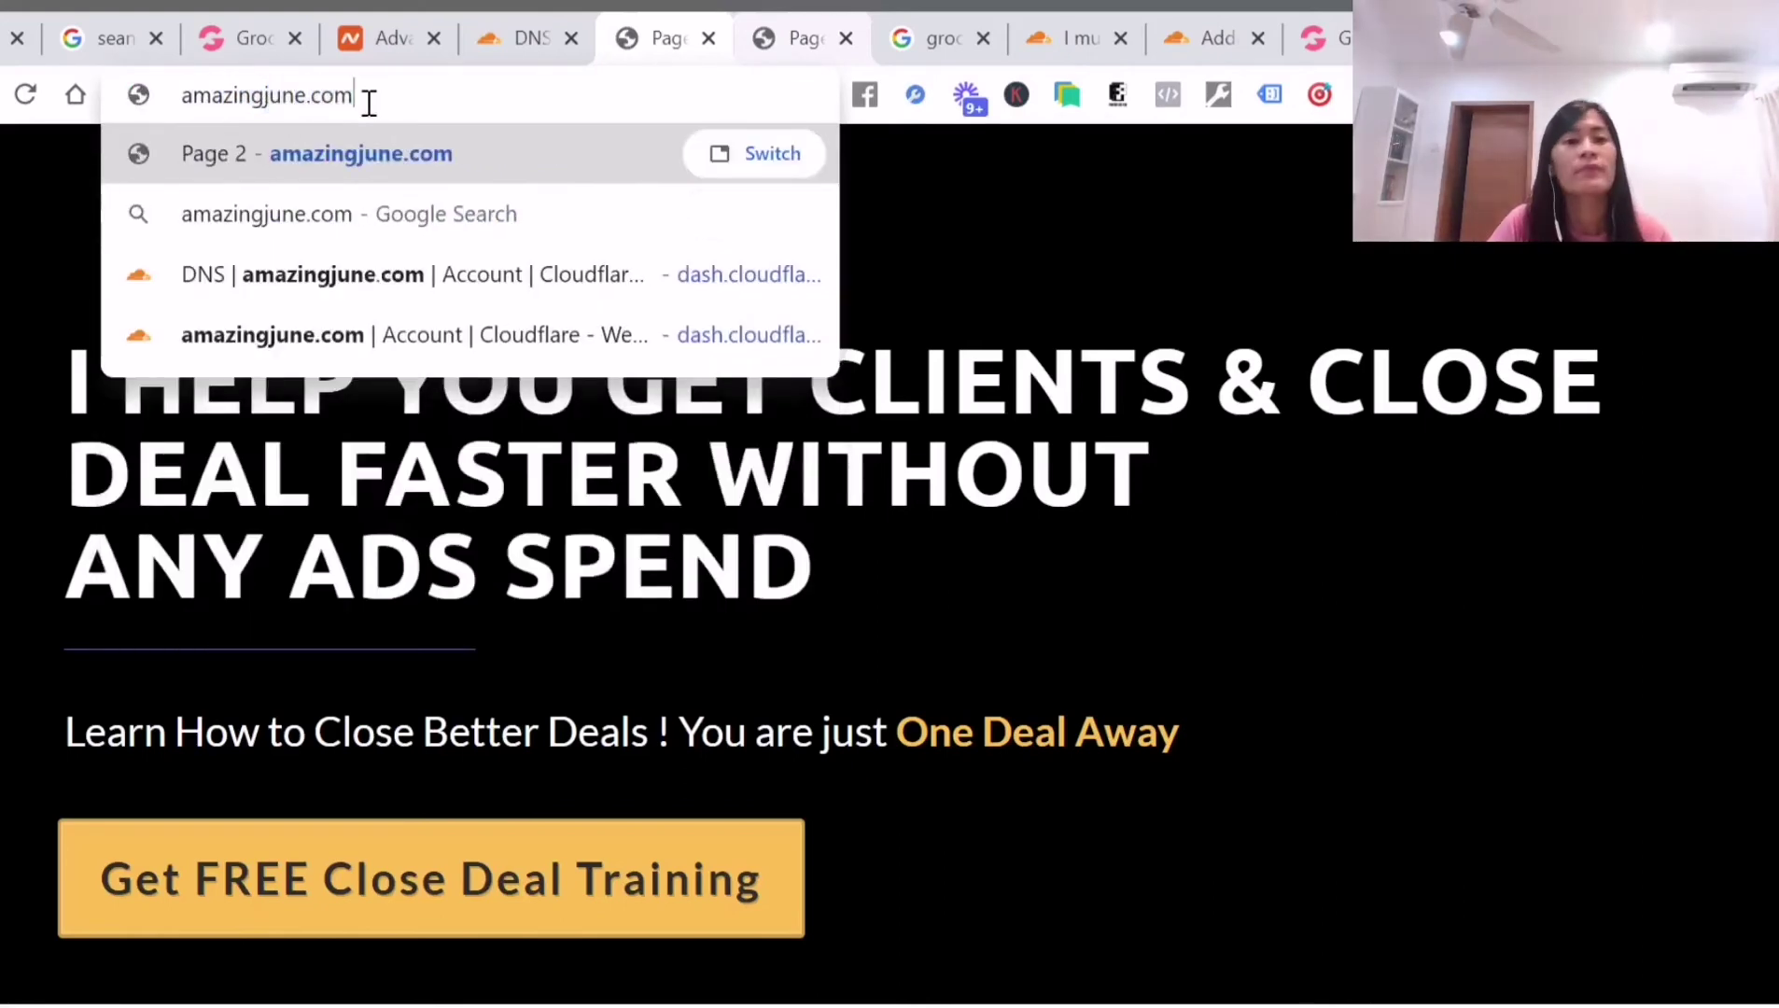
{"action": "key", "text": "Return"}
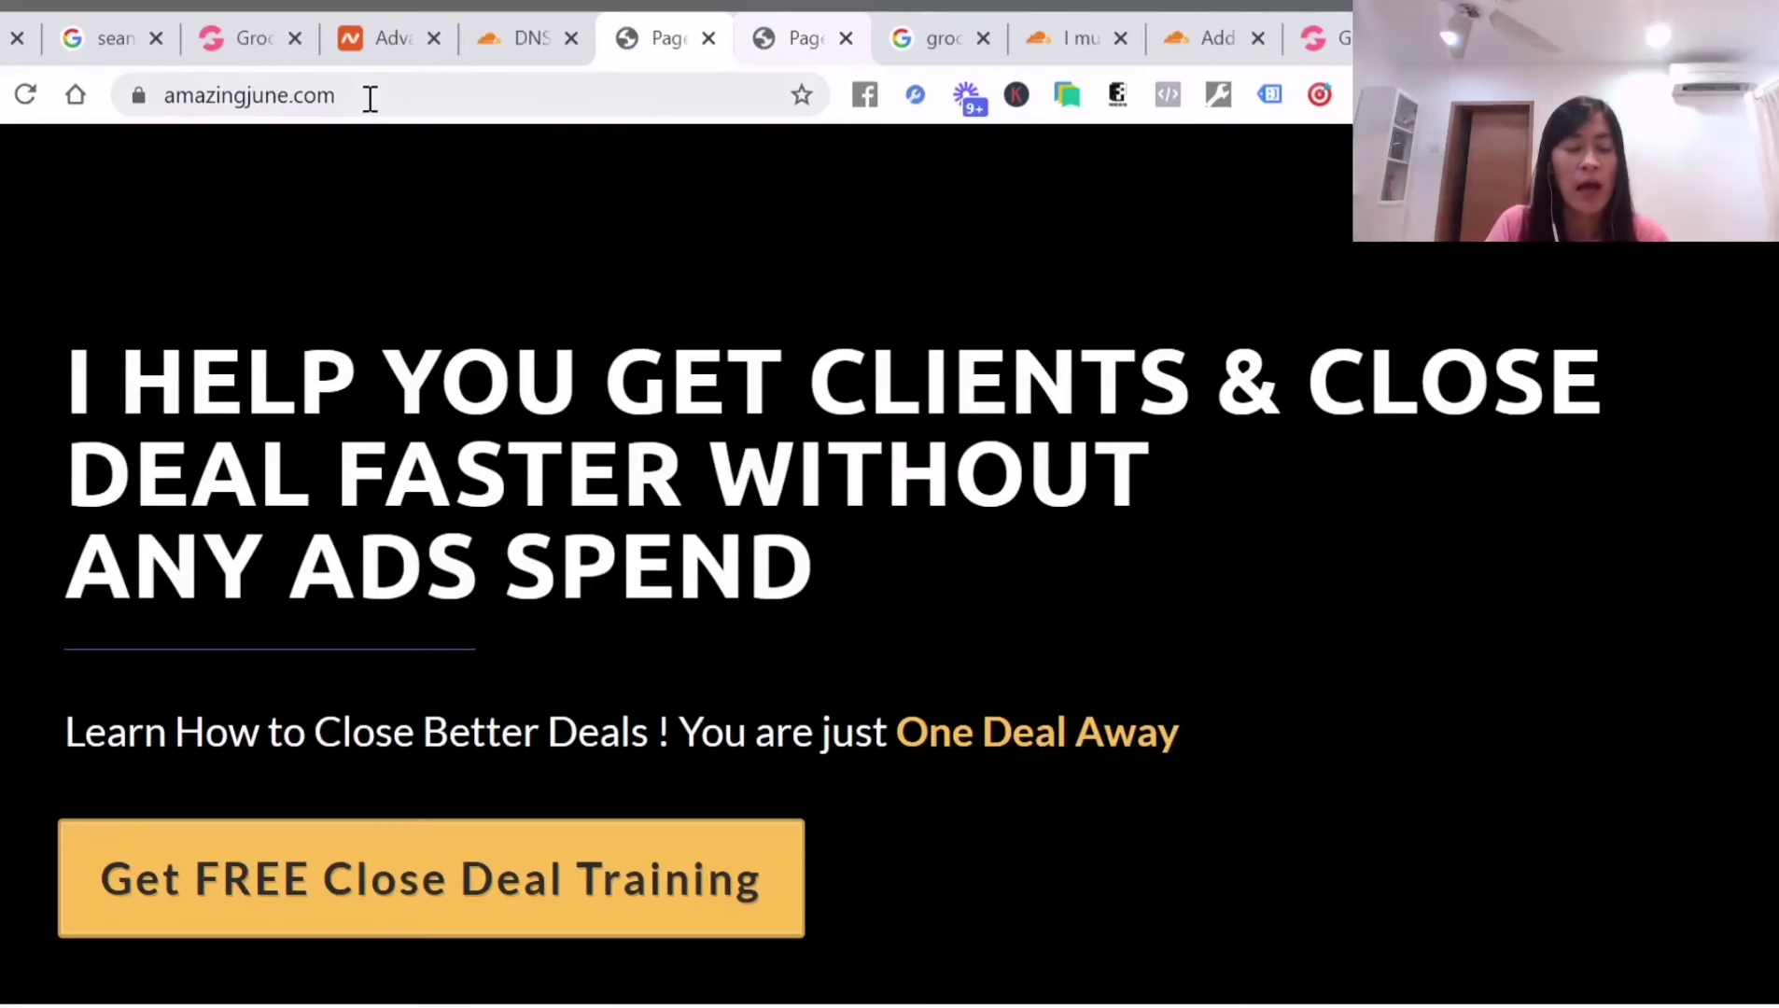
{"action": "left_click", "coordinate": [371, 97]}
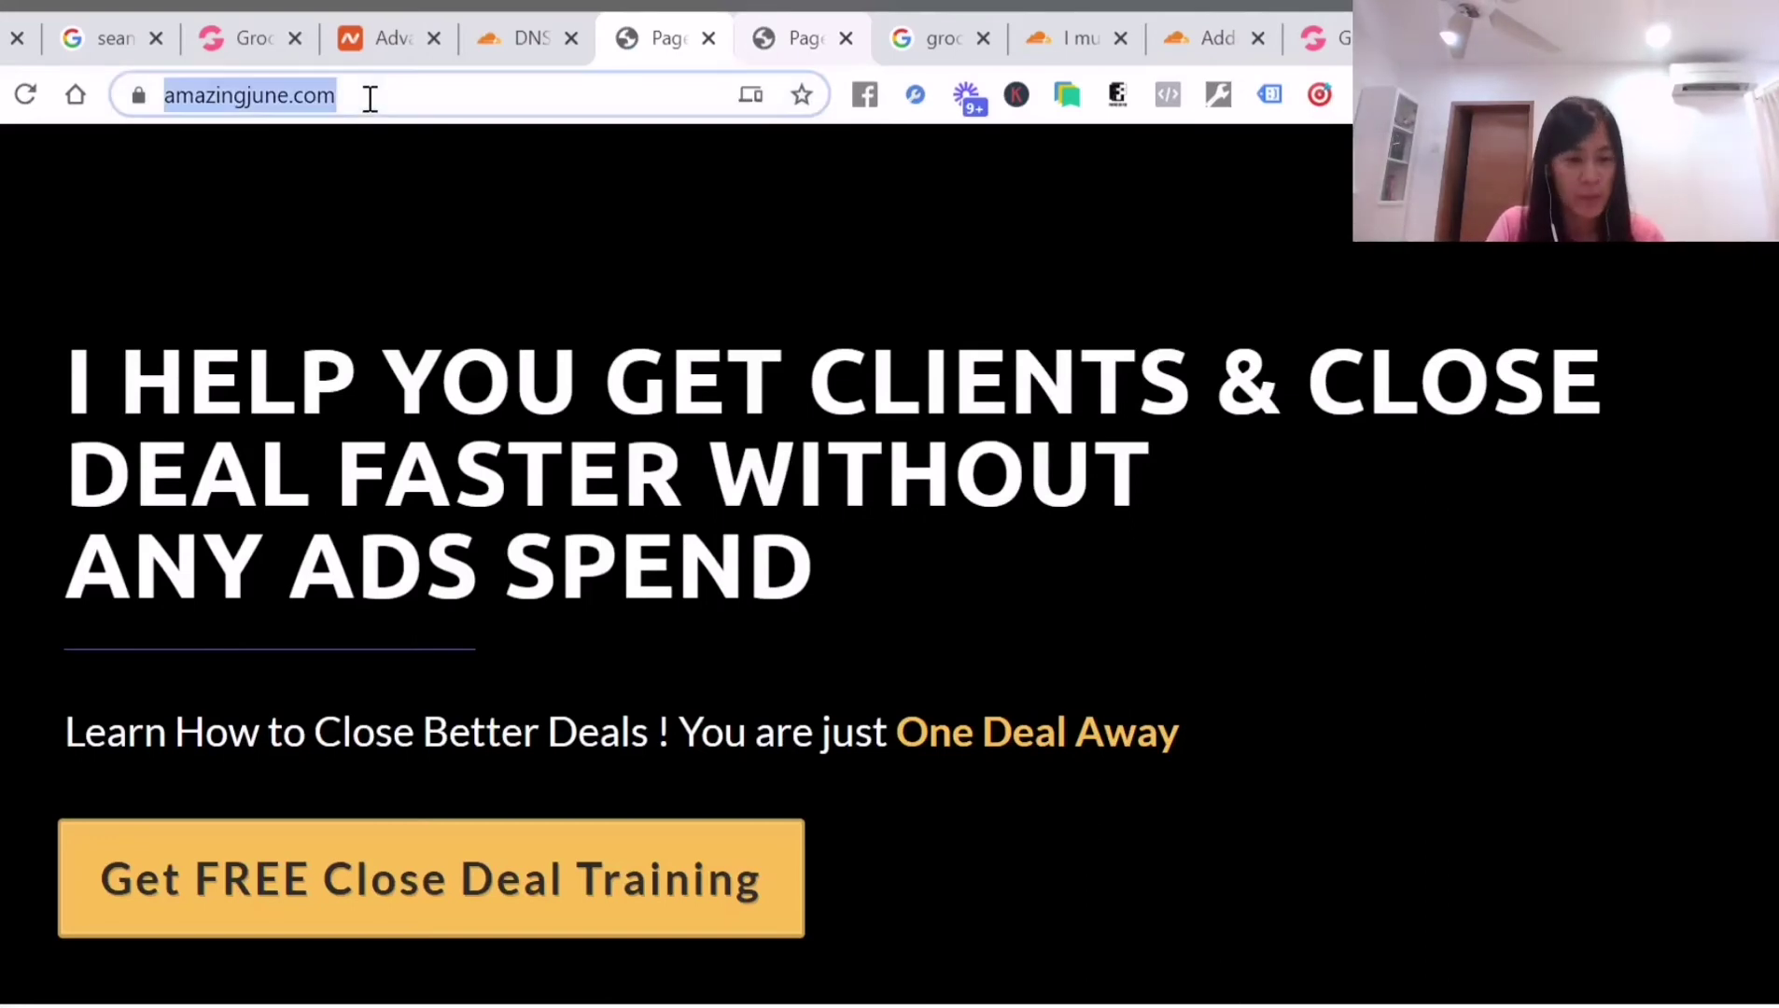
{"action": "type", "text": "www.a"}
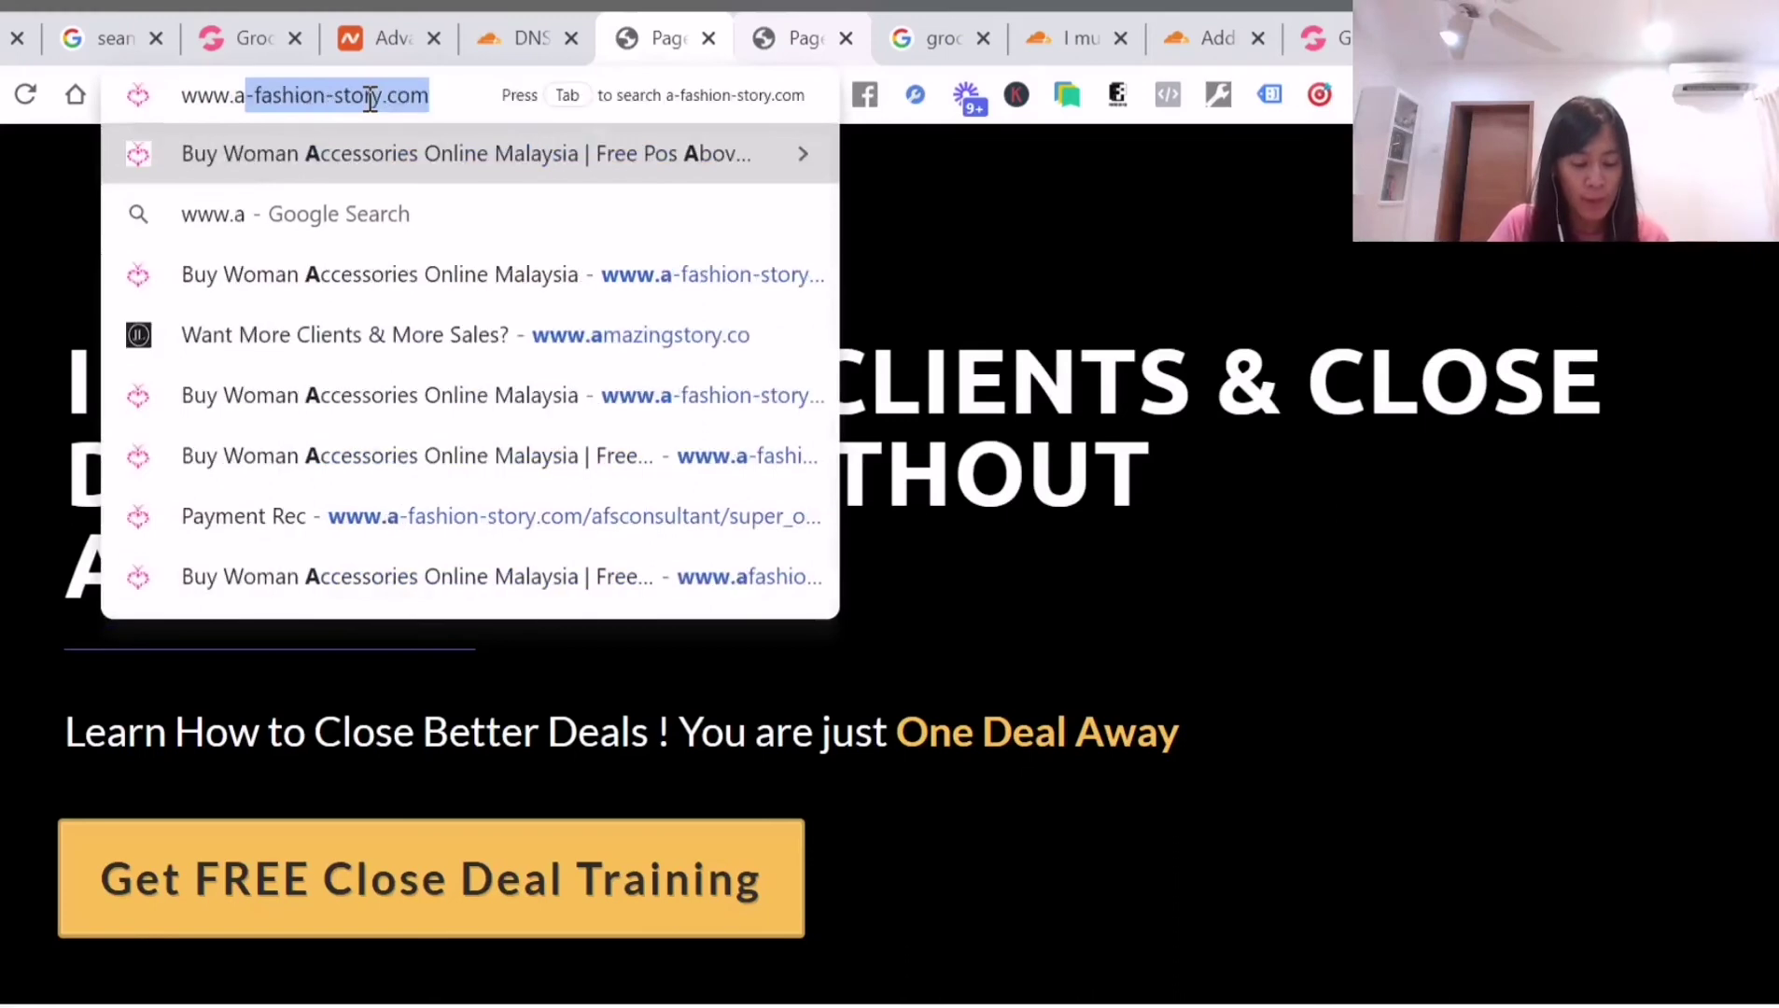
{"action": "type", "text": "mazingjune.com"}
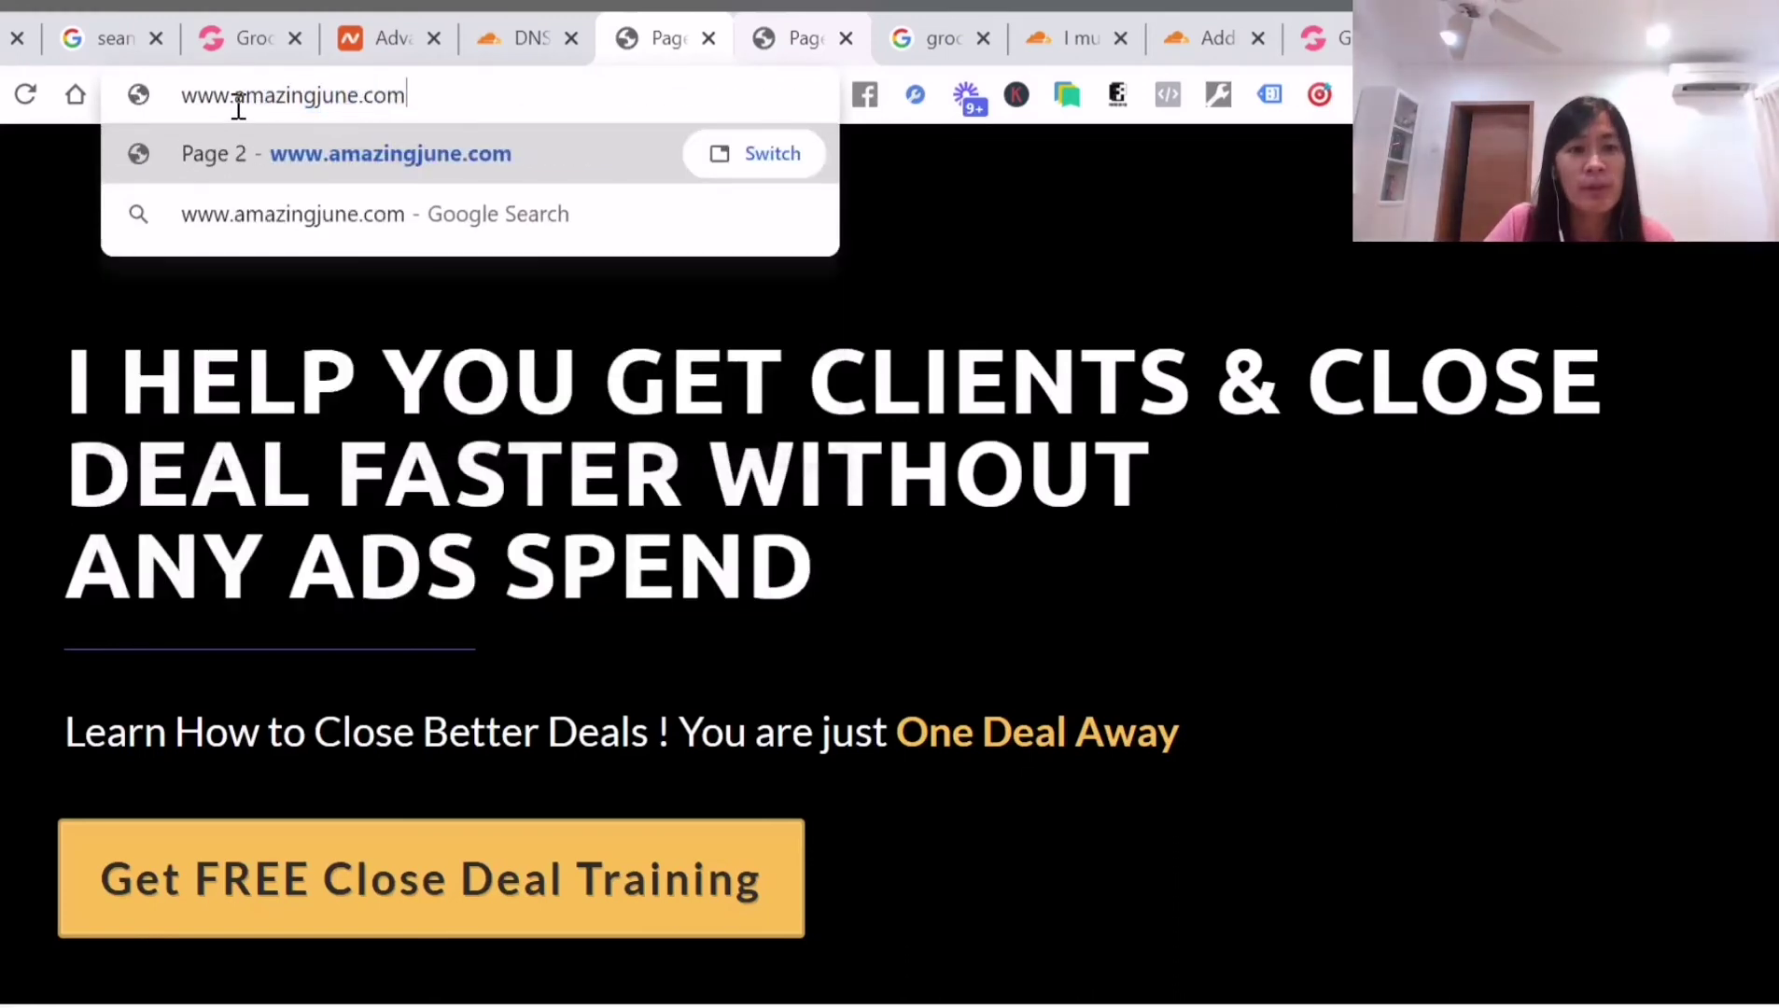
{"action": "double_click", "coordinate": [239, 109]}
{"action": "left_click", "coordinate": [449, 98]}
{"action": "key", "text": "Return"}
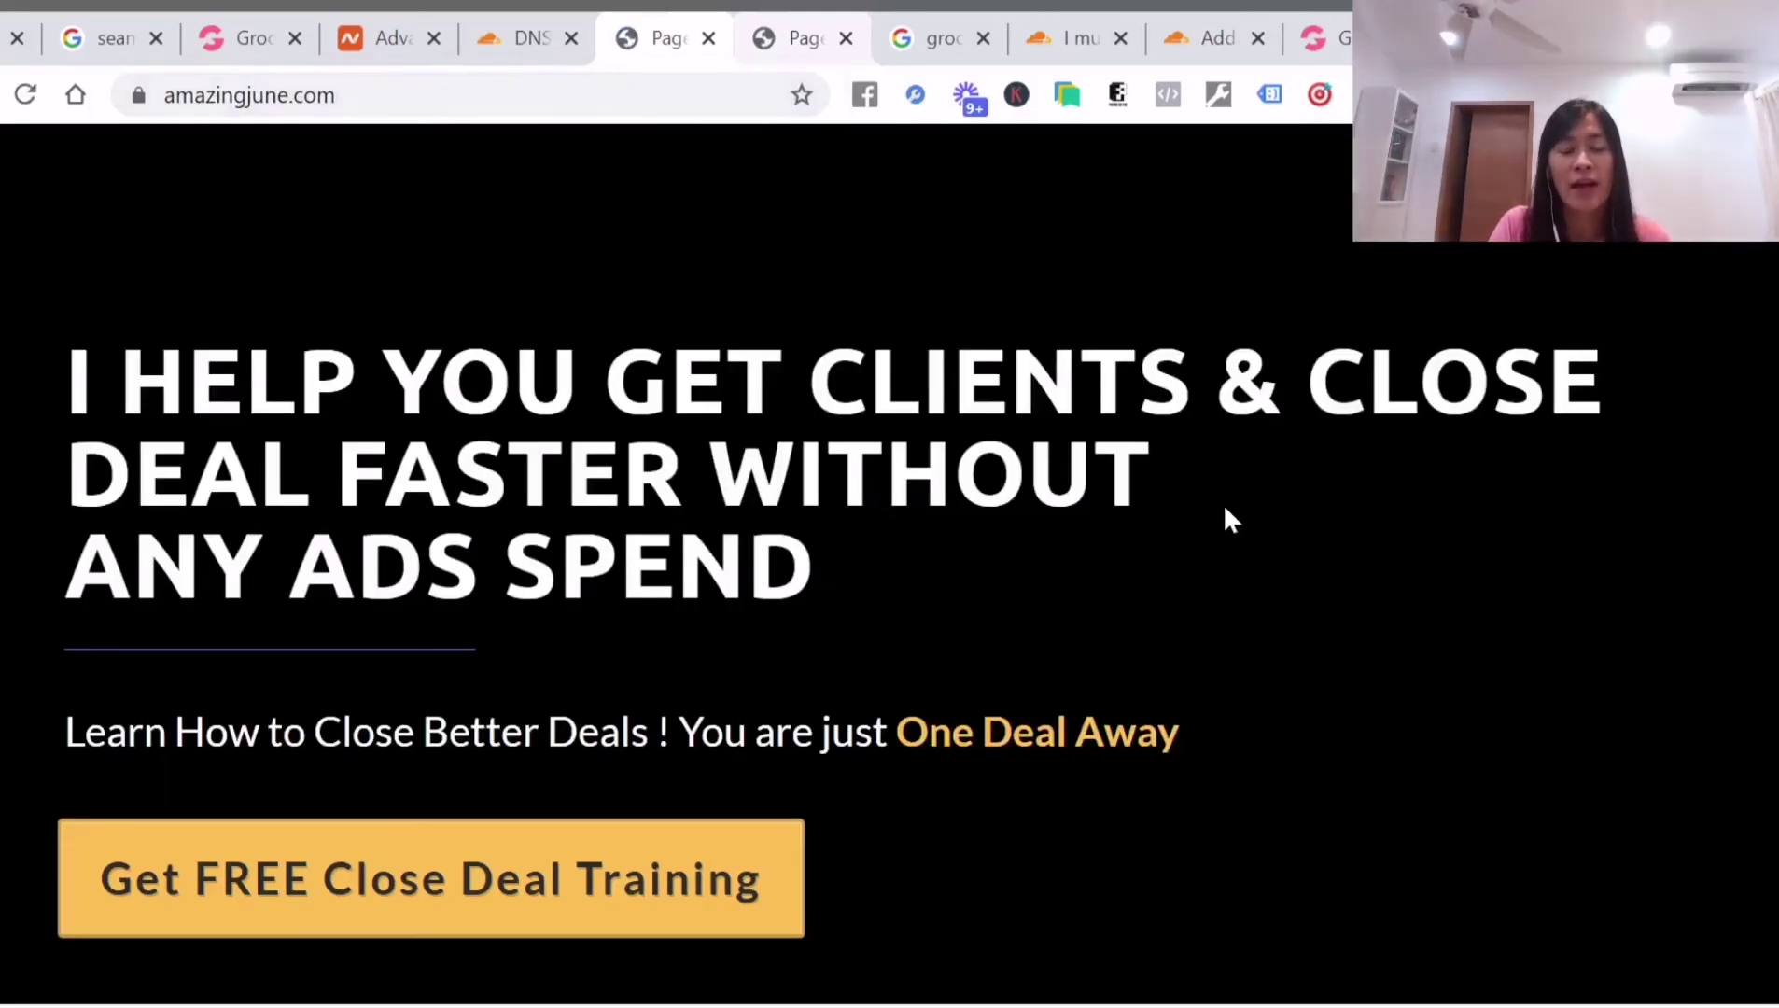
Enter groovearmies.com as the next address
{"action": "left_click", "coordinate": [627, 109]}
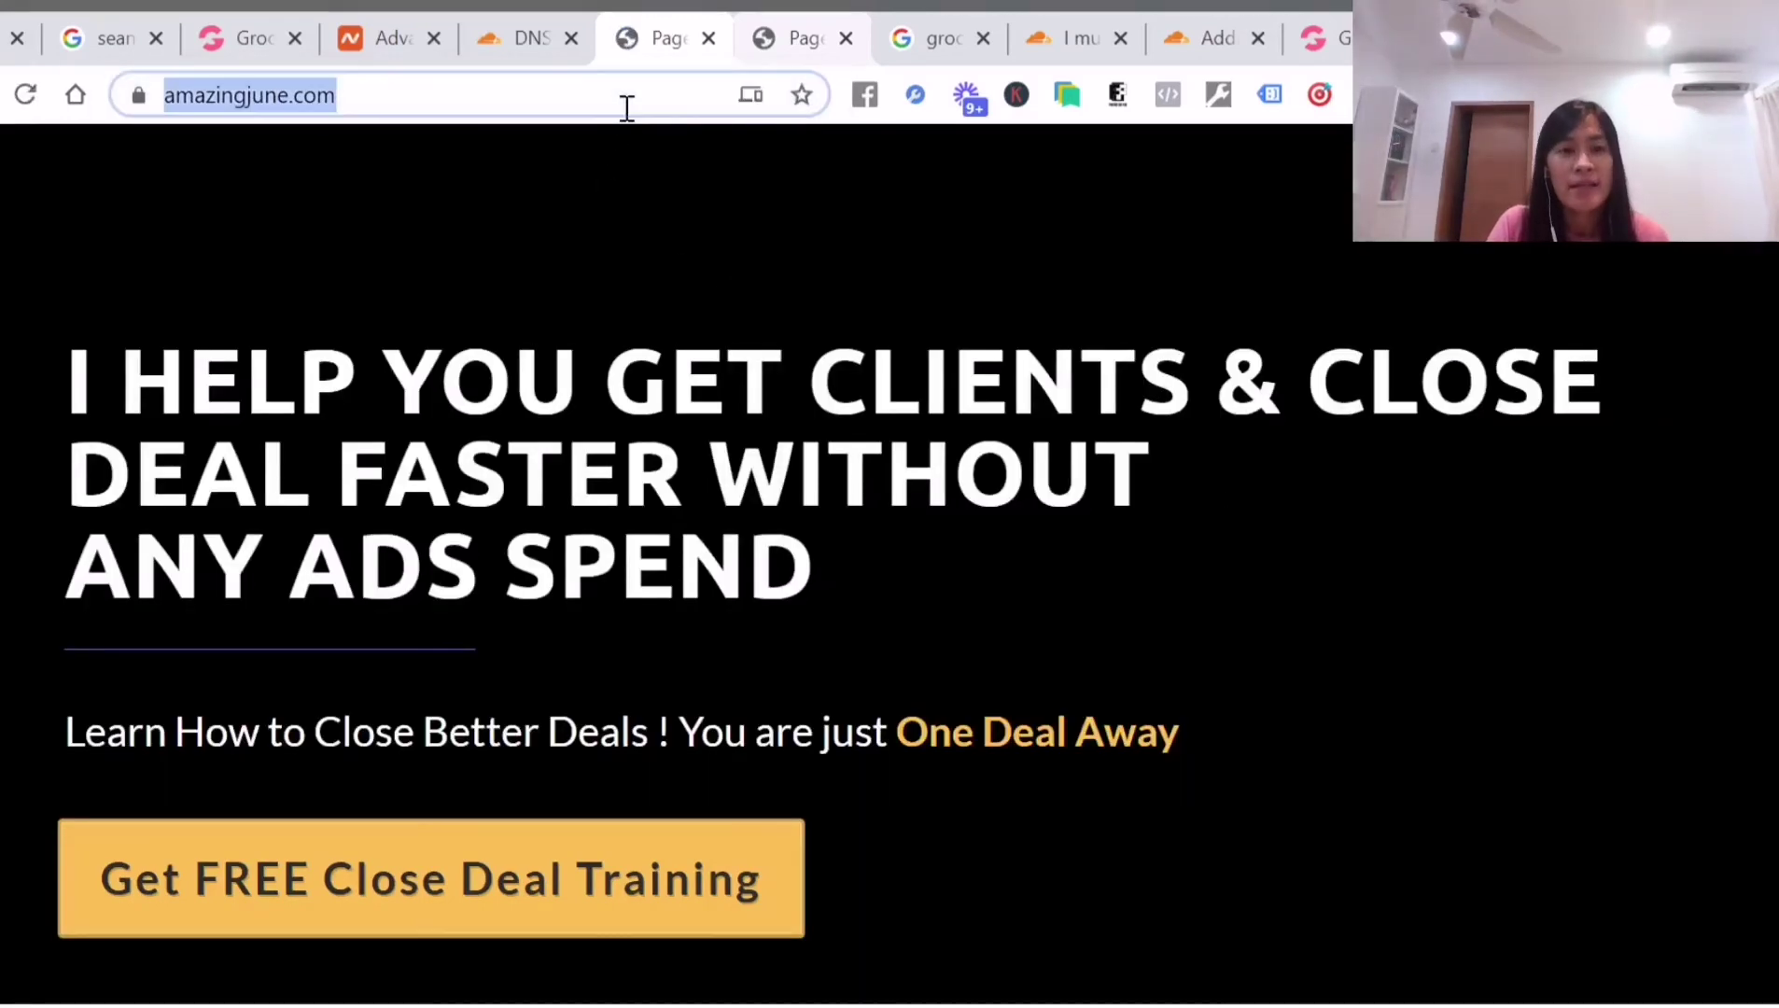
{"action": "type", "text": "ama"}
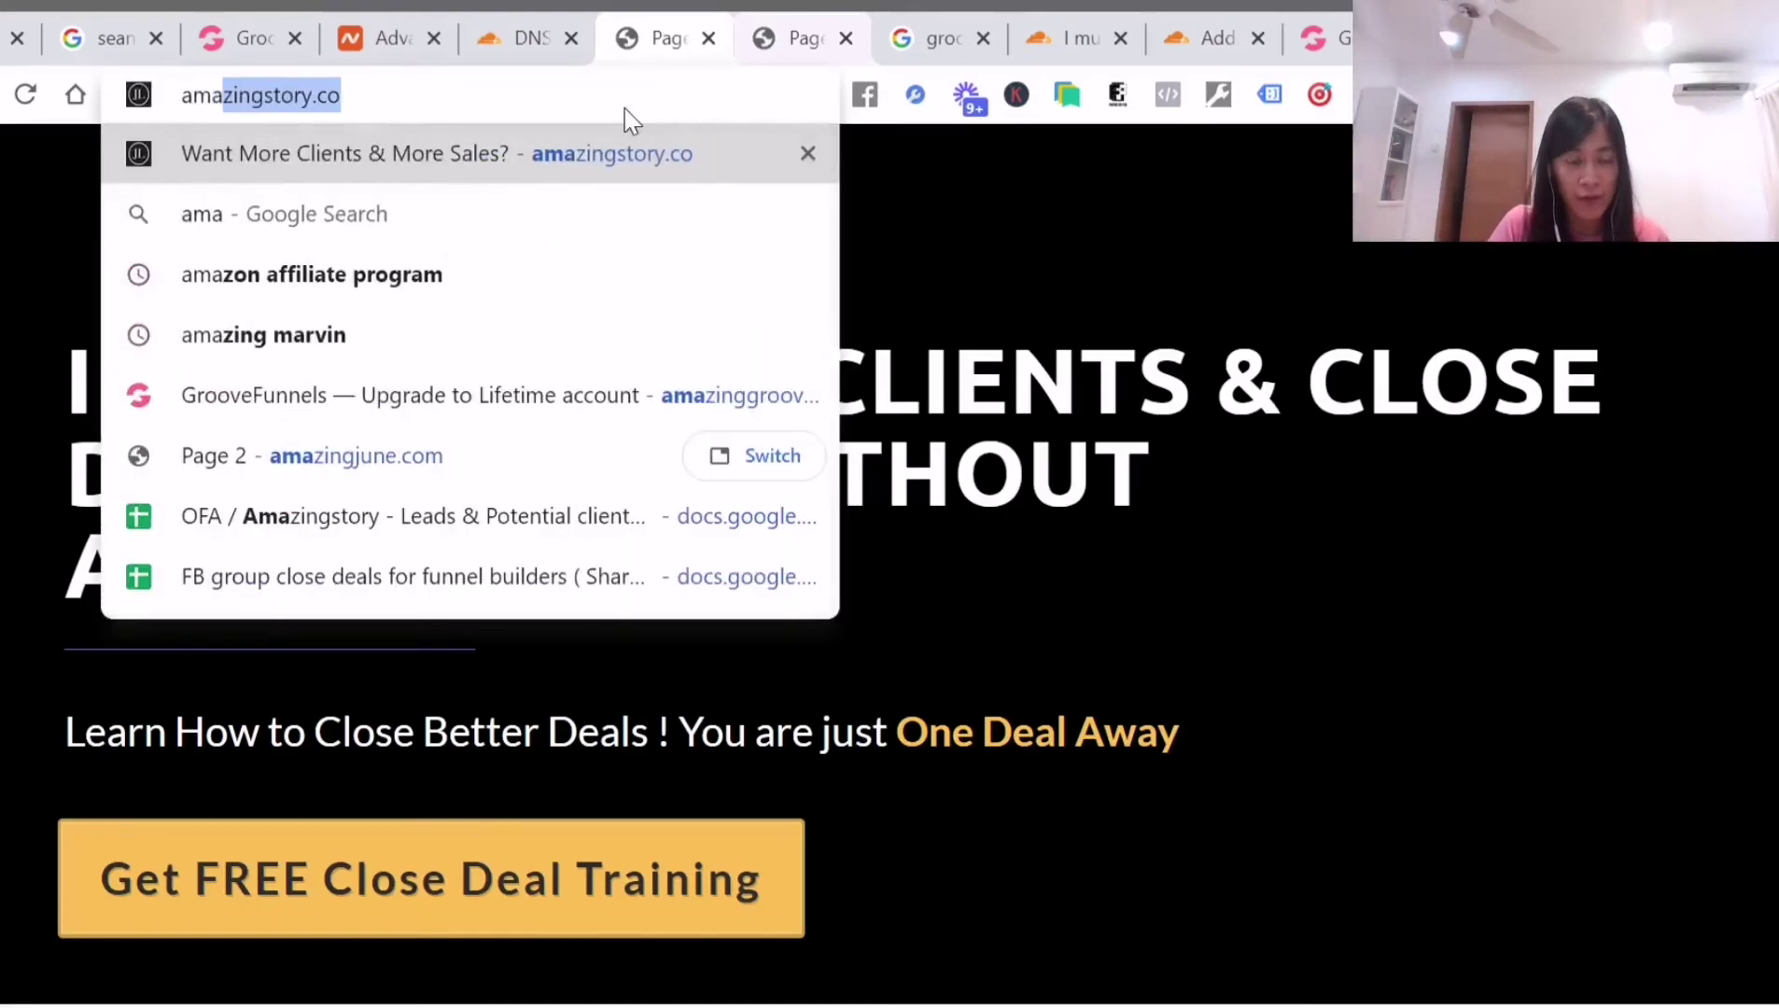
{"action": "key", "text": "BackSpace"}
{"action": "key", "text": "BackSpace"}
{"action": "key", "text": "BackSpace"}
{"action": "key", "text": "BackSpace"}
{"action": "type", "text": "groove"}
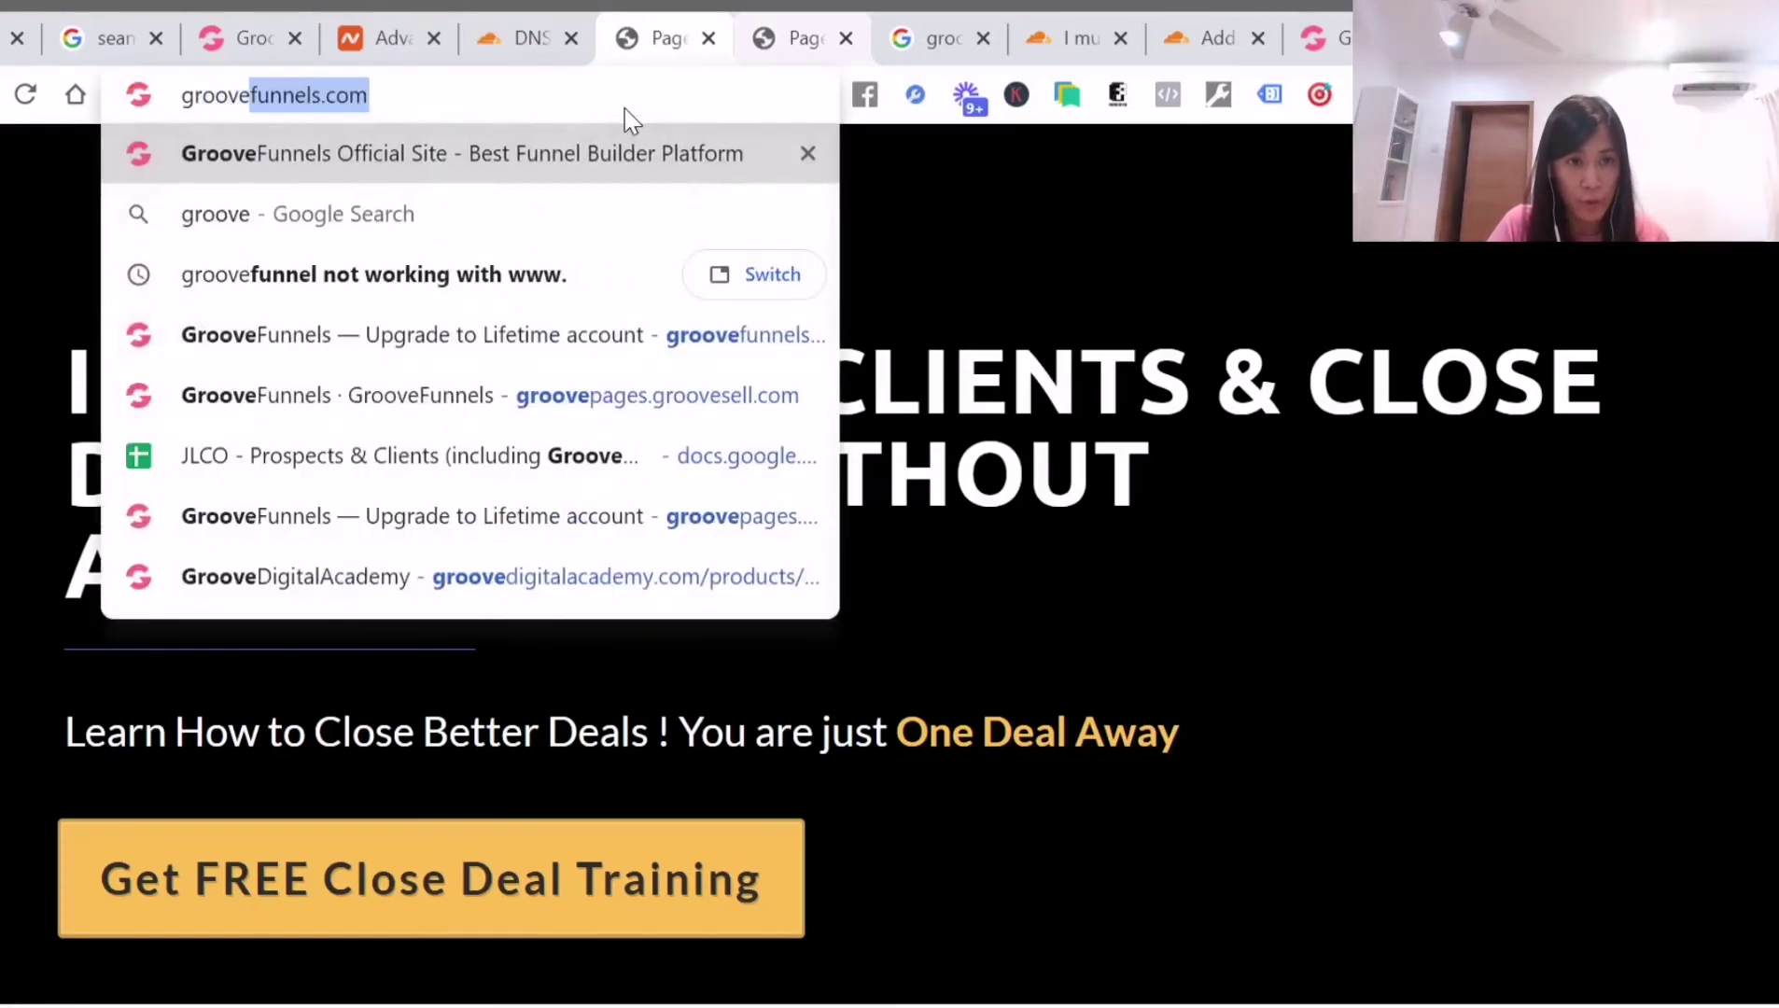
{"action": "type", "text": "armies.com"}
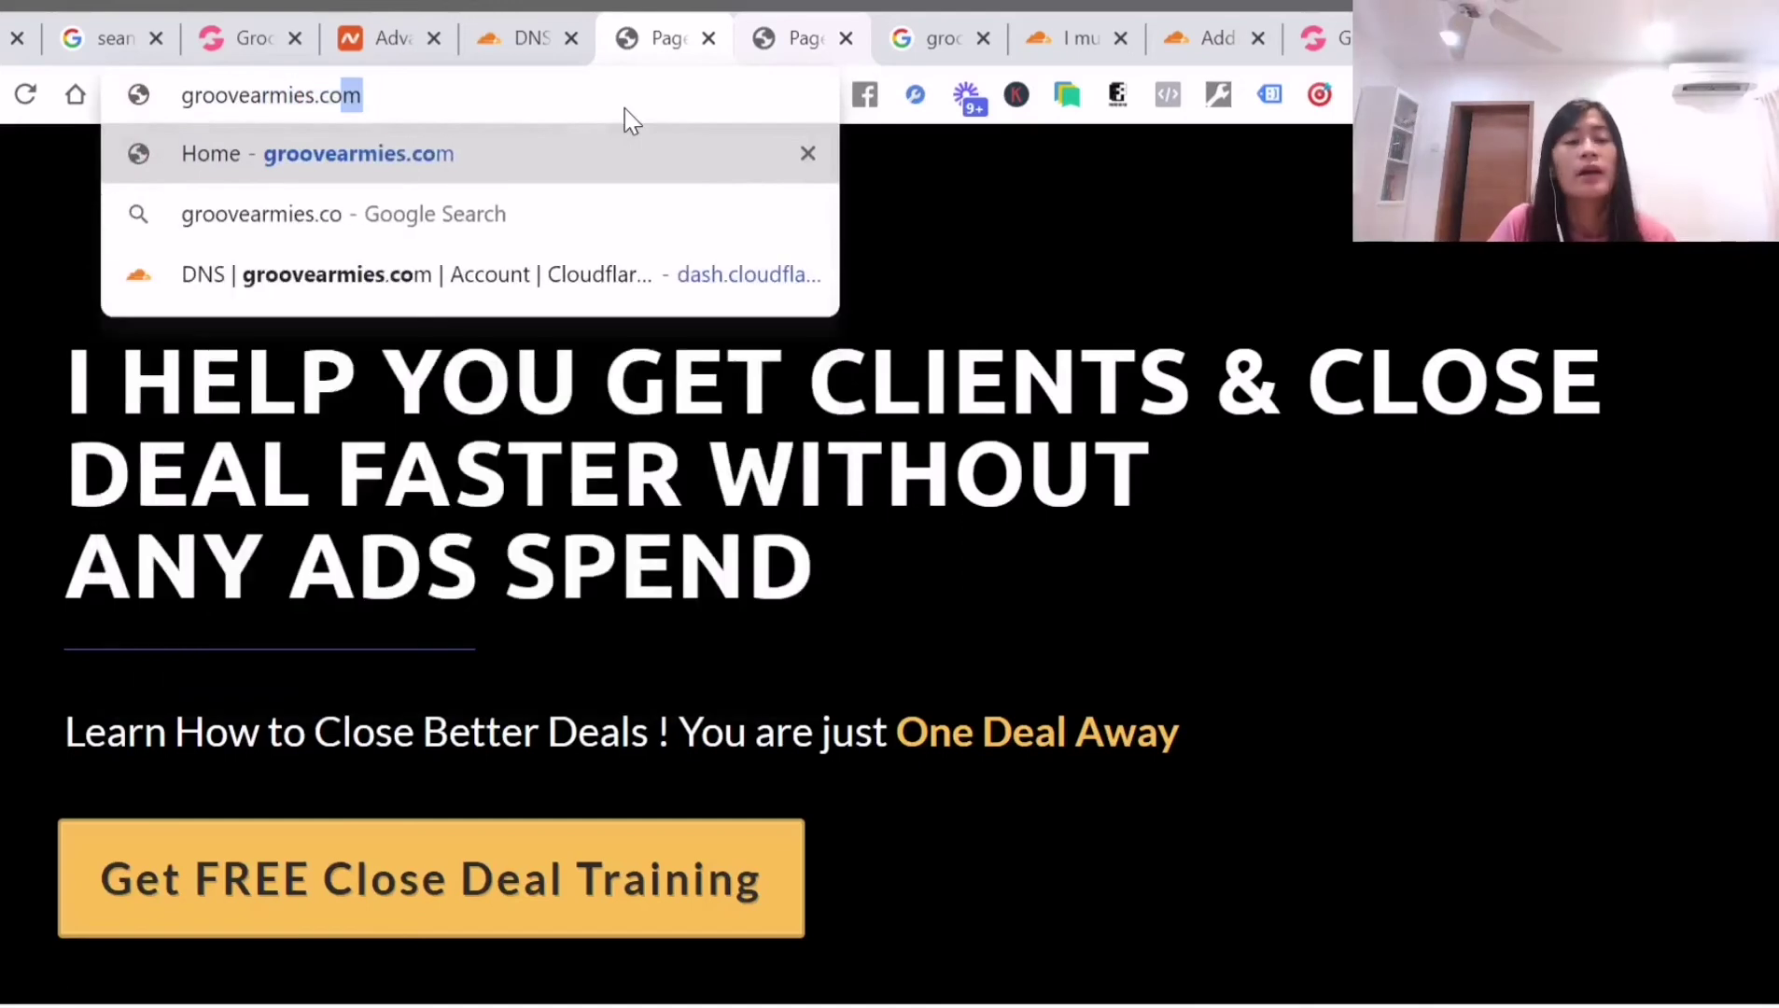
{"action": "key", "text": "Return"}
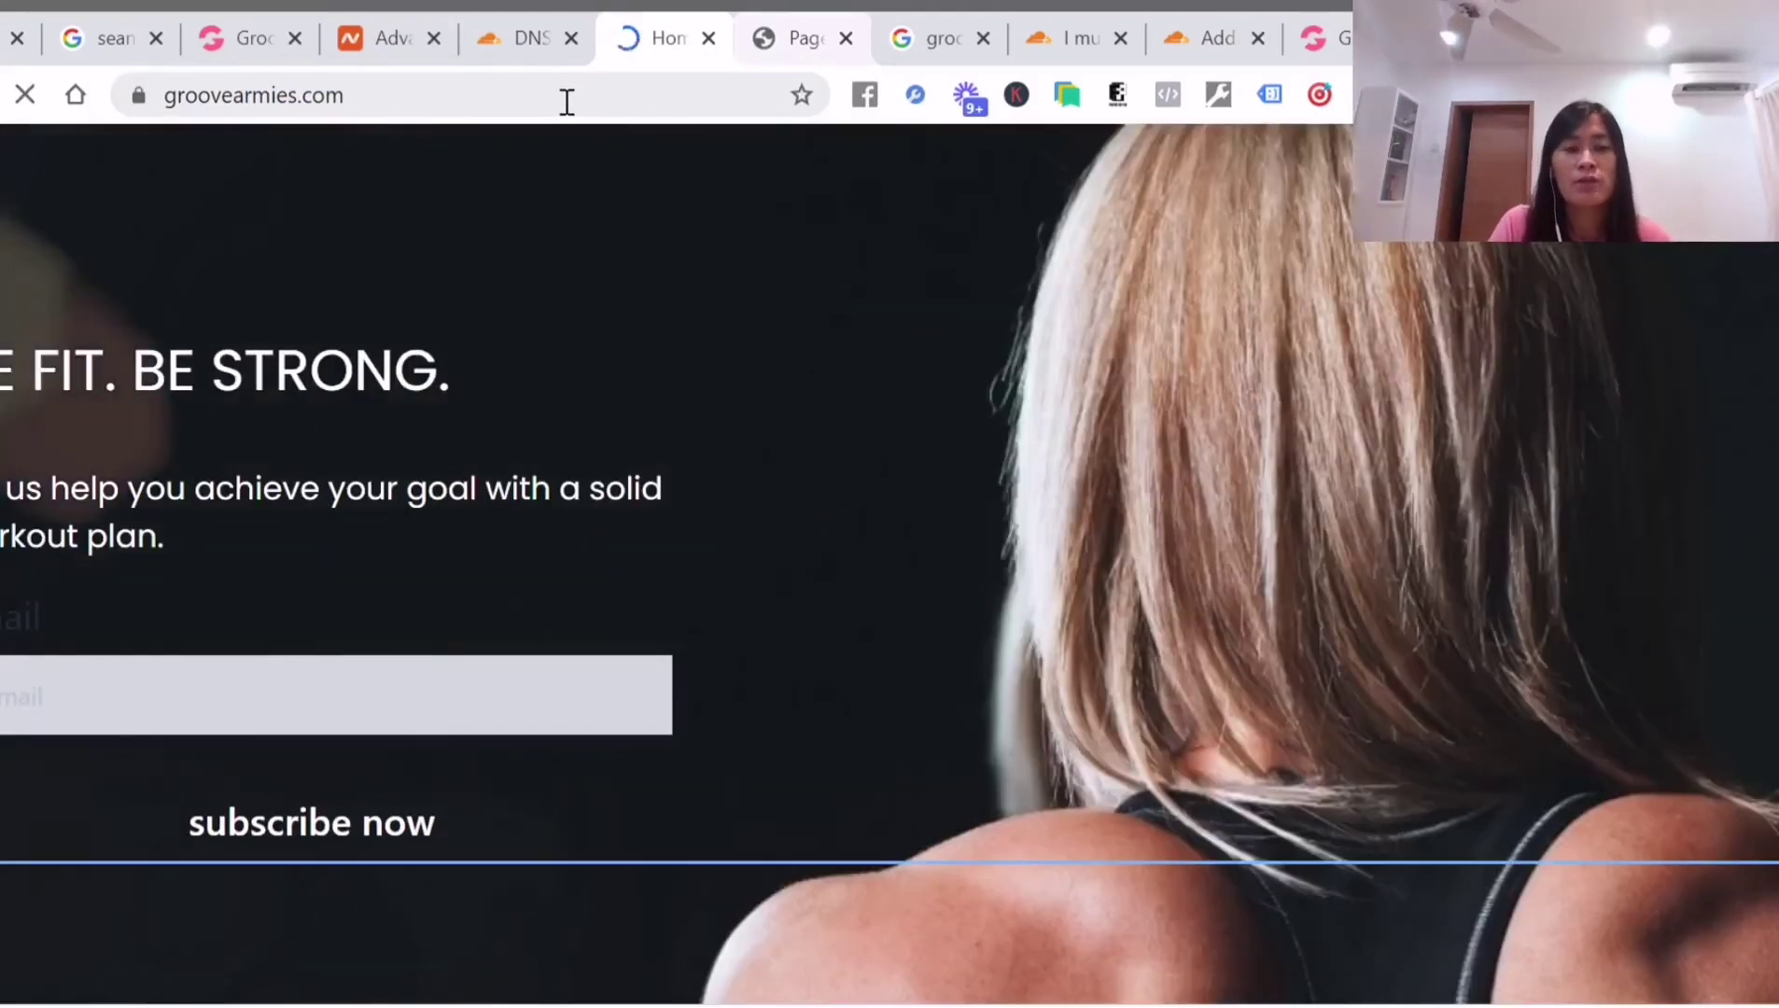
{"action": "left_click", "coordinate": [517, 103]}
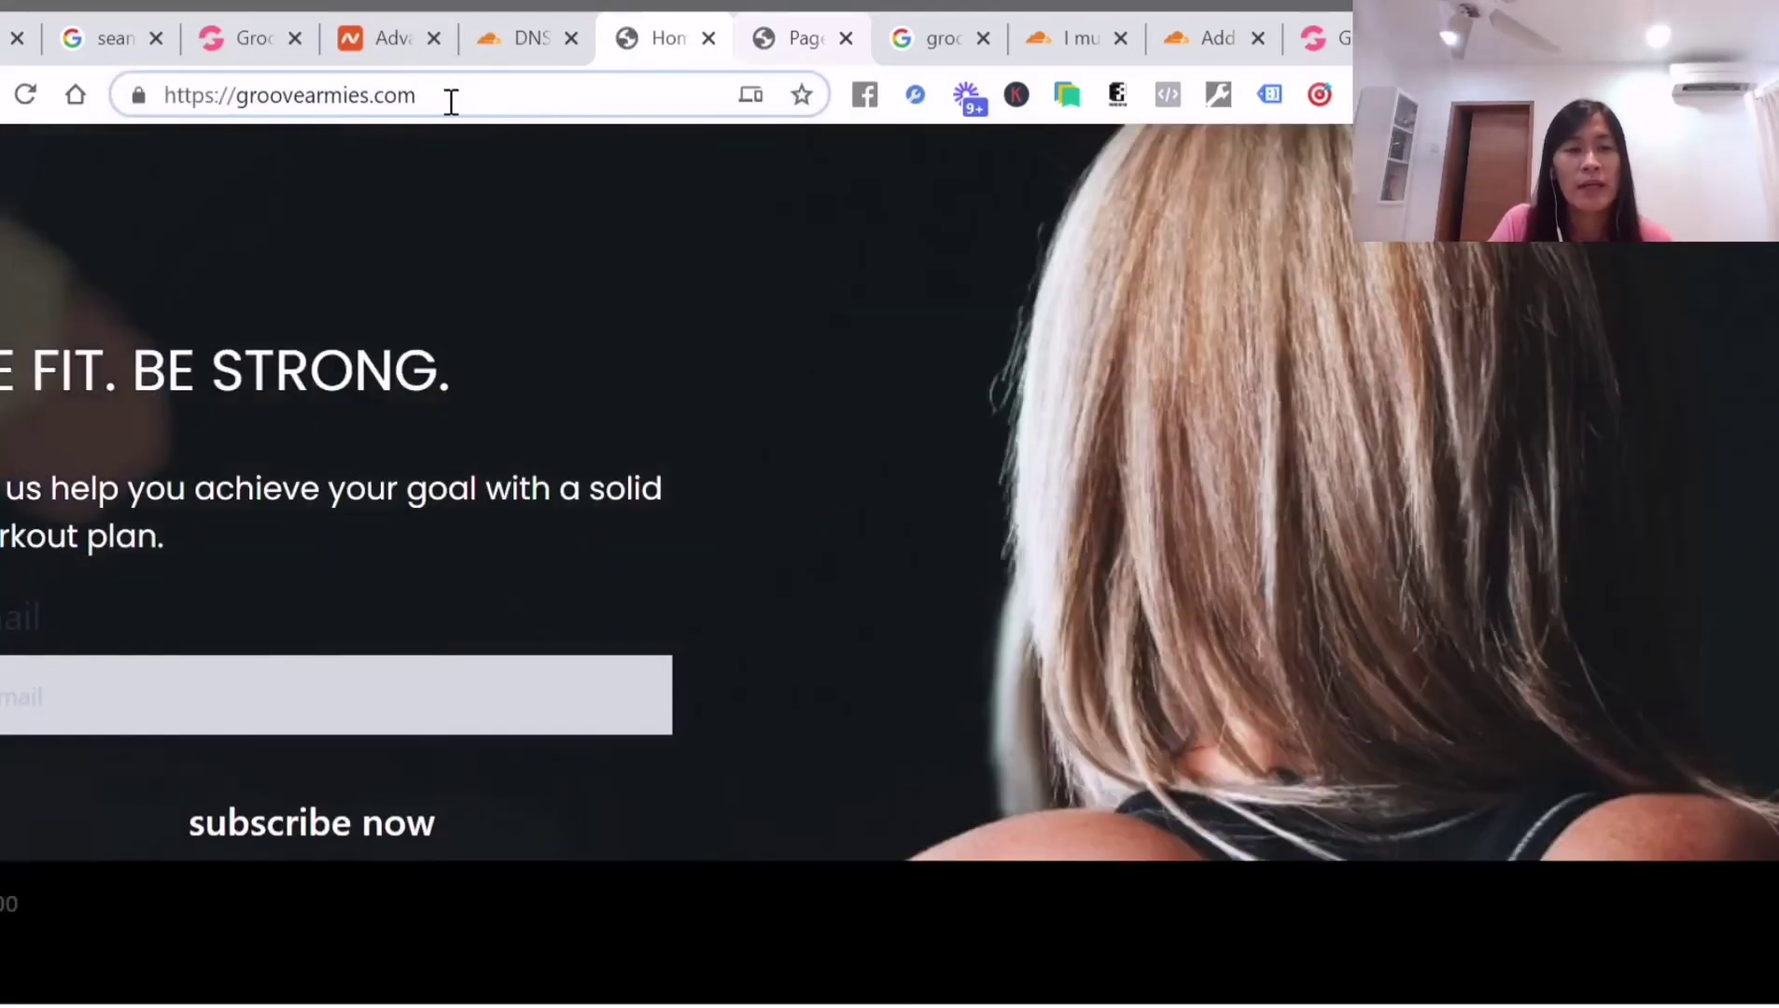
{"action": "left_click_drag", "start_coordinate": [476, 103], "coordinate": [236, 101]}
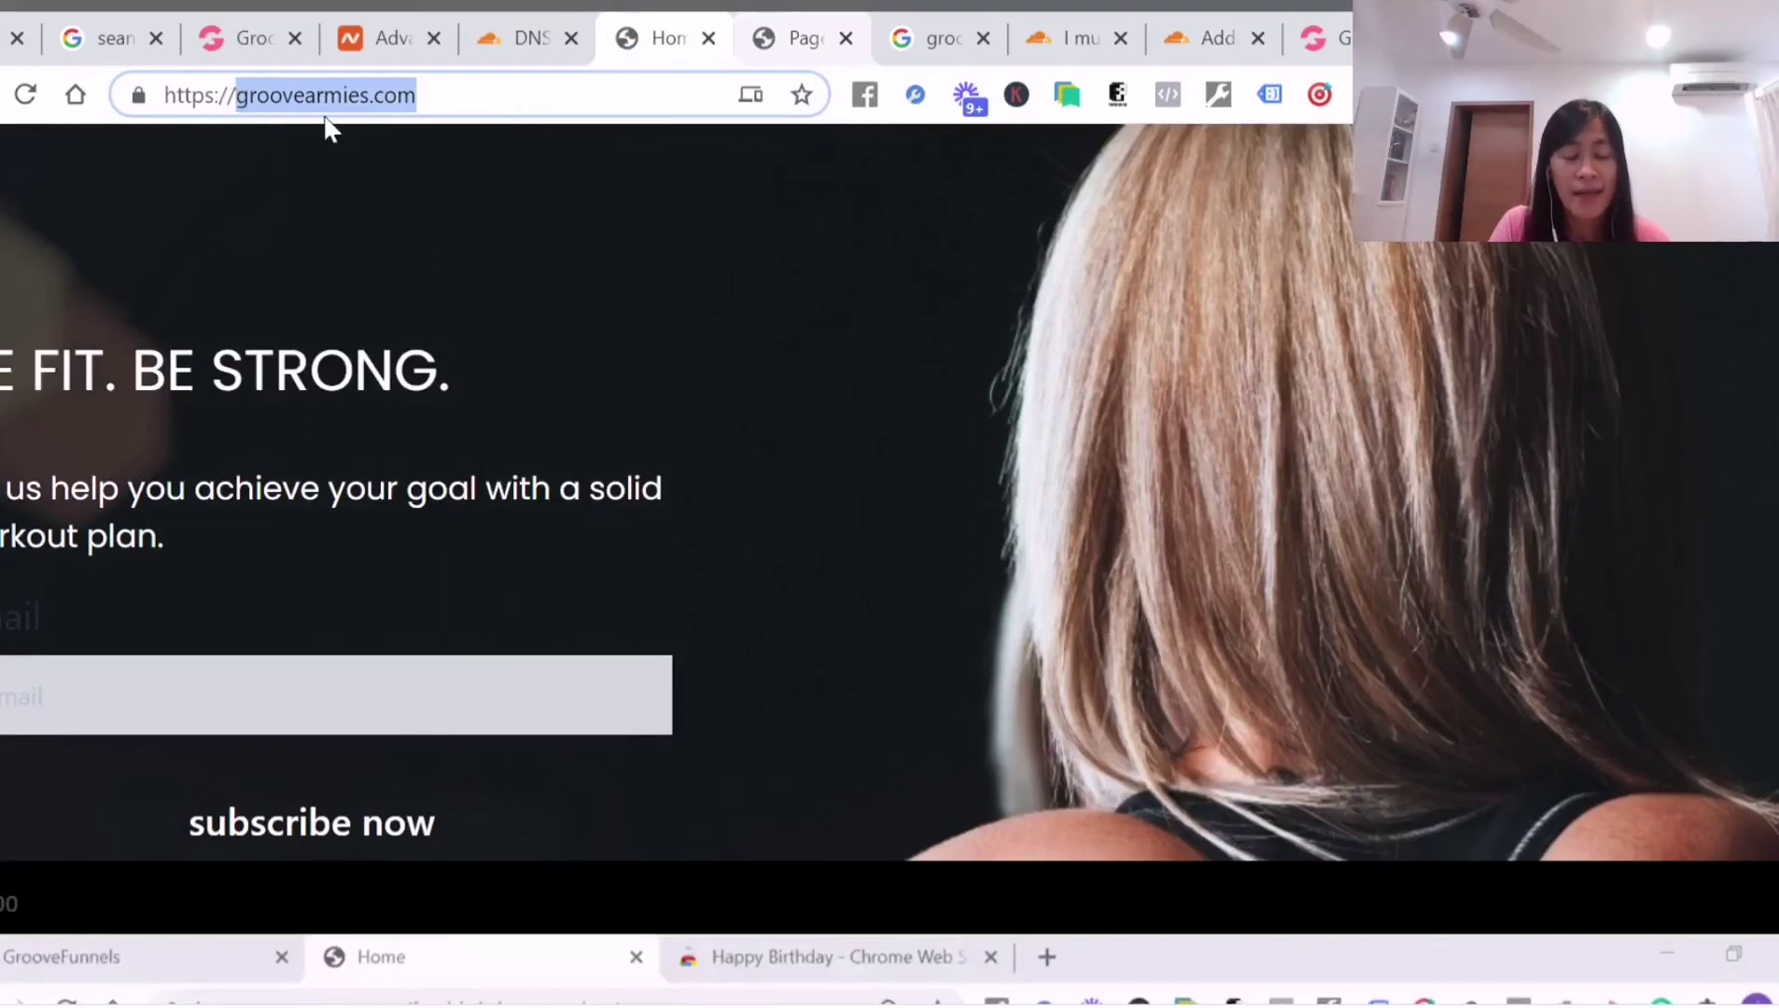
{"action": "left_click_drag", "start_coordinate": [231, 99], "coordinate": [19, 108]}
{"action": "type", "text": "www."}
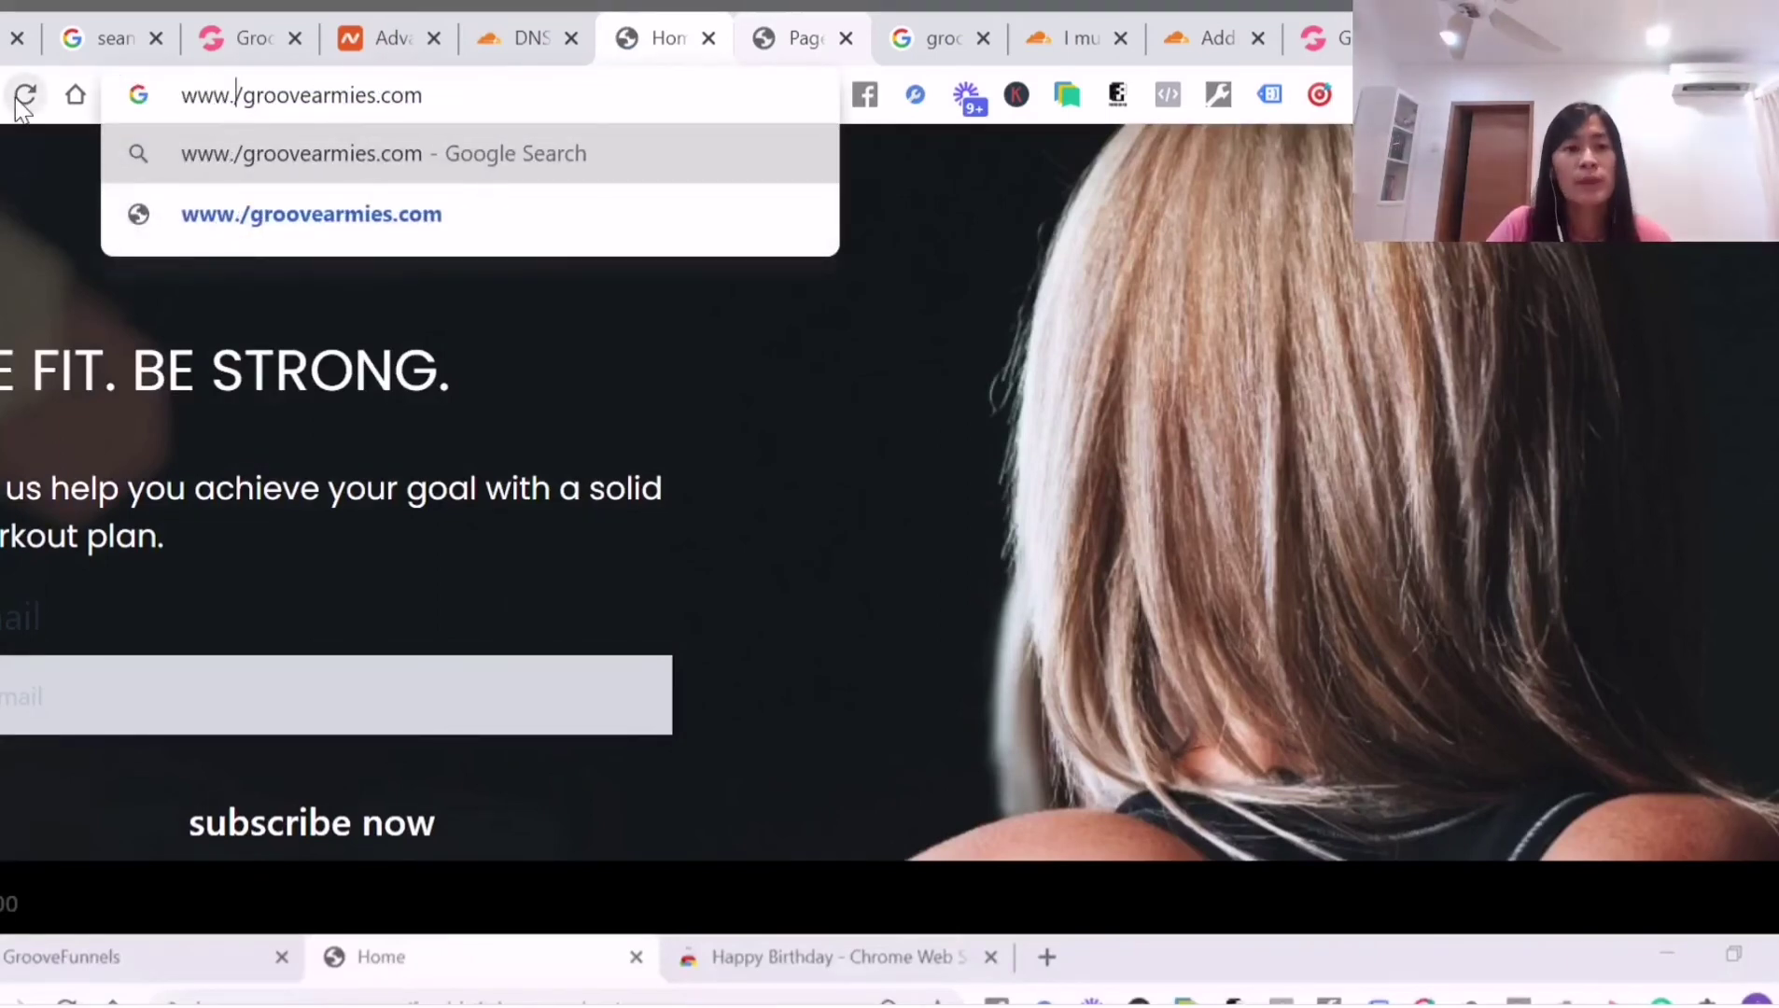
{"action": "key", "text": "BackSpace"}
{"action": "key", "text": "Return"}
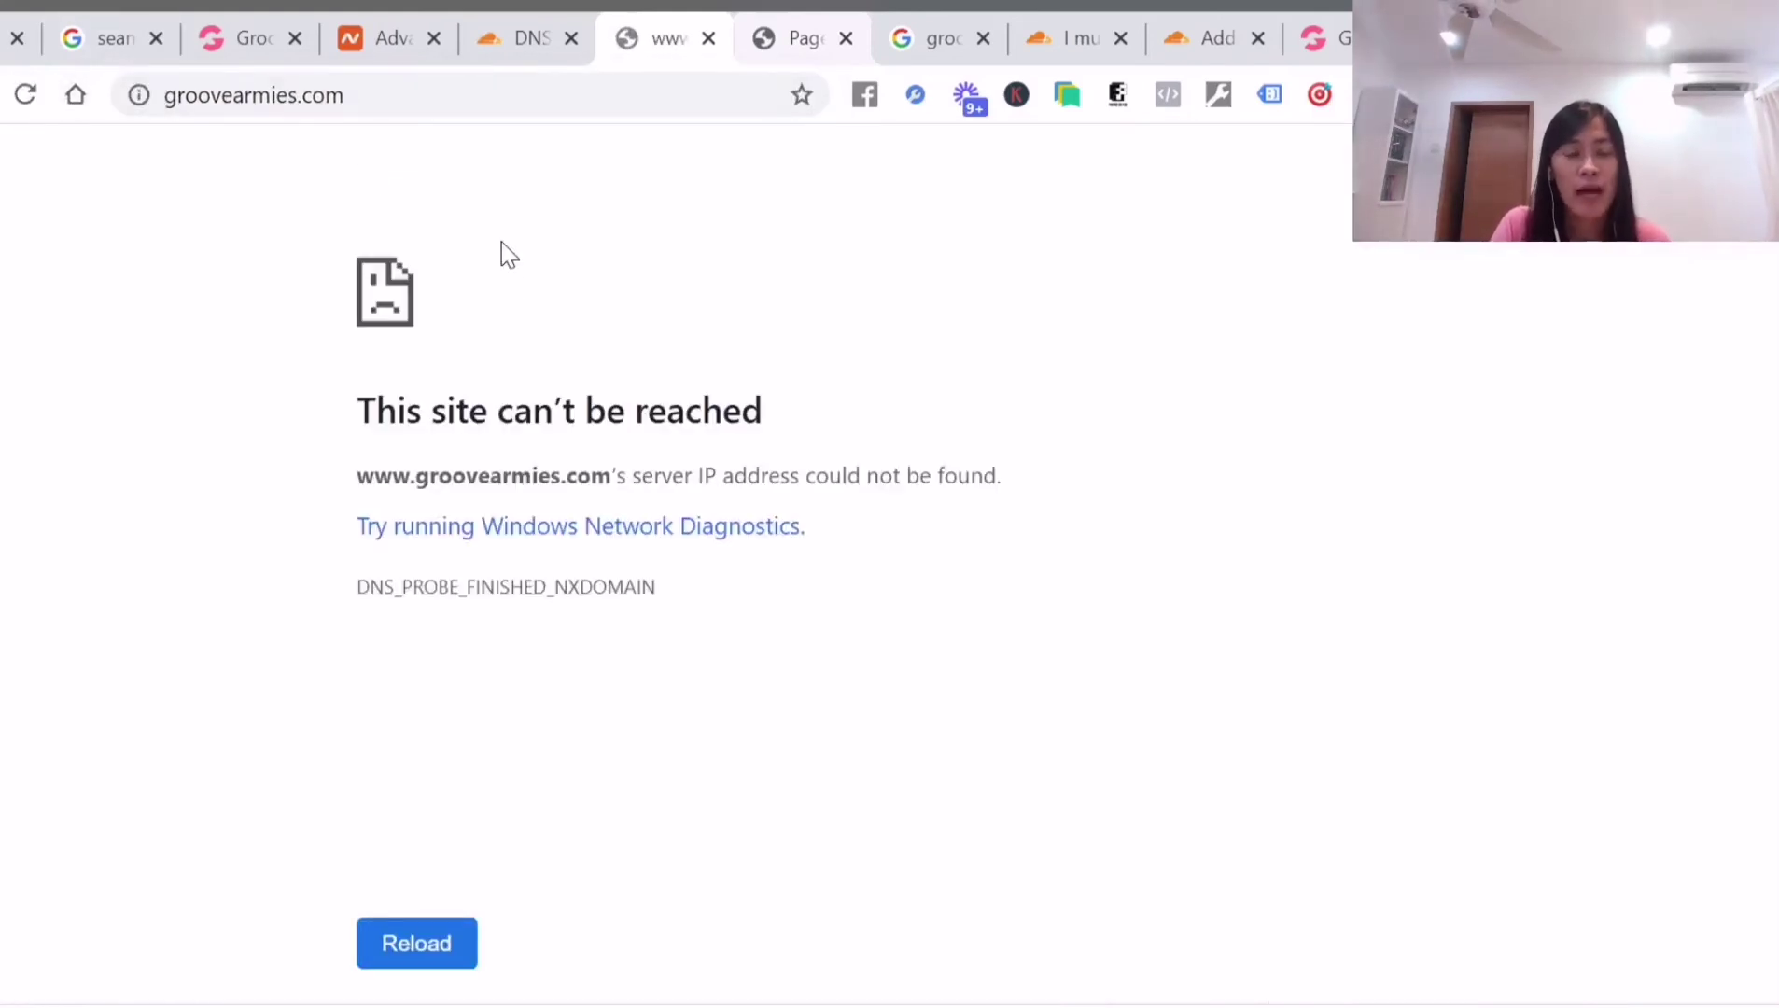
Switch Cloudflare's DNS page to the groovearmies.com site
{"action": "left_click", "coordinate": [504, 42]}
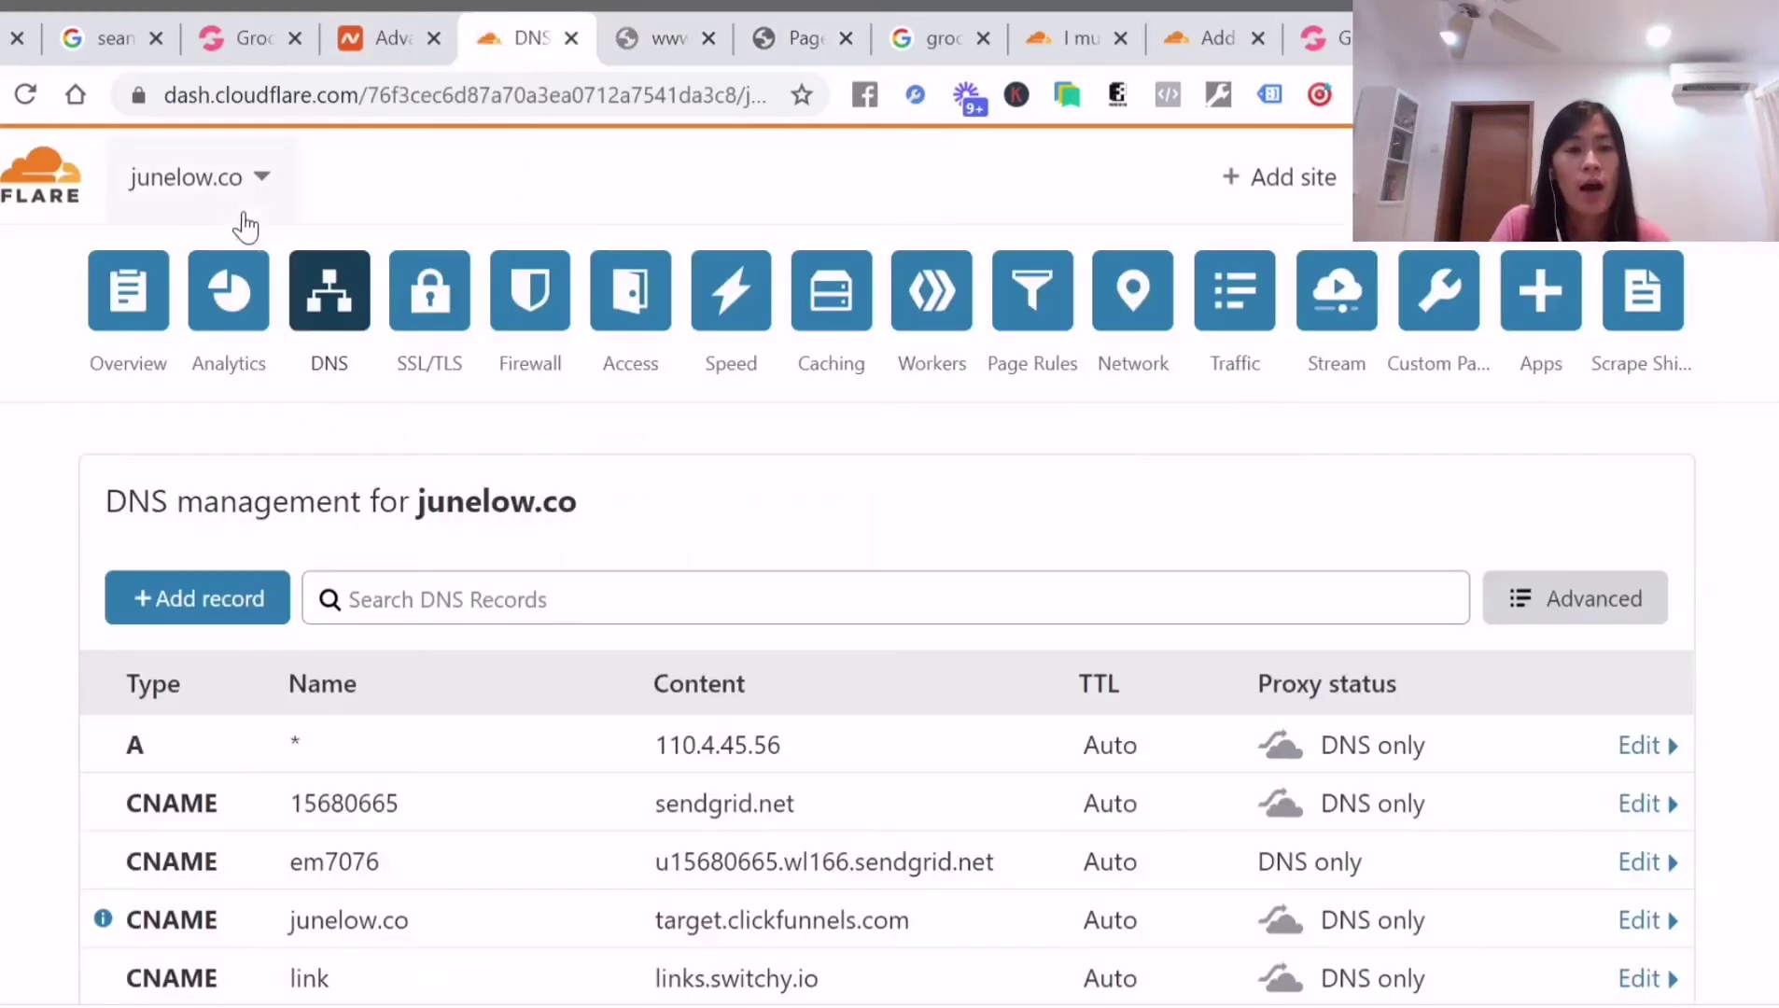
{"action": "left_click", "coordinate": [238, 182]}
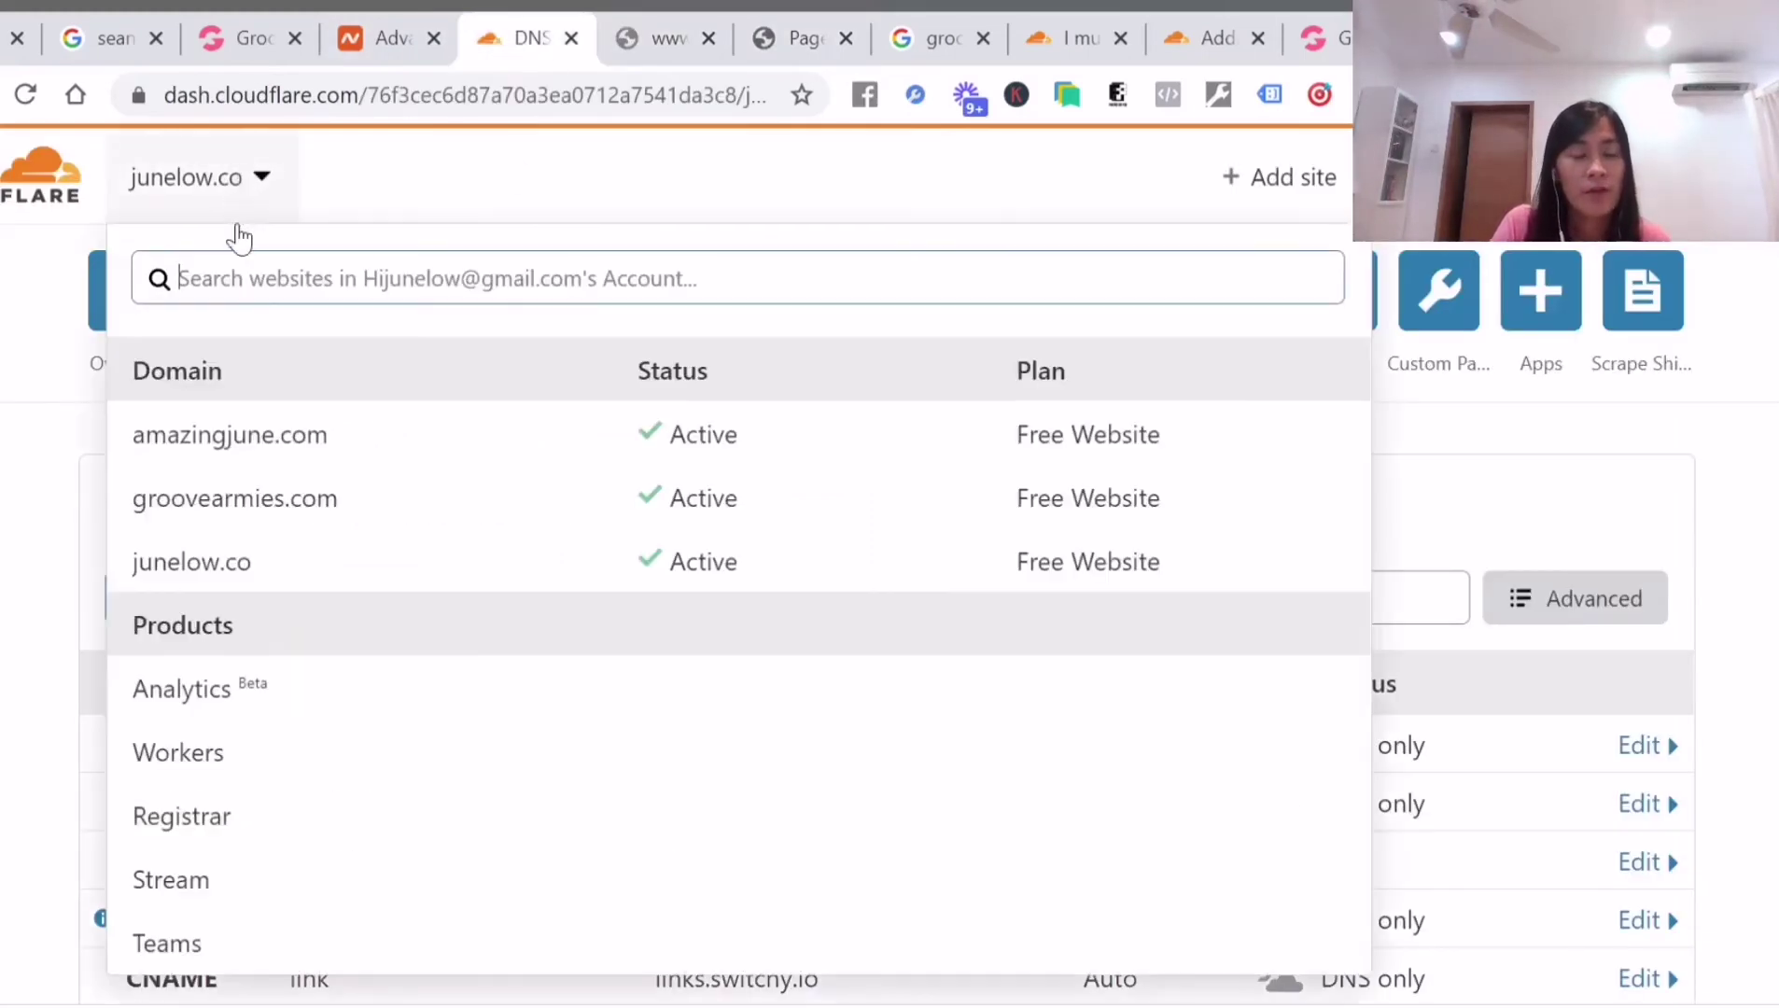
{"action": "left_click", "coordinate": [252, 511]}
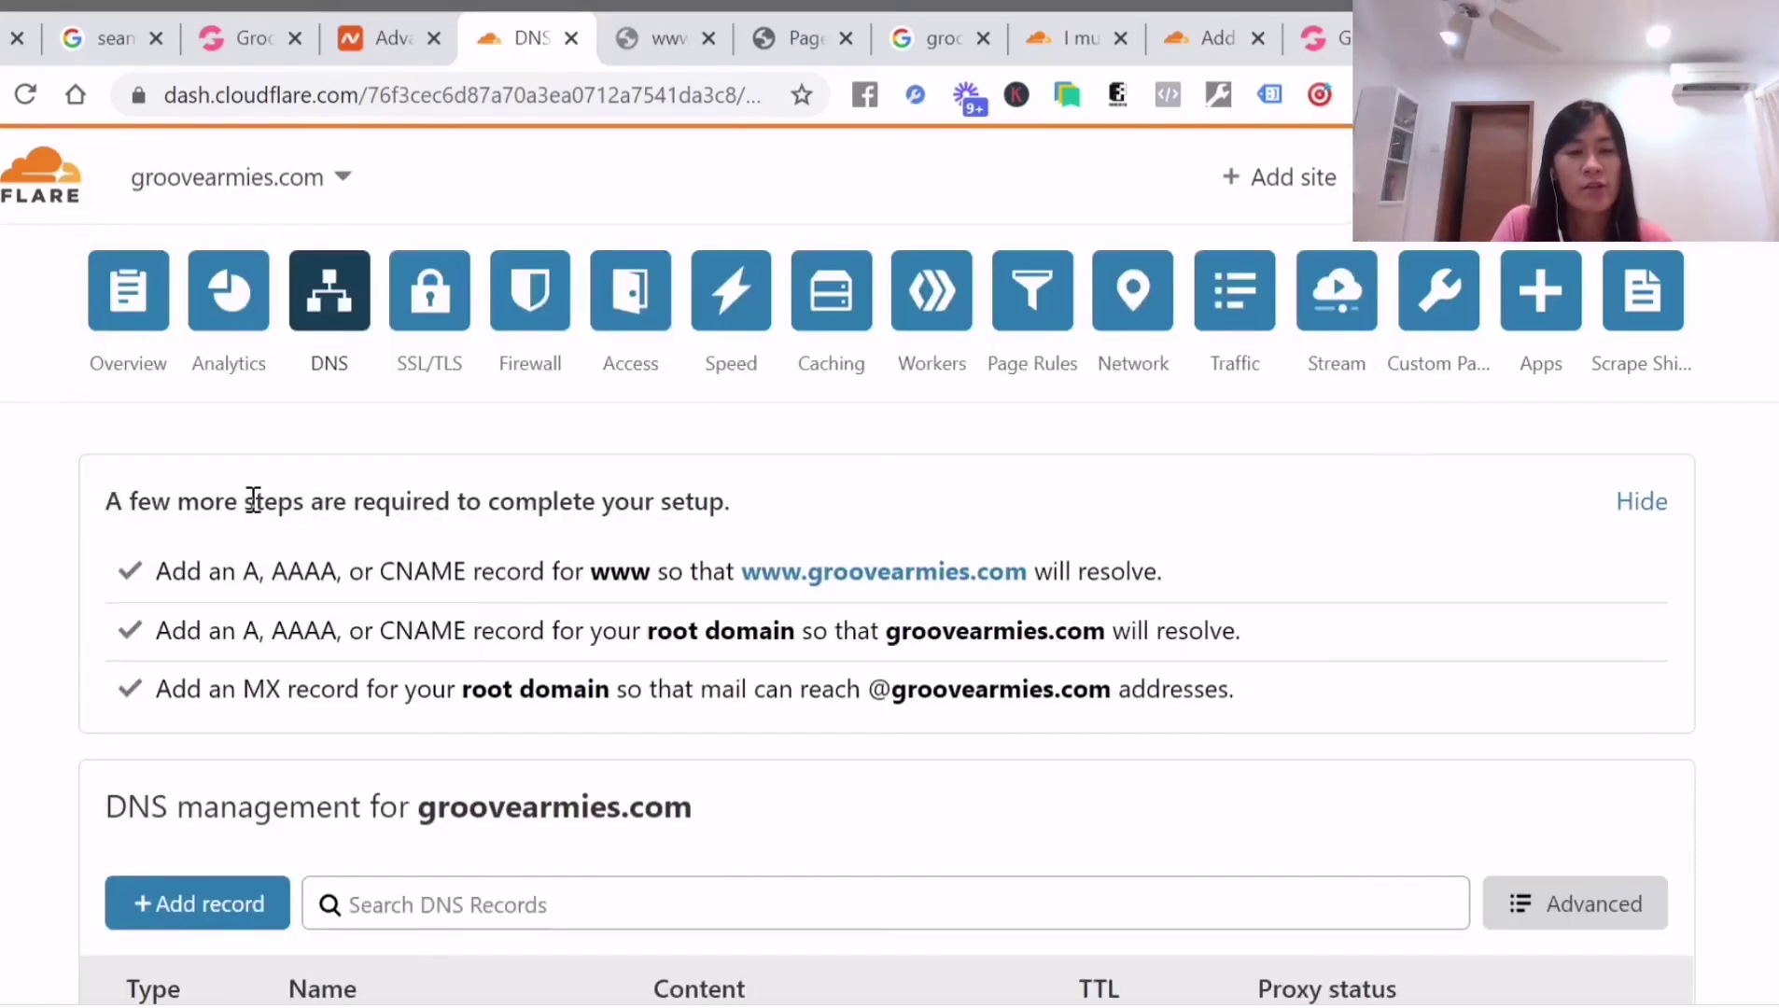
{"action": "scroll", "coordinate": [377, 635], "scroll_direction": "down", "scroll_amount": 2}
{"action": "scroll", "coordinate": [424, 651], "scroll_direction": "down", "scroll_amount": 2}
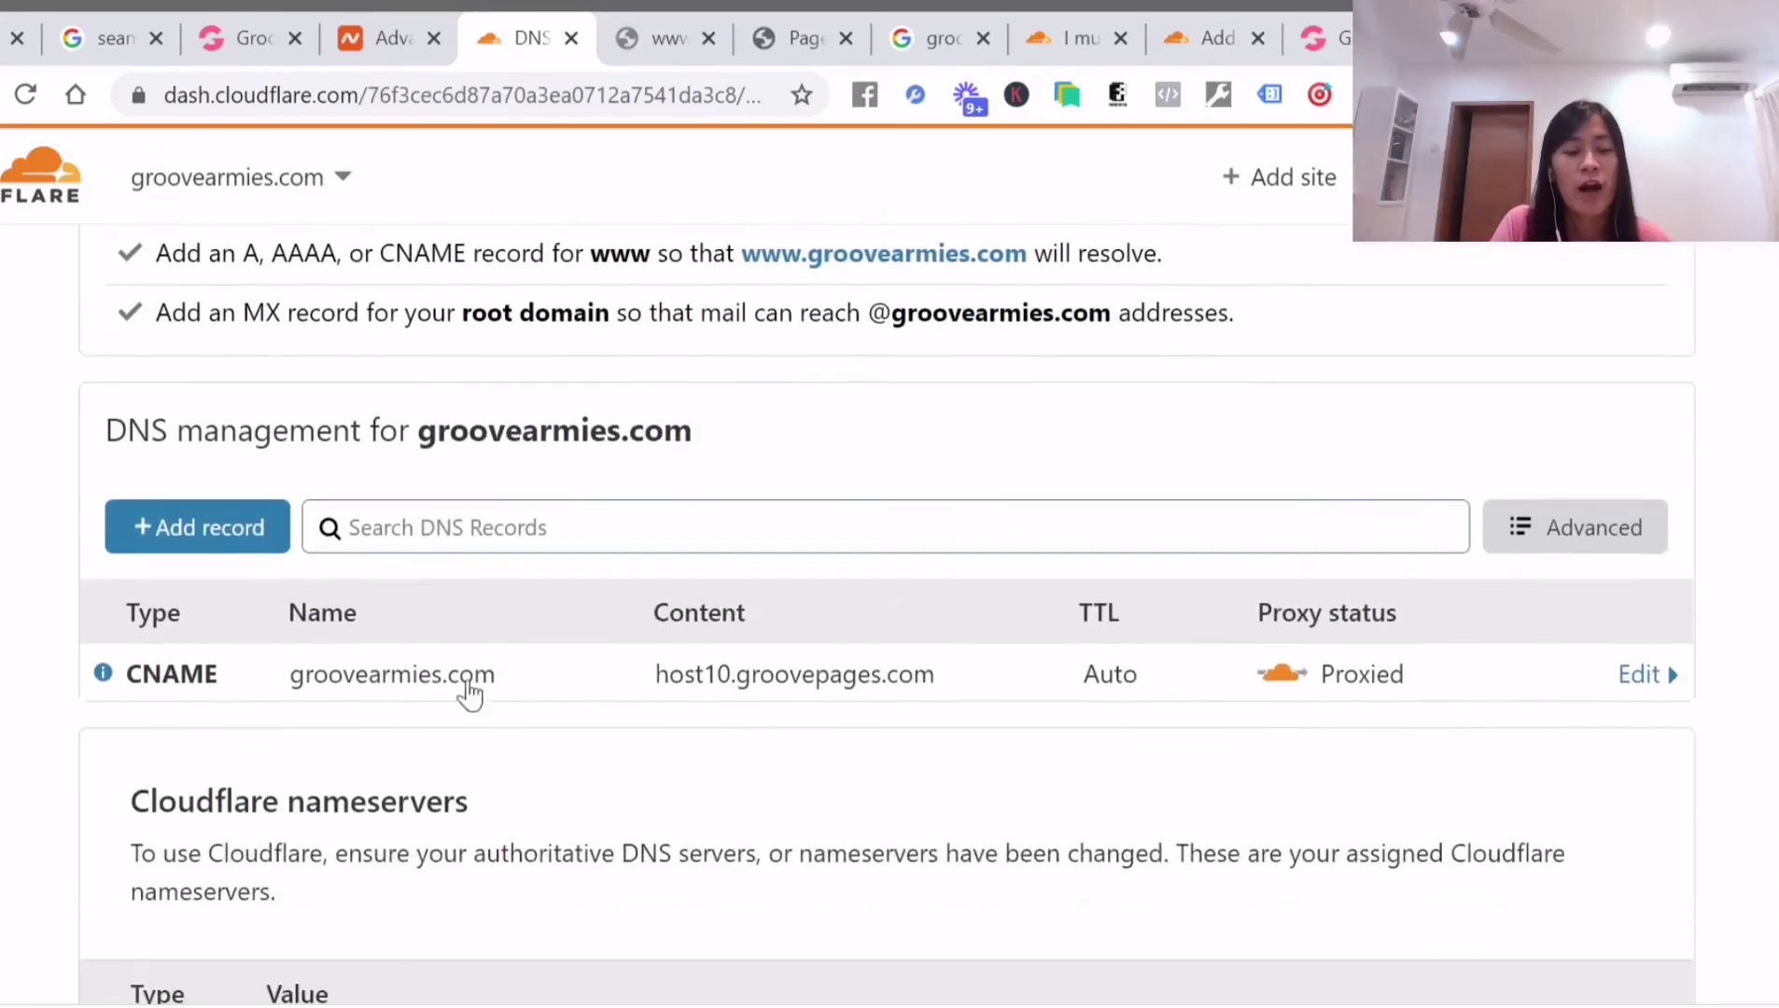
Start a new DNS record with type CNAME
{"action": "left_click", "coordinate": [250, 544]}
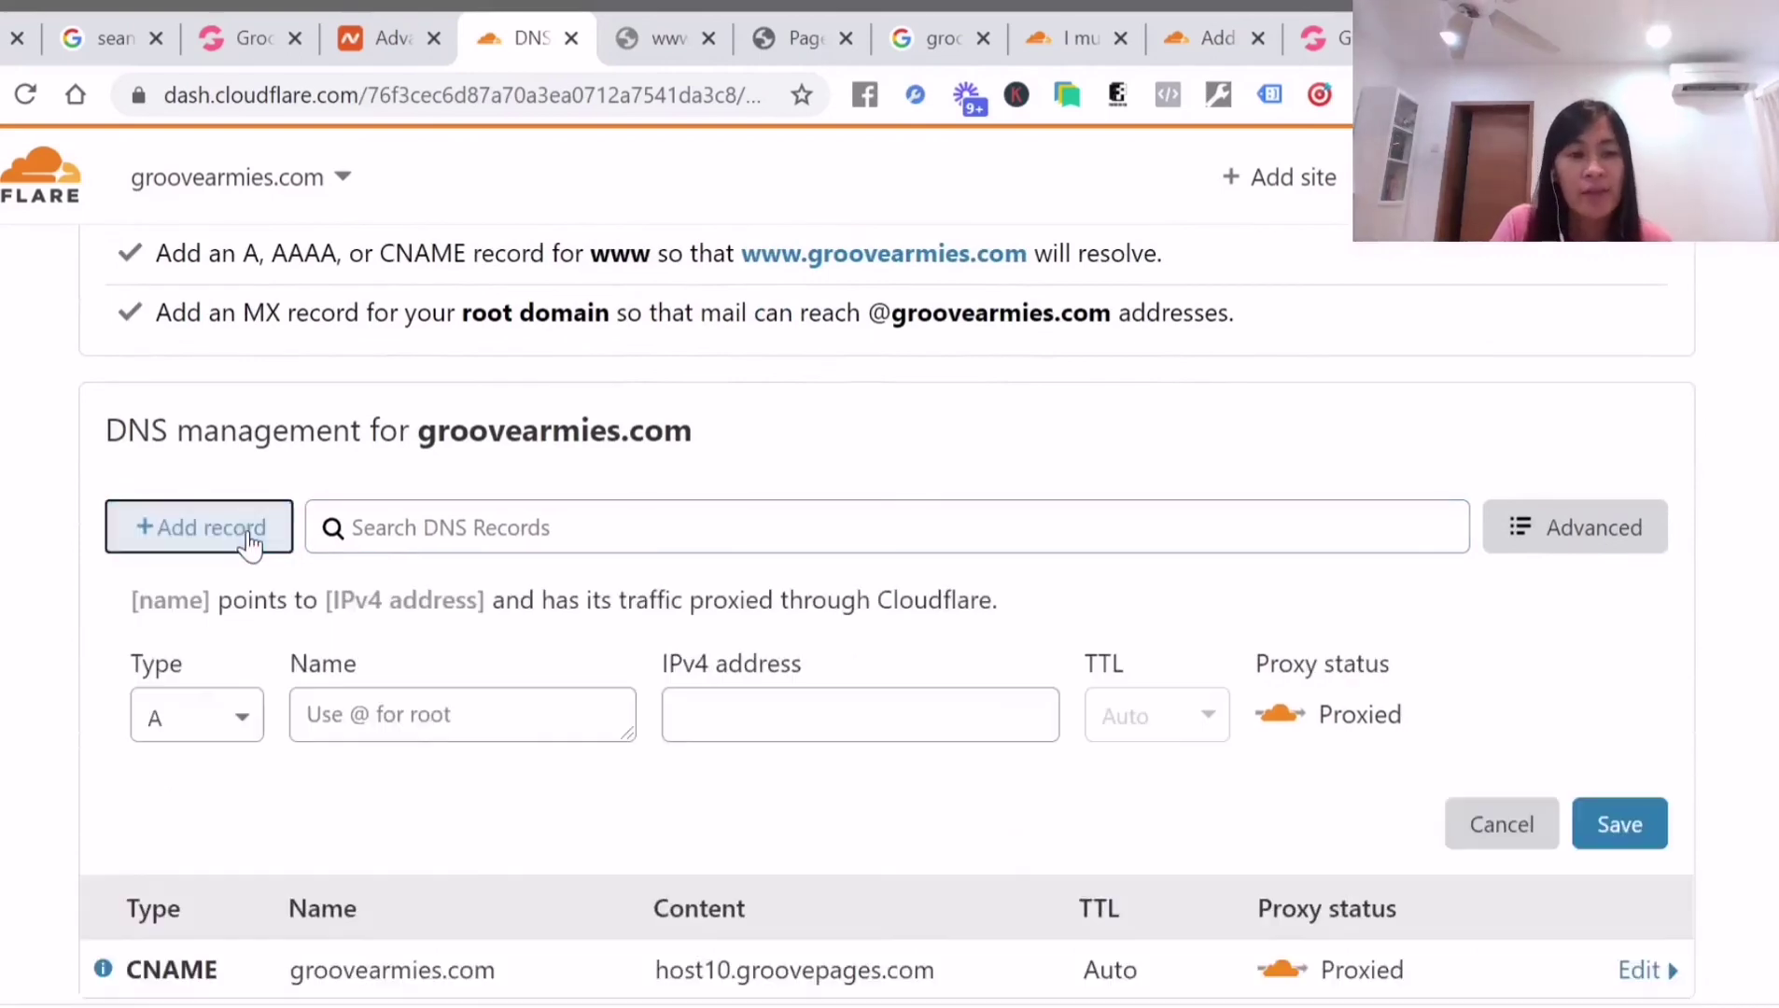
{"action": "left_click", "coordinate": [230, 728]}
{"action": "scroll", "coordinate": [227, 817], "scroll_direction": "down", "scroll_amount": 3}
{"action": "scroll", "coordinate": [227, 821], "scroll_direction": "down", "scroll_amount": 3}
{"action": "left_click_drag", "start_coordinate": [252, 830], "coordinate": [266, 583]}
{"action": "left_click", "coordinate": [219, 792]}
Enter name www with target groovearmies.com and save the record
{"action": "left_click", "coordinate": [399, 493]}
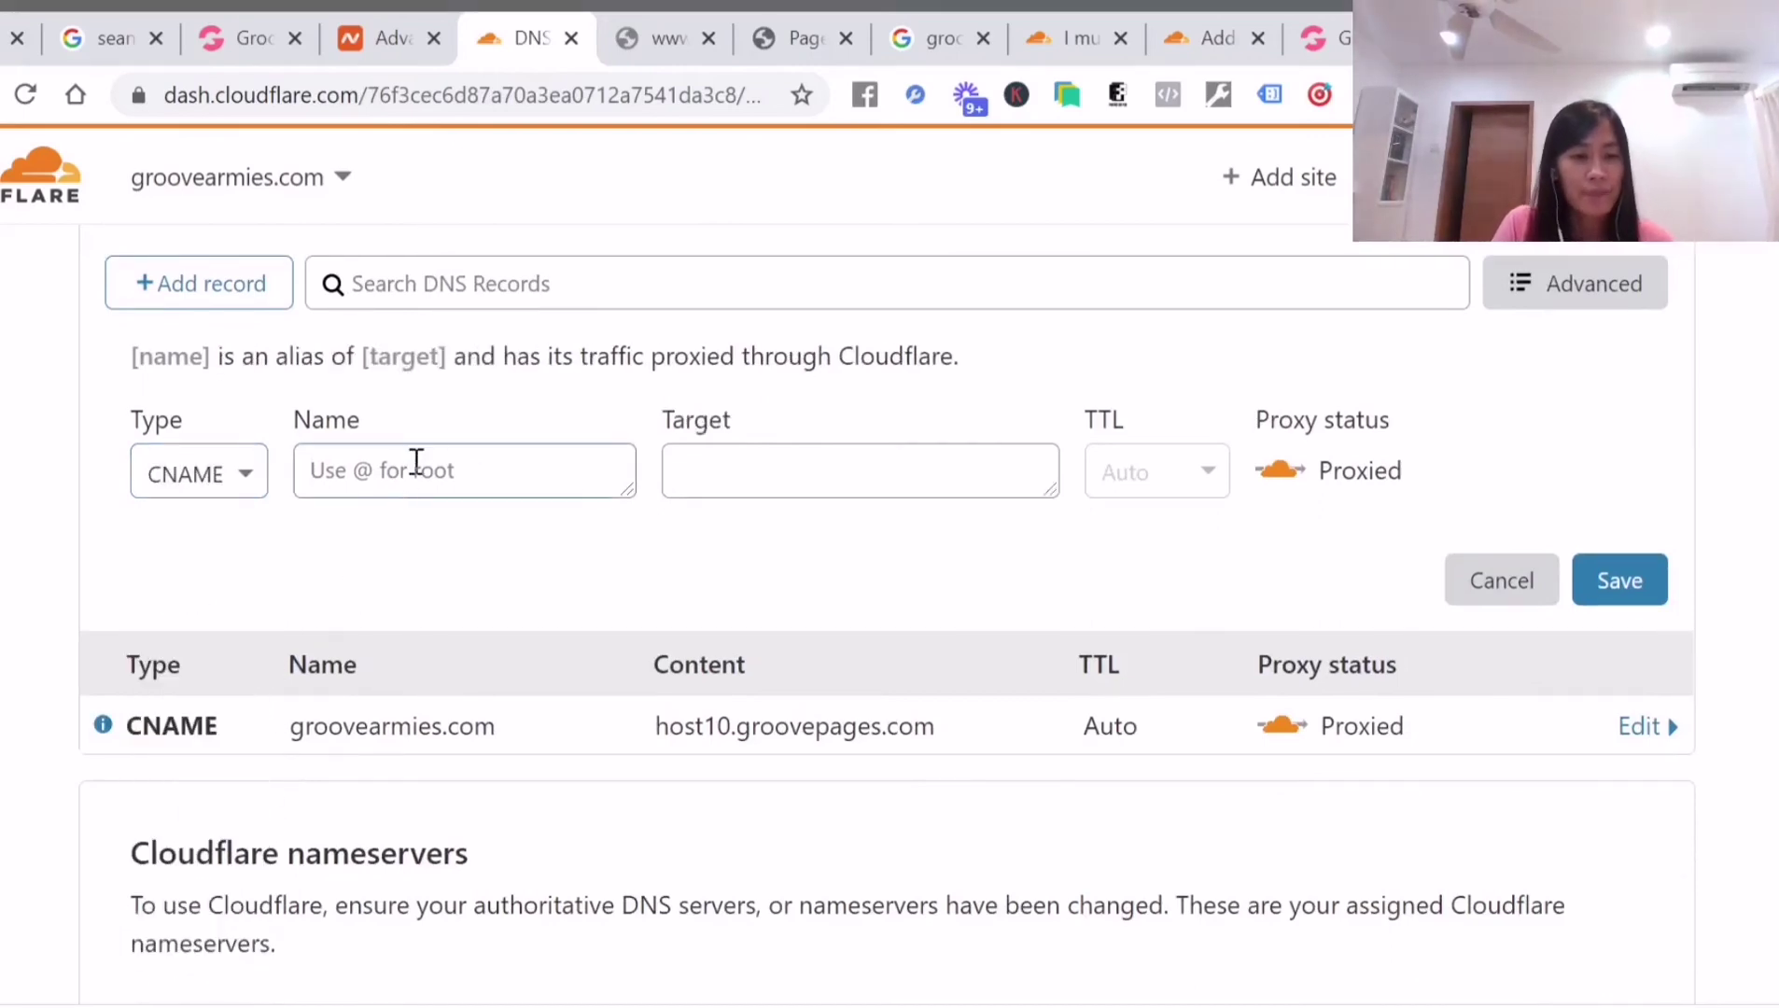
{"action": "type", "text": "www"}
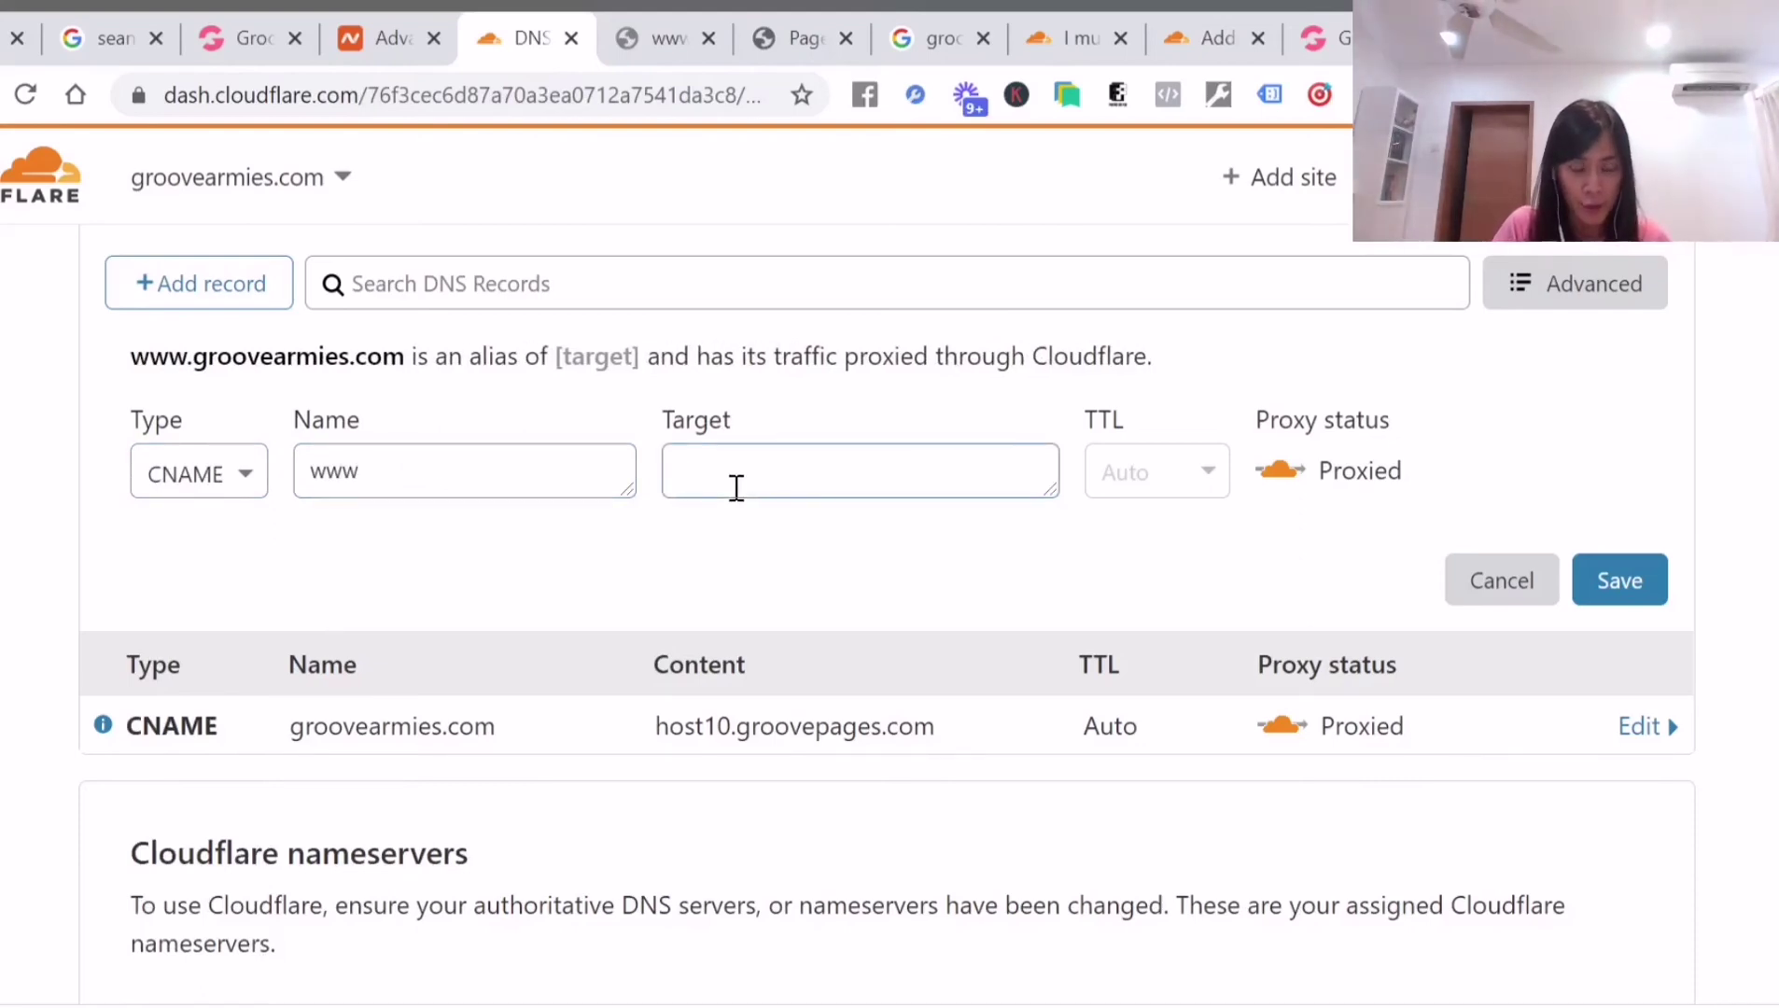
{"action": "type", "text": "groovear"}
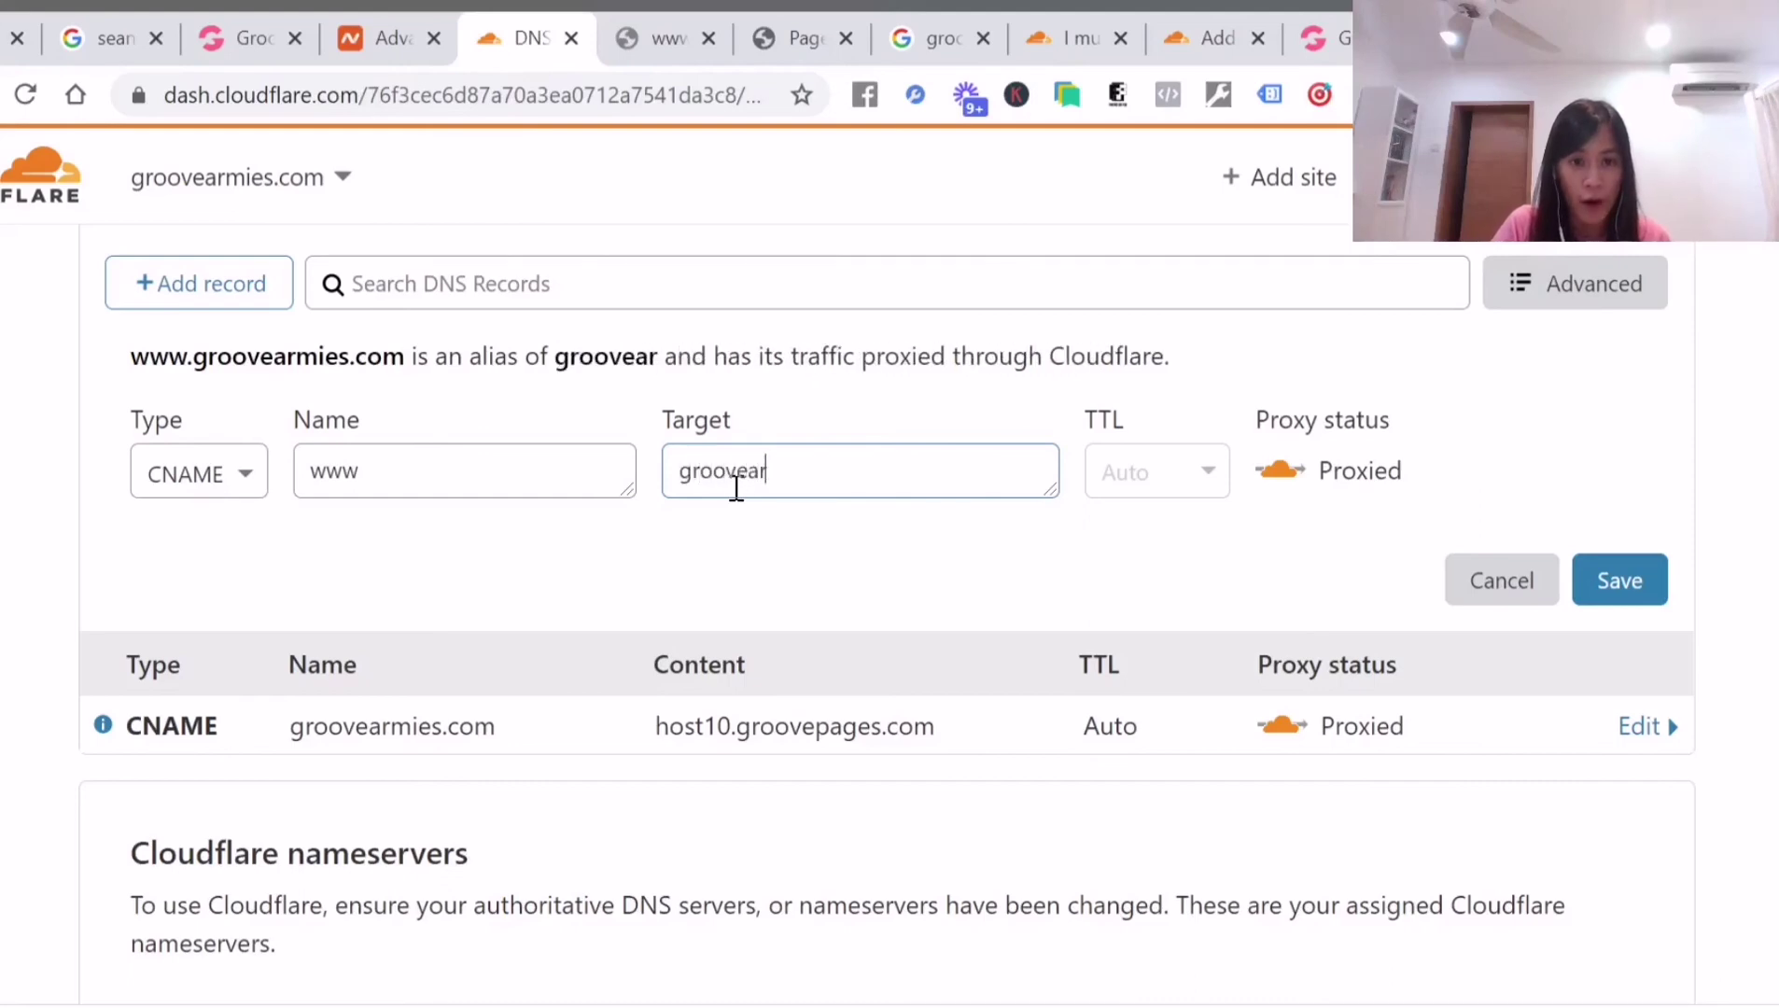
{"action": "type", "text": "mies.com"}
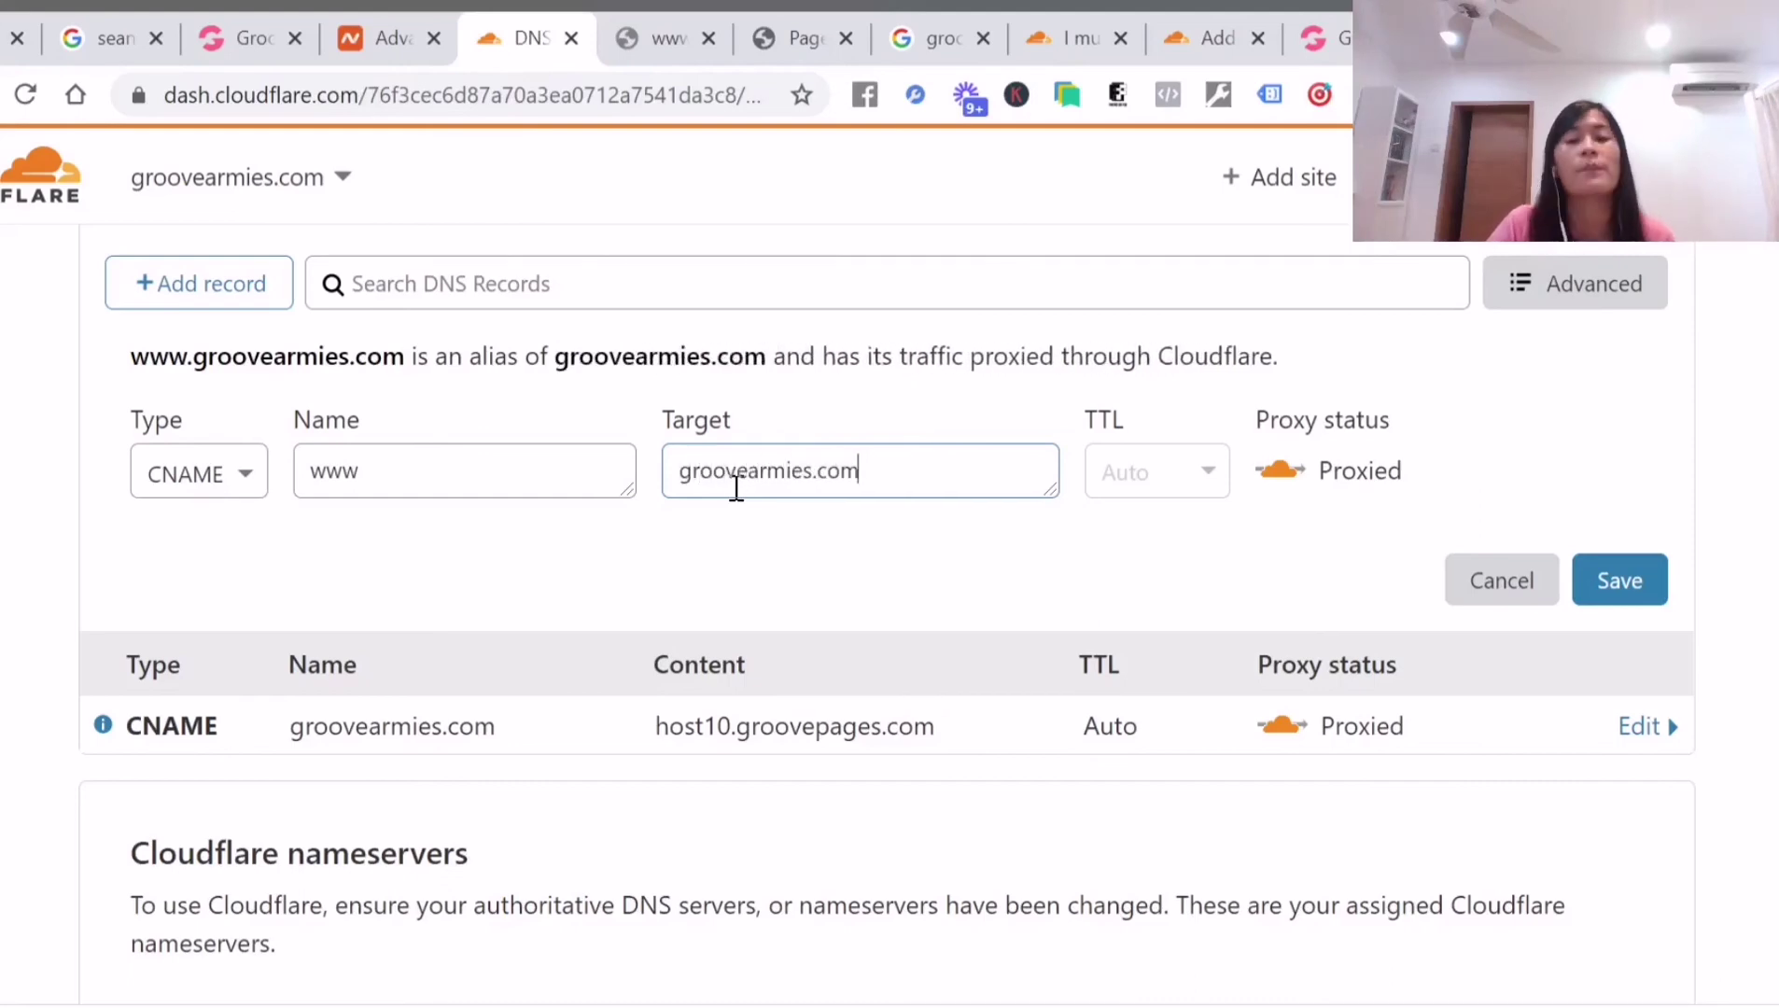
{"action": "left_click_drag", "start_coordinate": [447, 476], "coordinate": [285, 485]}
{"action": "left_click_drag", "start_coordinate": [961, 480], "coordinate": [656, 479]}
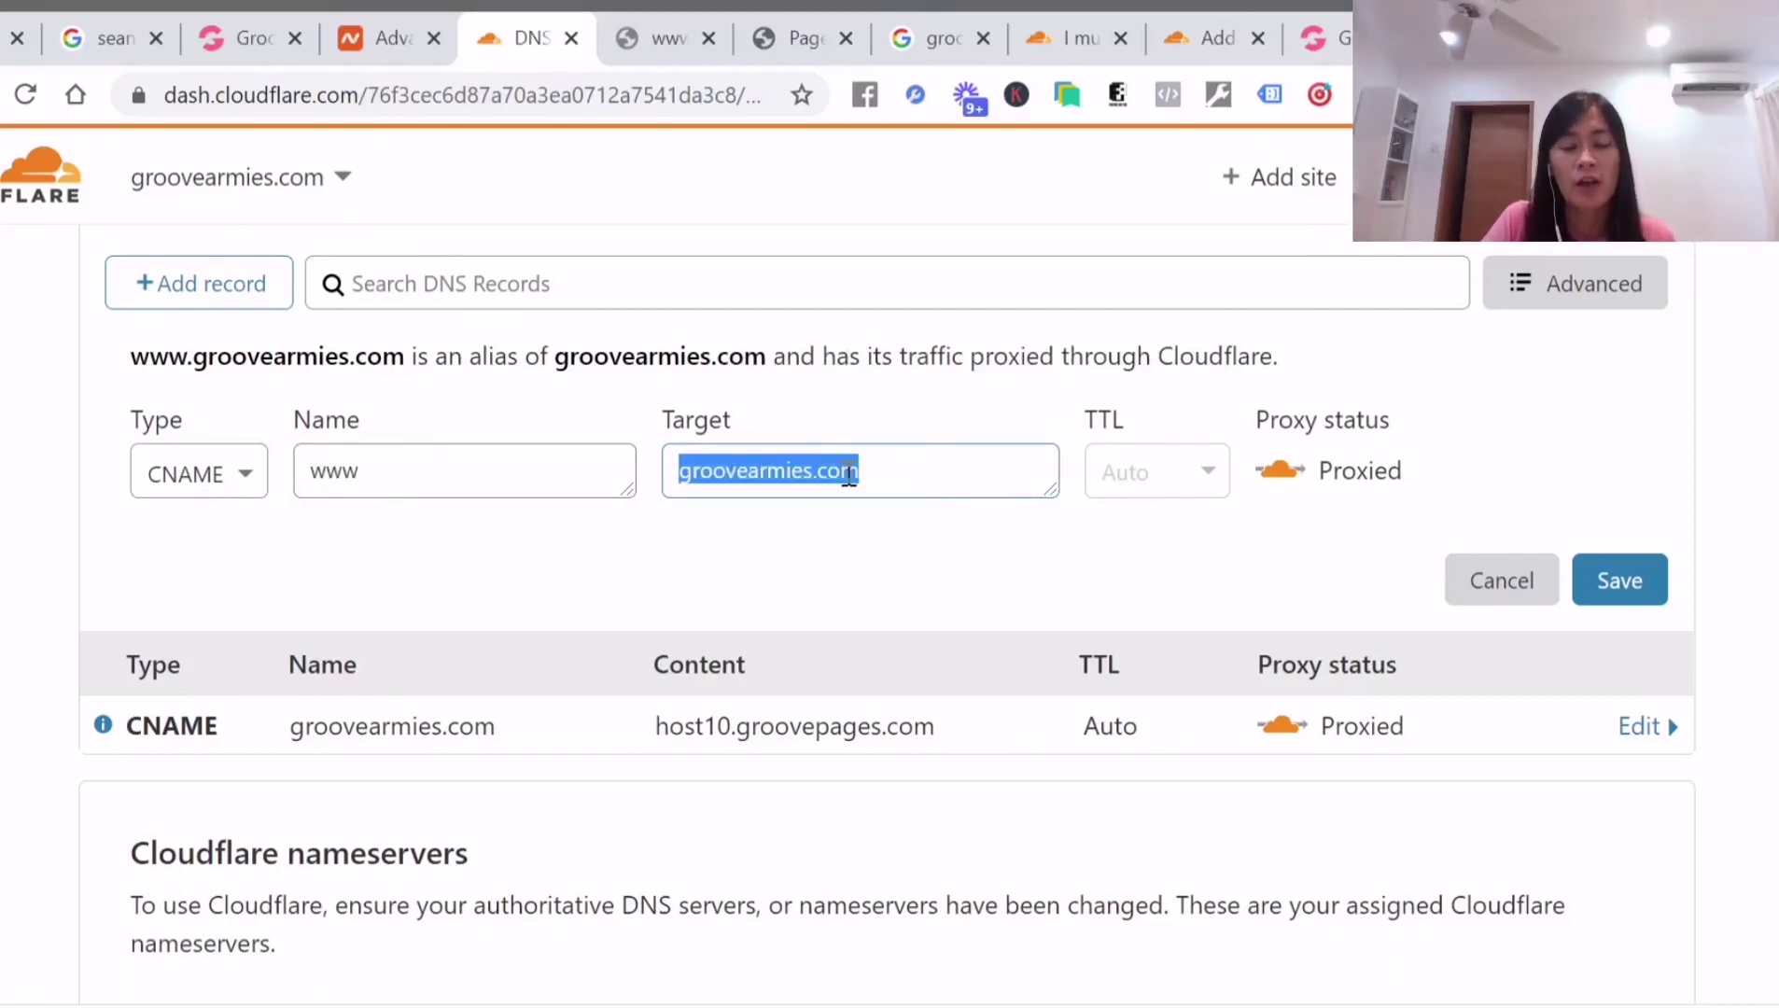
{"action": "left_click", "coordinate": [675, 470]}
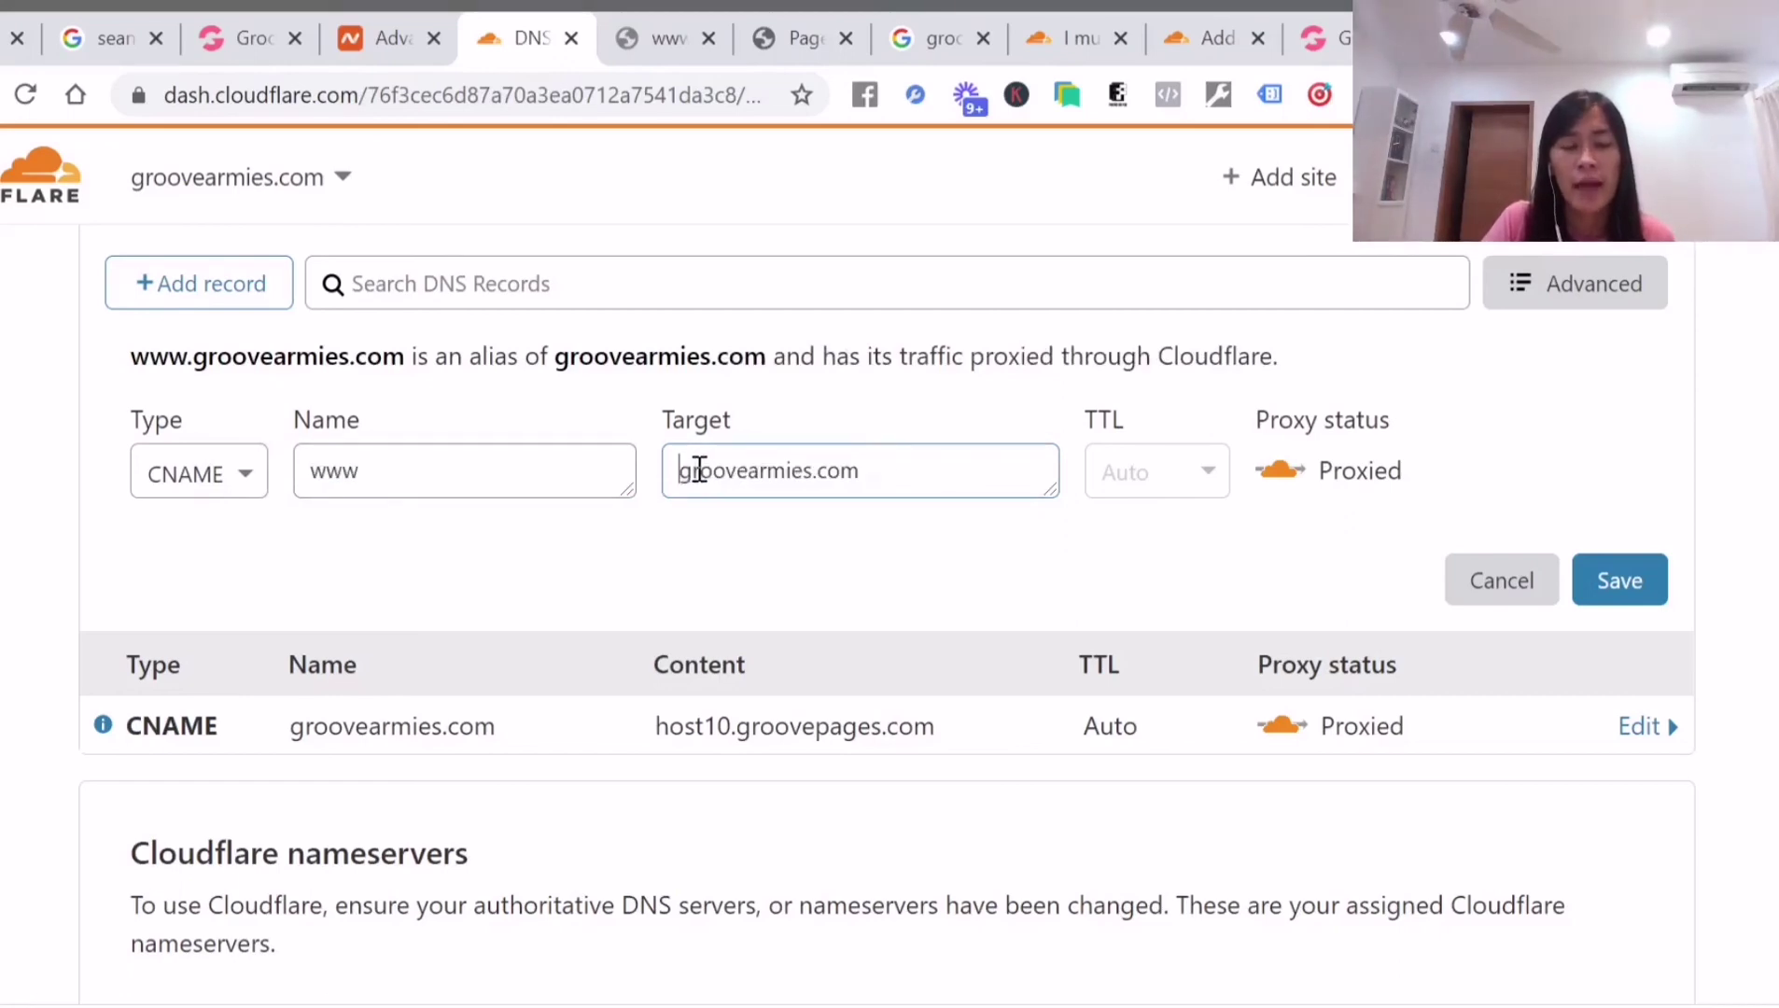
{"action": "left_click", "coordinate": [1636, 583]}
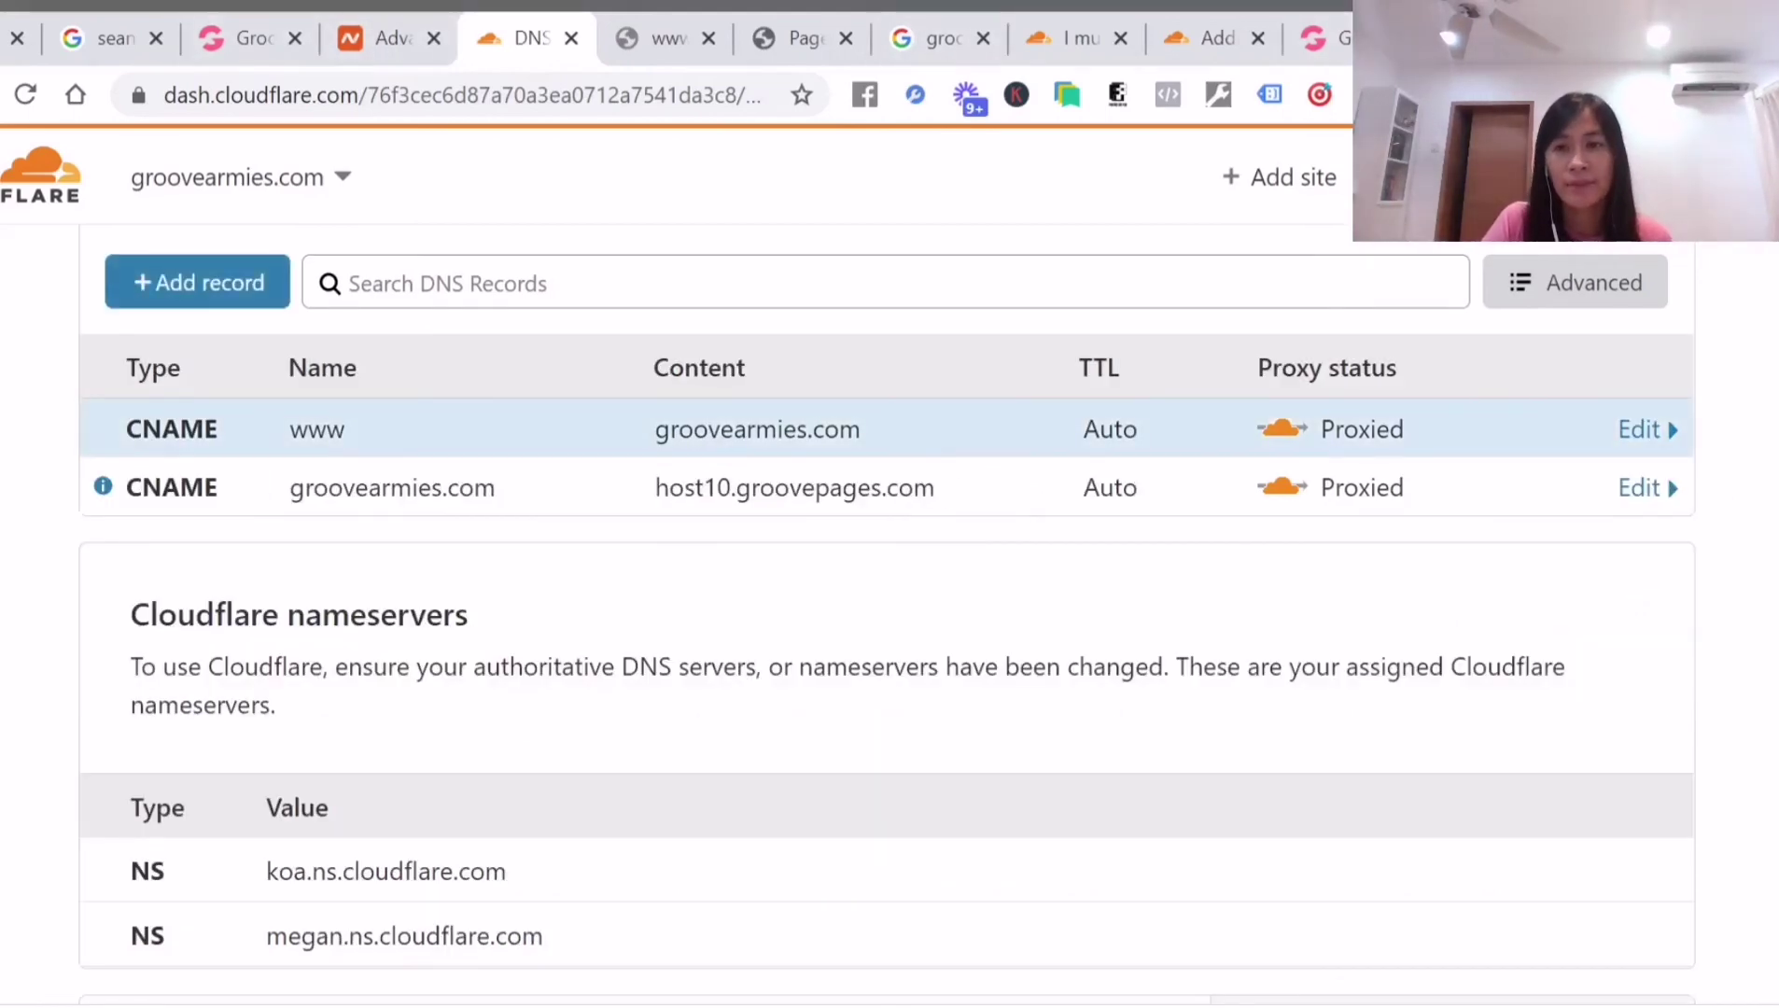
{"action": "key", "text": "ctrl+t"}
{"action": "type", "text": "www.groov"}
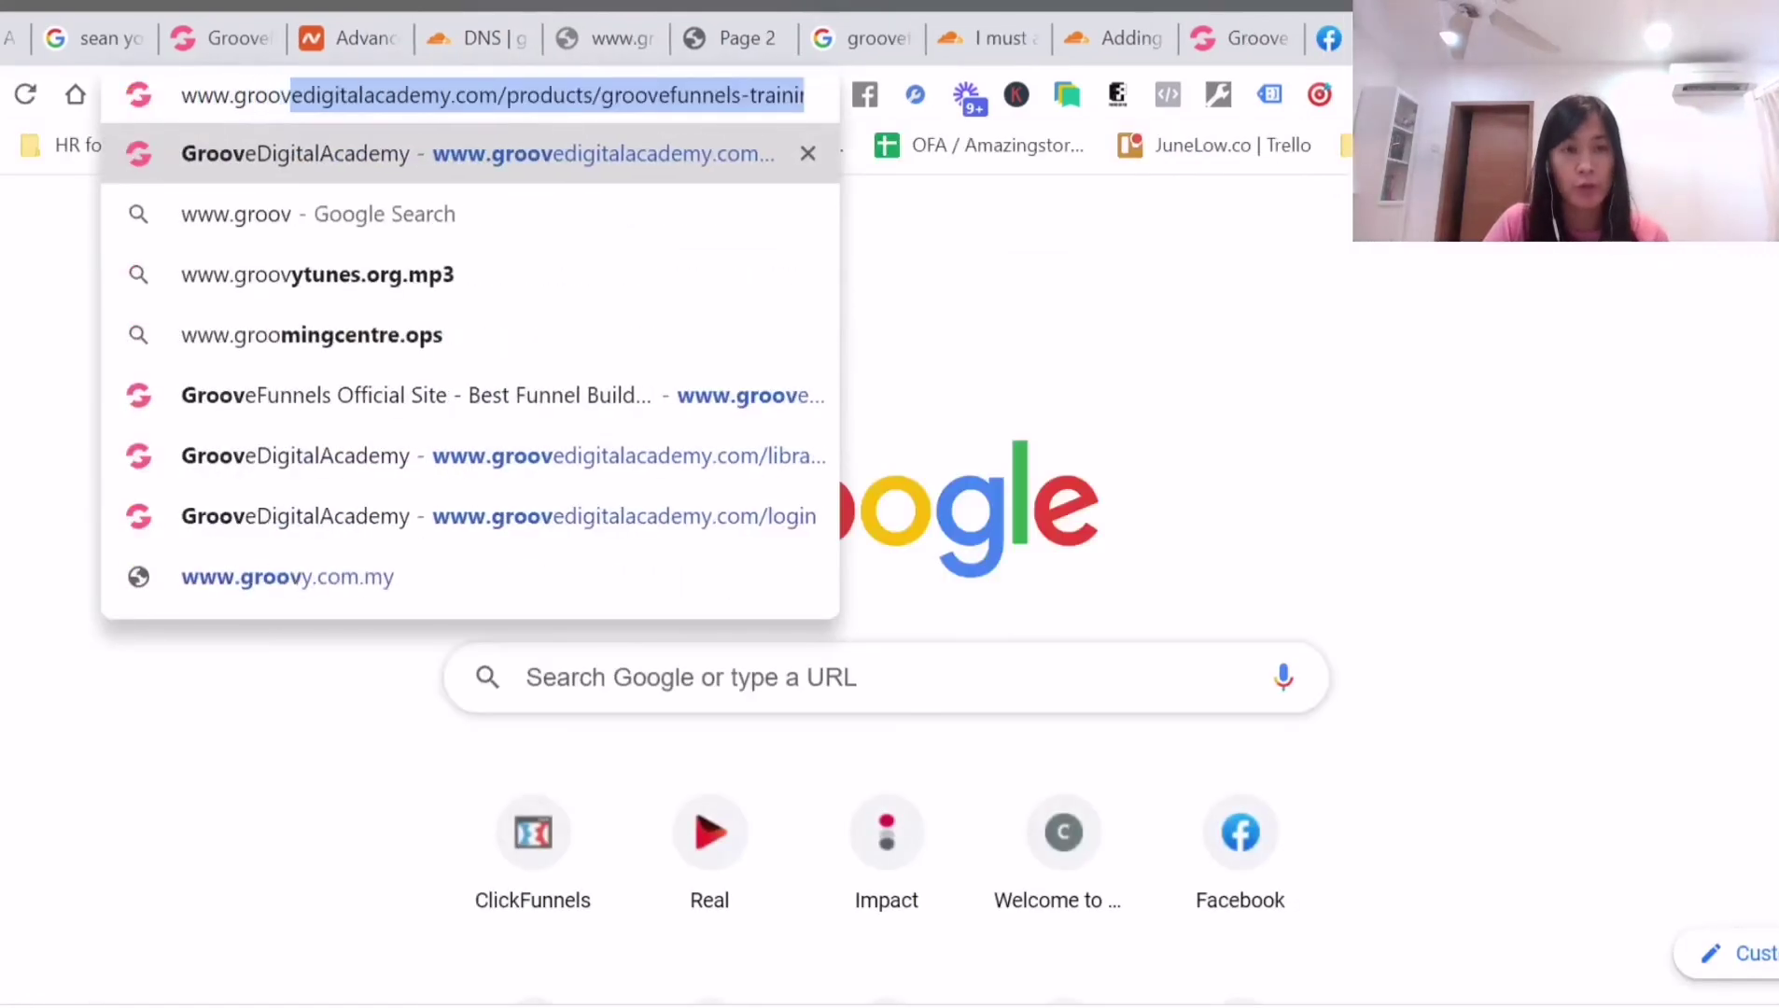
{"action": "type", "text": "earmies.com"}
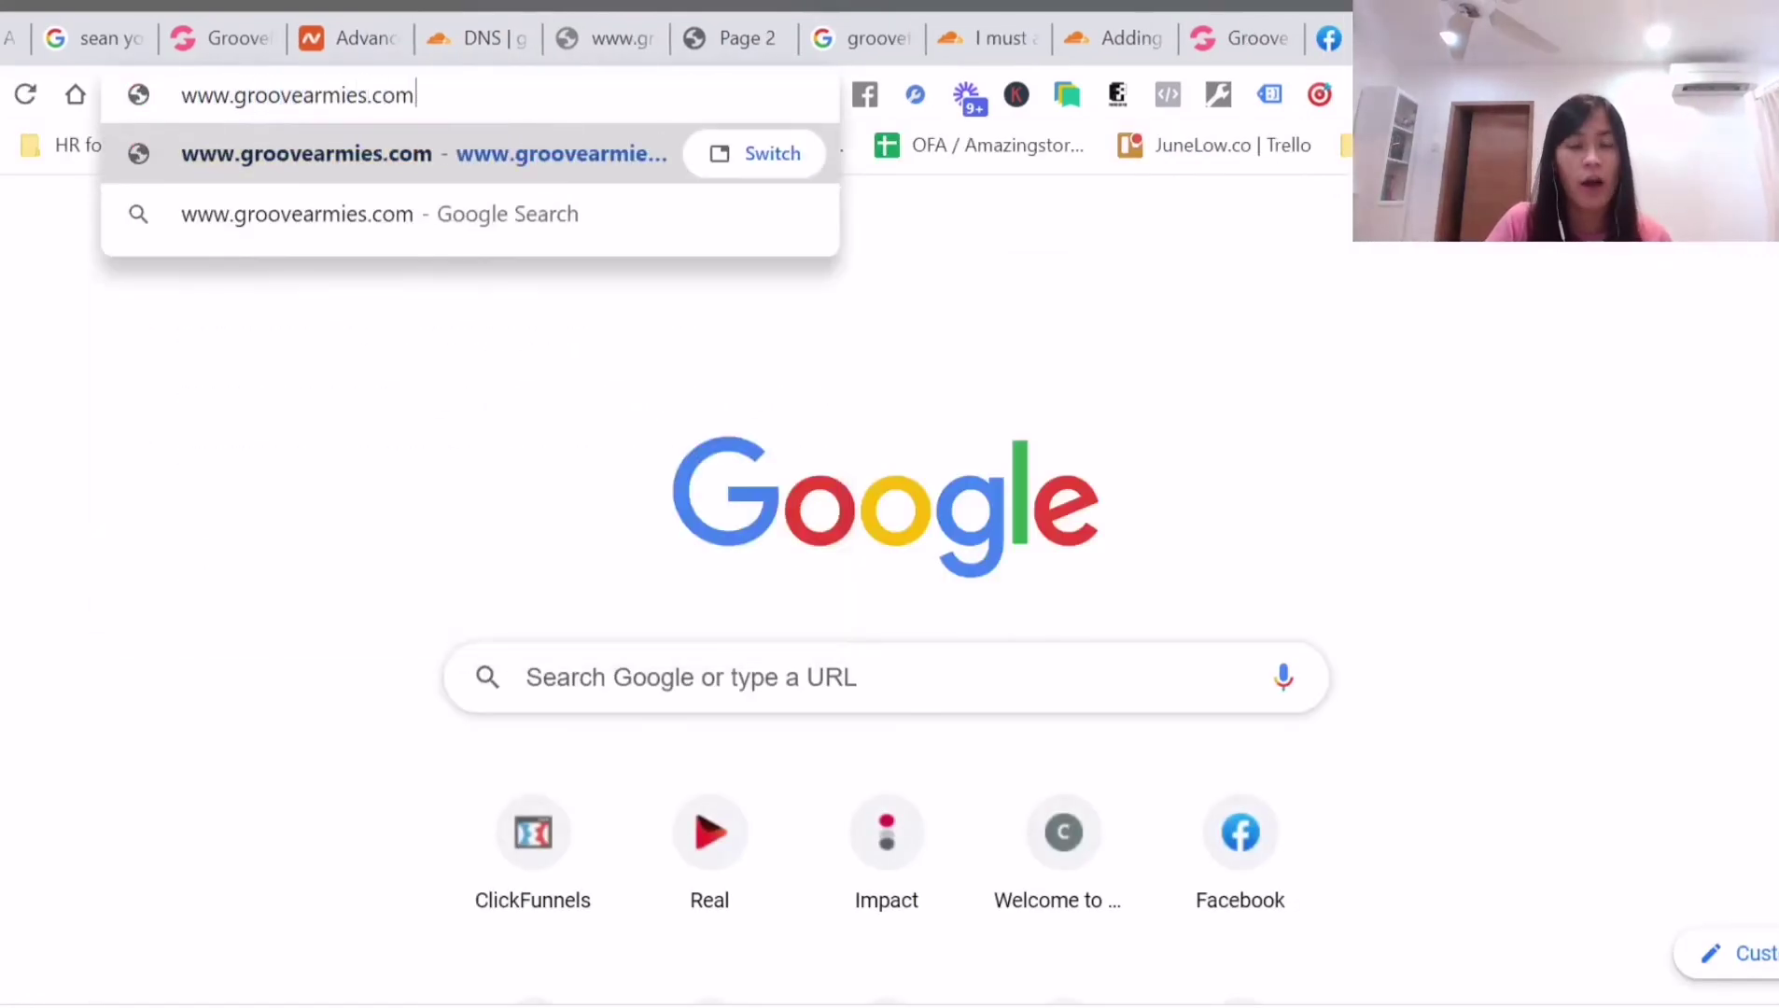
{"action": "key", "text": "Return"}
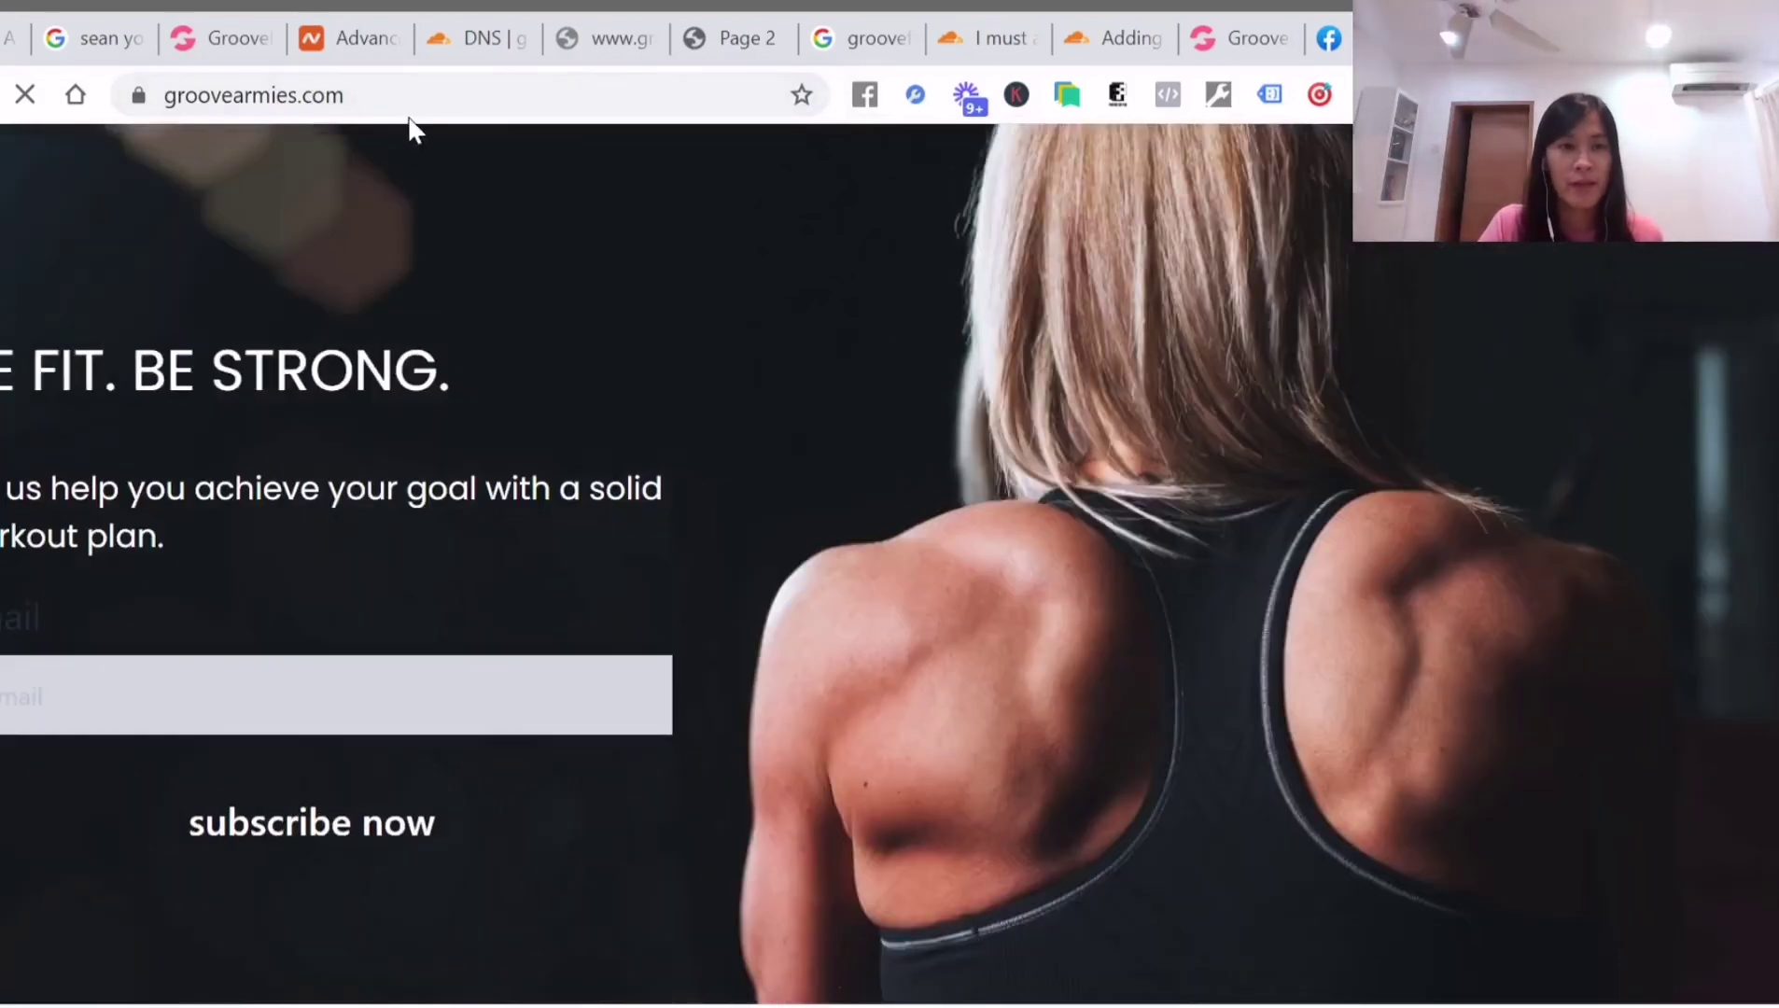
{"action": "left_click", "coordinate": [416, 103]}
{"action": "type", "text": "www.groovem"}
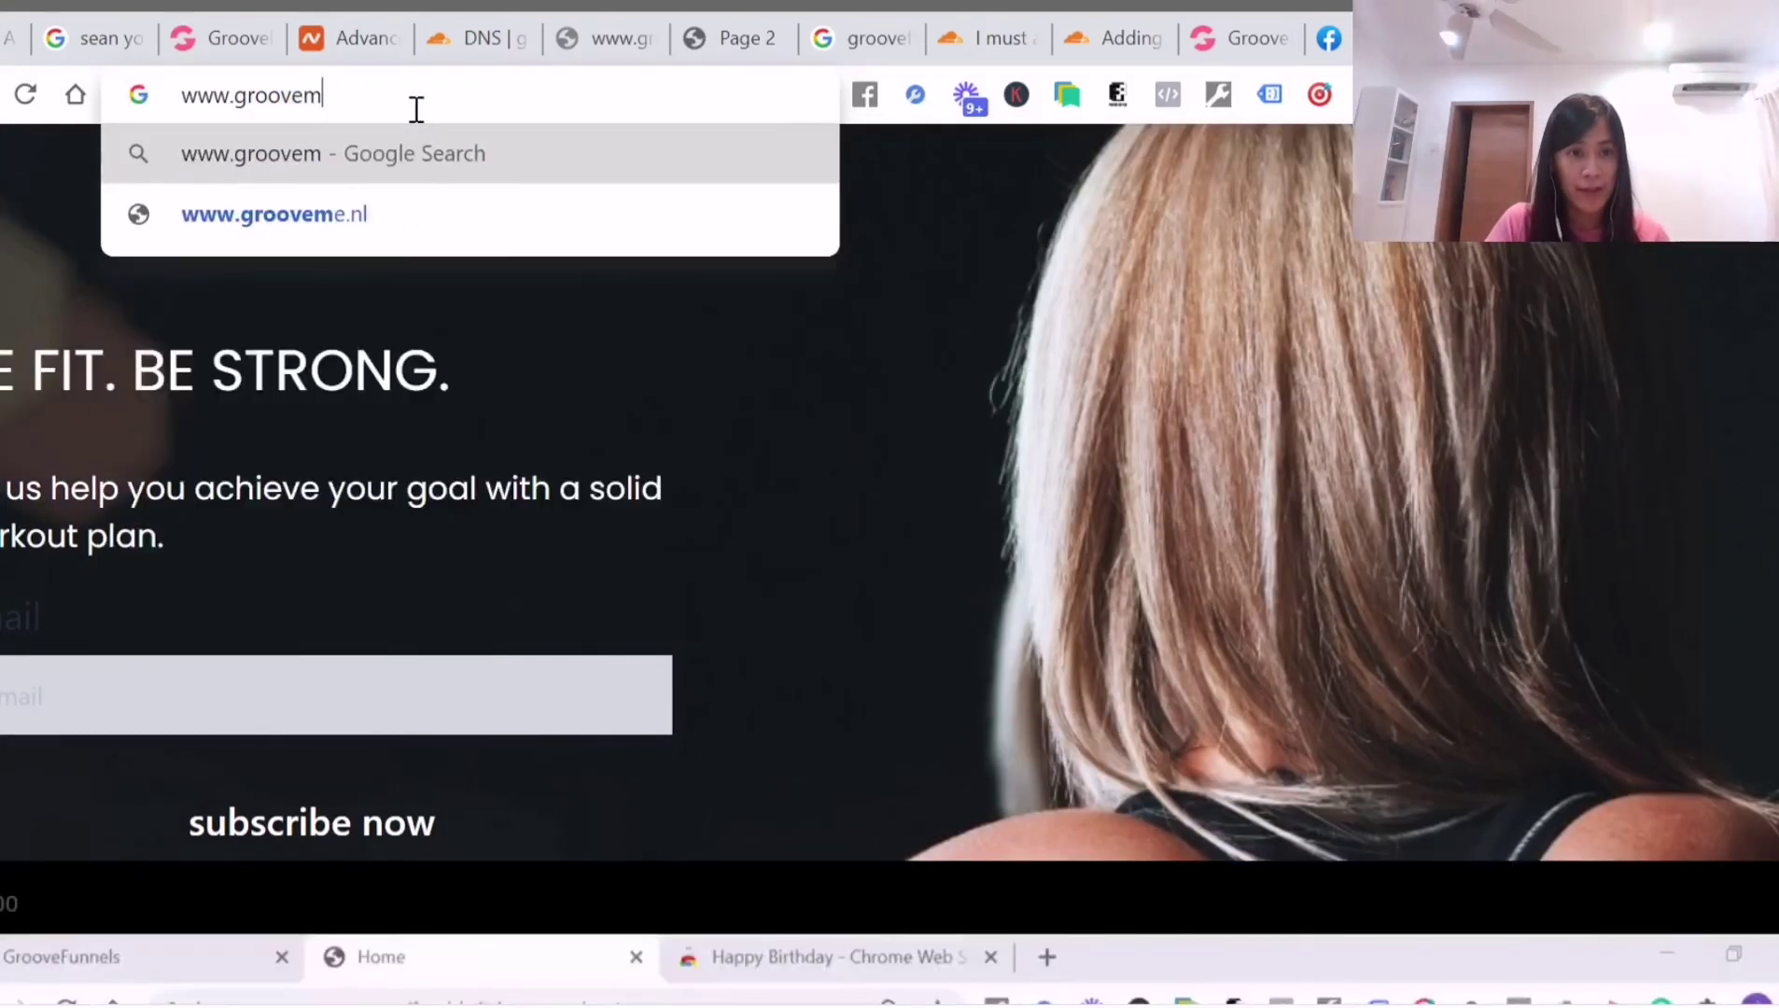
{"action": "key", "text": "BackSpace"}
{"action": "type", "text": "armies.c"}
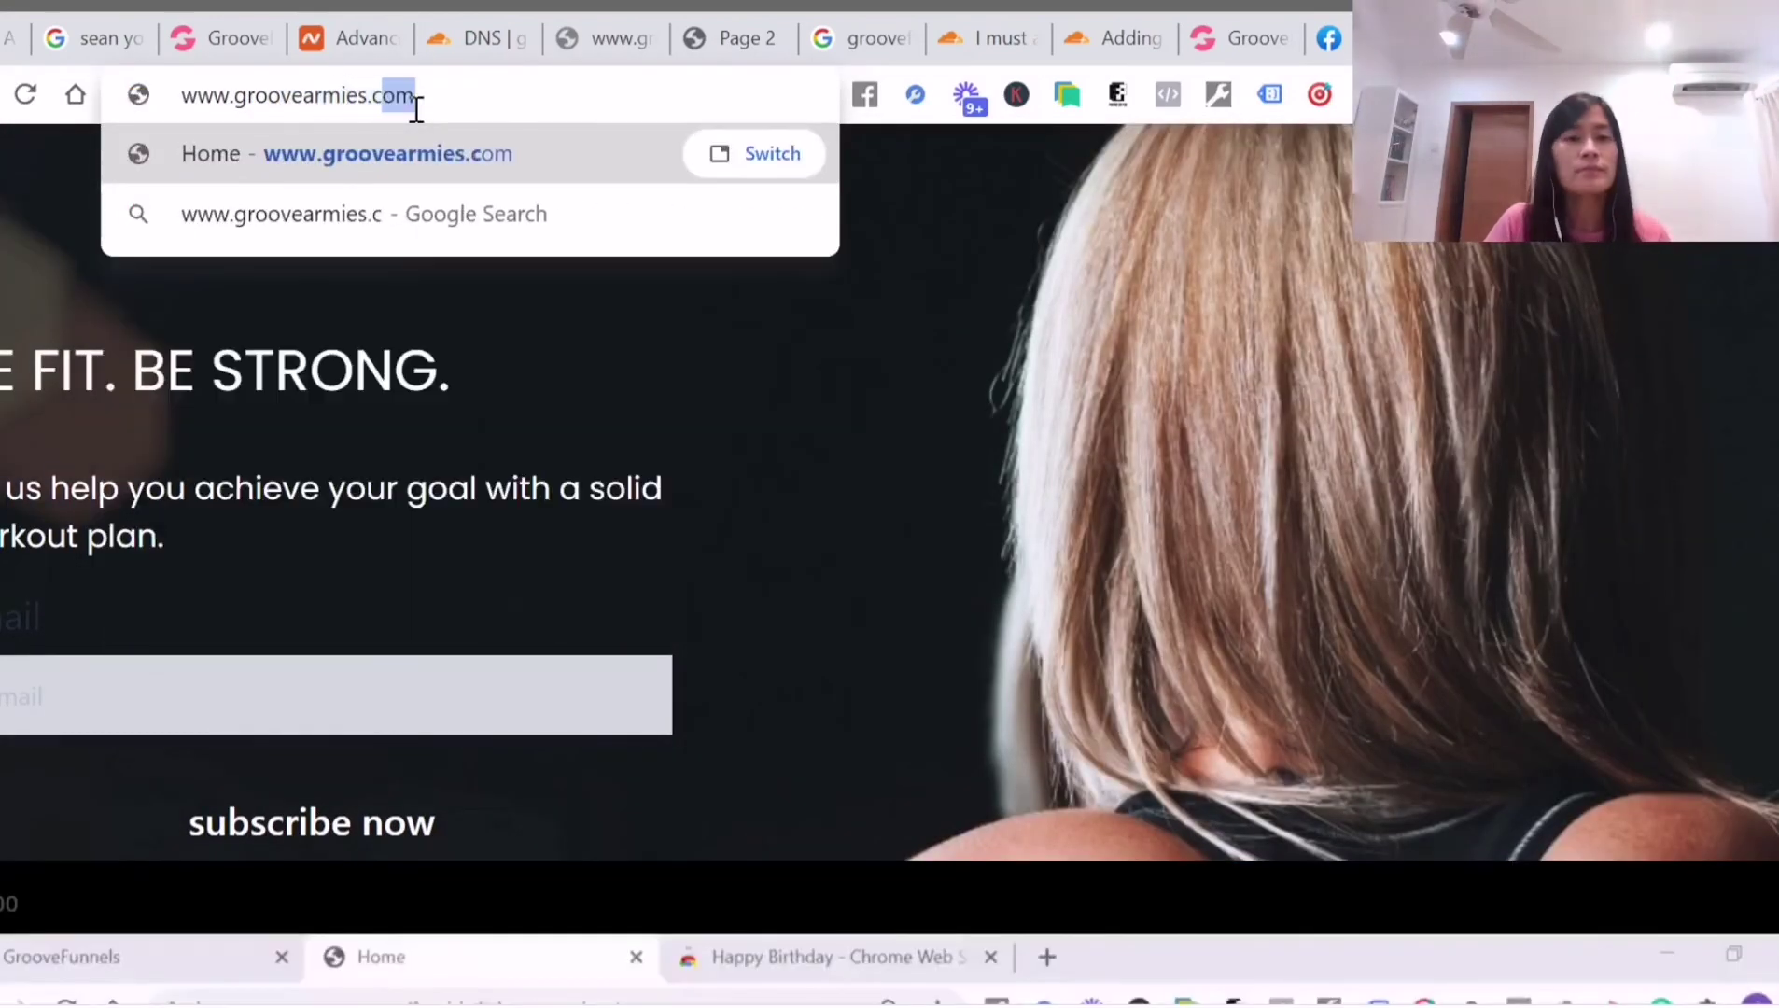
{"action": "key", "text": "Return"}
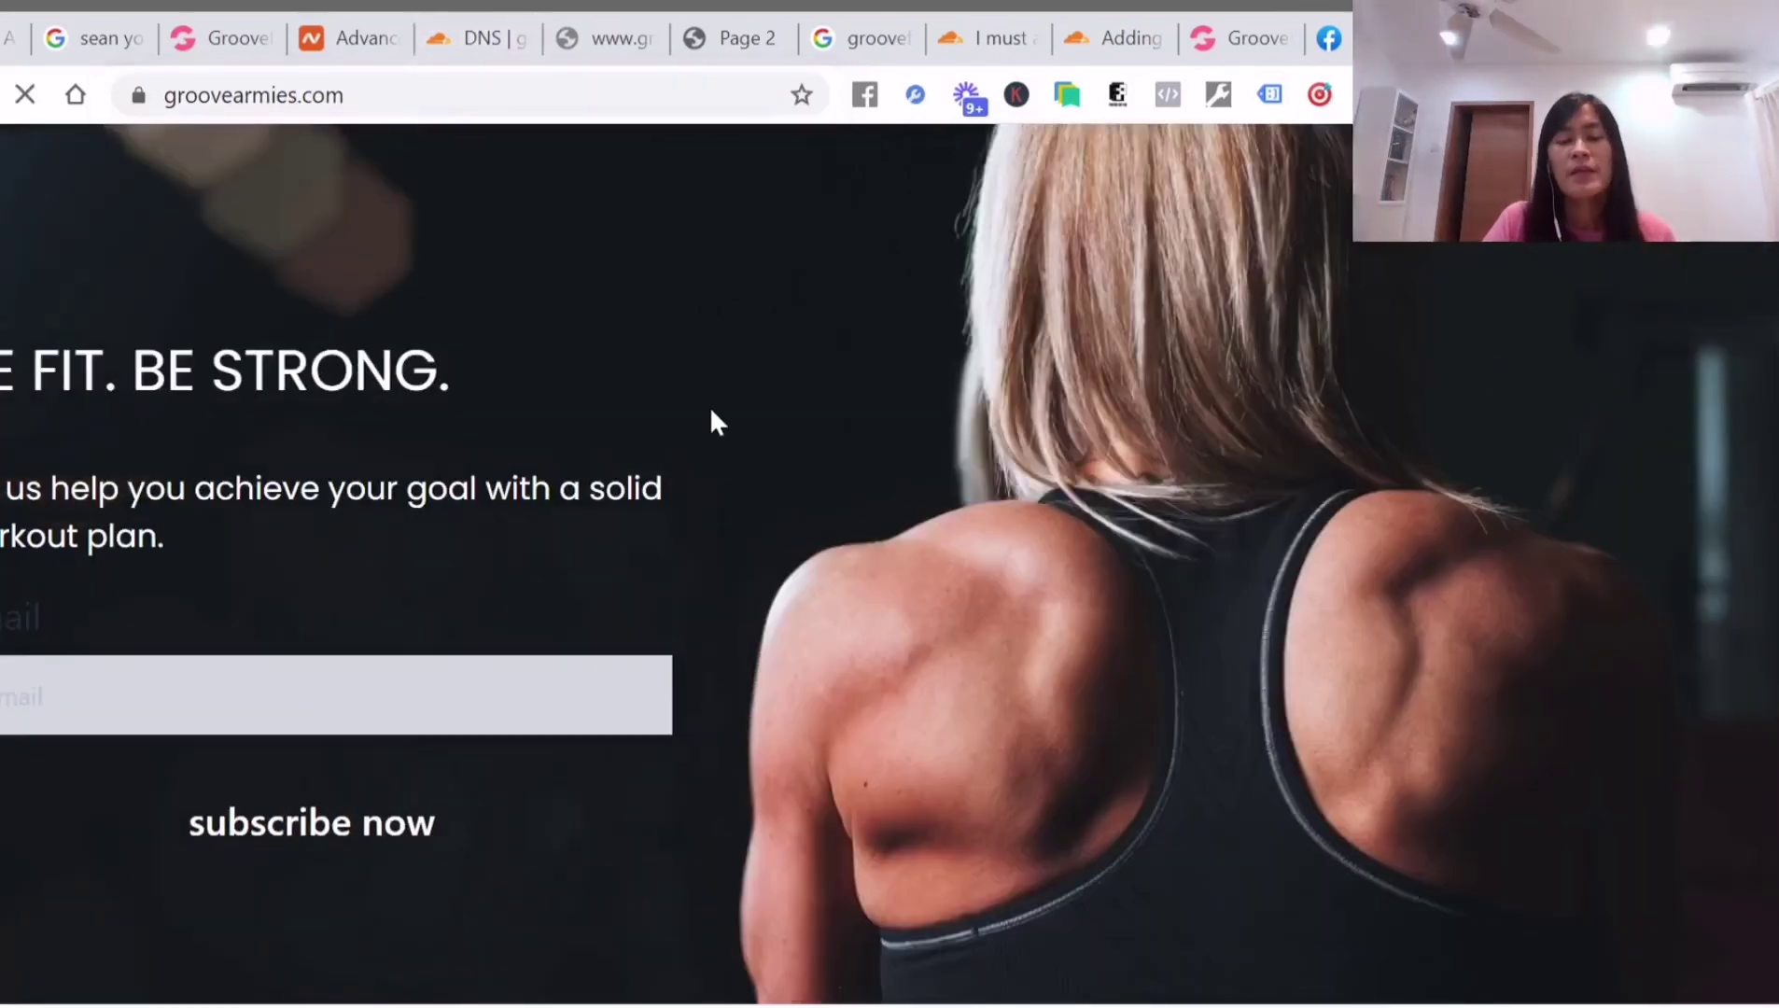